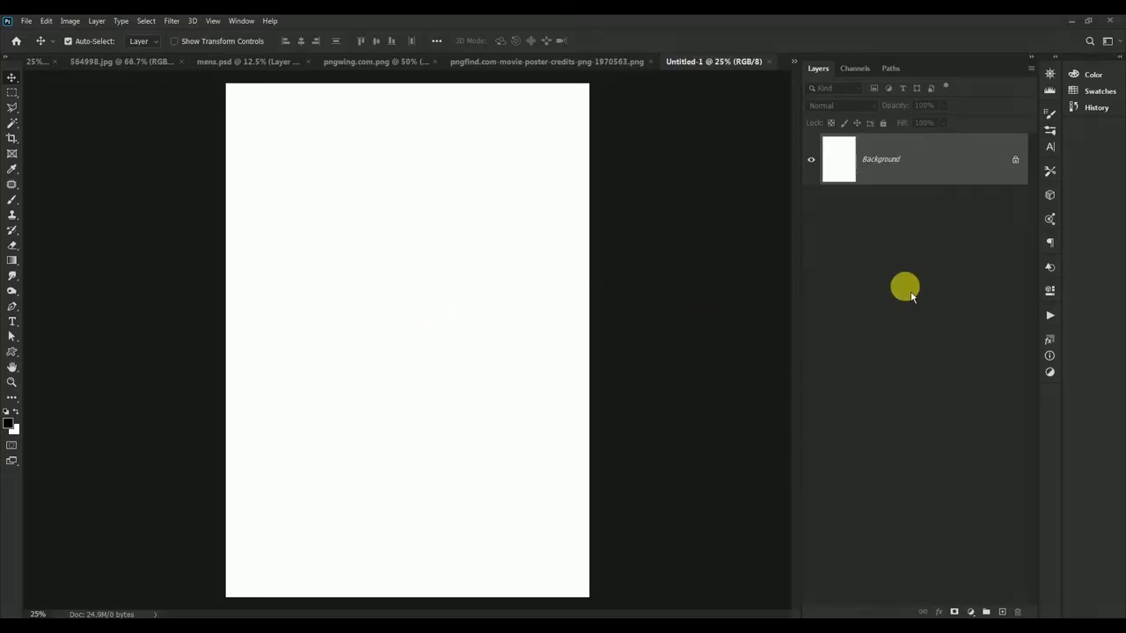
Add a Solid Color fill layer in grey #626262 over the blank Untitled-1 canvas
{"action": "left_click", "coordinate": [971, 611]}
{"action": "left_click", "coordinate": [983, 395]}
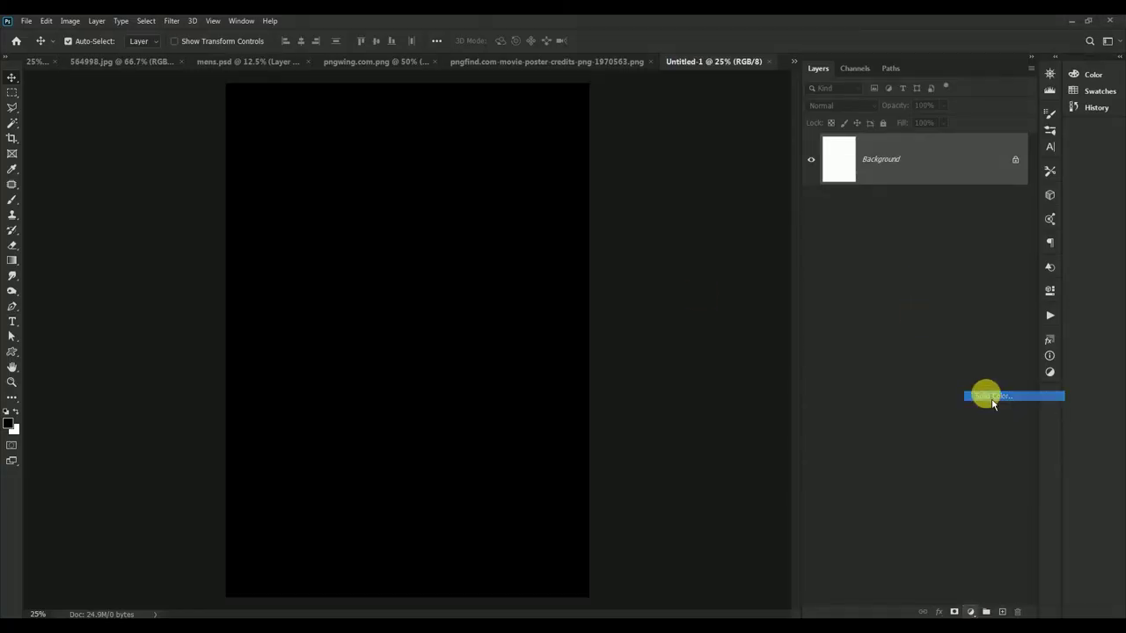
{"action": "type", "text": "6"}
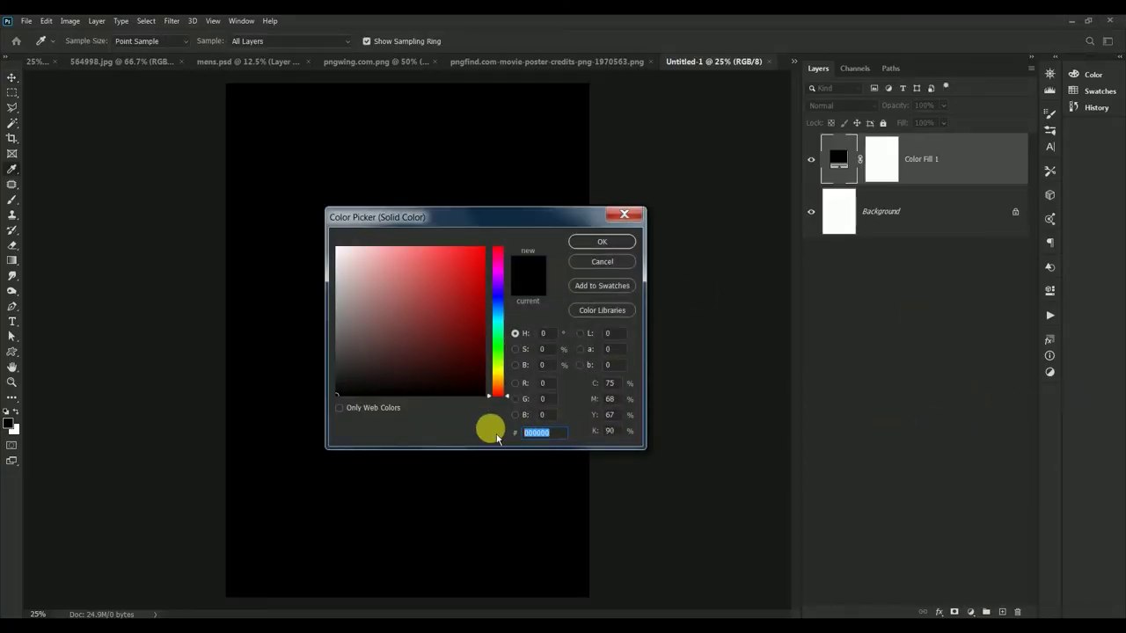
{"action": "type", "text": "26262"}
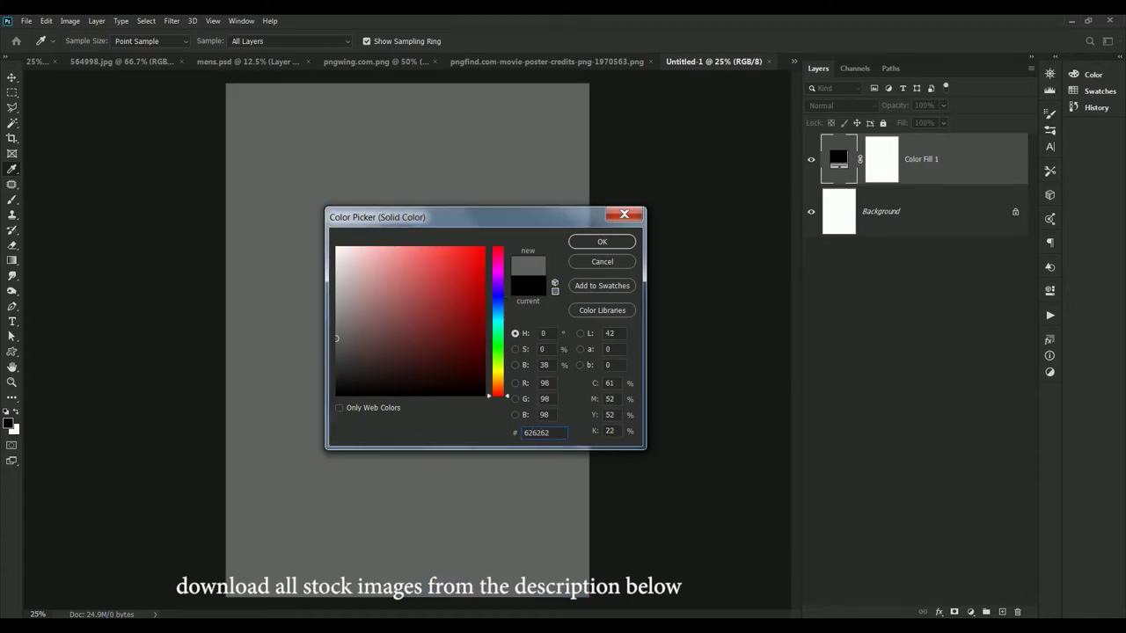
{"action": "left_click", "coordinate": [577, 242]}
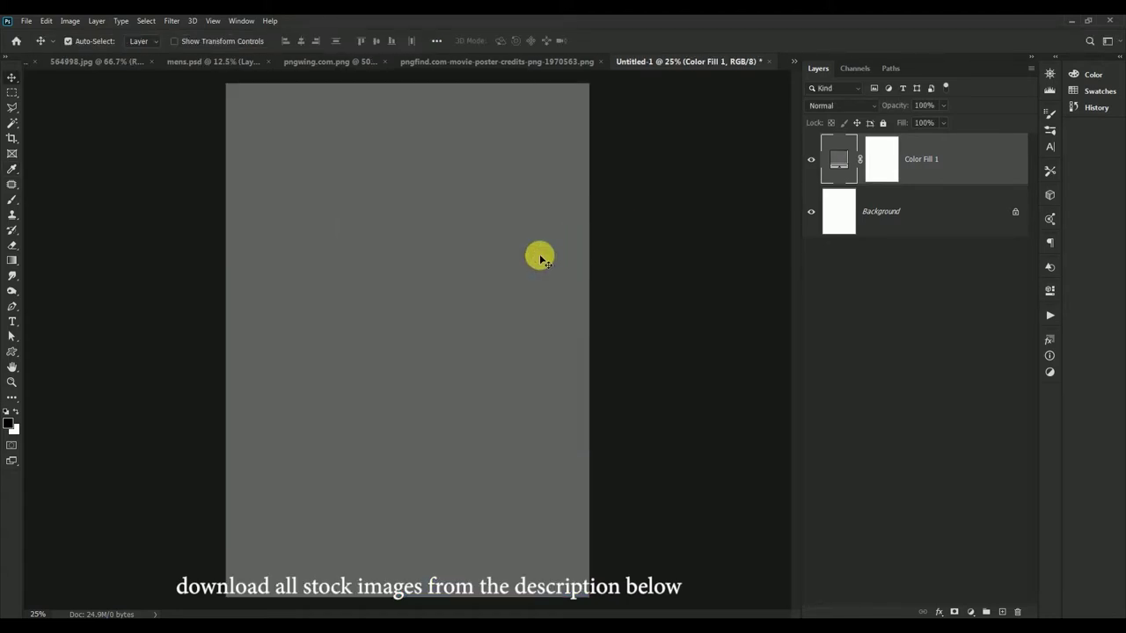
Bring texture-318907.jpg into the poster as a new layer and close the original without saving
{"action": "left_click", "coordinate": [793, 61]}
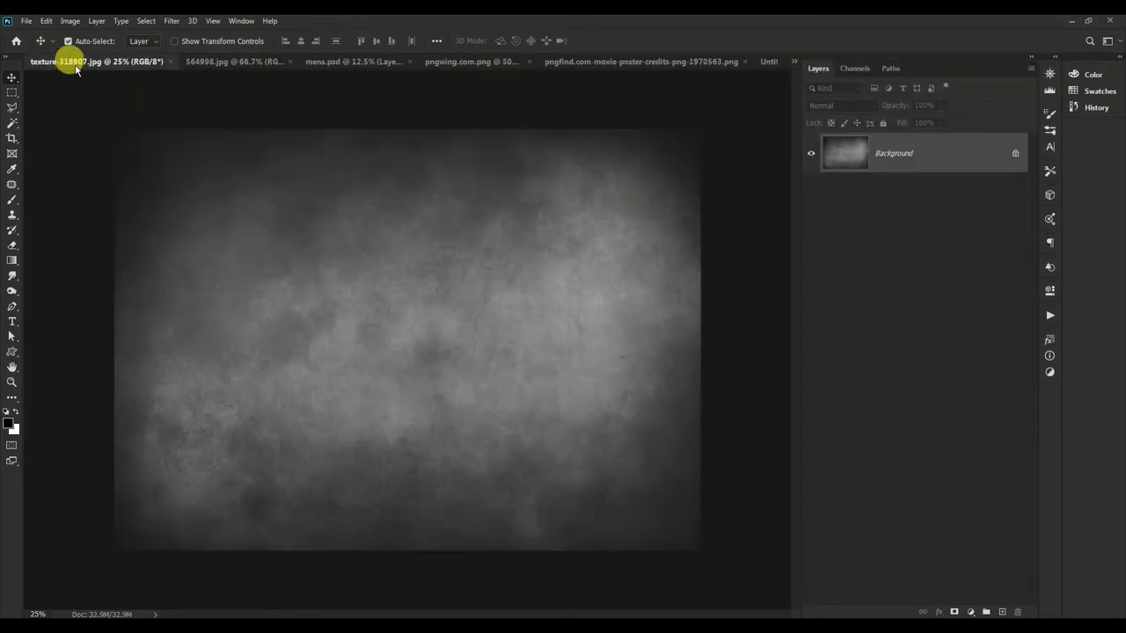
{"action": "left_click_drag", "start_coordinate": [76, 61], "coordinate": [439, 232]}
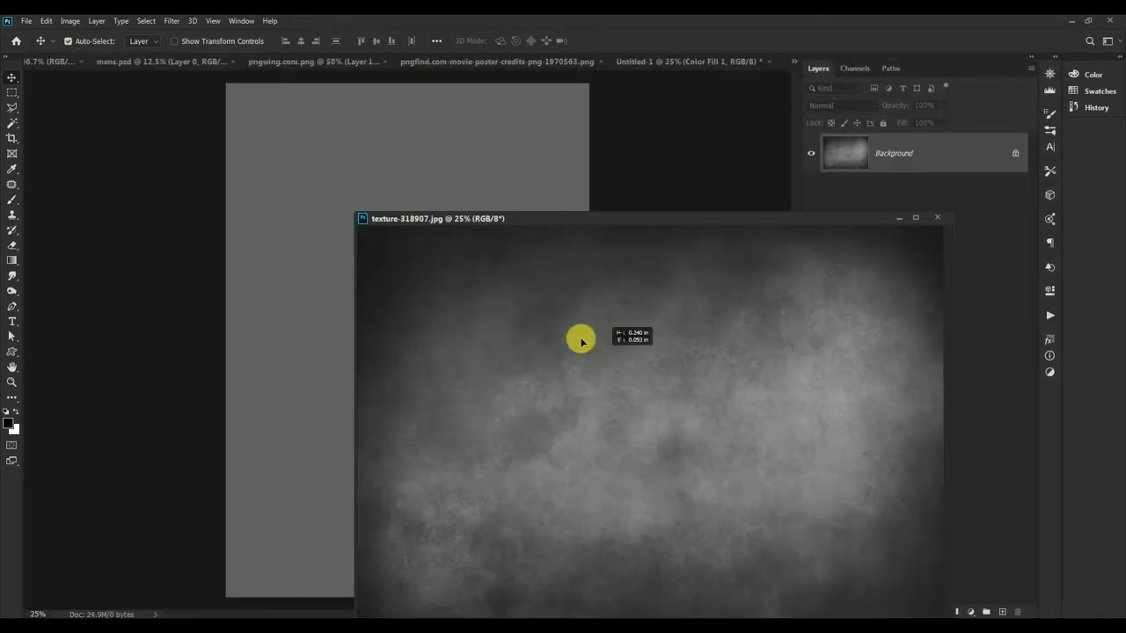
{"action": "left_click_drag", "start_coordinate": [578, 334], "coordinate": [335, 168]}
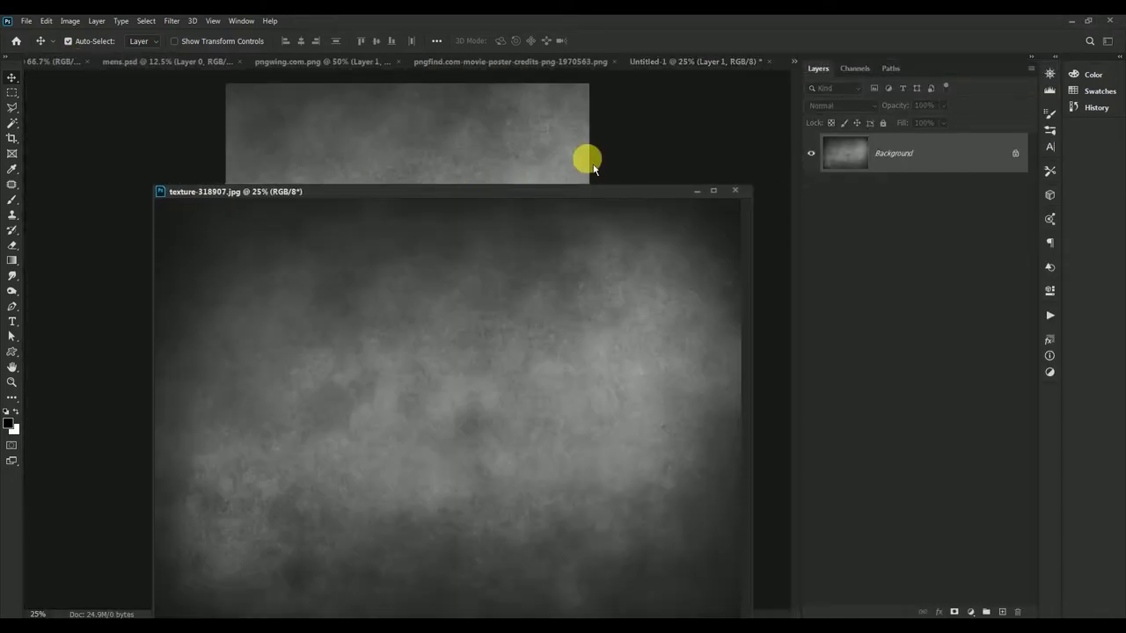
{"action": "left_click", "coordinate": [735, 190]}
{"action": "left_click", "coordinate": [574, 250]}
{"action": "mouse_move", "coordinate": [558, 246]}
{"action": "left_mouse_down"}
{"action": "mouse_move", "coordinate": [484, 331]}
{"action": "mouse_move", "coordinate": [478, 377]}
{"action": "left_mouse_up"}
Rotate the texture 90° and position it to cover the whole poster canvas
{"action": "key", "text": "ctrl+t"}
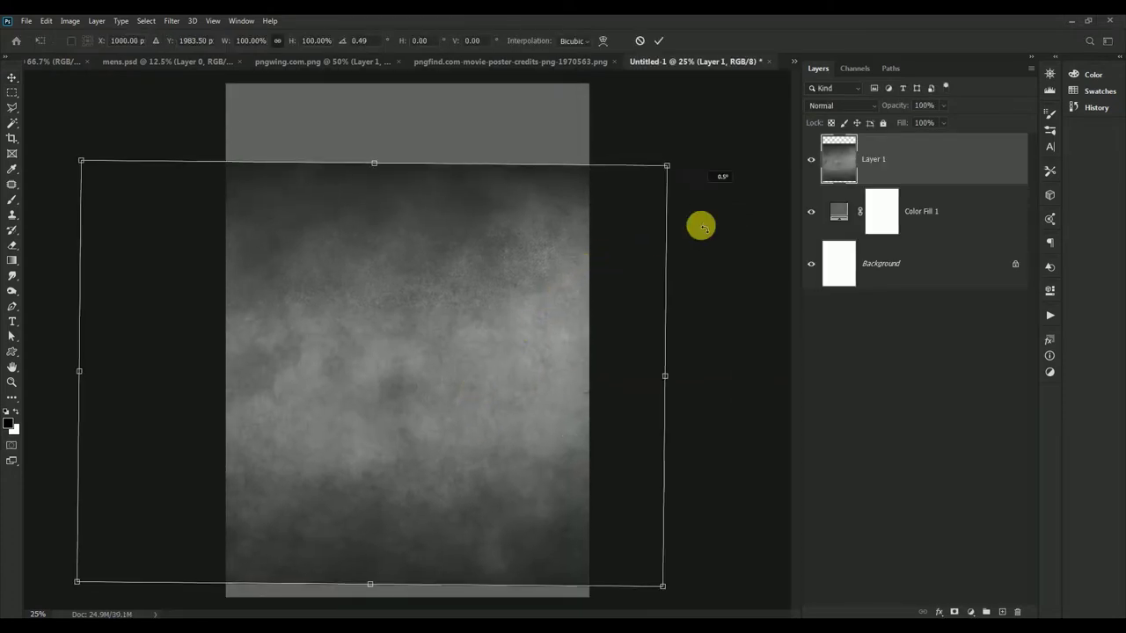
{"action": "left_click_drag", "start_coordinate": [698, 226], "coordinate": [489, 557]}
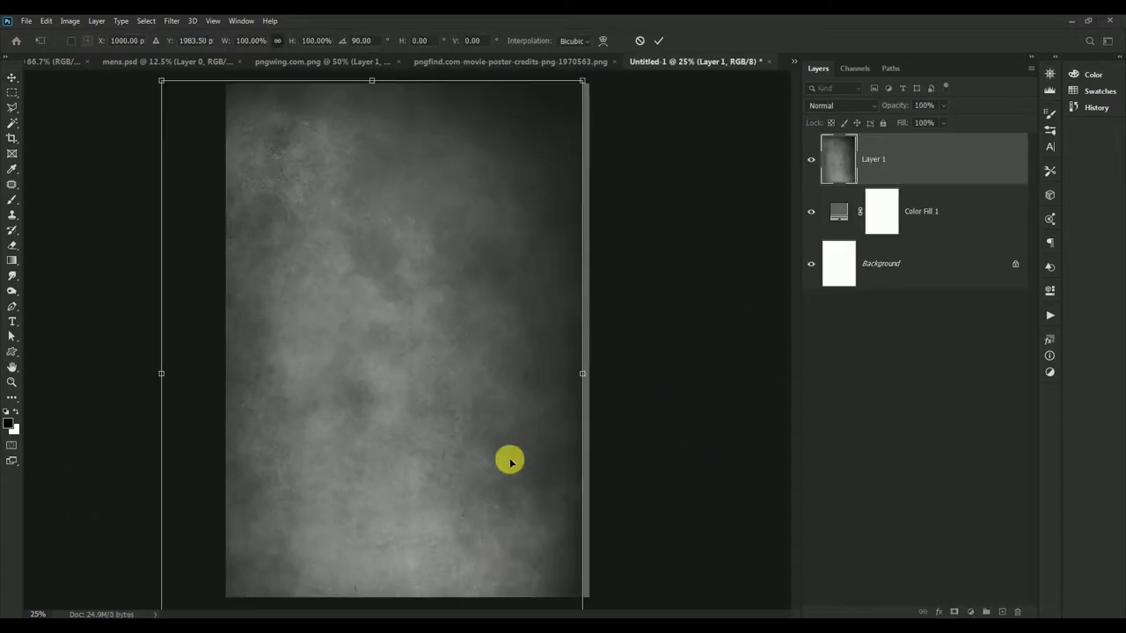
{"action": "key", "text": "ctrl+minus"}
{"action": "mouse_move", "coordinate": [424, 383]}
{"action": "left_mouse_down"}
{"action": "mouse_move", "coordinate": [472, 377]}
{"action": "mouse_move", "coordinate": [464, 359]}
{"action": "left_mouse_up"}
{"action": "left_click", "coordinate": [660, 41]}
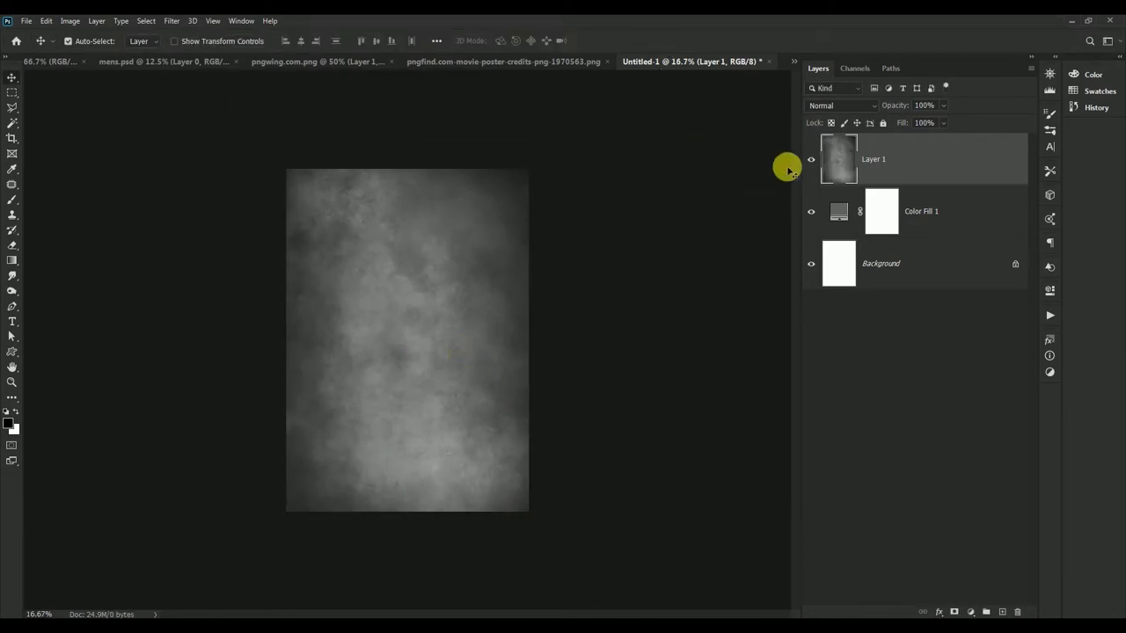
{"action": "left_click", "coordinate": [811, 159]}
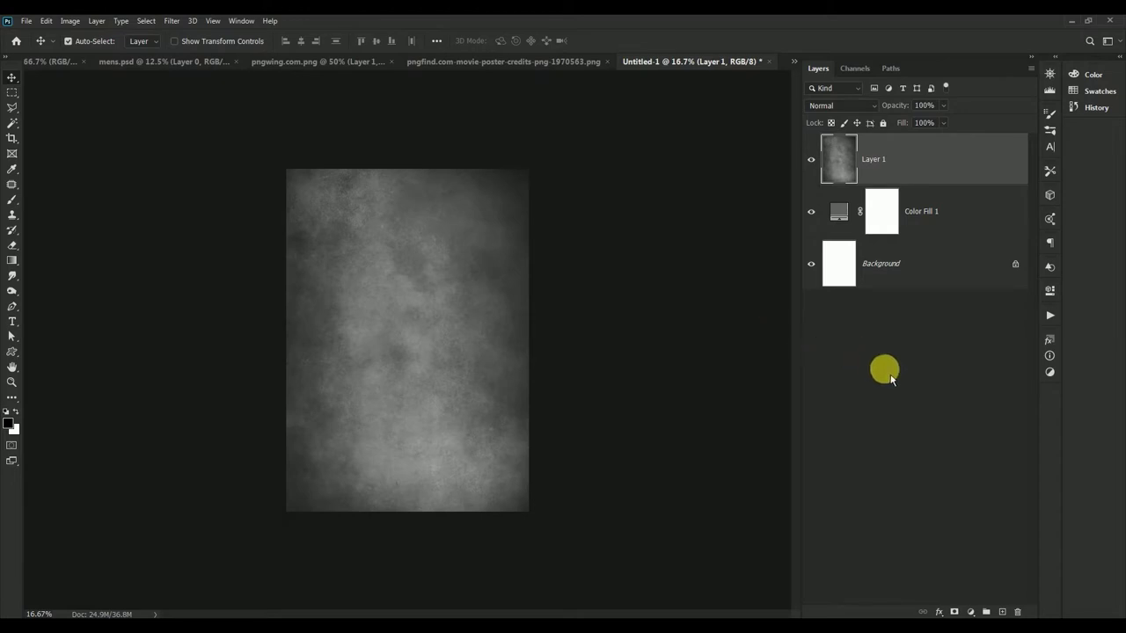
Add a Color Balance layer pushing midtones and shadows toward cyan/blue, clipped to the texture layer
{"action": "left_click", "coordinate": [970, 612]}
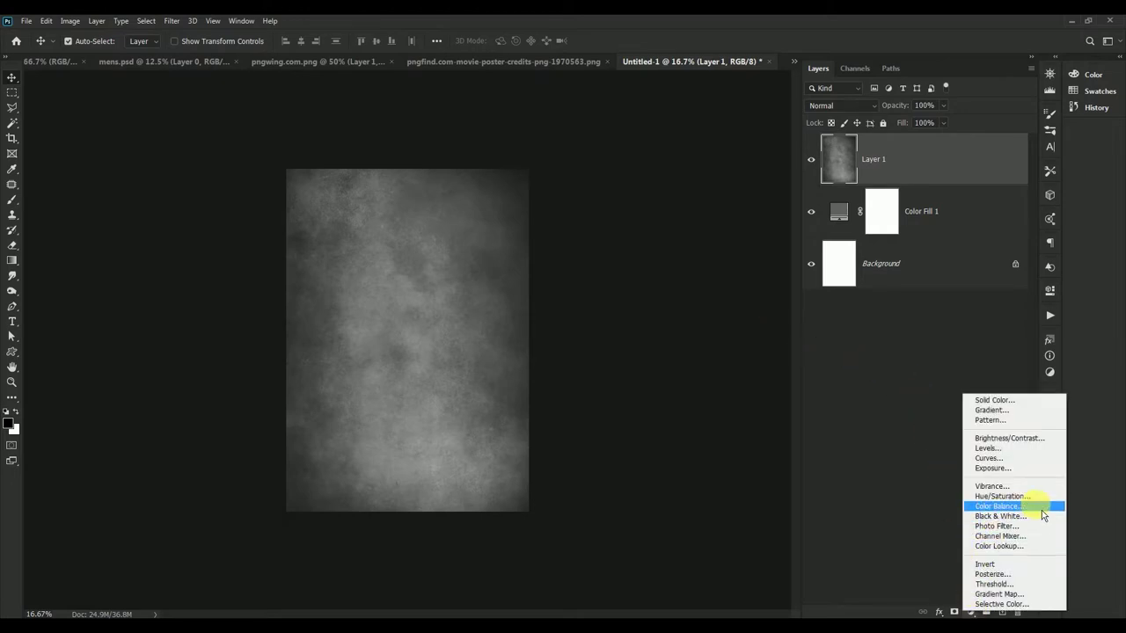
{"action": "left_click", "coordinate": [1043, 515]}
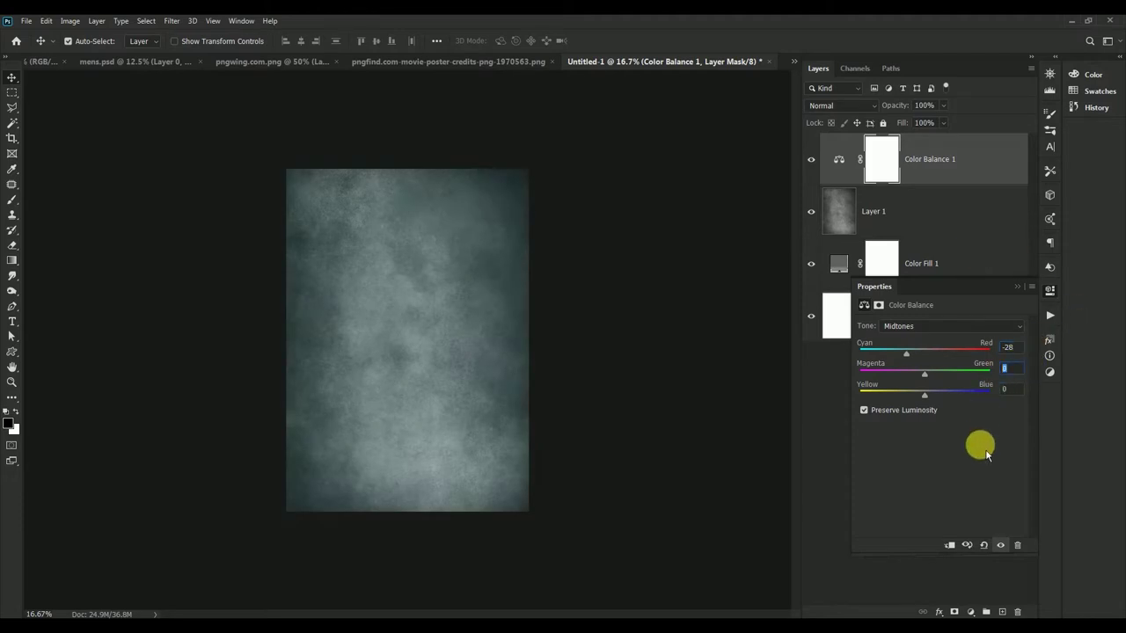
{"action": "left_click", "coordinate": [967, 326]}
{"action": "type", "text": "+2"}
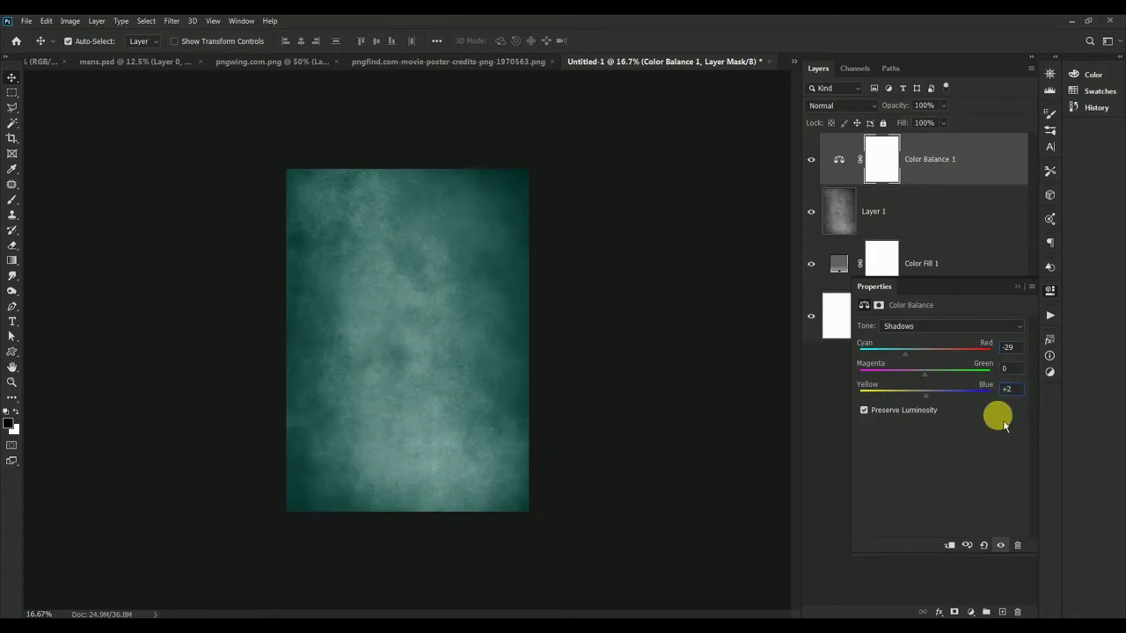
{"action": "type", "text": "0"}
{"action": "left_click", "coordinate": [949, 545]}
{"action": "left_click", "coordinate": [1017, 287]}
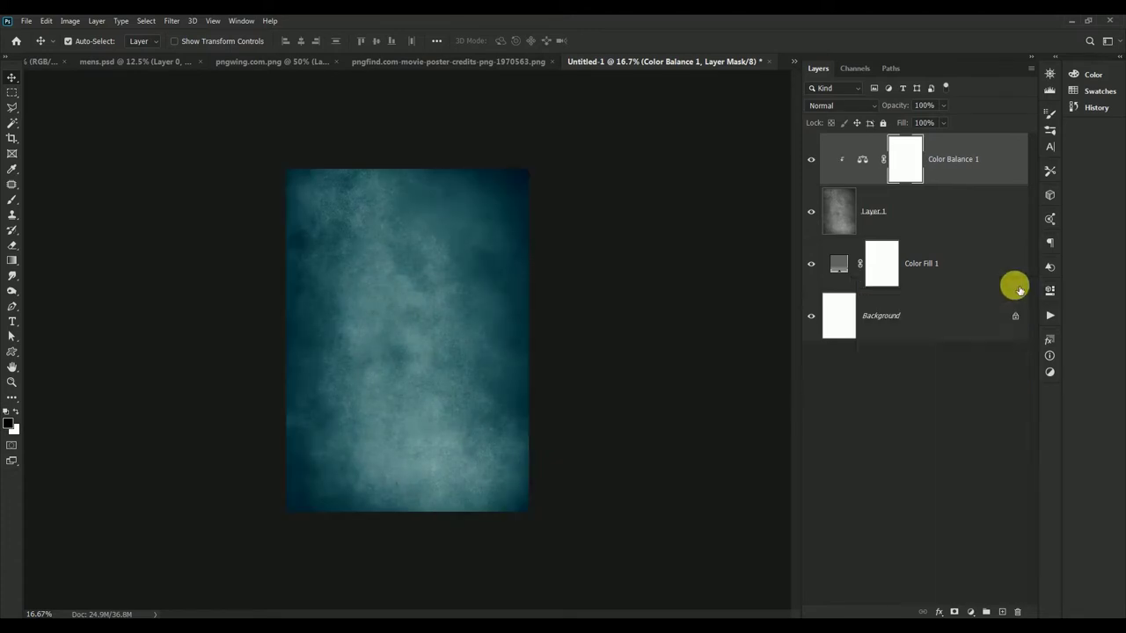
{"action": "left_click", "coordinate": [810, 159]}
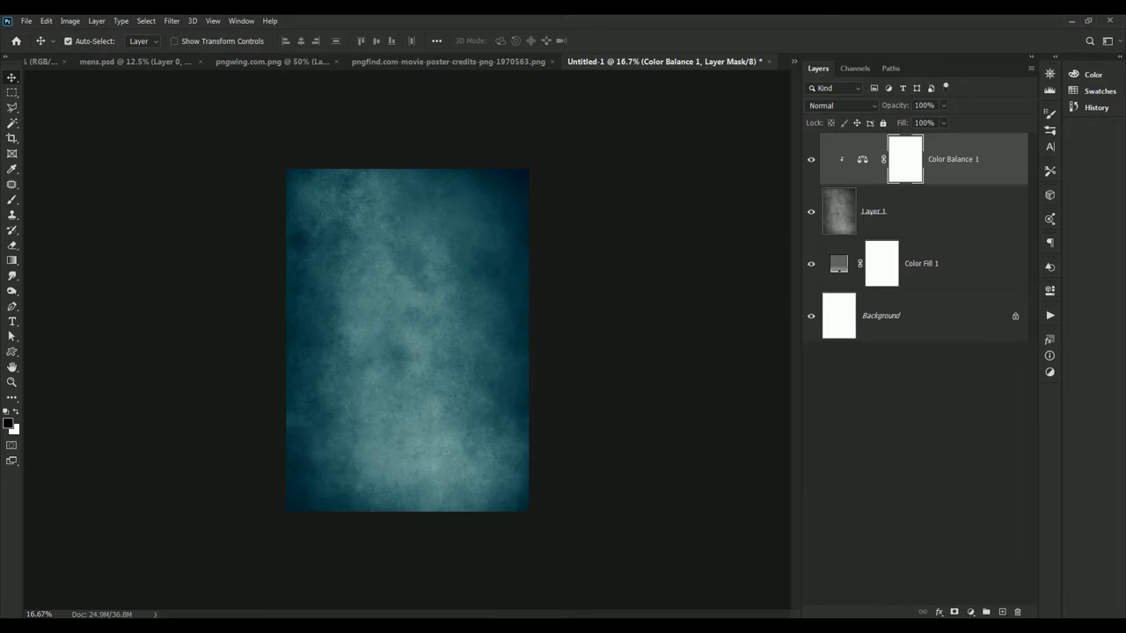
{"action": "key", "text": "ctrl+plus"}
Bring the oil rig photo 564998.jpg into the poster and close the original without saving
{"action": "left_click", "coordinate": [793, 62]}
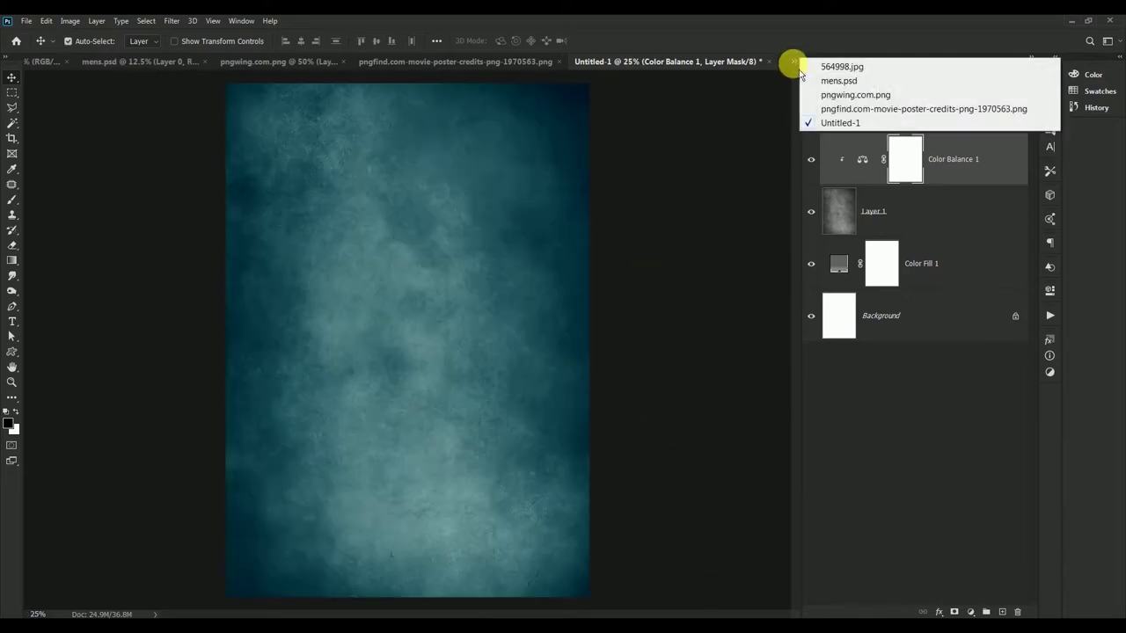
{"action": "left_click", "coordinate": [835, 63]}
{"action": "mouse_move", "coordinate": [84, 72]}
{"action": "left_mouse_down"}
{"action": "mouse_move", "coordinate": [565, 344]}
{"action": "mouse_move", "coordinate": [344, 143]}
{"action": "left_mouse_up"}
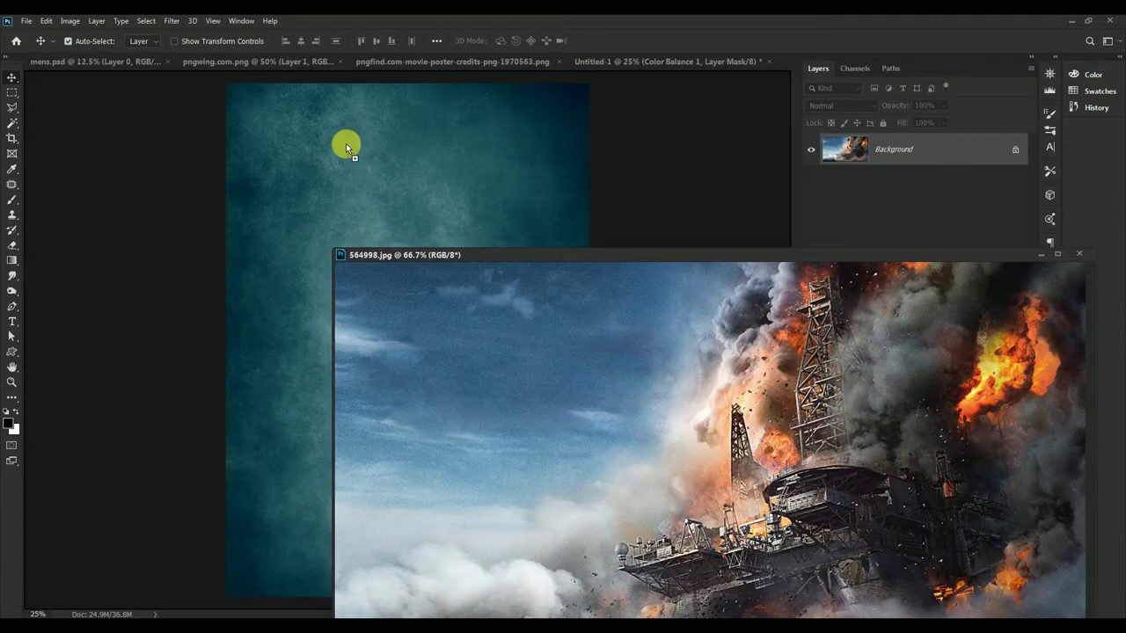
{"action": "left_click_drag", "start_coordinate": [716, 251], "coordinate": [620, 194]}
{"action": "left_click", "coordinate": [733, 193]}
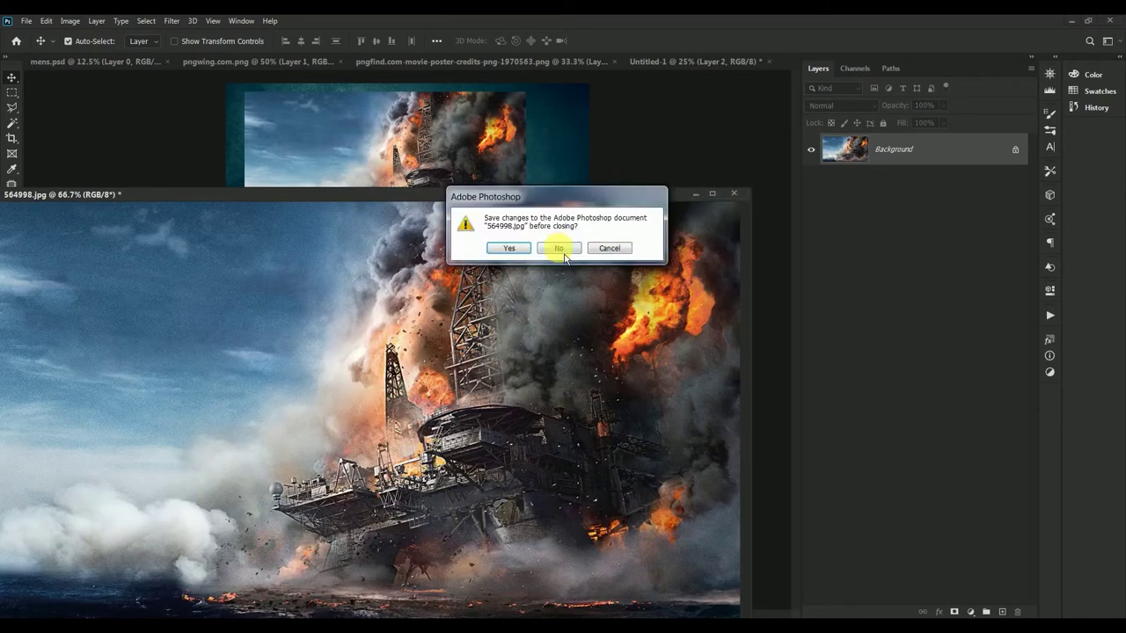
{"action": "left_click", "coordinate": [558, 246]}
Scale the oil rig photo to full poster width and move it into the bottom half
{"action": "key", "text": "ctrl+t"}
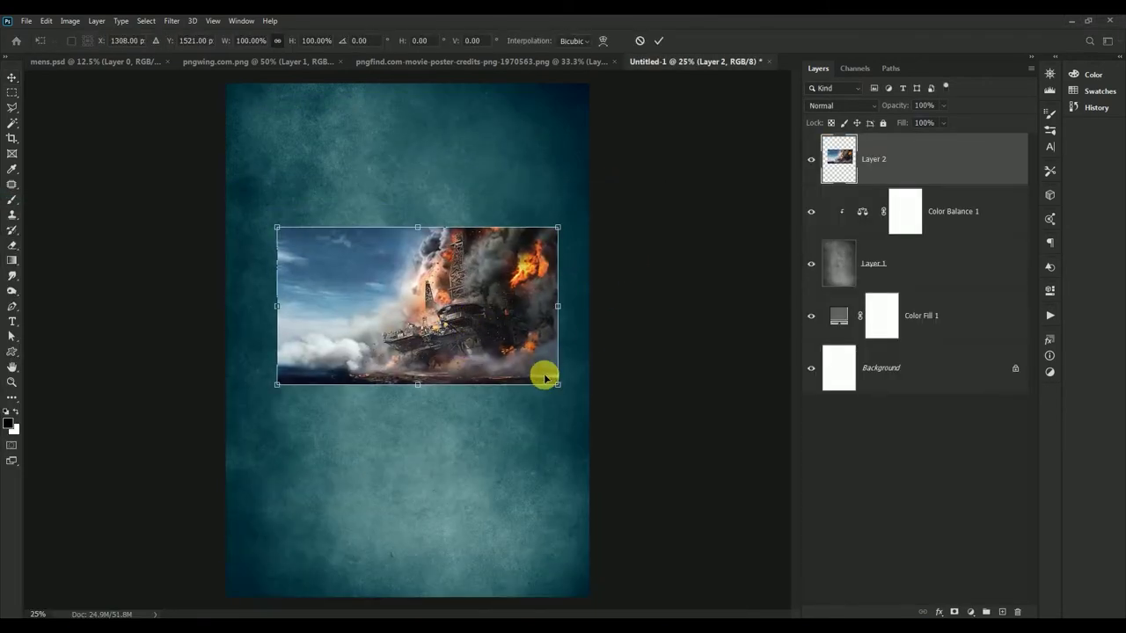
{"action": "left_click_drag", "start_coordinate": [559, 382], "coordinate": [610, 418]}
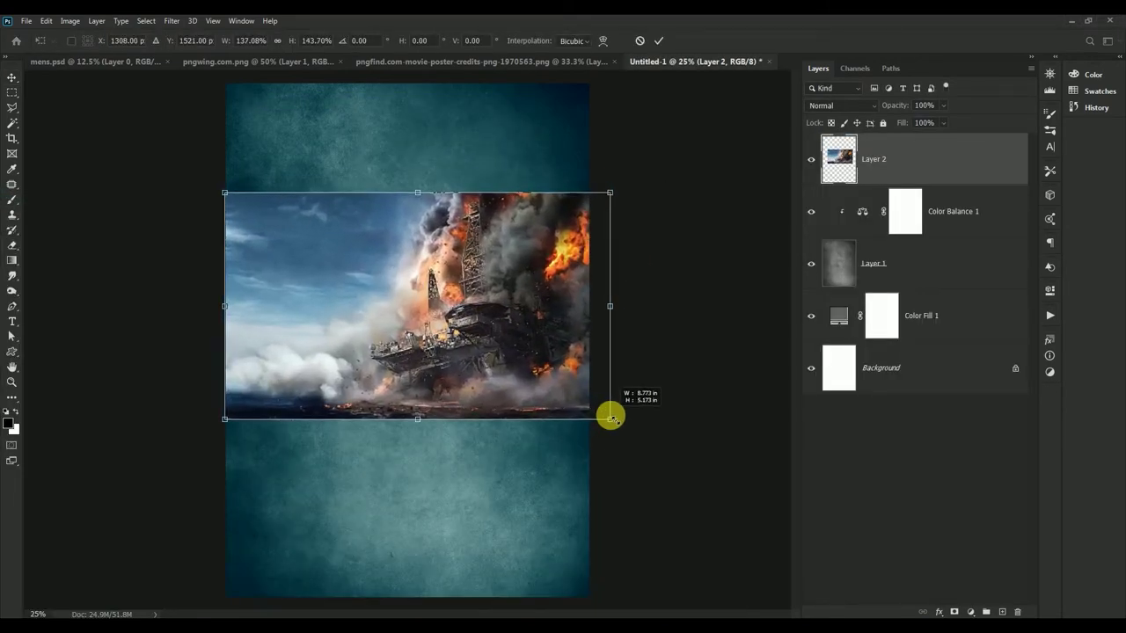
{"action": "left_click_drag", "start_coordinate": [469, 293], "coordinate": [462, 477]}
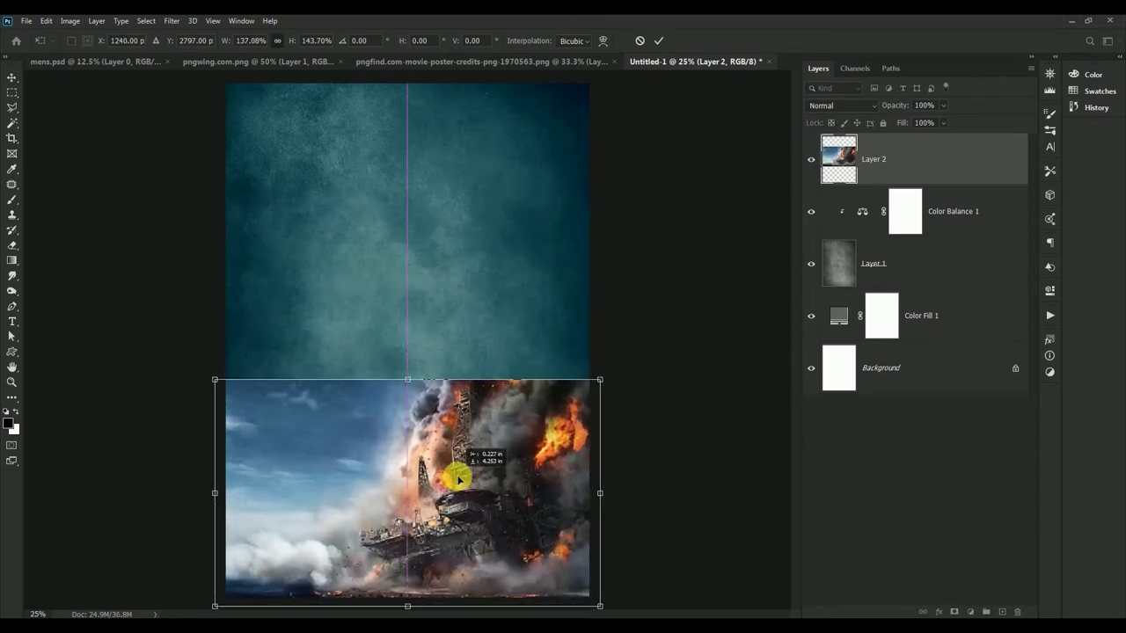
{"action": "left_click", "coordinate": [658, 41]}
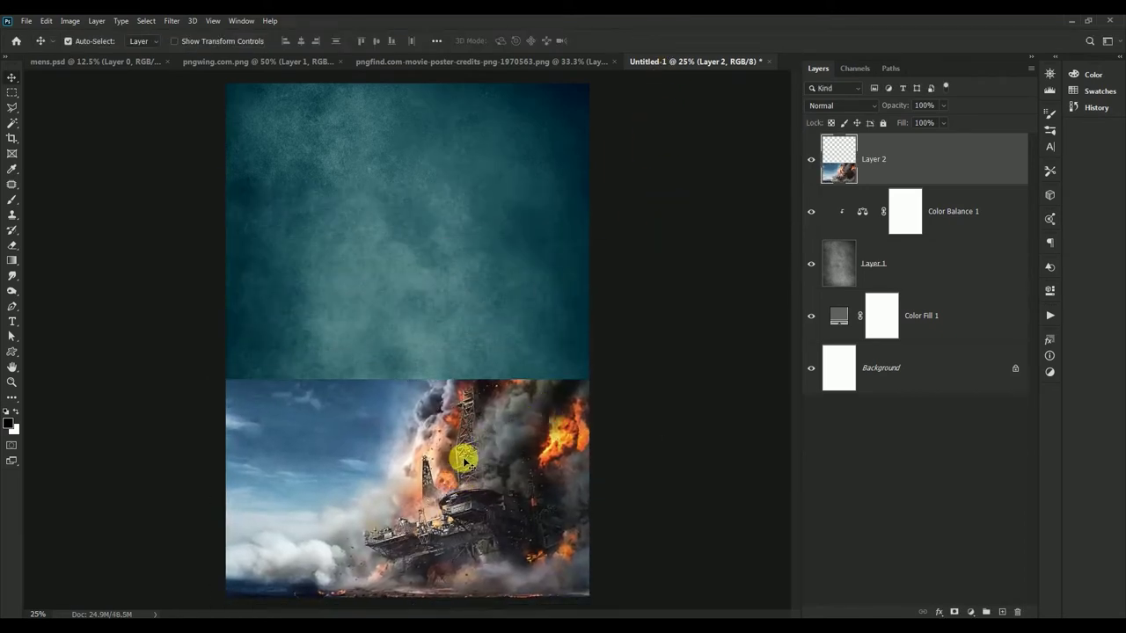
{"action": "mouse_move", "coordinate": [465, 465]}
{"action": "left_mouse_down"}
{"action": "mouse_move", "coordinate": [461, 450]}
{"action": "mouse_move", "coordinate": [462, 462]}
{"action": "left_mouse_up"}
Mask the oil rig layer, using gradients to fade its top, sides and bottom into the texture
{"action": "left_click", "coordinate": [954, 611]}
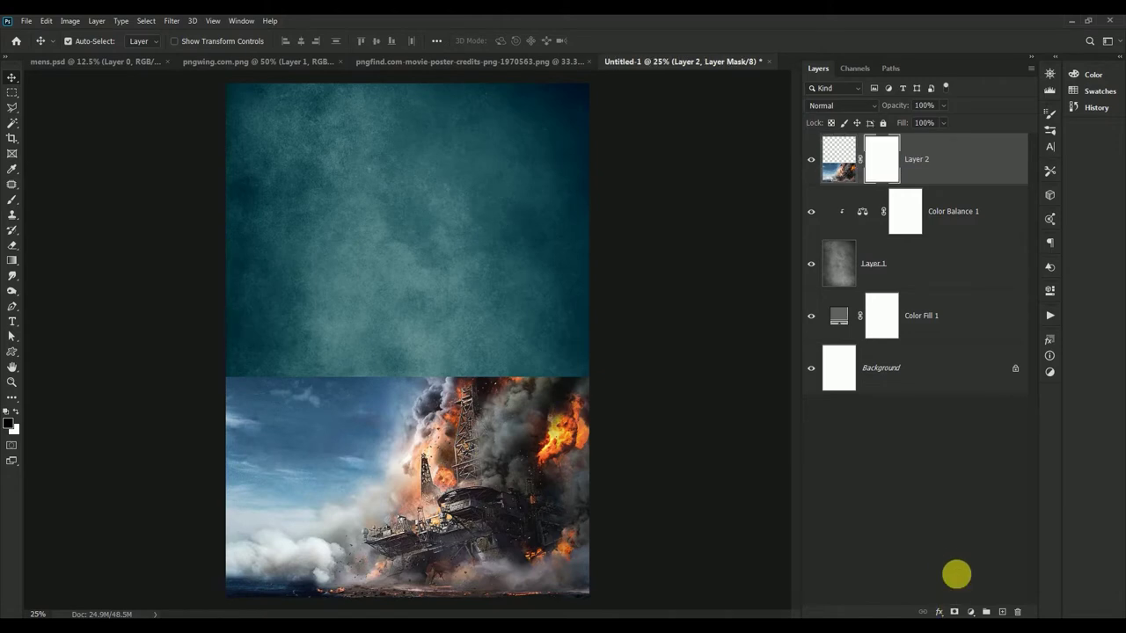
{"action": "left_click", "coordinate": [12, 261]}
{"action": "left_click_drag", "start_coordinate": [379, 336], "coordinate": [377, 449]}
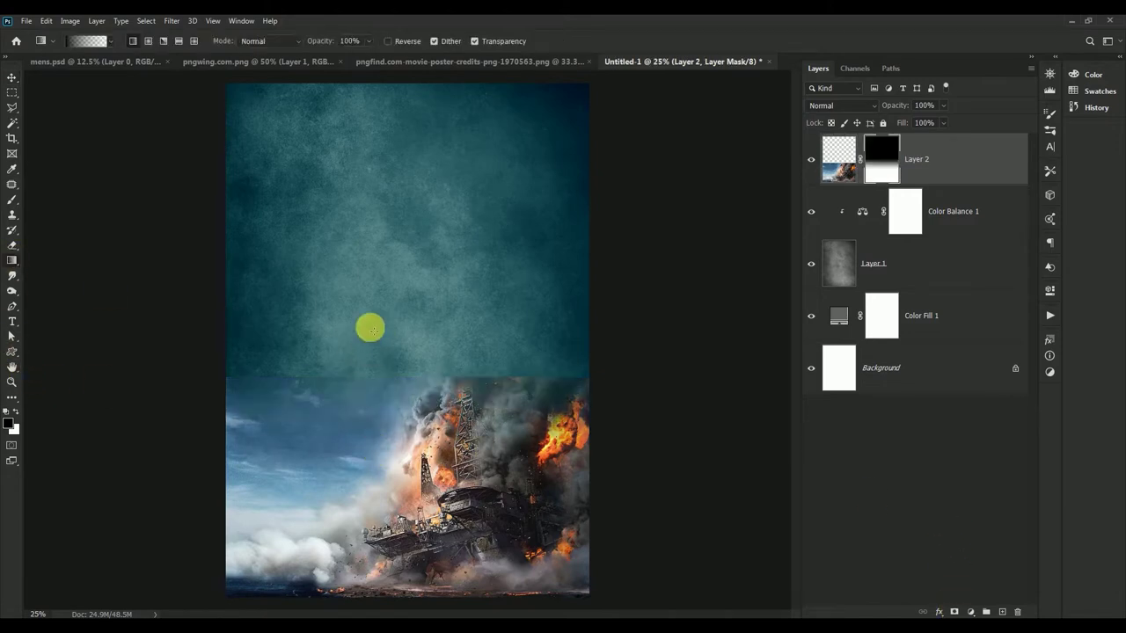
{"action": "left_click_drag", "start_coordinate": [371, 326], "coordinate": [371, 476]}
{"action": "left_click_drag", "start_coordinate": [154, 534], "coordinate": [339, 519]}
{"action": "left_click_drag", "start_coordinate": [159, 509], "coordinate": [293, 508]}
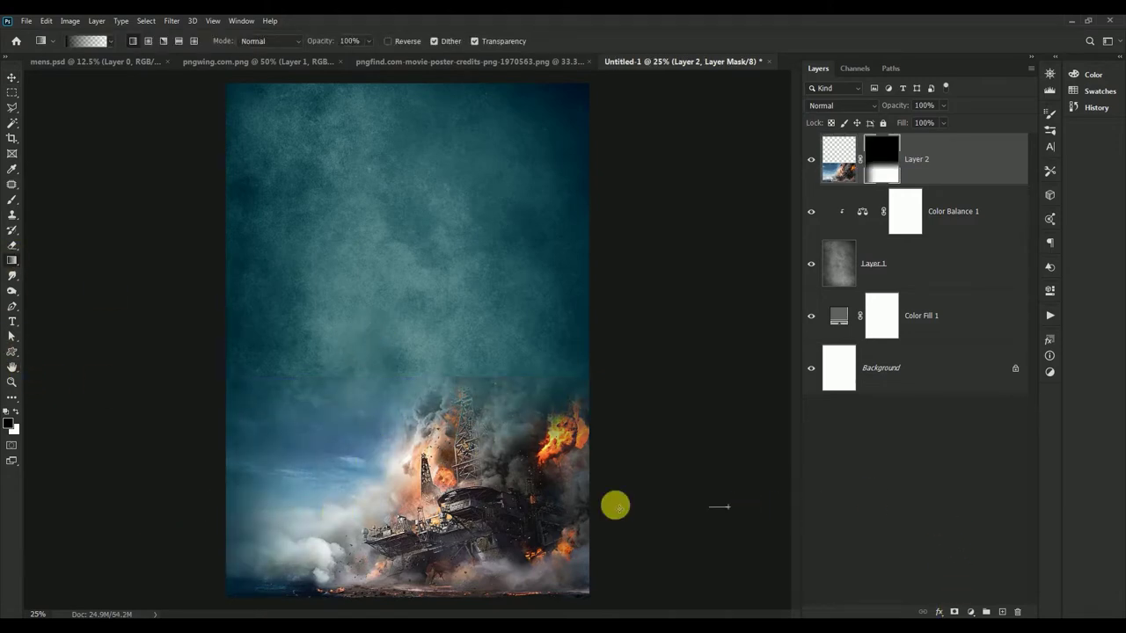
{"action": "left_click_drag", "start_coordinate": [784, 509], "coordinate": [461, 503]}
{"action": "left_click_drag", "start_coordinate": [413, 603], "coordinate": [431, 492]}
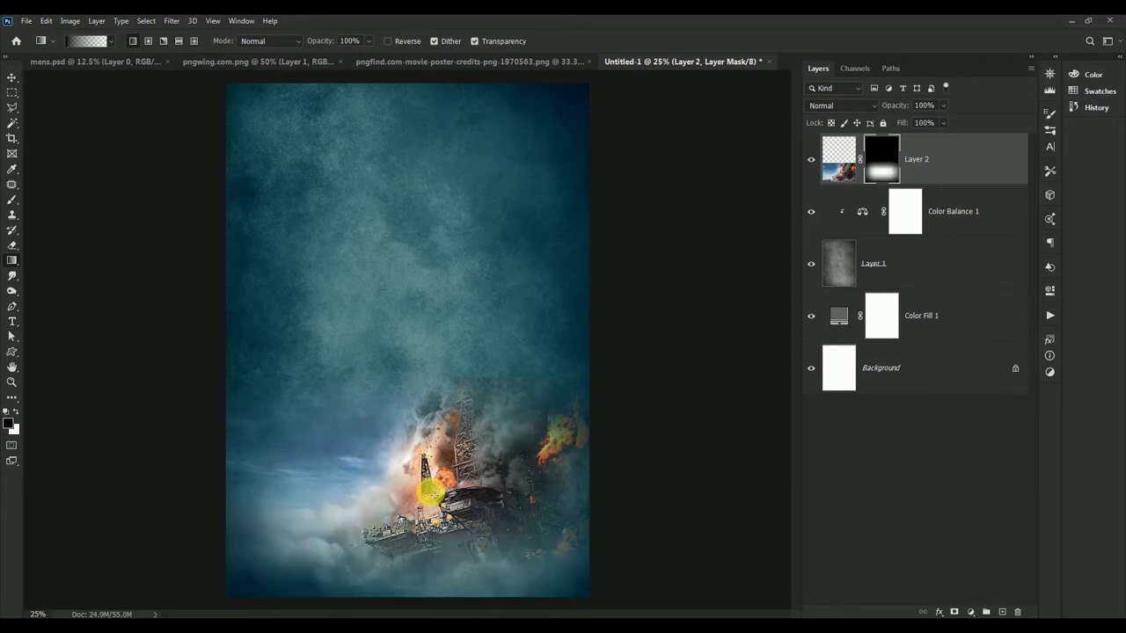
Apply Layer 2's mask permanently
{"action": "left_click", "coordinate": [12, 78]}
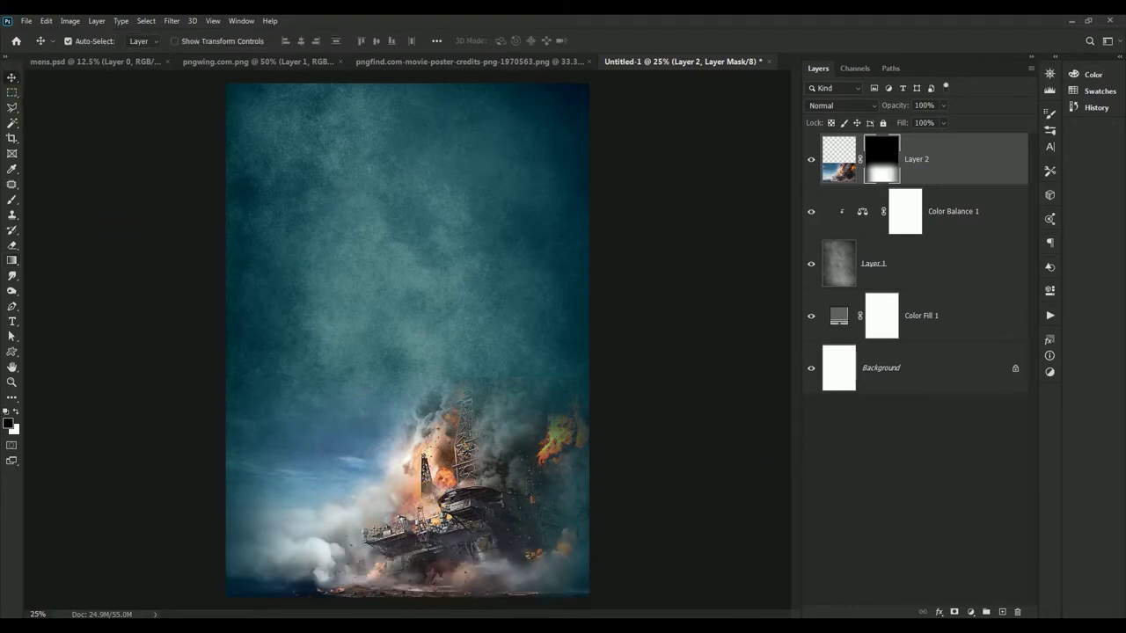
{"action": "key", "text": "g"}
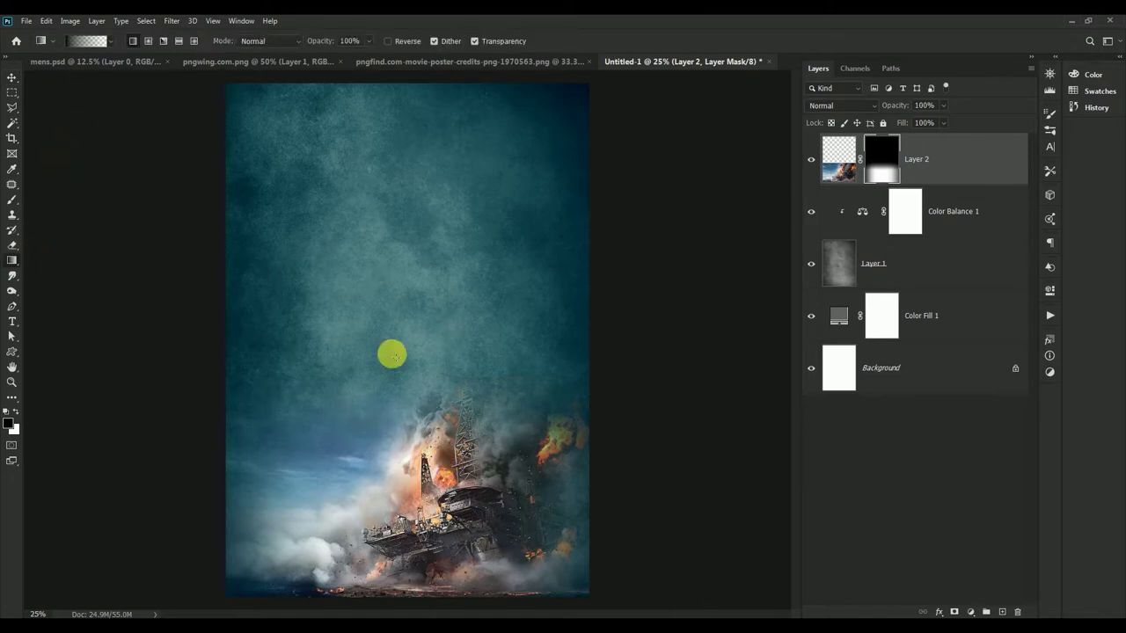
{"action": "left_click", "coordinate": [12, 78]}
{"action": "right_click", "coordinate": [877, 167]}
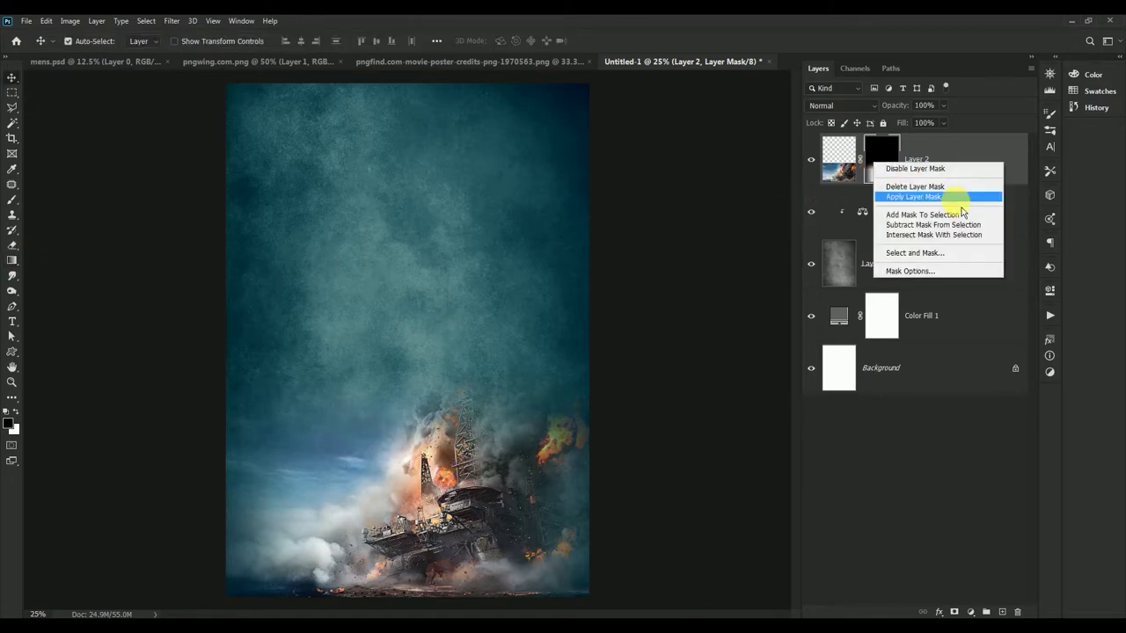
{"action": "left_click", "coordinate": [894, 190]}
{"action": "left_click", "coordinate": [171, 21]}
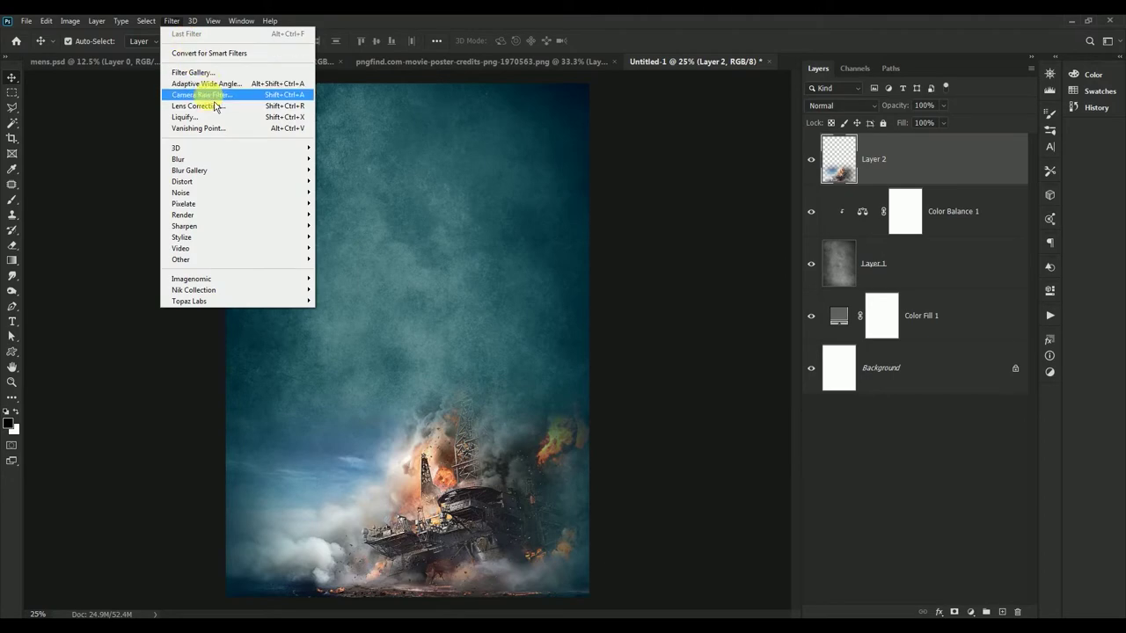
Apply a Camera Raw filter to the oil rig: Temperature +20, Texture +30, Clarity +50, Vibrance +50
{"action": "left_click", "coordinate": [214, 95]}
{"action": "left_click", "coordinate": [795, 236]}
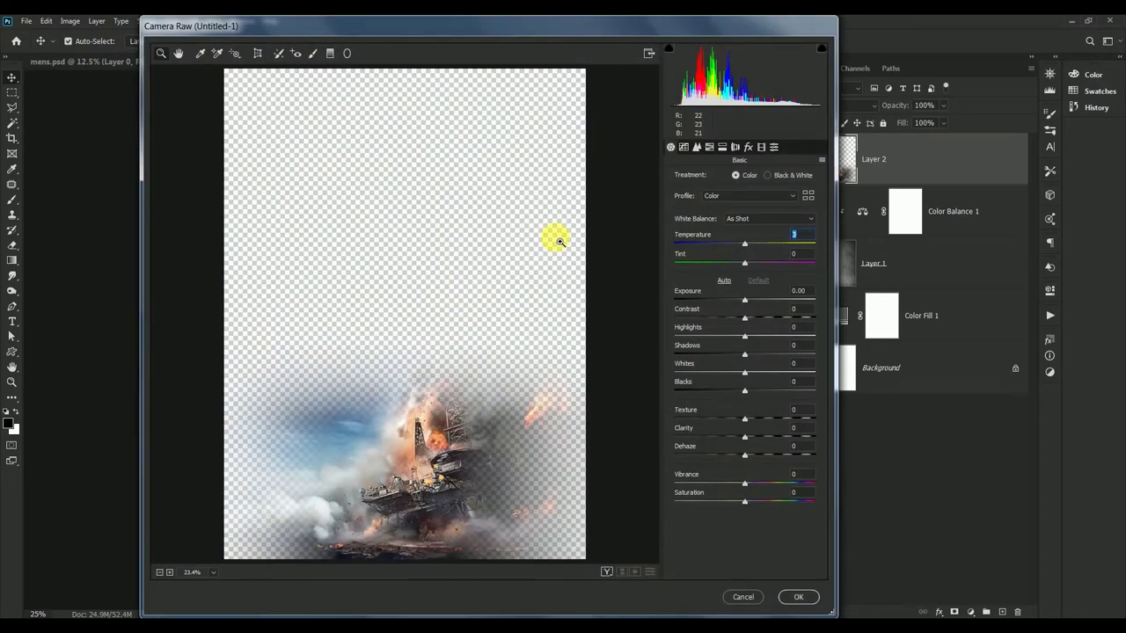
{"action": "type", "text": "20"}
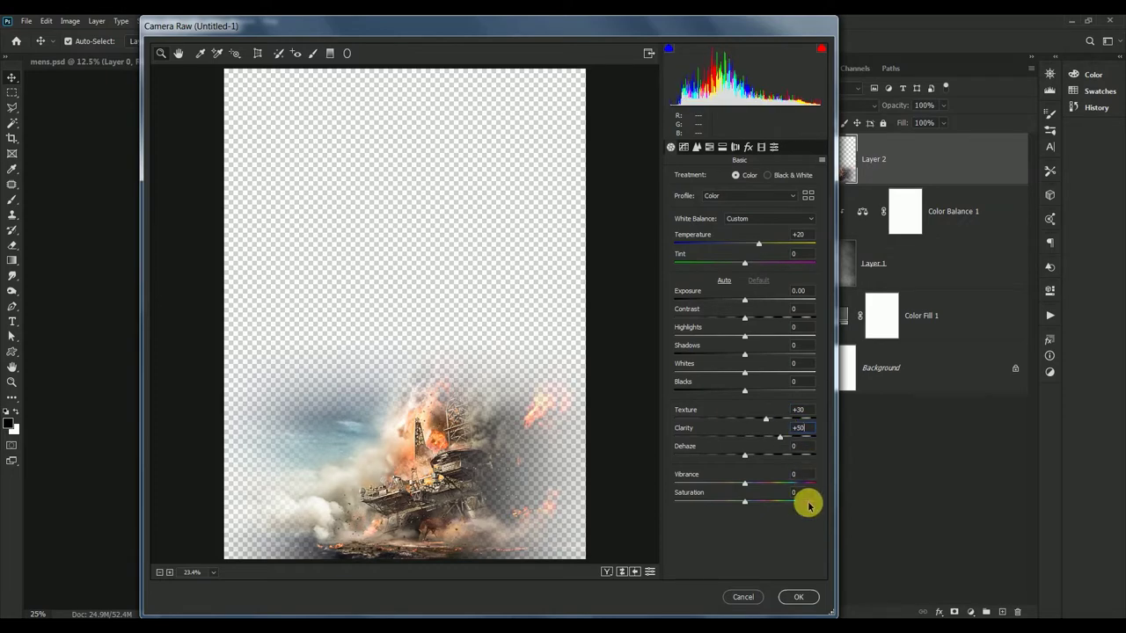
{"action": "type", "text": "+50"}
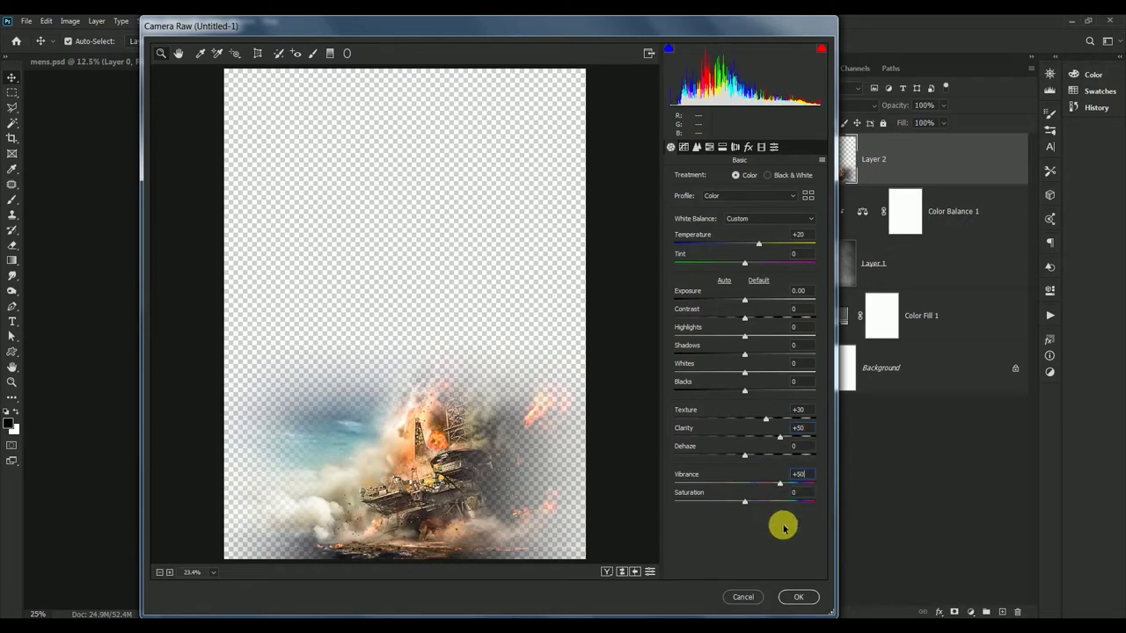
{"action": "left_click", "coordinate": [798, 596]}
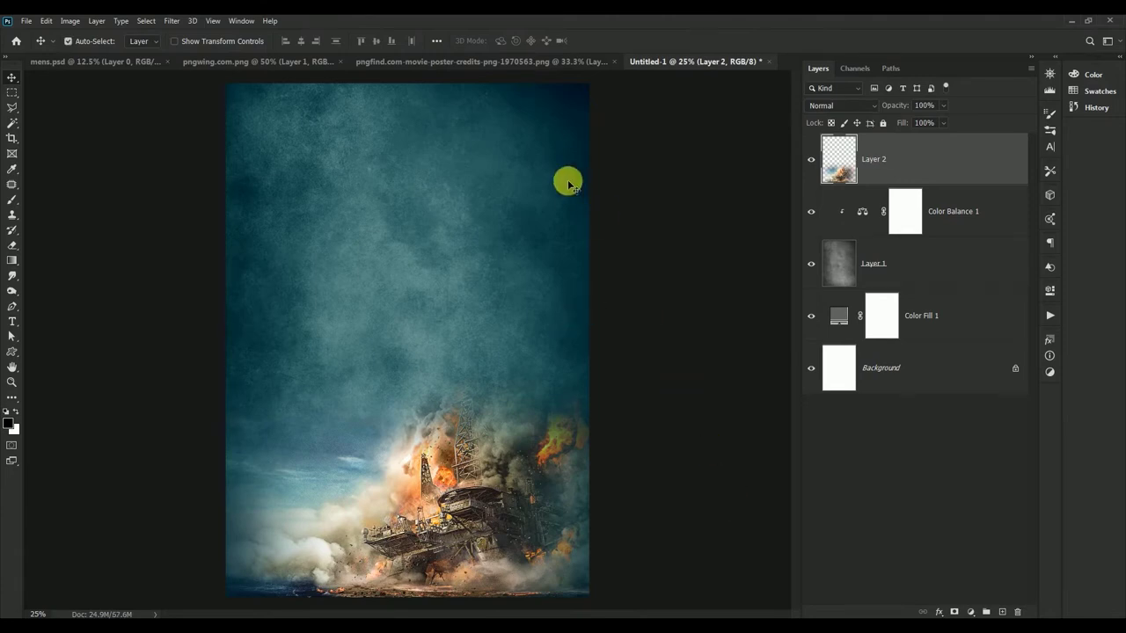
Bring the man with the revolver from mens.psd into the poster as a new layer
{"action": "left_click", "coordinate": [129, 61]}
{"action": "left_click_drag", "start_coordinate": [88, 64], "coordinate": [464, 306]}
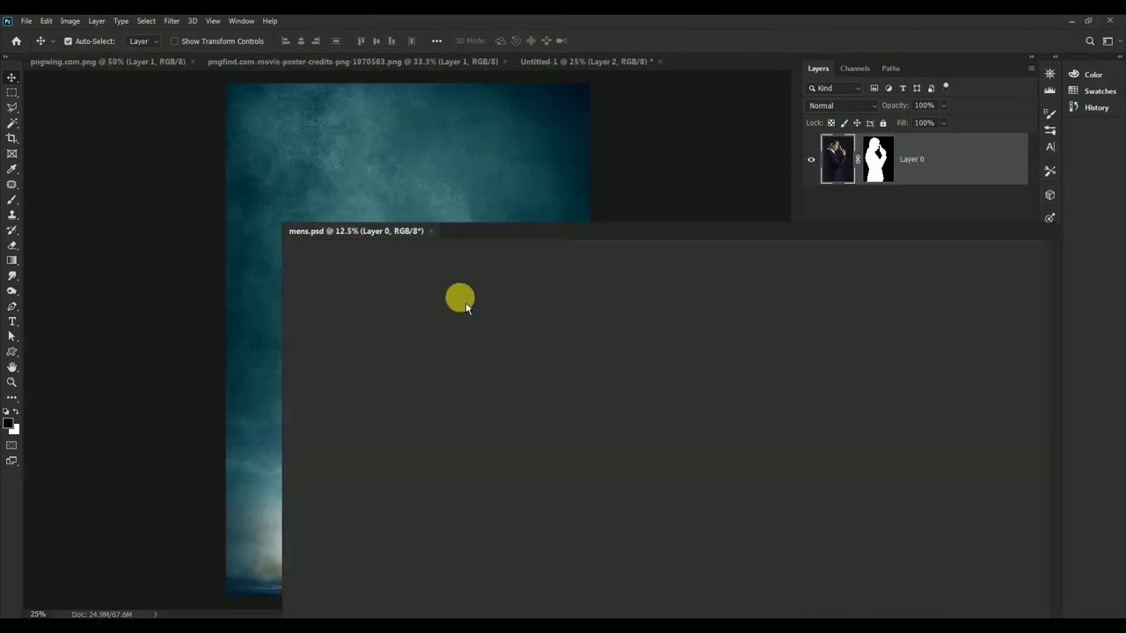
{"action": "left_click_drag", "start_coordinate": [402, 238], "coordinate": [378, 151]}
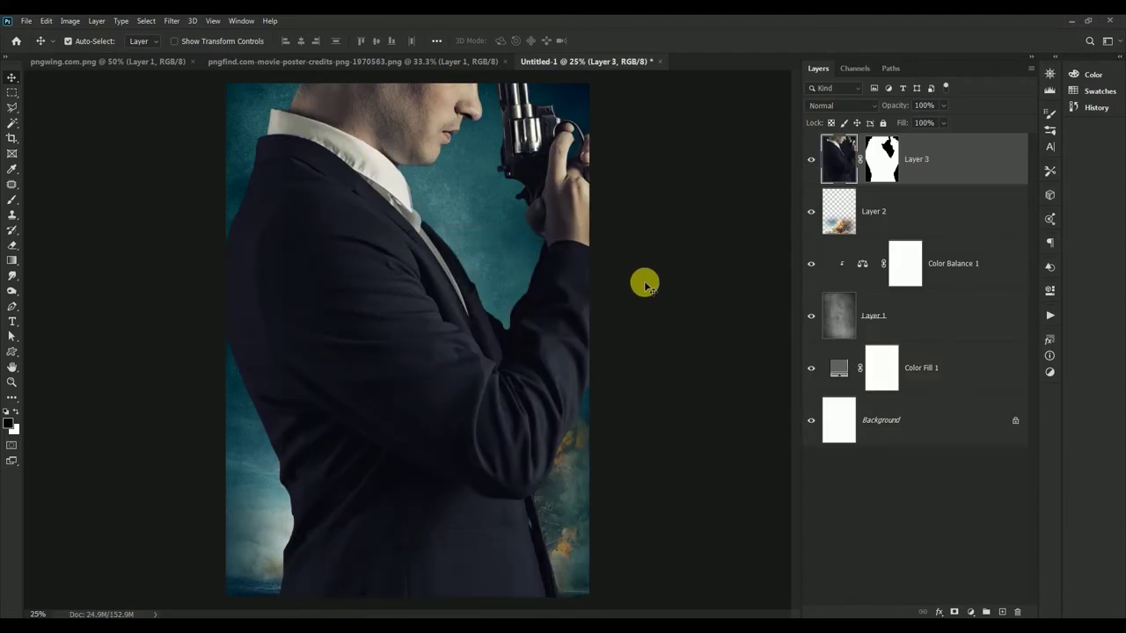
{"action": "left_click_drag", "start_coordinate": [455, 263], "coordinate": [421, 273]}
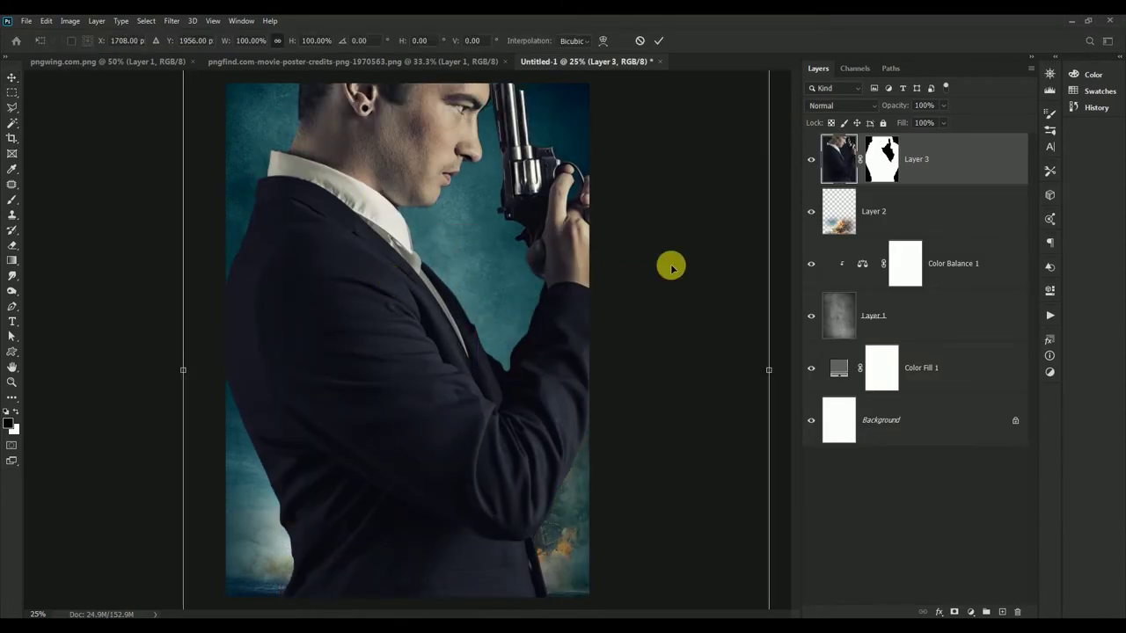
Scale the man to about 37% and place him above the oil rig
{"action": "key", "text": "ctrl+t"}
{"action": "key", "text": "ctrl+minus"}
{"action": "key", "text": "ctrl+minus"}
{"action": "key", "text": "ctrl+minus"}
{"action": "left_click_drag", "start_coordinate": [528, 495], "coordinate": [403, 318]}
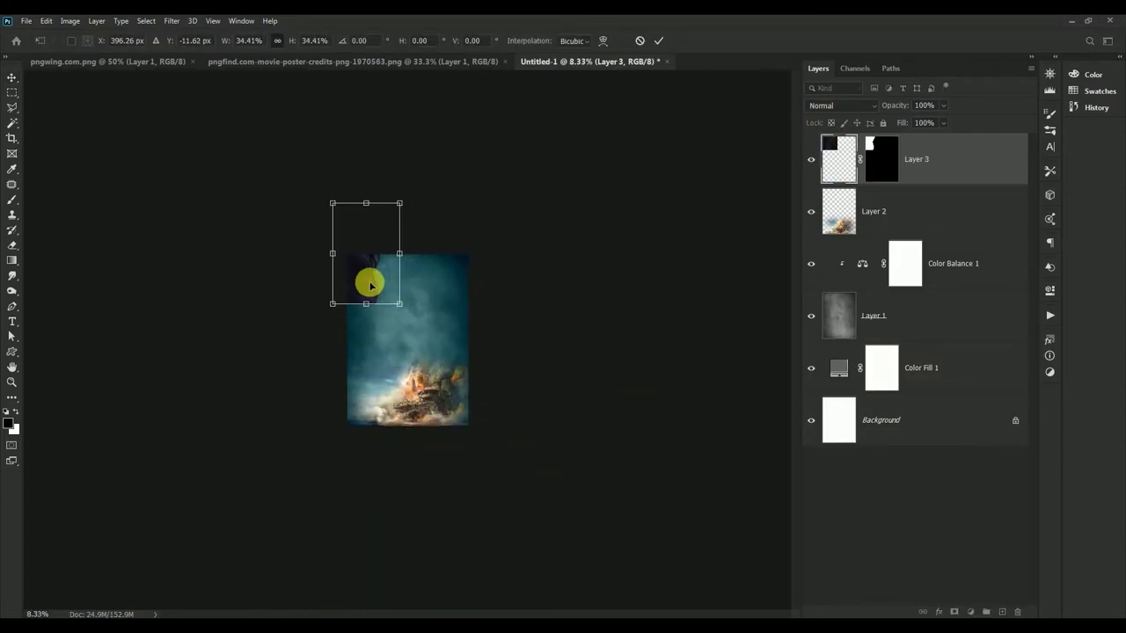
{"action": "left_click_drag", "start_coordinate": [369, 282], "coordinate": [415, 360]}
{"action": "key", "text": "ctrl+0"}
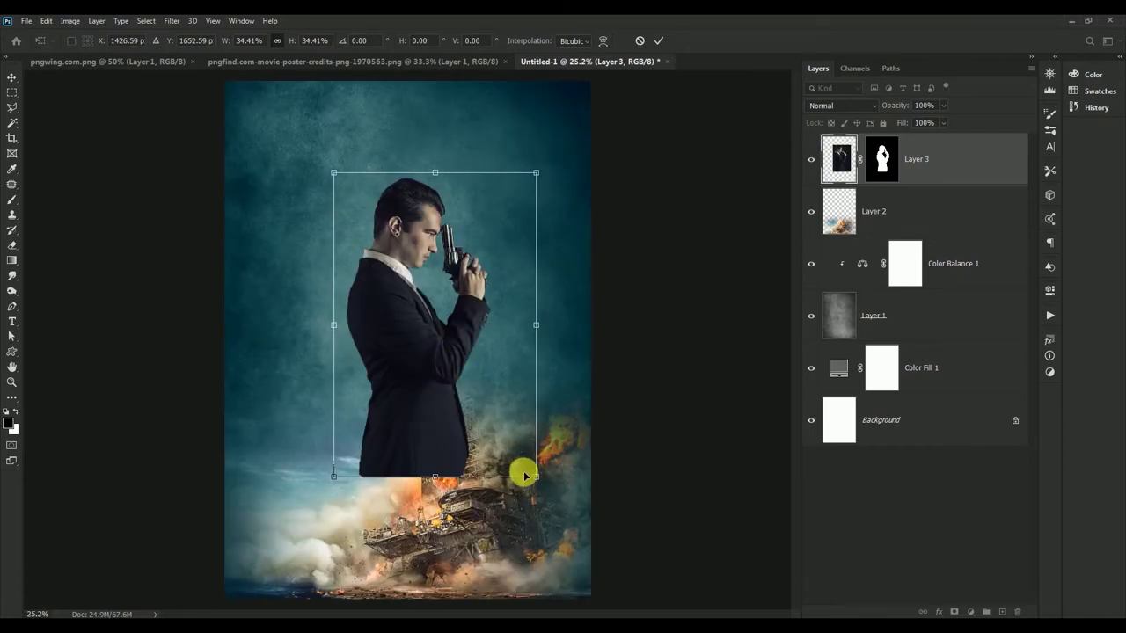
{"action": "left_click_drag", "start_coordinate": [524, 476], "coordinate": [550, 499]}
{"action": "mouse_move", "coordinate": [407, 349]}
{"action": "left_mouse_down"}
{"action": "mouse_move", "coordinate": [430, 350]}
{"action": "mouse_move", "coordinate": [450, 331]}
{"action": "left_mouse_up"}
{"action": "left_click", "coordinate": [659, 41]}
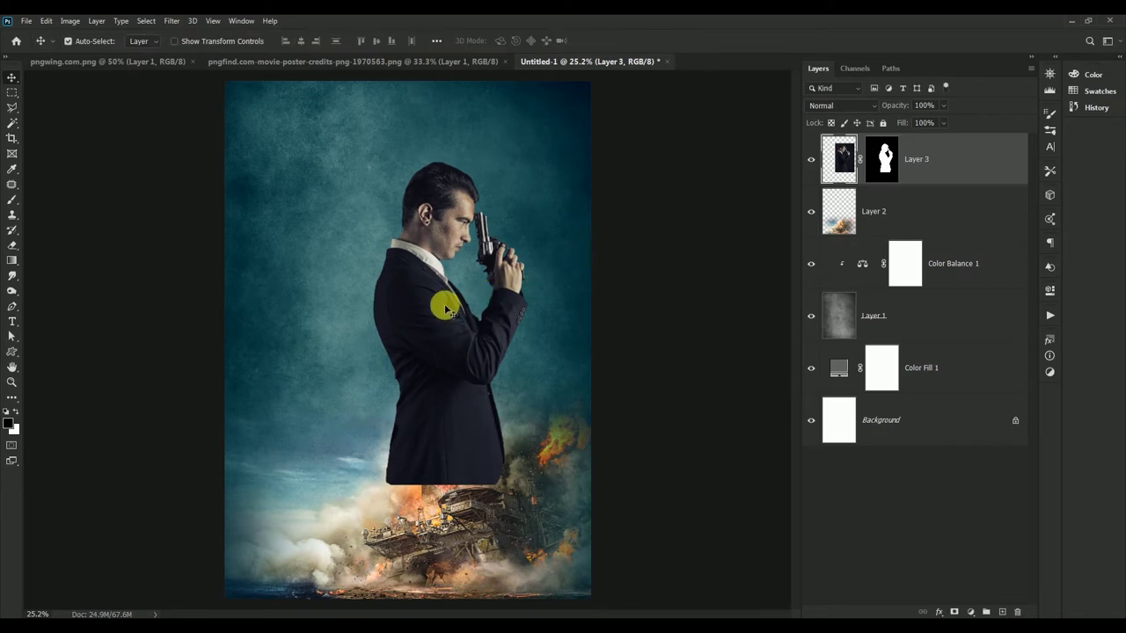
Fade the man's lower body into the explosion with a gradient mask, then apply the mask
{"action": "left_click", "coordinate": [881, 159]}
{"action": "left_click", "coordinate": [12, 262]}
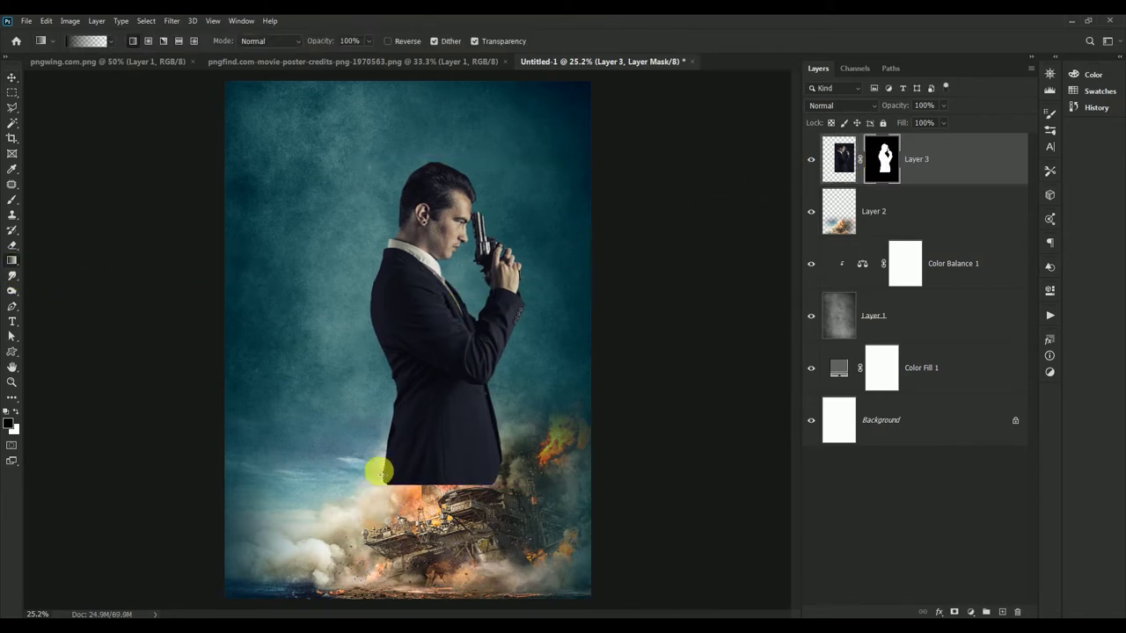
{"action": "left_click_drag", "start_coordinate": [379, 471], "coordinate": [438, 418]}
{"action": "left_click_drag", "start_coordinate": [442, 471], "coordinate": [446, 331]}
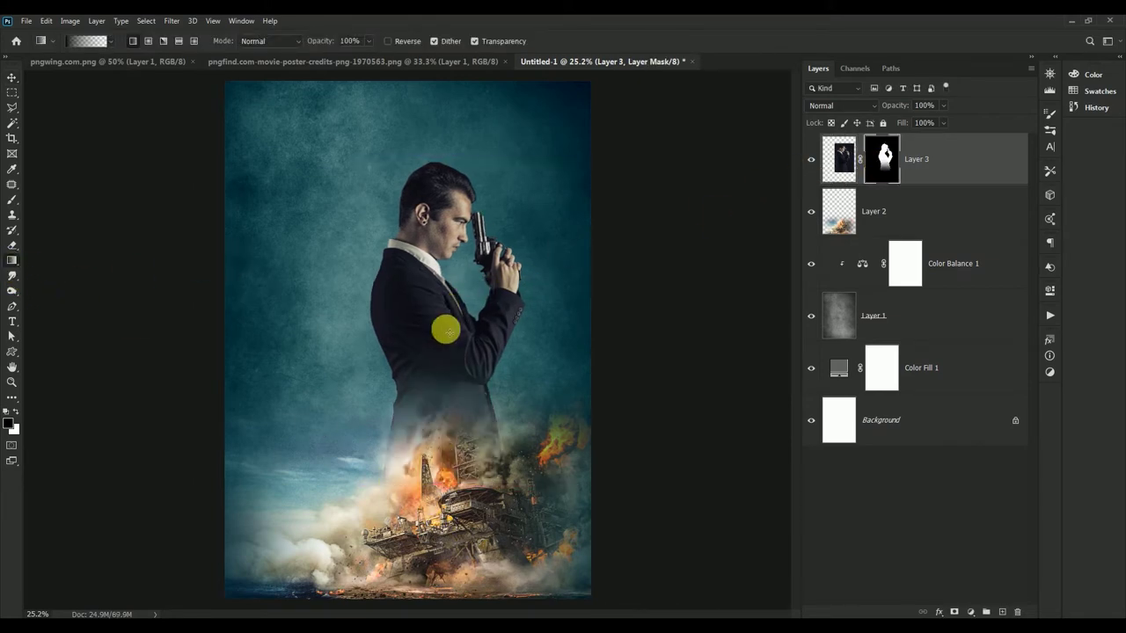
{"action": "left_click", "coordinate": [12, 78]}
{"action": "right_click", "coordinate": [879, 160]}
{"action": "left_click", "coordinate": [918, 188]}
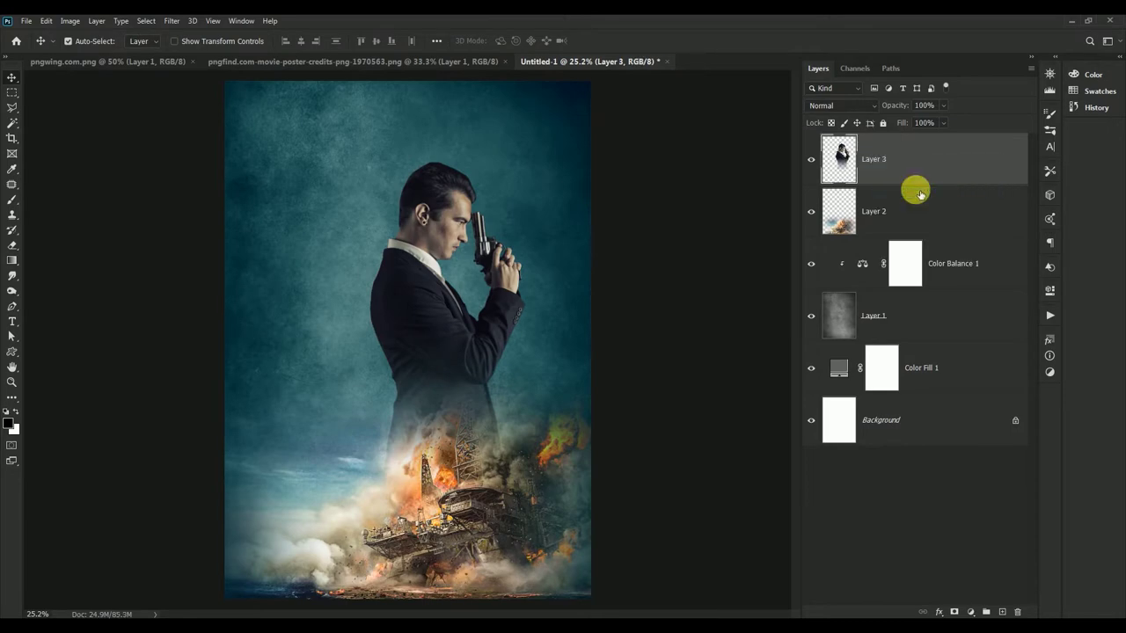
Start a Camera Raw filter on the man layer with Temperature +20, Exposure -0.40, Contrast +34
{"action": "left_click", "coordinate": [172, 20]}
{"action": "left_click", "coordinate": [204, 93]}
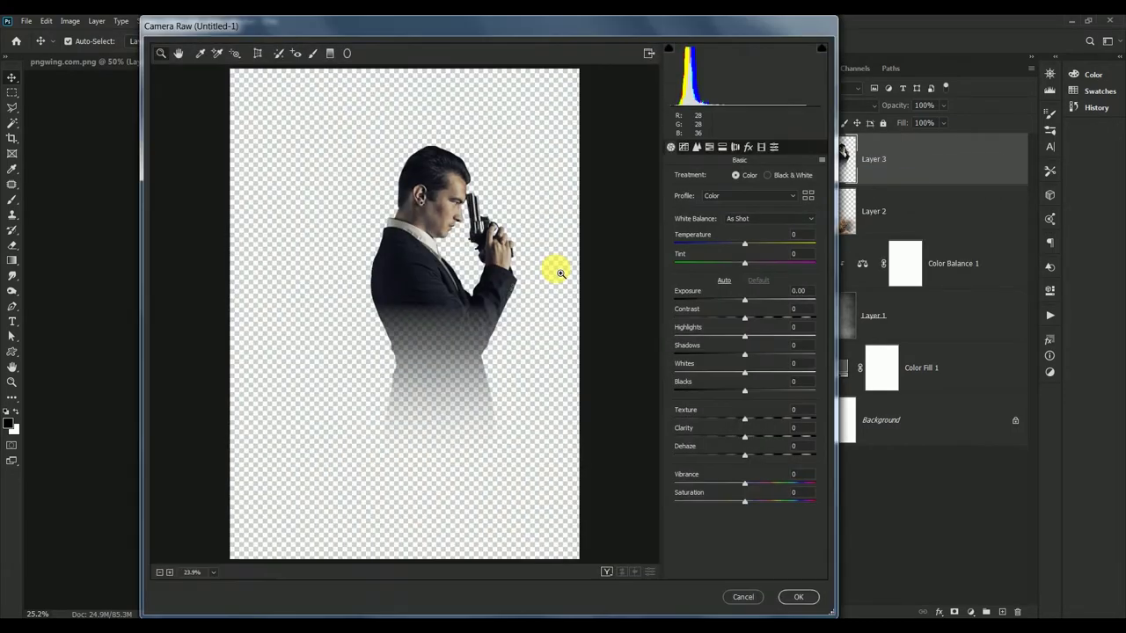
{"action": "left_click", "coordinate": [786, 235]}
{"action": "type", "text": "+20"}
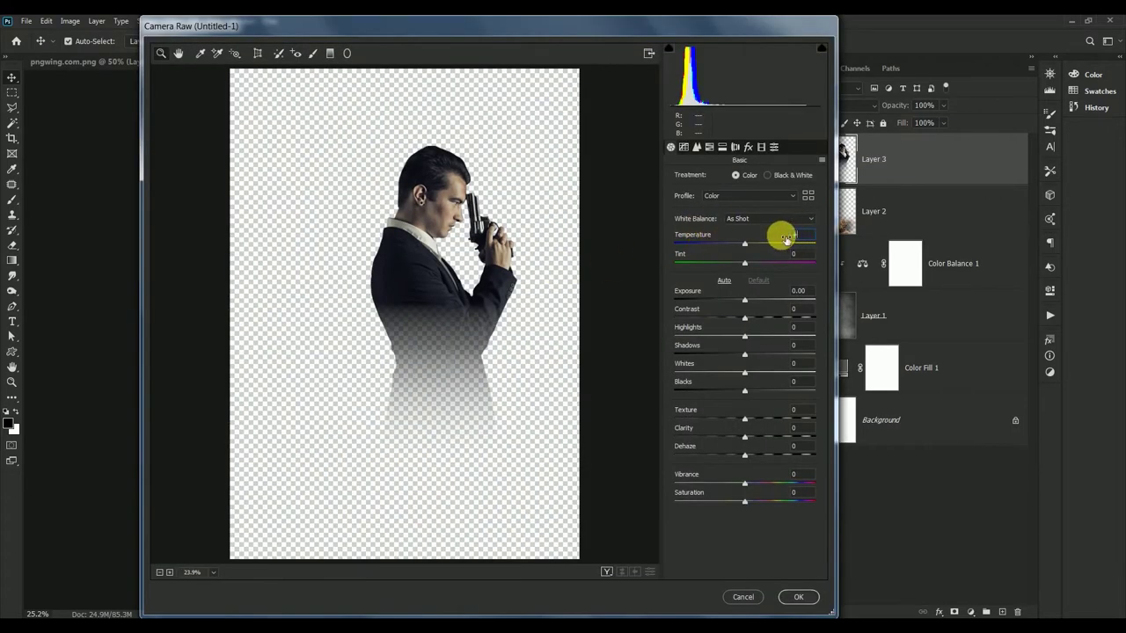
{"action": "key", "text": "Return"}
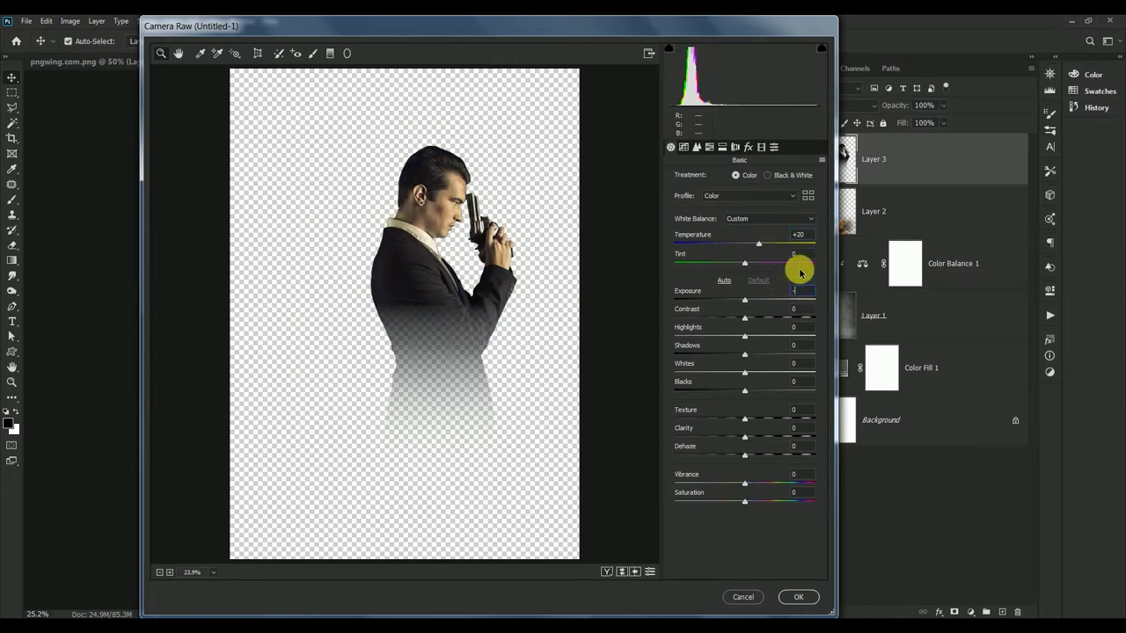
{"action": "type", "text": "0.4"}
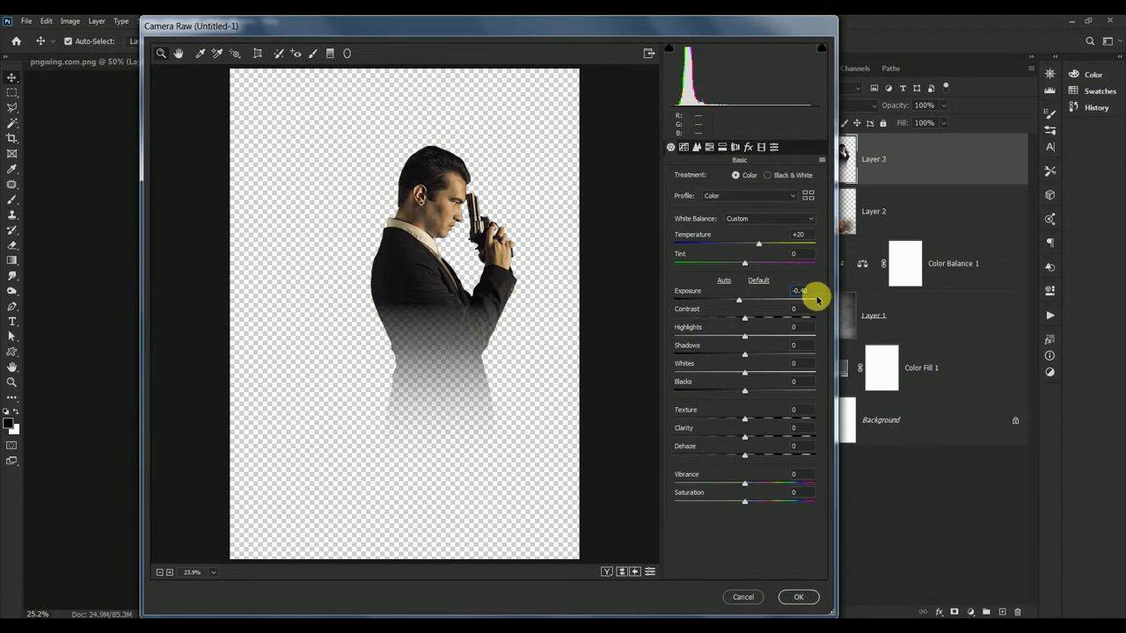
{"action": "type", "text": "34"}
{"action": "key", "text": "Return"}
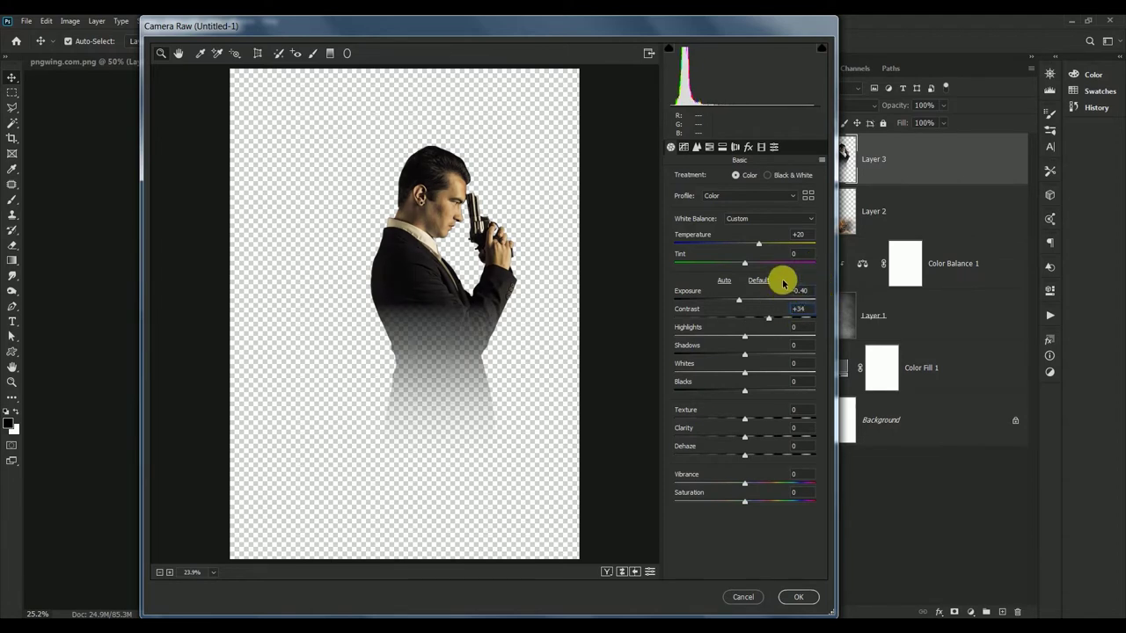
Set Highlights -20, Shadows +20, Texture +10, Clarity +40, Vibrance -42, Saturation +20 and apply
{"action": "key", "text": "Tab"}
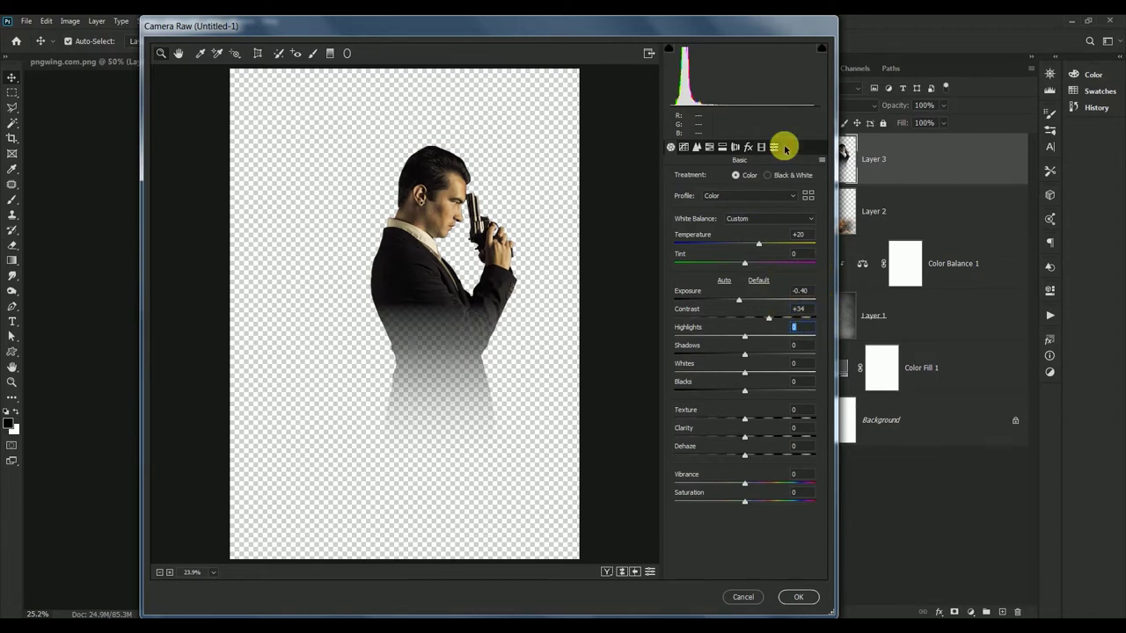
{"action": "type", "text": "-20"}
{"action": "key", "text": "Tab"}
{"action": "type", "text": "+"}
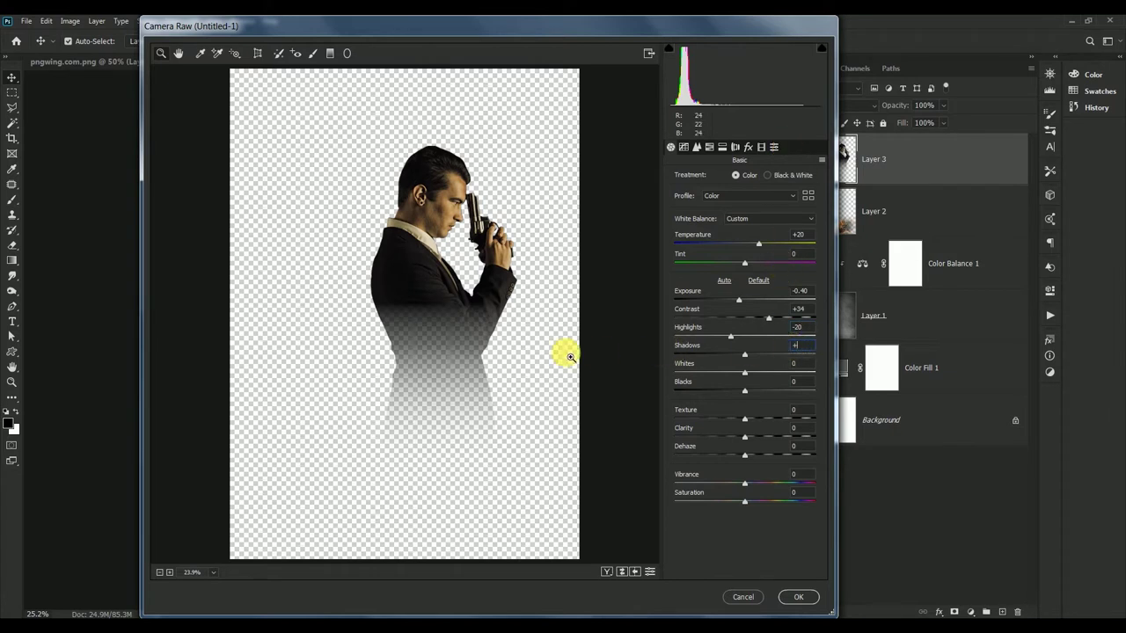
{"action": "type", "text": "20+1"}
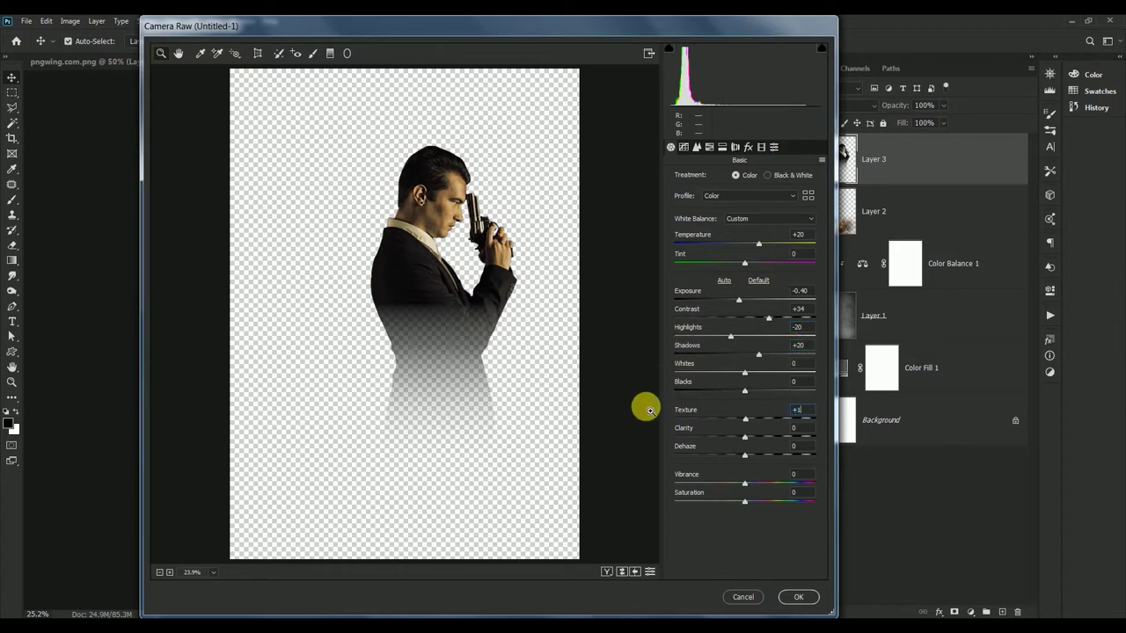
{"action": "type", "text": "0+40"}
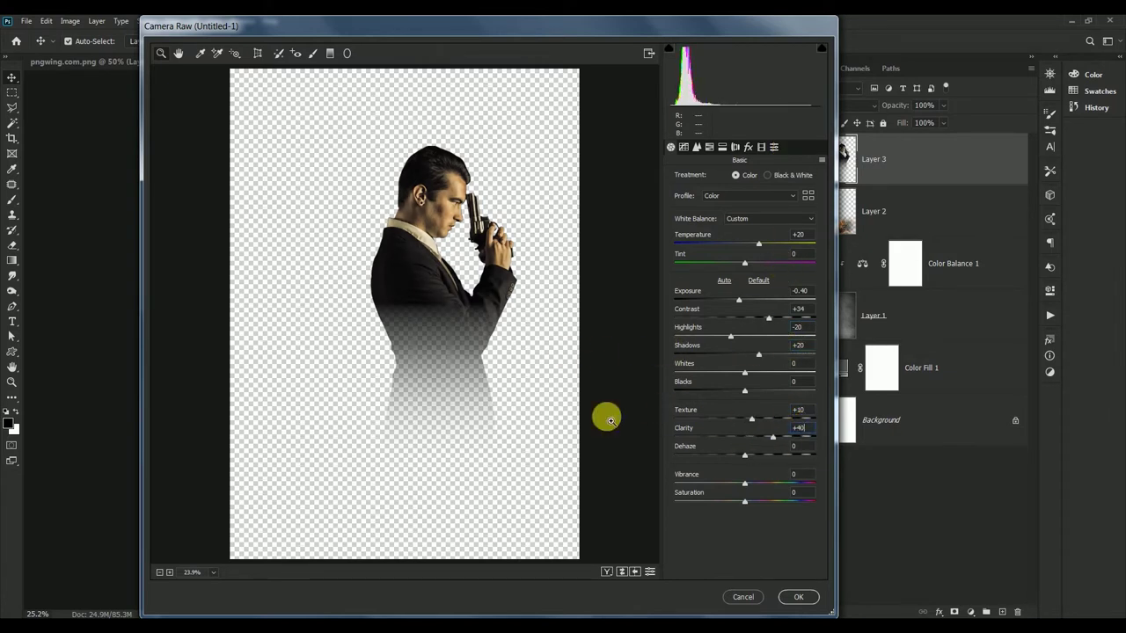
{"action": "left_click", "coordinate": [796, 474]}
{"action": "type", "text": "-42"}
{"action": "type", "text": "+20"}
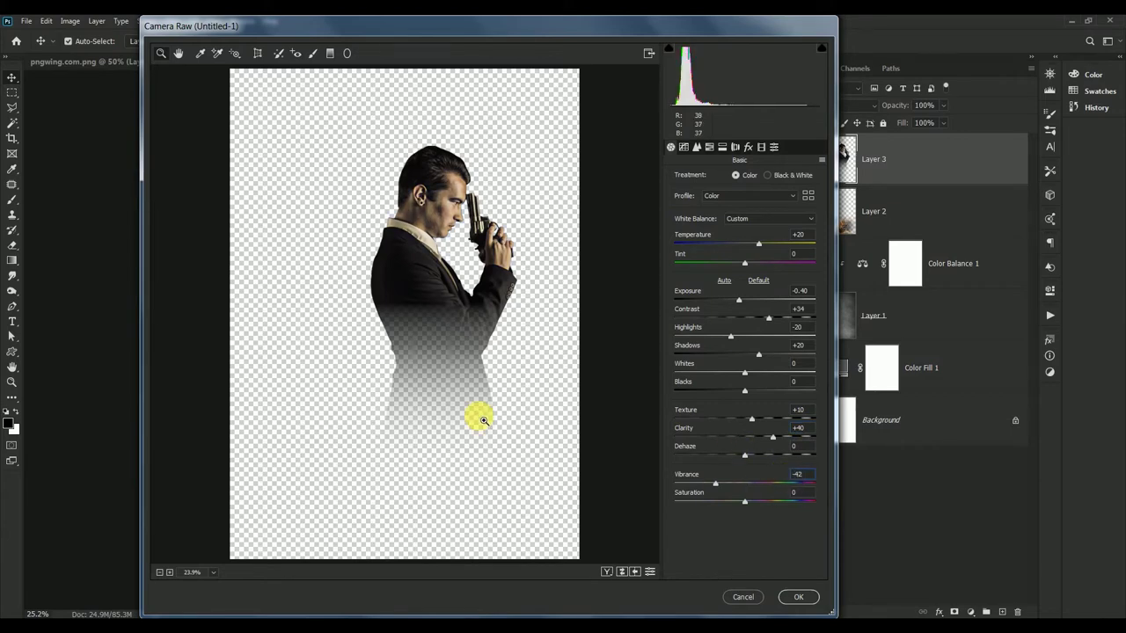
{"action": "left_click", "coordinate": [798, 597]}
Zoom in on the man's face and smudge the forehead skin from hairline to brow
{"action": "scroll", "coordinate": [587, 329], "scroll_direction": "up", "scroll_amount": 2}
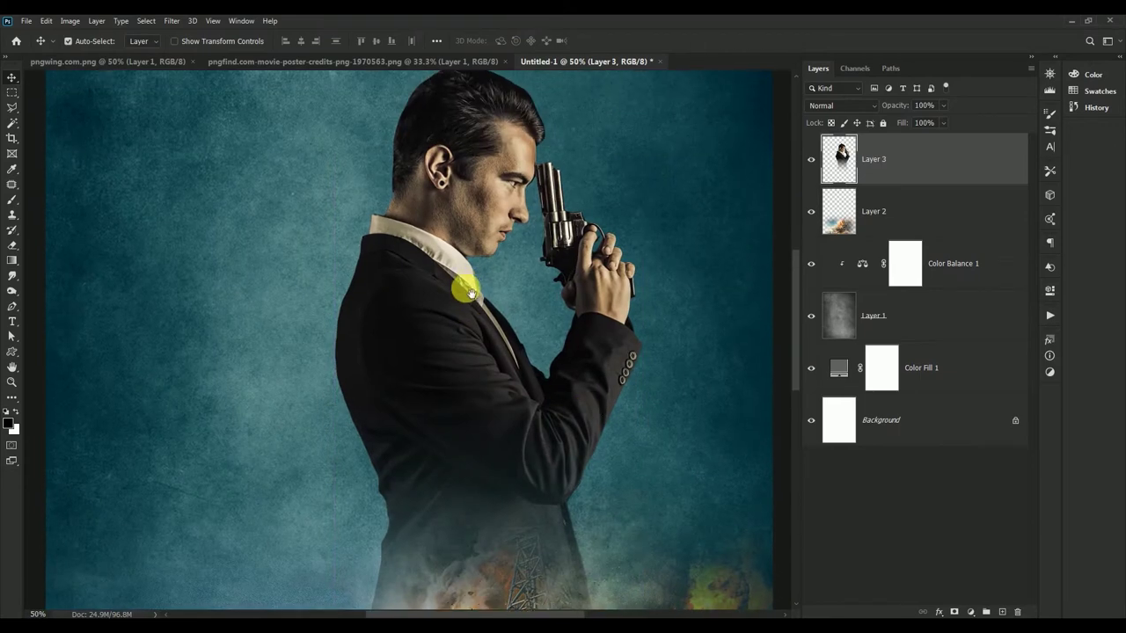
{"action": "scroll", "coordinate": [463, 299], "scroll_direction": "up", "scroll_amount": 1}
{"action": "scroll", "coordinate": [466, 291], "scroll_direction": "down", "scroll_amount": 1}
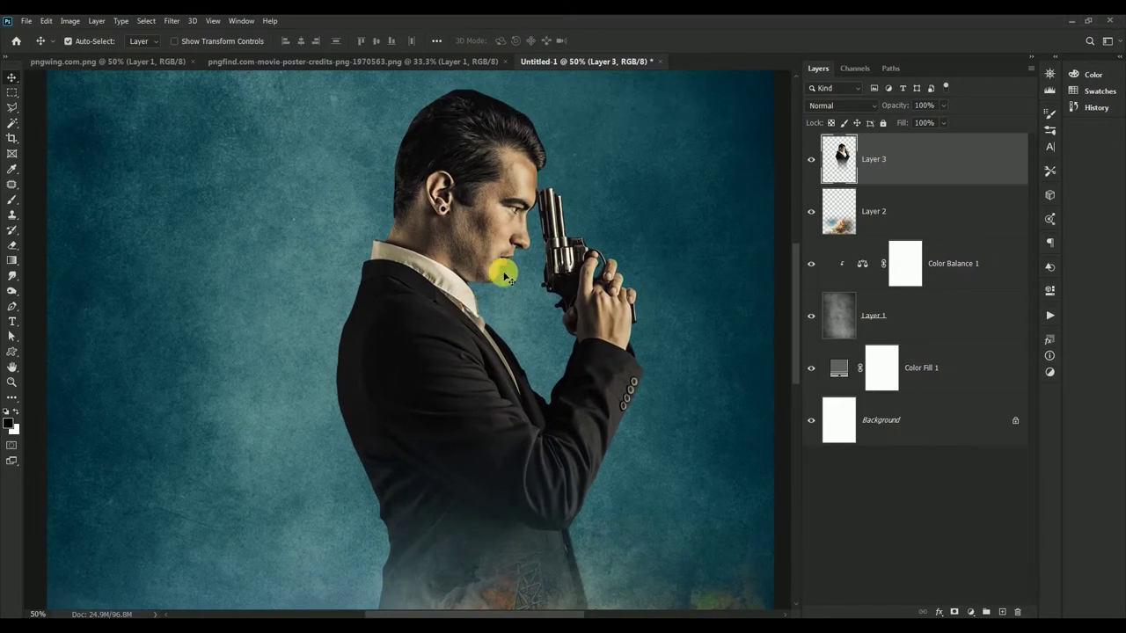
{"action": "scroll", "coordinate": [518, 247], "scroll_direction": "up", "scroll_amount": 1}
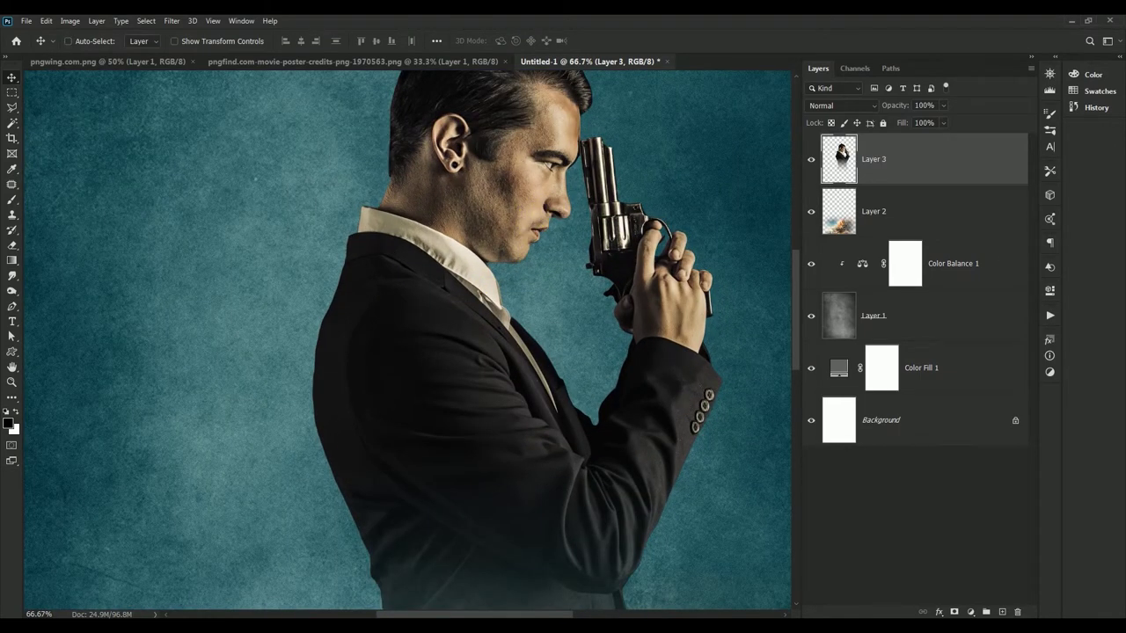
{"action": "scroll", "coordinate": [408, 340], "scroll_direction": "up", "scroll_amount": 1}
{"action": "scroll", "coordinate": [633, 376], "scroll_direction": "up", "scroll_amount": 1}
{"action": "scroll", "coordinate": [528, 317], "scroll_direction": "up", "scroll_amount": 1}
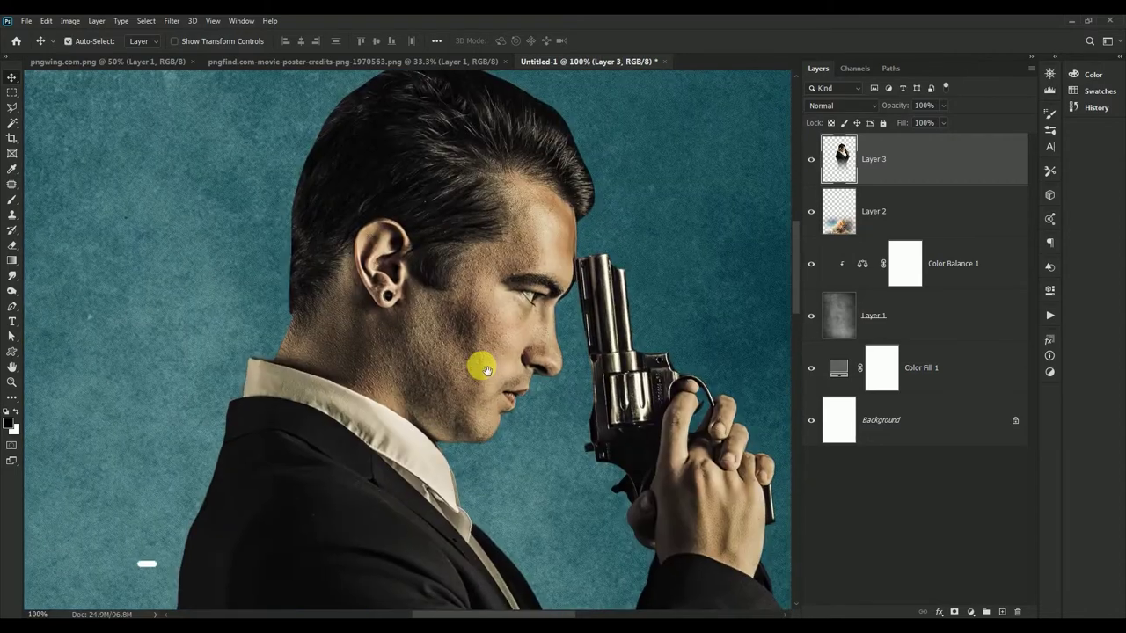
{"action": "left_click", "coordinate": [13, 275]}
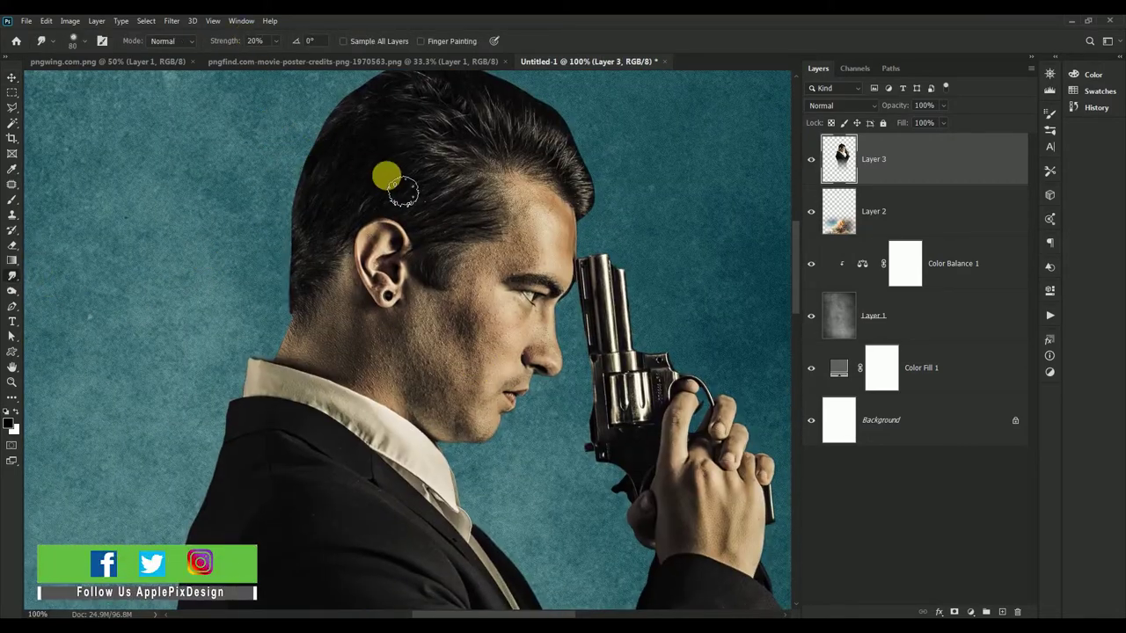
{"action": "key", "text": "ctrl+plus"}
{"action": "left_click_drag", "start_coordinate": [548, 197], "coordinate": [409, 339]}
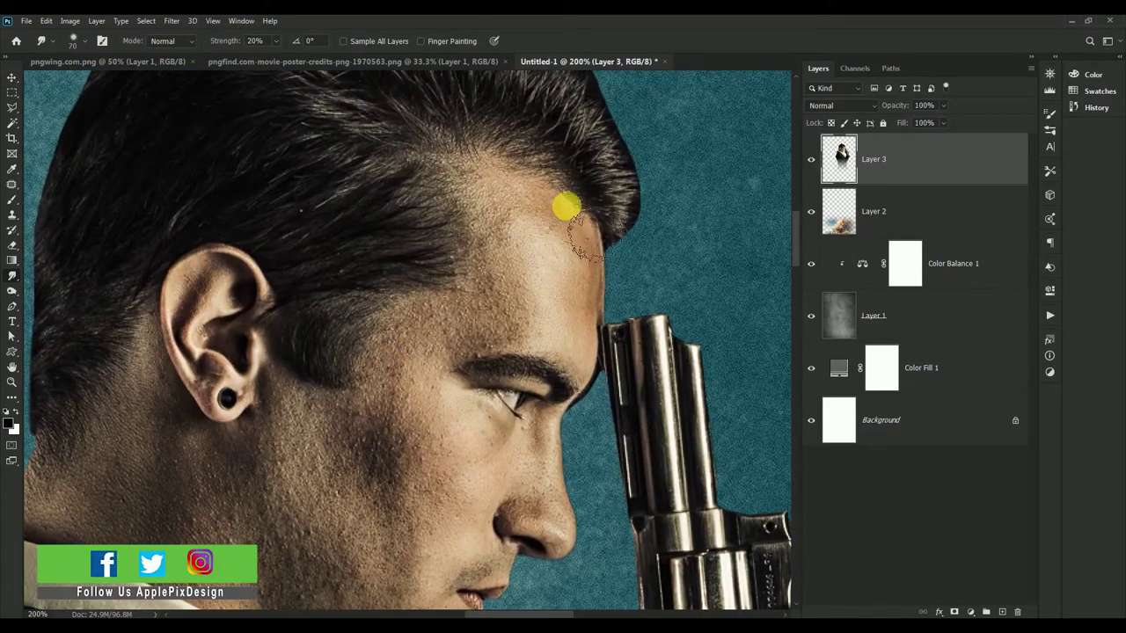
{"action": "key", "text": "bracketleft"}
{"action": "key", "text": "bracketleft"}
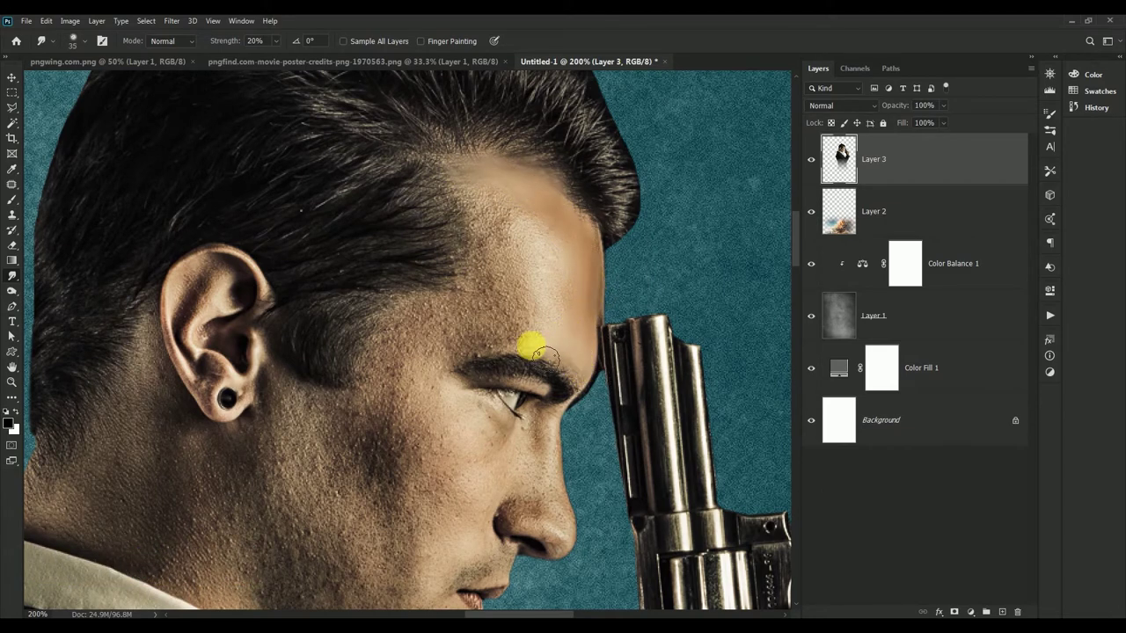
{"action": "key", "text": "bracketright"}
{"action": "mouse_move", "coordinate": [509, 233]}
{"action": "left_mouse_down"}
{"action": "mouse_move", "coordinate": [578, 379]}
{"action": "mouse_move", "coordinate": [585, 334]}
{"action": "mouse_move", "coordinate": [515, 344]}
{"action": "mouse_move", "coordinate": [533, 316]}
{"action": "mouse_move", "coordinate": [529, 294]}
{"action": "mouse_move", "coordinate": [496, 244]}
{"action": "mouse_move", "coordinate": [427, 315]}
{"action": "mouse_move", "coordinate": [492, 336]}
{"action": "mouse_move", "coordinate": [533, 289]}
{"action": "mouse_move", "coordinate": [480, 258]}
{"action": "mouse_move", "coordinate": [455, 354]}
{"action": "mouse_move", "coordinate": [369, 484]}
{"action": "mouse_move", "coordinate": [332, 439]}
{"action": "mouse_move", "coordinate": [364, 527]}
{"action": "mouse_move", "coordinate": [412, 554]}
{"action": "mouse_move", "coordinate": [422, 496]}
{"action": "mouse_move", "coordinate": [339, 433]}
{"action": "mouse_move", "coordinate": [364, 407]}
{"action": "mouse_move", "coordinate": [314, 402]}
{"action": "mouse_move", "coordinate": [374, 402]}
{"action": "mouse_move", "coordinate": [419, 303]}
{"action": "mouse_move", "coordinate": [414, 206]}
{"action": "mouse_move", "coordinate": [400, 185]}
{"action": "mouse_move", "coordinate": [307, 219]}
{"action": "mouse_move", "coordinate": [282, 311]}
{"action": "mouse_move", "coordinate": [184, 309]}
{"action": "mouse_move", "coordinate": [238, 289]}
{"action": "mouse_move", "coordinate": [238, 257]}
{"action": "mouse_move", "coordinate": [167, 343]}
{"action": "mouse_move", "coordinate": [217, 424]}
{"action": "mouse_move", "coordinate": [247, 376]}
{"action": "mouse_move", "coordinate": [293, 380]}
{"action": "mouse_move", "coordinate": [264, 510]}
{"action": "mouse_move", "coordinate": [311, 566]}
{"action": "left_mouse_up"}
Smudge the cheek below the eye, the nostril and nose tip, and the cheek shading
{"action": "key", "text": "bracketleft"}
{"action": "key", "text": "bracketright"}
{"action": "key", "text": "bracketright"}
{"action": "key", "text": "bracketright"}
{"action": "key", "text": "bracketright"}
{"action": "key", "text": "bracketright"}
{"action": "key", "text": "bracketright"}
{"action": "key", "text": "bracketleft"}
{"action": "key", "text": "bracketleft"}
{"action": "key", "text": "bracketleft"}
{"action": "key", "text": "bracketleft"}
{"action": "key", "text": "bracketleft"}
{"action": "key", "text": "bracketleft"}
{"action": "key", "text": "bracketleft"}
{"action": "key", "text": "bracketleft"}
{"action": "key", "text": "bracketleft"}
{"action": "key", "text": "bracketright"}
{"action": "key", "text": "bracketright"}
{"action": "key", "text": "bracketright"}
{"action": "key", "text": "bracketleft"}
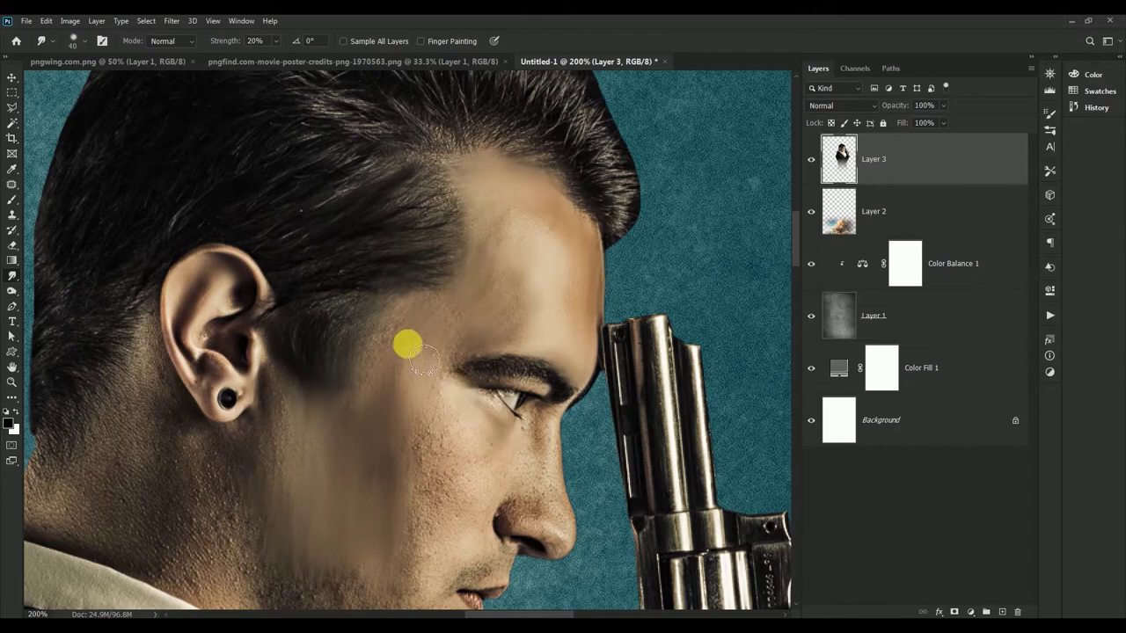
{"action": "key", "text": "bracketright"}
{"action": "key", "text": "bracketright"}
{"action": "key", "text": "bracketright"}
{"action": "mouse_move", "coordinate": [441, 463]}
{"action": "left_mouse_down"}
{"action": "mouse_move", "coordinate": [460, 478]}
{"action": "mouse_move", "coordinate": [466, 443]}
{"action": "mouse_move", "coordinate": [483, 473]}
{"action": "mouse_move", "coordinate": [505, 452]}
{"action": "mouse_move", "coordinate": [543, 450]}
{"action": "left_mouse_up"}
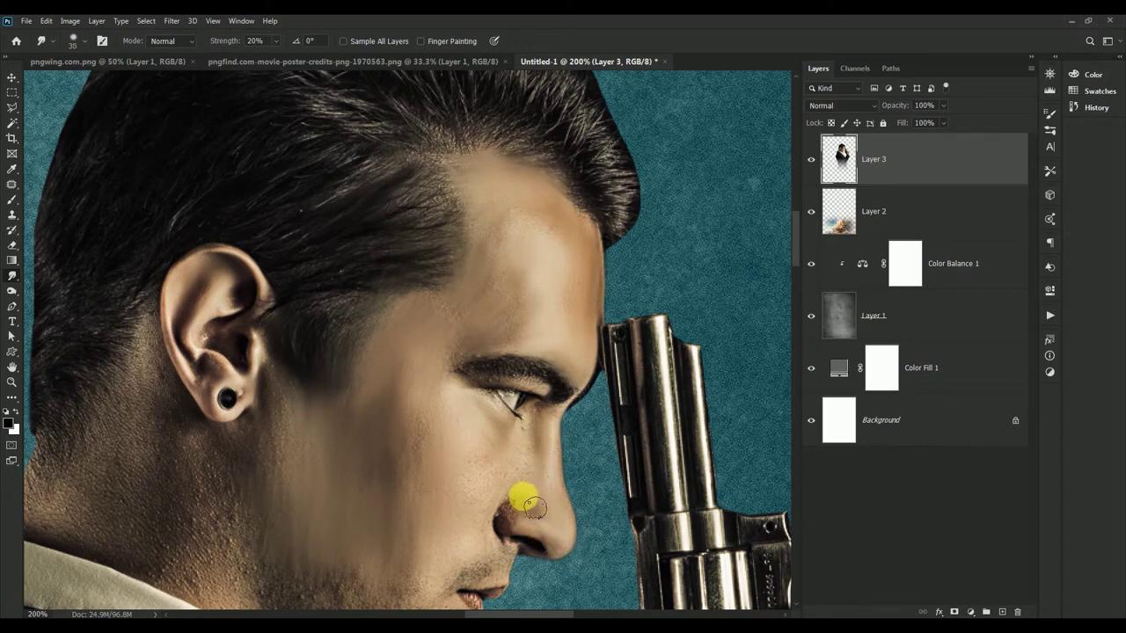
{"action": "left_click_drag", "start_coordinate": [519, 520], "coordinate": [542, 495]}
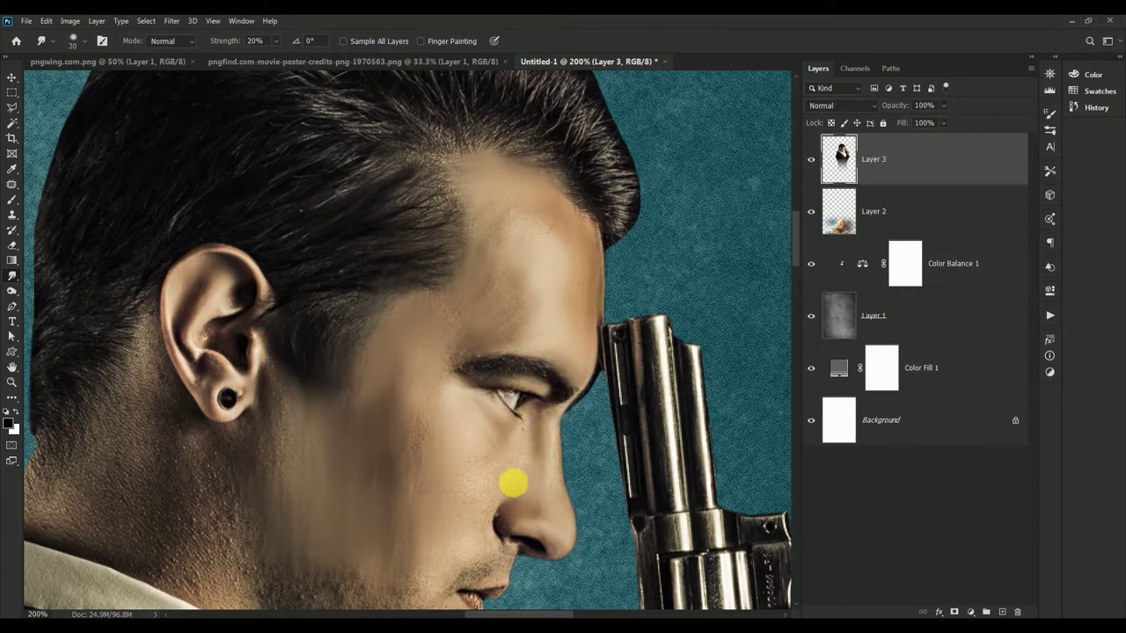
{"action": "left_click_drag", "start_coordinate": [421, 524], "coordinate": [460, 515]}
Smudge the skin from chin to nose and the cheeks down to and above the lips
{"action": "scroll", "coordinate": [475, 457], "scroll_direction": "down", "scroll_amount": 2}
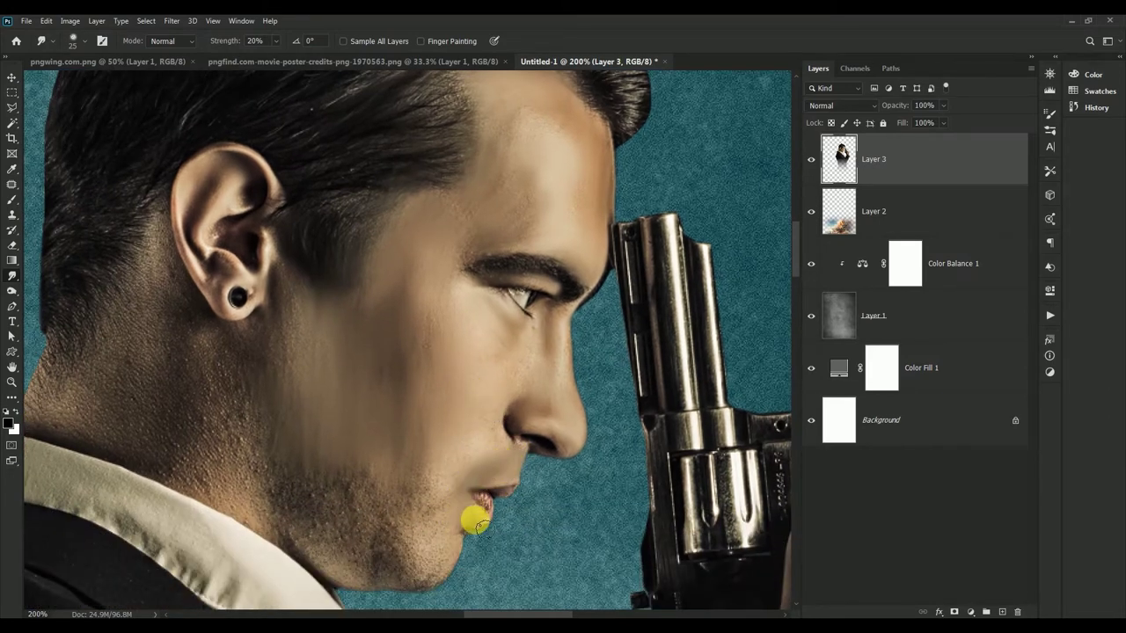
{"action": "mouse_move", "coordinate": [421, 598]}
{"action": "left_mouse_down"}
{"action": "mouse_move", "coordinate": [352, 548]}
{"action": "mouse_move", "coordinate": [408, 540]}
{"action": "mouse_move", "coordinate": [486, 439]}
{"action": "left_mouse_up"}
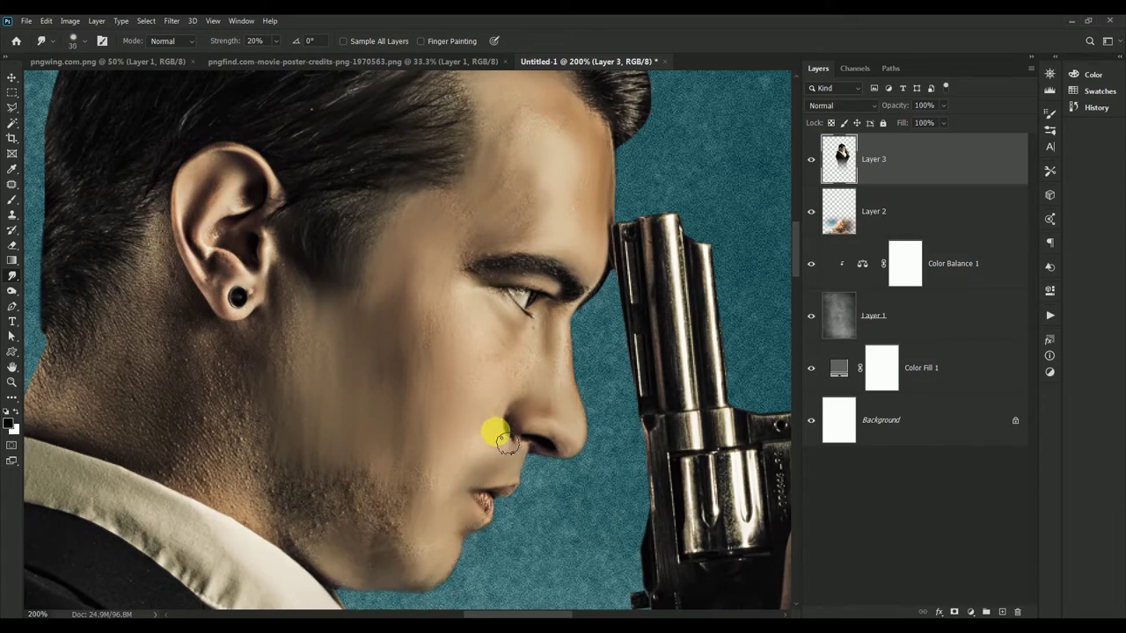
{"action": "mouse_move", "coordinate": [448, 346]}
{"action": "left_mouse_down"}
{"action": "mouse_move", "coordinate": [532, 369]}
{"action": "mouse_move", "coordinate": [455, 442]}
{"action": "mouse_move", "coordinate": [422, 558]}
{"action": "mouse_move", "coordinate": [371, 553]}
{"action": "mouse_move", "coordinate": [413, 427]}
{"action": "mouse_move", "coordinate": [297, 469]}
{"action": "mouse_move", "coordinate": [334, 520]}
{"action": "mouse_move", "coordinate": [343, 560]}
{"action": "mouse_move", "coordinate": [438, 515]}
{"action": "mouse_move", "coordinate": [256, 389]}
{"action": "mouse_move", "coordinate": [281, 409]}
{"action": "mouse_move", "coordinate": [256, 490]}
{"action": "mouse_move", "coordinate": [207, 375]}
{"action": "mouse_move", "coordinate": [339, 402]}
{"action": "mouse_move", "coordinate": [321, 352]}
{"action": "mouse_move", "coordinate": [346, 417]}
{"action": "mouse_move", "coordinate": [387, 469]}
{"action": "mouse_move", "coordinate": [385, 570]}
{"action": "mouse_move", "coordinate": [316, 483]}
{"action": "mouse_move", "coordinate": [309, 389]}
{"action": "mouse_move", "coordinate": [181, 464]}
{"action": "mouse_move", "coordinate": [220, 460]}
{"action": "mouse_move", "coordinate": [252, 437]}
{"action": "mouse_move", "coordinate": [319, 442]}
{"action": "mouse_move", "coordinate": [364, 557]}
{"action": "mouse_move", "coordinate": [176, 484]}
{"action": "mouse_move", "coordinate": [245, 327]}
{"action": "mouse_move", "coordinate": [263, 495]}
{"action": "mouse_move", "coordinate": [354, 557]}
{"action": "mouse_move", "coordinate": [480, 498]}
{"action": "mouse_move", "coordinate": [303, 402]}
{"action": "left_mouse_up"}
{"action": "key", "text": "bracketright"}
{"action": "key", "text": "bracketleft"}
{"action": "key", "text": "bracketleft"}
{"action": "key", "text": "bracketleft"}
{"action": "key", "text": "bracketright"}
{"action": "key", "text": "bracketright"}
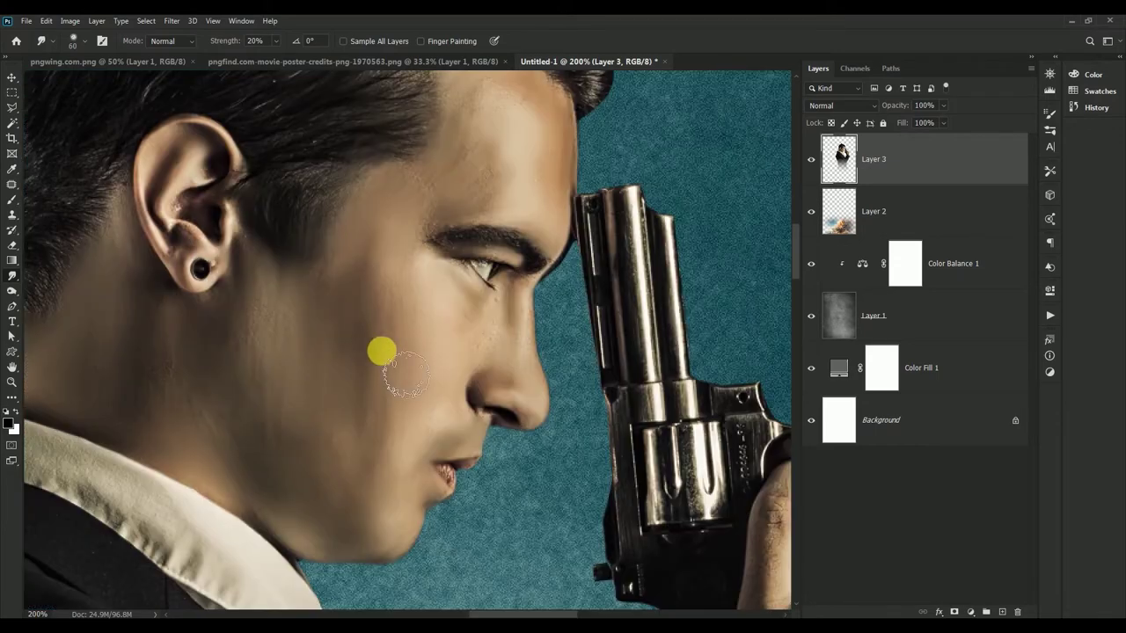
{"action": "key", "text": "bracketleft"}
{"action": "key", "text": "bracketleft"}
{"action": "key", "text": "bracketleft"}
{"action": "left_click_drag", "start_coordinate": [381, 351], "coordinate": [437, 477]}
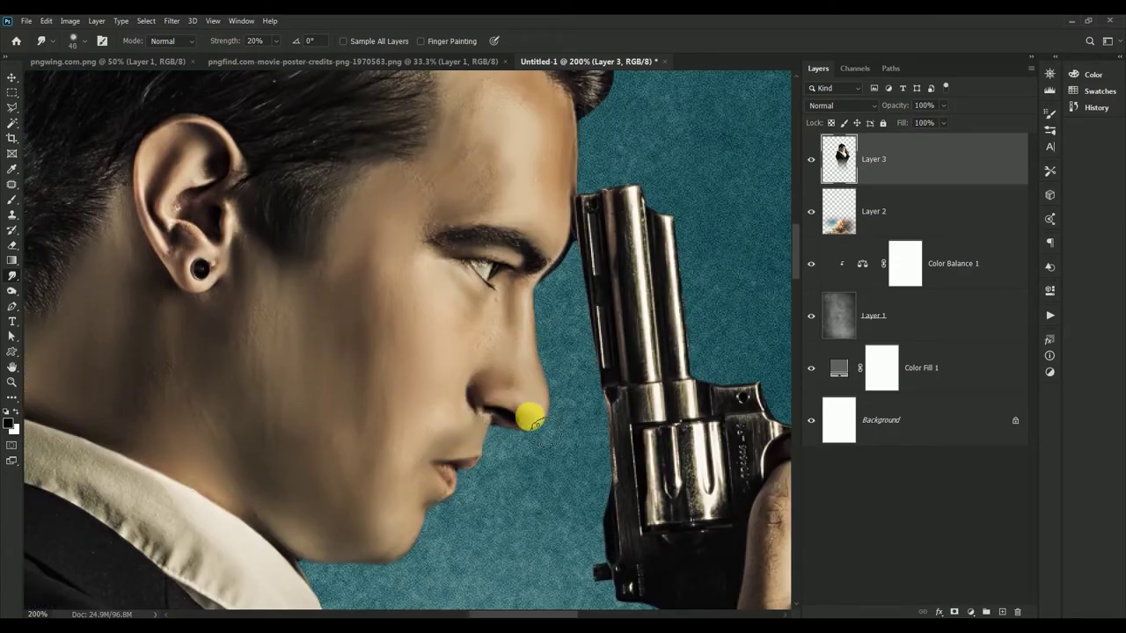
{"action": "left_click_drag", "start_coordinate": [508, 338], "coordinate": [452, 426]}
Smear the cheek toward the neck and blend the forehead into the hair edge
{"action": "key", "text": "bracketright"}
{"action": "mouse_move", "coordinate": [346, 363]}
{"action": "left_mouse_down"}
{"action": "mouse_move", "coordinate": [382, 302]}
{"action": "mouse_move", "coordinate": [273, 414]}
{"action": "mouse_move", "coordinate": [225, 387]}
{"action": "left_mouse_up"}
{"action": "key", "text": "bracketright"}
{"action": "scroll", "coordinate": [466, 395], "scroll_direction": "up", "scroll_amount": 5}
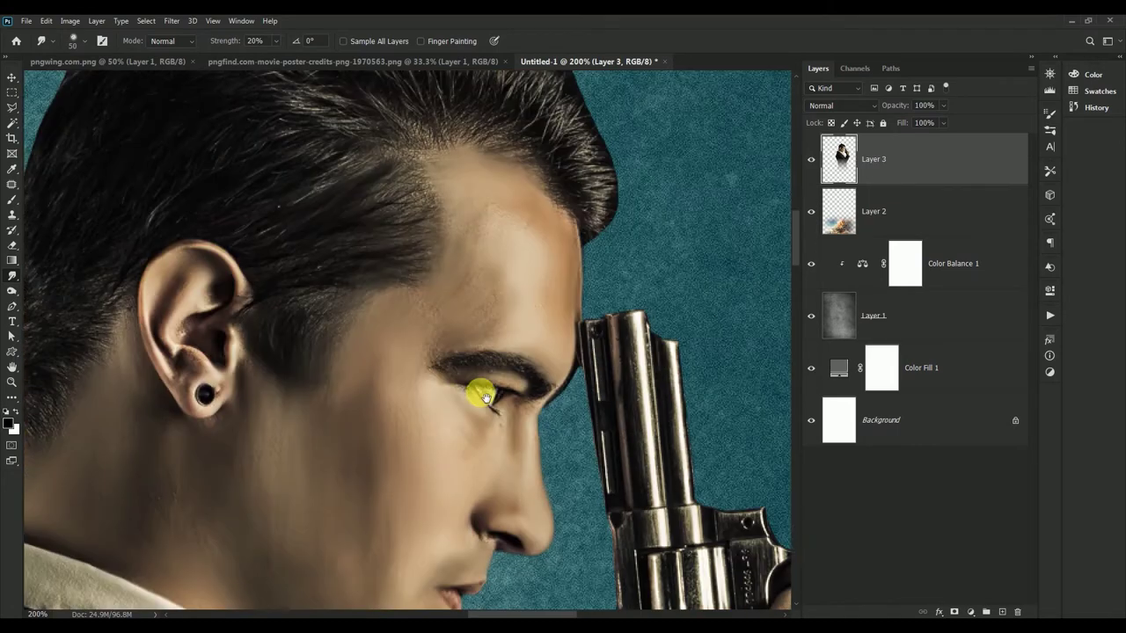
{"action": "scroll", "coordinate": [466, 396], "scroll_direction": "up", "scroll_amount": 1}
{"action": "mouse_move", "coordinate": [448, 313]}
{"action": "left_mouse_down"}
{"action": "mouse_move", "coordinate": [419, 276]}
{"action": "mouse_move", "coordinate": [482, 329]}
{"action": "mouse_move", "coordinate": [352, 317]}
{"action": "mouse_move", "coordinate": [306, 271]}
{"action": "mouse_move", "coordinate": [514, 277]}
{"action": "mouse_move", "coordinate": [439, 397]}
{"action": "left_mouse_up"}
{"action": "mouse_move", "coordinate": [580, 395]}
{"action": "left_mouse_down"}
{"action": "mouse_move", "coordinate": [663, 344]}
{"action": "mouse_move", "coordinate": [645, 359]}
{"action": "mouse_move", "coordinate": [673, 402]}
{"action": "mouse_move", "coordinate": [626, 246]}
{"action": "mouse_move", "coordinate": [563, 281]}
{"action": "mouse_move", "coordinate": [409, 160]}
{"action": "mouse_move", "coordinate": [480, 309]}
{"action": "mouse_move", "coordinate": [375, 330]}
{"action": "mouse_move", "coordinate": [237, 234]}
{"action": "mouse_move", "coordinate": [224, 352]}
{"action": "mouse_move", "coordinate": [136, 408]}
{"action": "mouse_move", "coordinate": [201, 480]}
{"action": "mouse_move", "coordinate": [355, 361]}
{"action": "mouse_move", "coordinate": [463, 409]}
{"action": "mouse_move", "coordinate": [488, 405]}
{"action": "mouse_move", "coordinate": [527, 327]}
{"action": "left_mouse_up"}
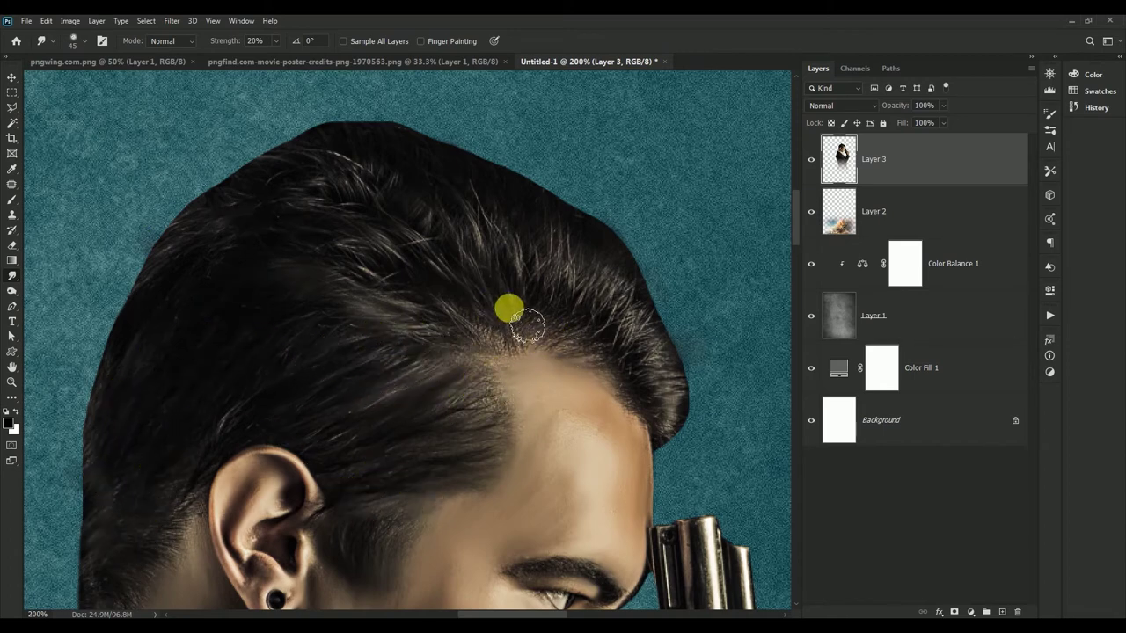
{"action": "left_click", "coordinate": [12, 78]}
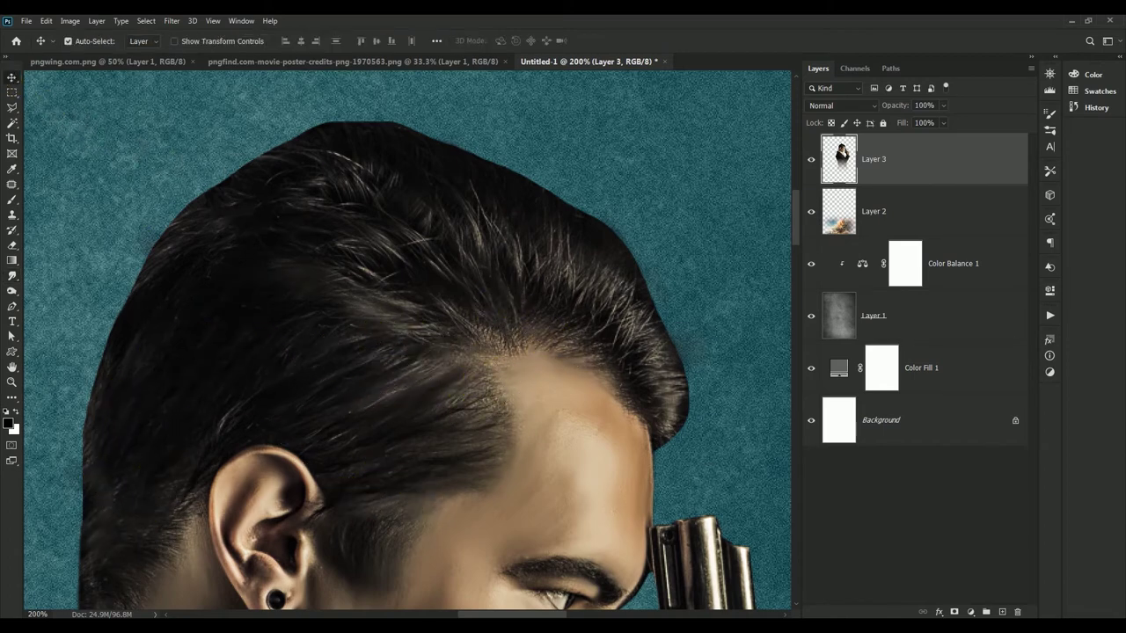
Nudge the man up and right, then smudge wisps out from the left hair edge
{"action": "left_click_drag", "start_coordinate": [396, 352], "coordinate": [428, 321]}
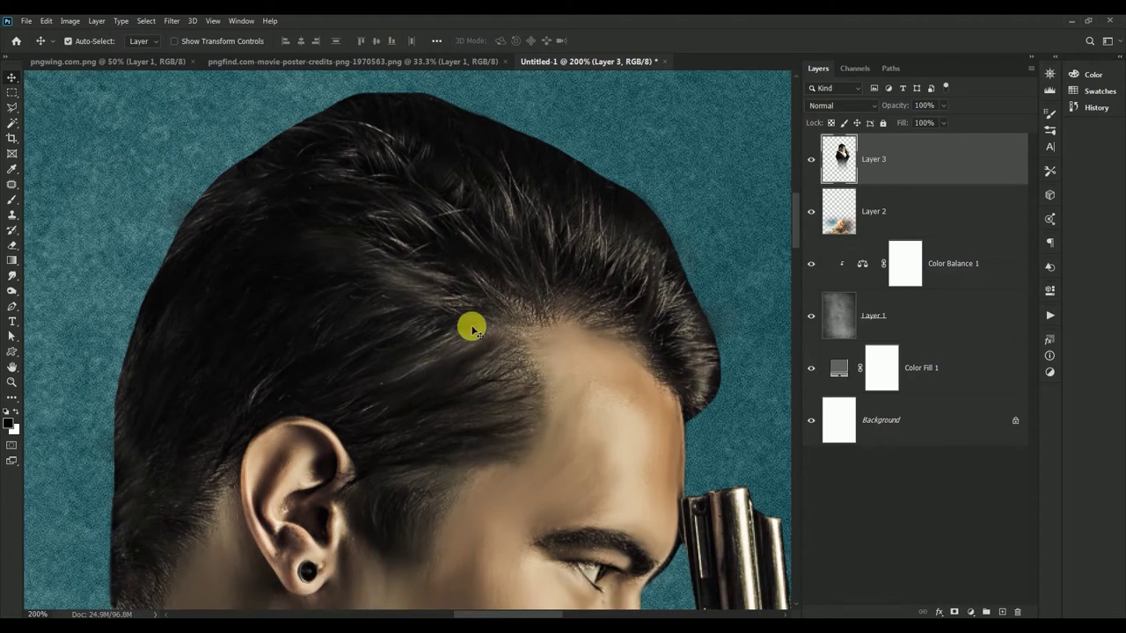
{"action": "left_click", "coordinate": [12, 276]}
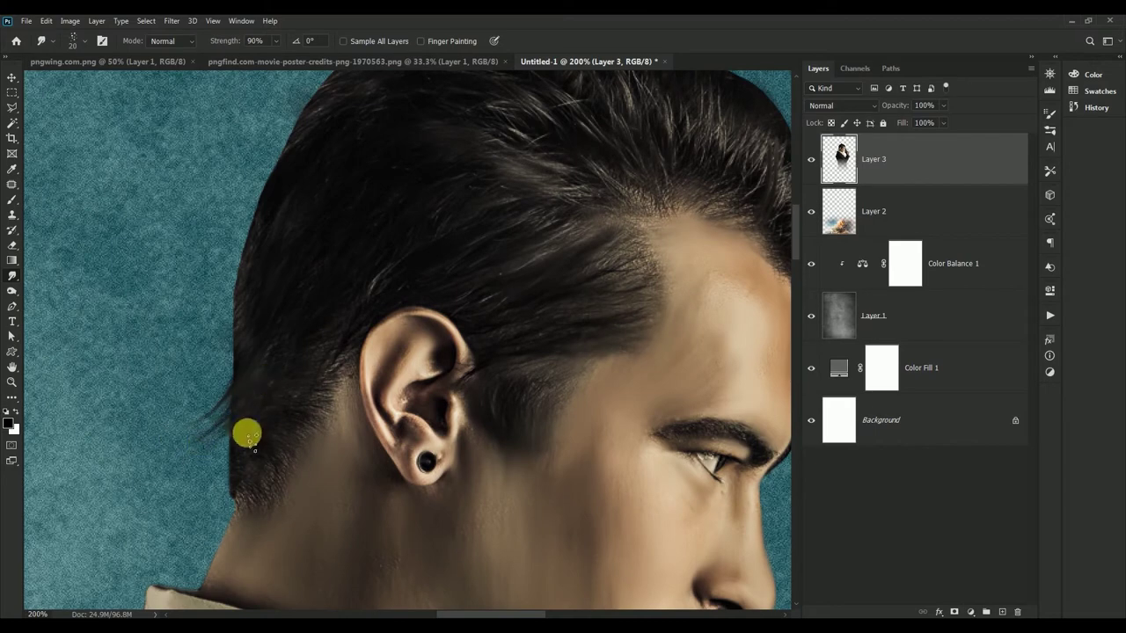
{"action": "left_click_drag", "start_coordinate": [288, 437], "coordinate": [196, 493]}
{"action": "left_click_drag", "start_coordinate": [262, 321], "coordinate": [160, 413]}
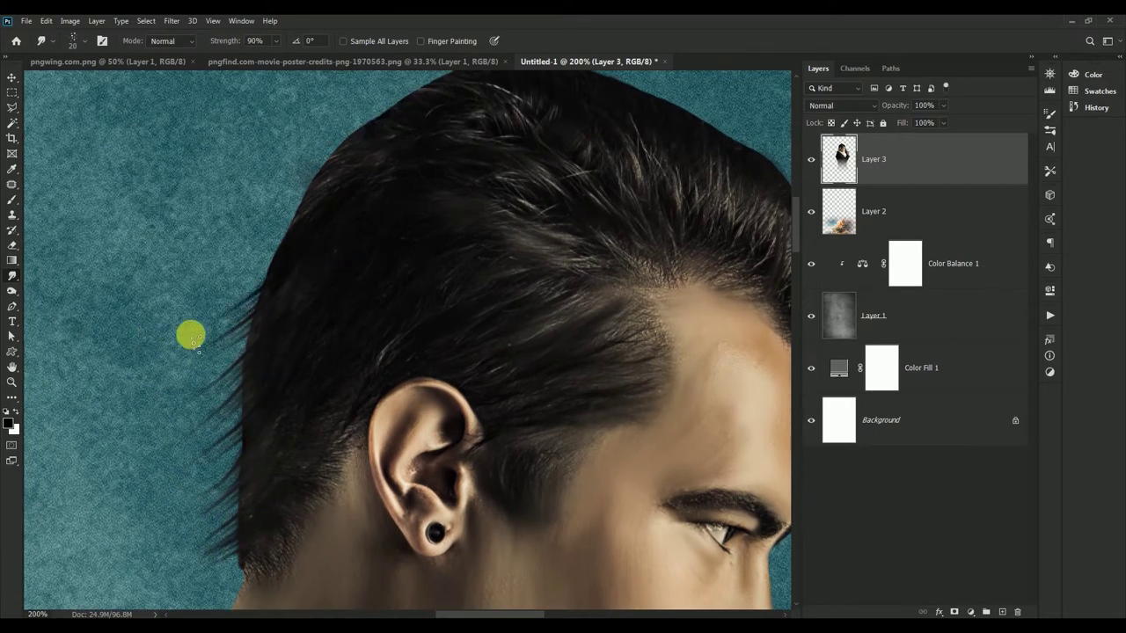
{"action": "left_click_drag", "start_coordinate": [268, 309], "coordinate": [176, 377]}
{"action": "left_click_drag", "start_coordinate": [244, 370], "coordinate": [181, 420]}
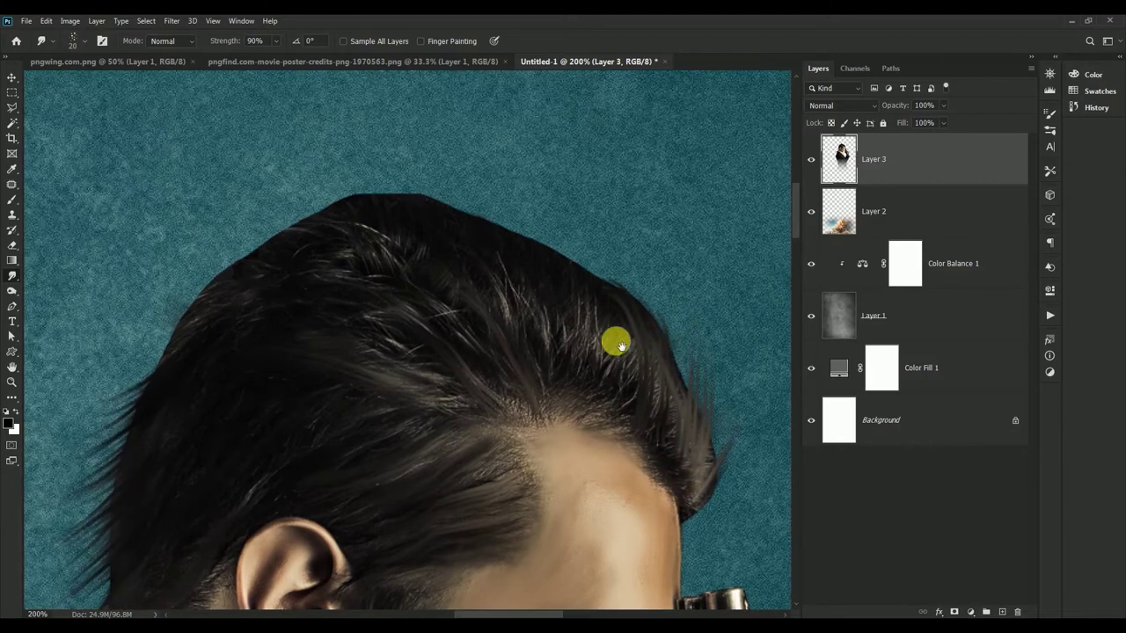
Pull hair wisps up-left from the top edge and out into the teal background
{"action": "left_click_drag", "start_coordinate": [618, 346], "coordinate": [547, 246]}
{"action": "left_click_drag", "start_coordinate": [594, 360], "coordinate": [472, 182]}
{"action": "left_click_drag", "start_coordinate": [550, 317], "coordinate": [422, 174]}
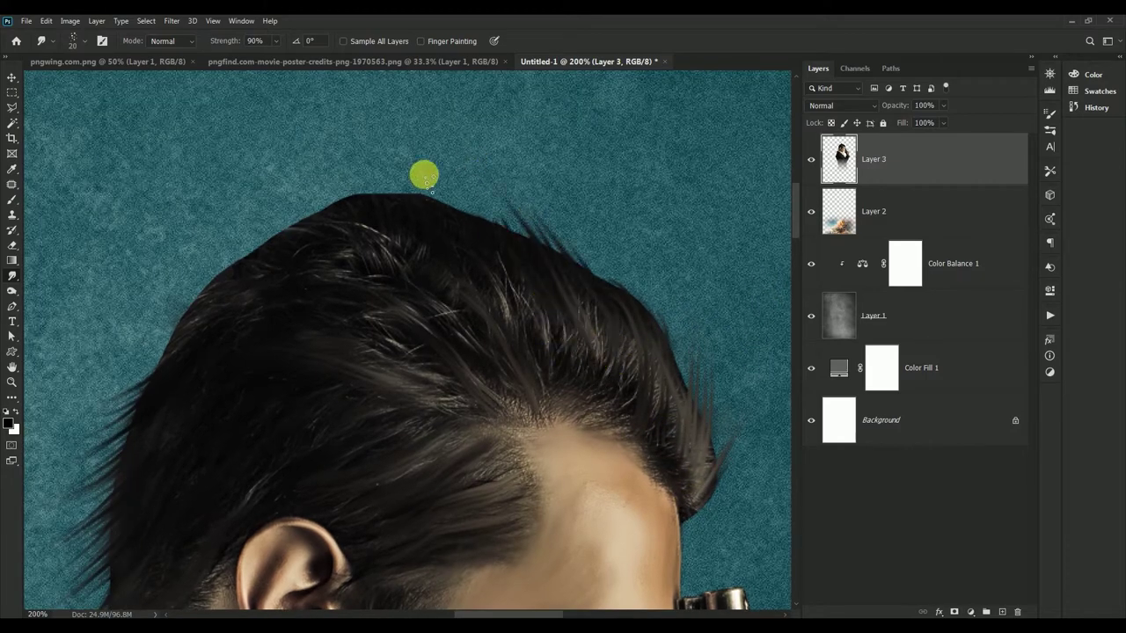
{"action": "left_click_drag", "start_coordinate": [505, 282], "coordinate": [328, 123]}
{"action": "mouse_move", "coordinate": [361, 247]}
{"action": "left_mouse_down"}
{"action": "mouse_move", "coordinate": [252, 166]}
{"action": "mouse_move", "coordinate": [219, 219]}
{"action": "mouse_move", "coordinate": [269, 261]}
{"action": "mouse_move", "coordinate": [231, 255]}
{"action": "left_mouse_up"}
{"action": "left_click_drag", "start_coordinate": [259, 325], "coordinate": [522, 241]}
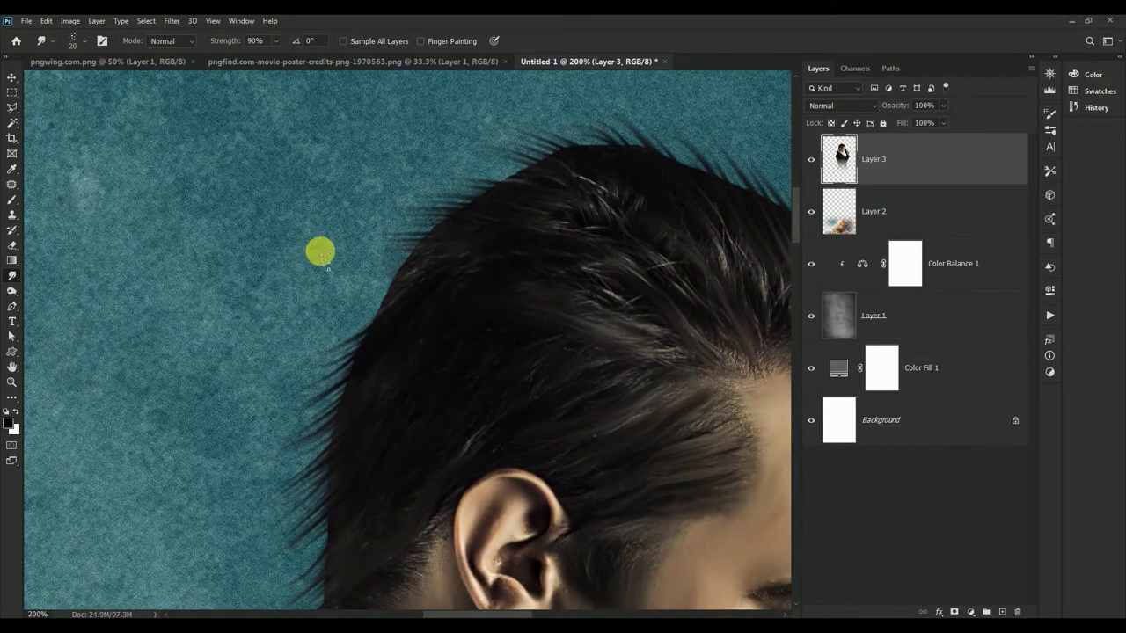
{"action": "left_click_drag", "start_coordinate": [465, 324], "coordinate": [493, 231]}
{"action": "mouse_move", "coordinate": [432, 254]}
{"action": "left_mouse_down"}
{"action": "mouse_move", "coordinate": [357, 279]}
{"action": "mouse_move", "coordinate": [322, 312]}
{"action": "mouse_move", "coordinate": [332, 337]}
{"action": "left_mouse_up"}
{"action": "mouse_move", "coordinate": [416, 305]}
{"action": "left_mouse_down"}
{"action": "mouse_move", "coordinate": [292, 326]}
{"action": "mouse_move", "coordinate": [105, 312]}
{"action": "left_mouse_up"}
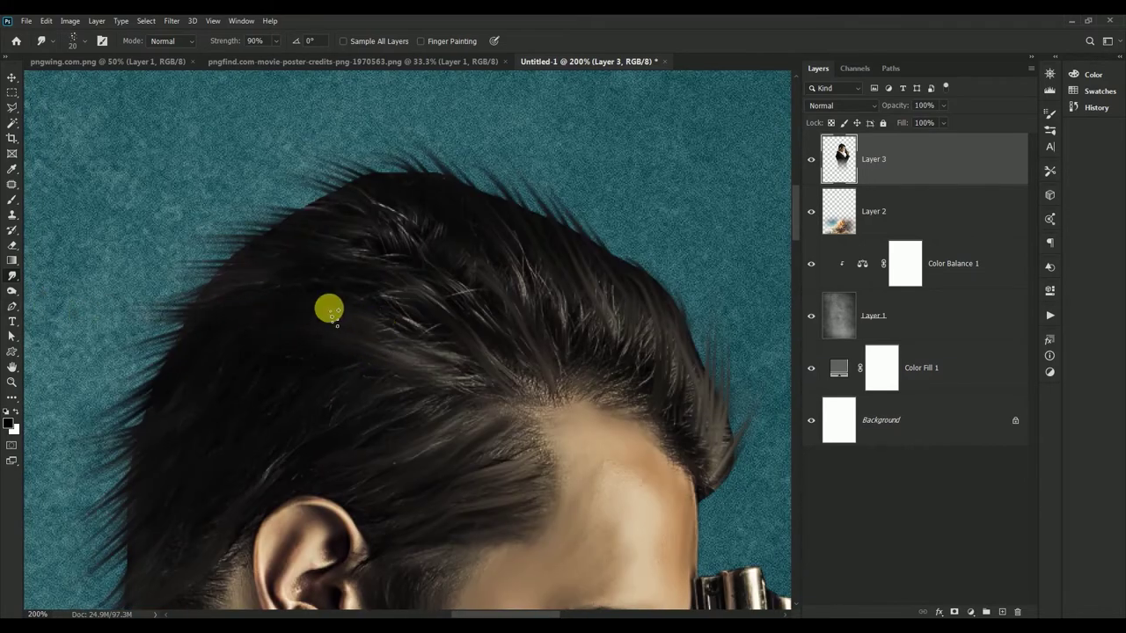
{"action": "scroll", "coordinate": [418, 255], "scroll_direction": "down", "scroll_amount": 3}
Smooth the shadow behind the gunman's ear with the Smudge tool
{"action": "scroll", "coordinate": [489, 254], "scroll_direction": "up", "scroll_amount": 2}
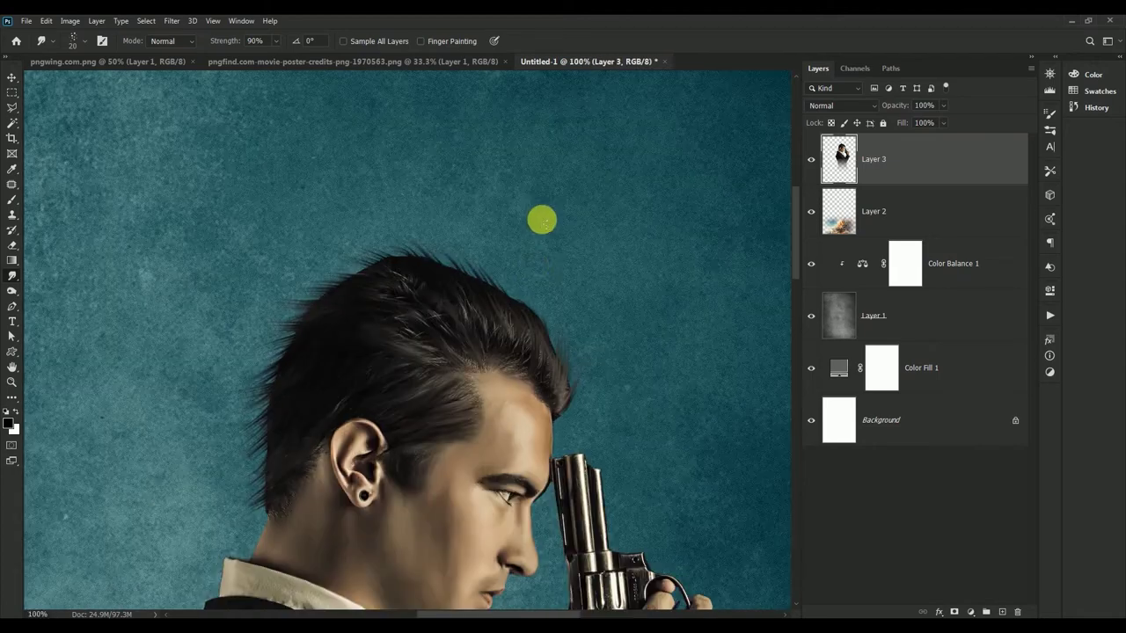
{"action": "scroll", "coordinate": [445, 196], "scroll_direction": "down", "scroll_amount": 2}
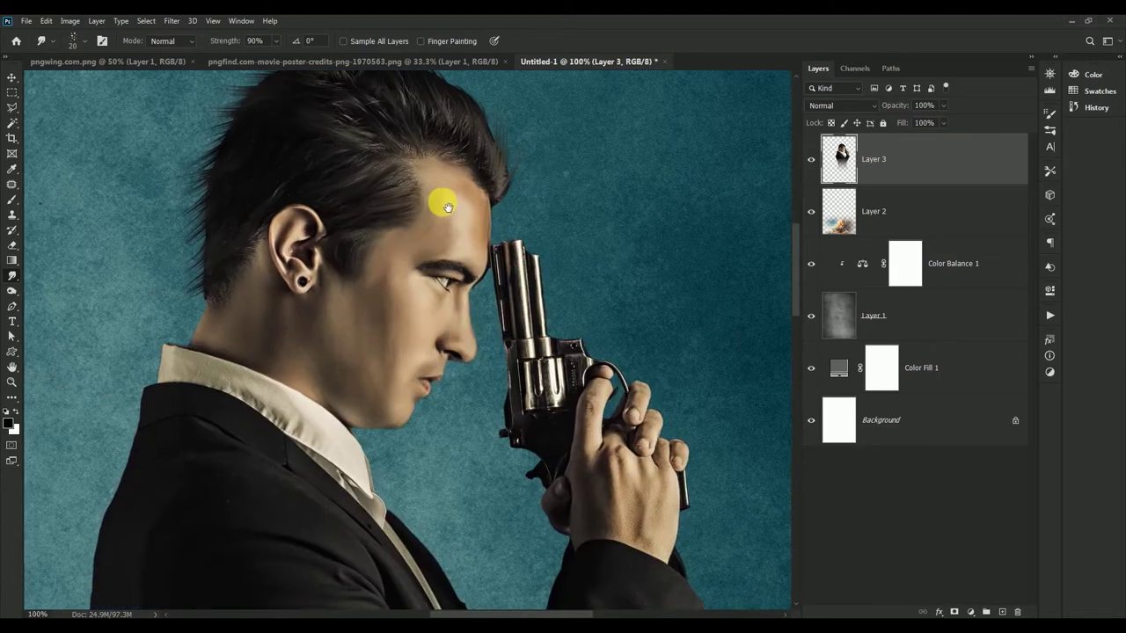
{"action": "left_click", "coordinate": [13, 79]}
{"action": "left_click", "coordinate": [14, 274]}
{"action": "scroll", "coordinate": [295, 244], "scroll_direction": "up", "scroll_amount": 1}
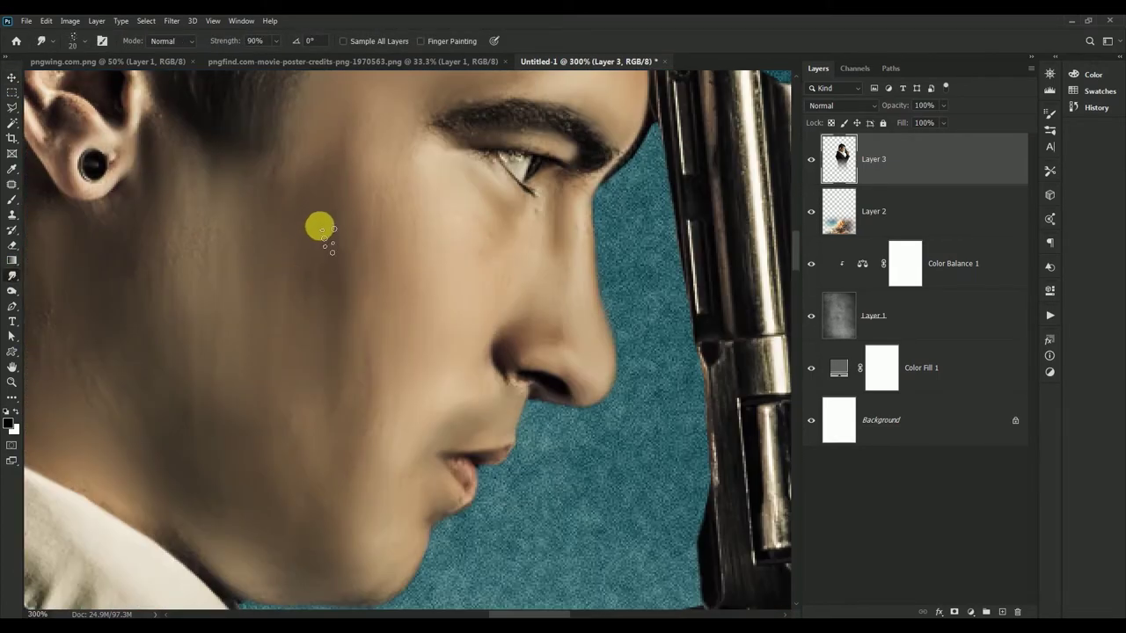
{"action": "scroll", "coordinate": [319, 226], "scroll_direction": "up", "scroll_amount": 1}
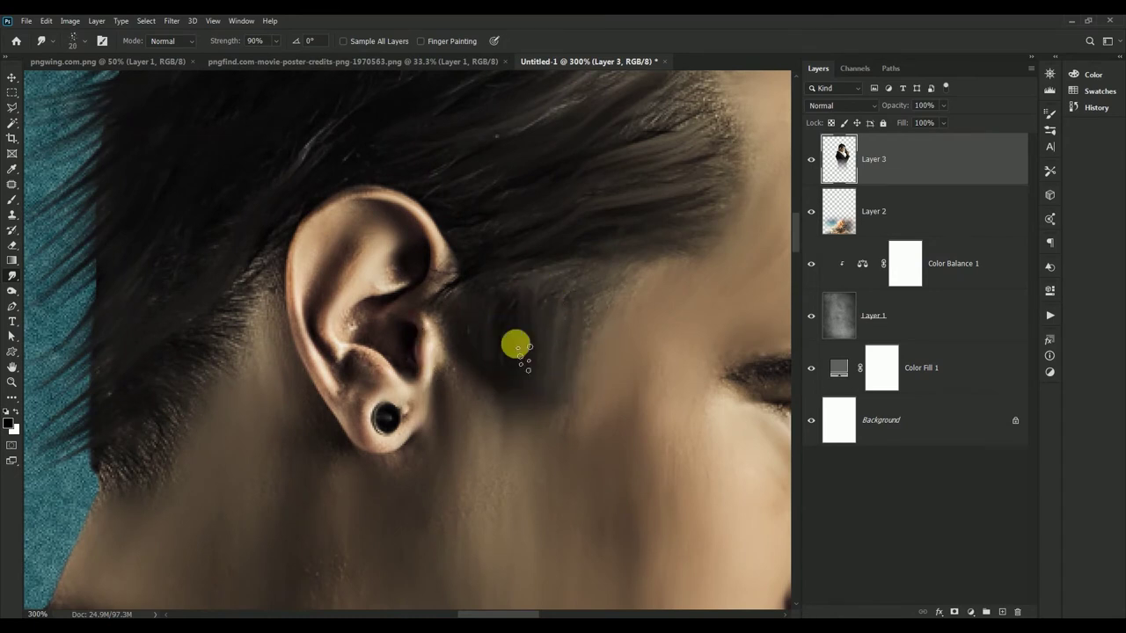
{"action": "mouse_move", "coordinate": [517, 345]}
{"action": "left_mouse_down"}
{"action": "mouse_move", "coordinate": [565, 316]}
{"action": "mouse_move", "coordinate": [478, 397]}
{"action": "mouse_move", "coordinate": [426, 351]}
{"action": "left_mouse_up"}
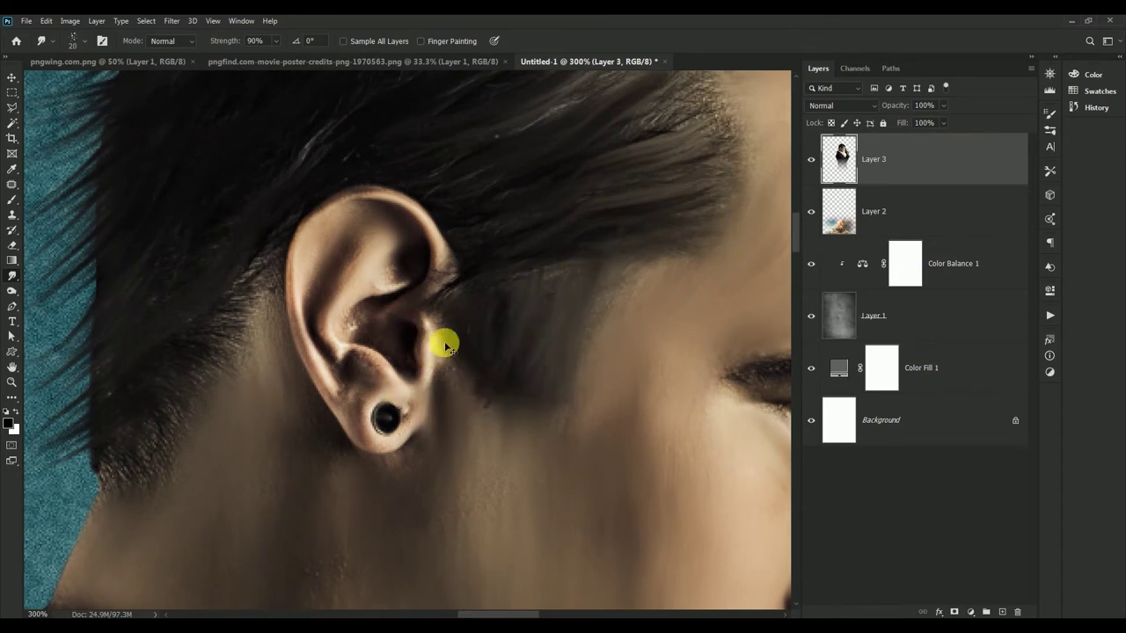
Smudge more hair strands from the hairline out into the teal background
{"action": "scroll", "coordinate": [528, 316], "scroll_direction": "left", "scroll_amount": 2}
{"action": "scroll", "coordinate": [615, 291], "scroll_direction": "left", "scroll_amount": 3}
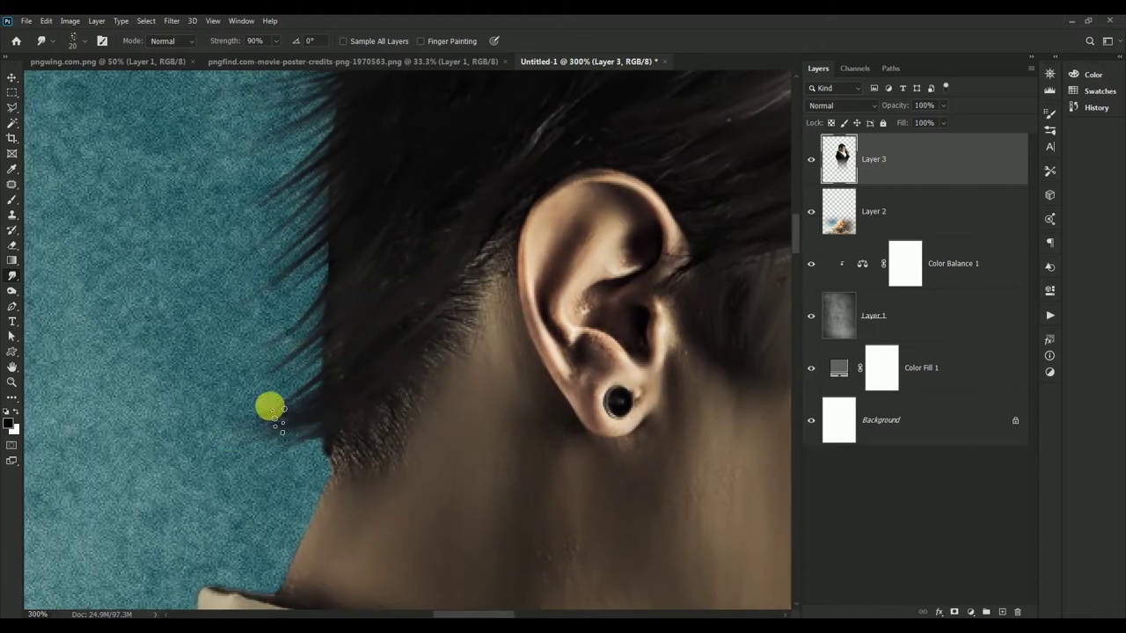
{"action": "mouse_move", "coordinate": [270, 407]}
{"action": "left_mouse_down"}
{"action": "mouse_move", "coordinate": [396, 296]}
{"action": "mouse_move", "coordinate": [347, 322]}
{"action": "left_mouse_up"}
{"action": "scroll", "coordinate": [396, 316], "scroll_direction": "up", "scroll_amount": 3}
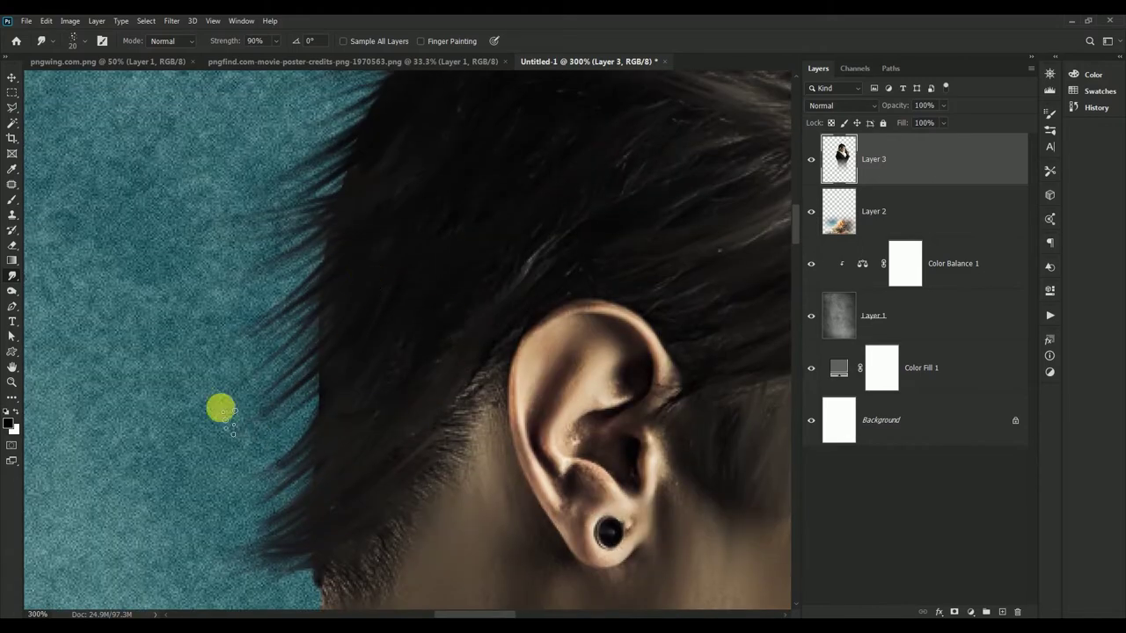
{"action": "scroll", "coordinate": [410, 372], "scroll_direction": "up", "scroll_amount": 4}
{"action": "left_click_drag", "start_coordinate": [282, 440], "coordinate": [167, 515]}
{"action": "left_click_drag", "start_coordinate": [271, 459], "coordinate": [146, 559]}
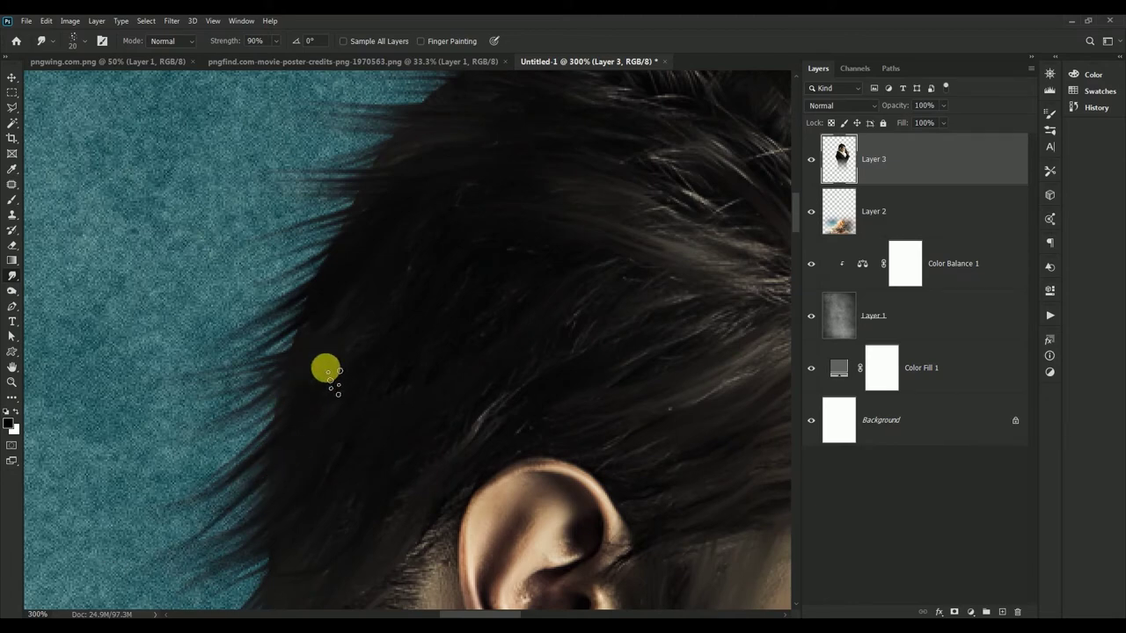
{"action": "left_click_drag", "start_coordinate": [325, 369], "coordinate": [206, 381]}
Pan down to the hand gripping the revolver with Smudge at 20% strength
{"action": "scroll", "coordinate": [206, 382], "scroll_direction": "right", "scroll_amount": 3}
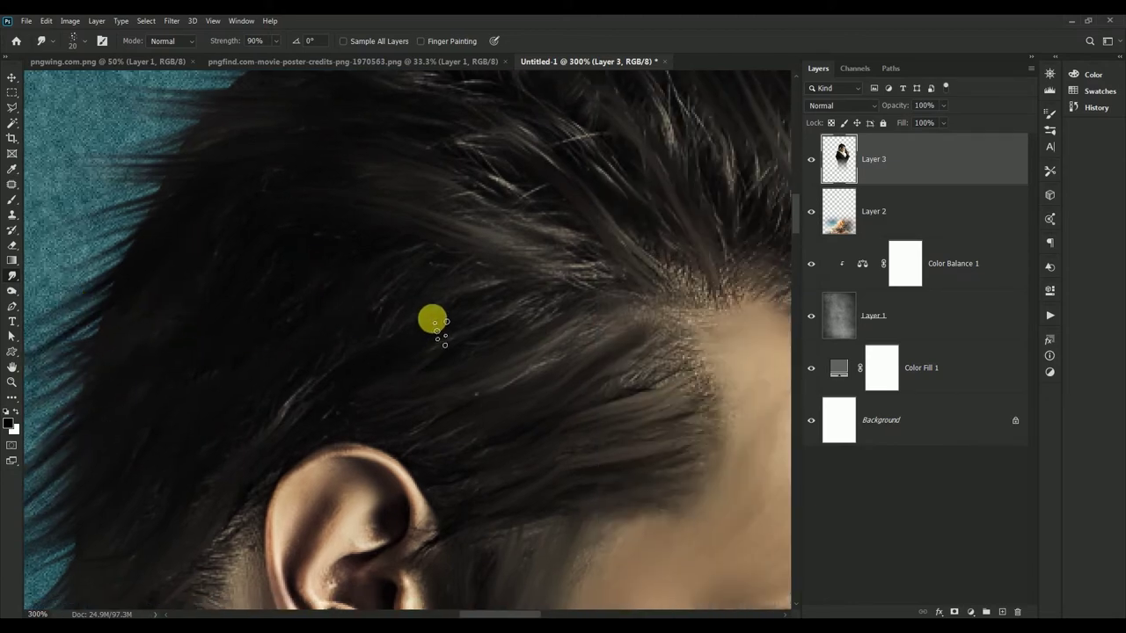
{"action": "scroll", "coordinate": [523, 382], "scroll_direction": "right", "scroll_amount": 3}
{"action": "scroll", "coordinate": [402, 263], "scroll_direction": "right", "scroll_amount": 1}
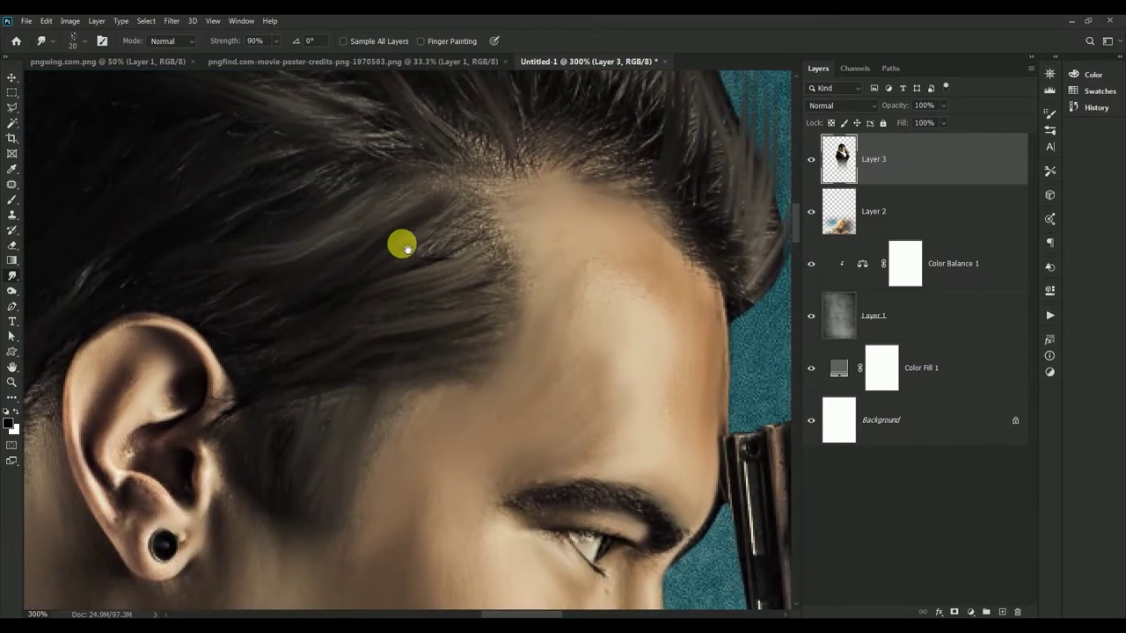
{"action": "scroll", "coordinate": [404, 220], "scroll_direction": "down", "scroll_amount": 3}
{"action": "left_click", "coordinate": [12, 77]}
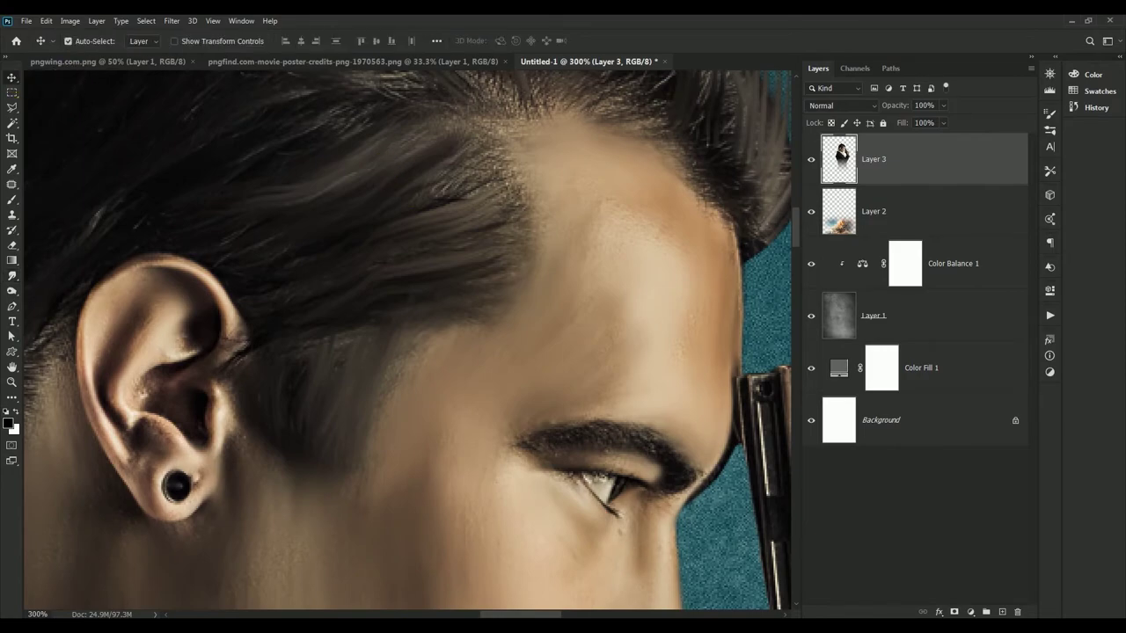
{"action": "left_click", "coordinate": [12, 276]}
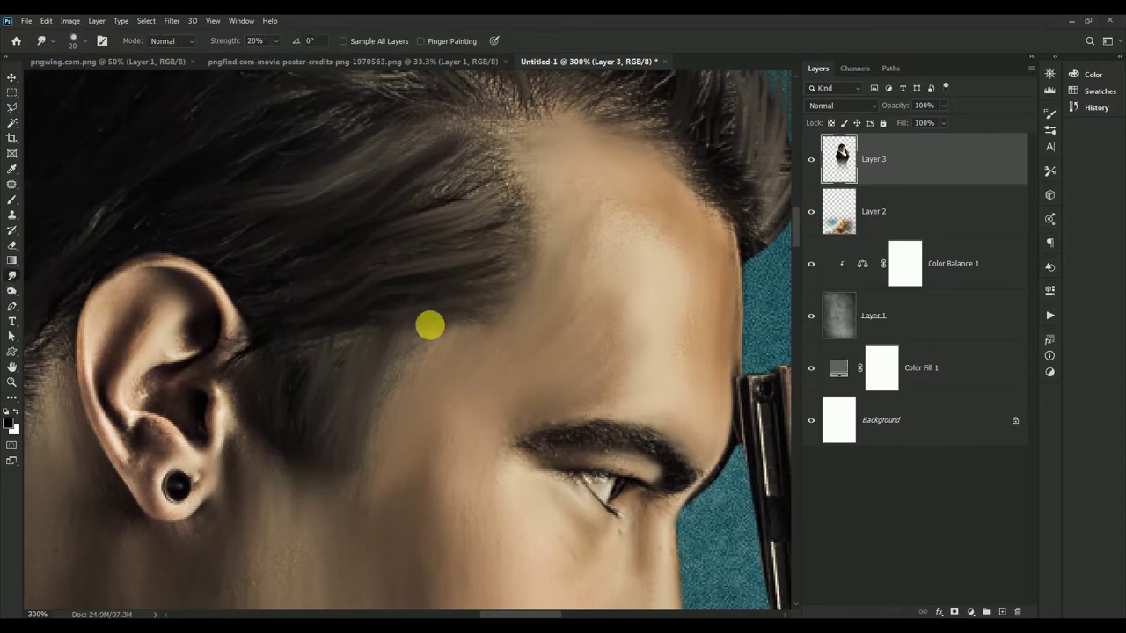
{"action": "scroll", "coordinate": [432, 322], "scroll_direction": "down", "scroll_amount": 3}
{"action": "scroll", "coordinate": [390, 100], "scroll_direction": "down", "scroll_amount": 3}
{"action": "scroll", "coordinate": [326, 243], "scroll_direction": "down", "scroll_amount": 3}
Smooth the thumb down to its tip and soften the fingertip and nail
{"action": "scroll", "coordinate": [457, 313], "scroll_direction": "up", "scroll_amount": 3}
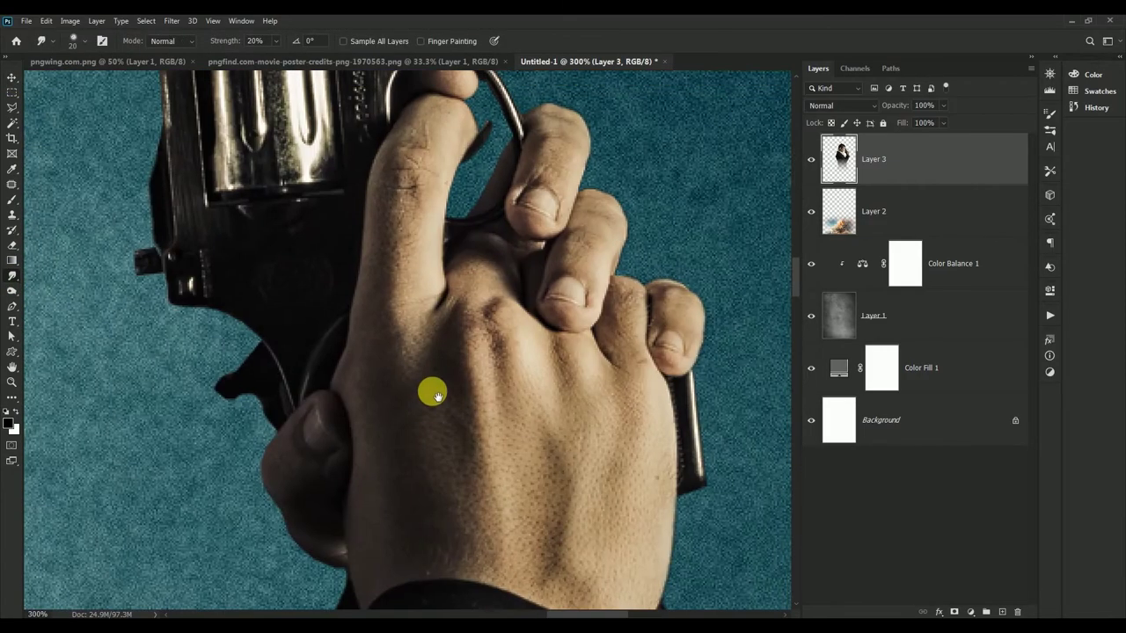
{"action": "scroll", "coordinate": [459, 387], "scroll_direction": "up", "scroll_amount": 1}
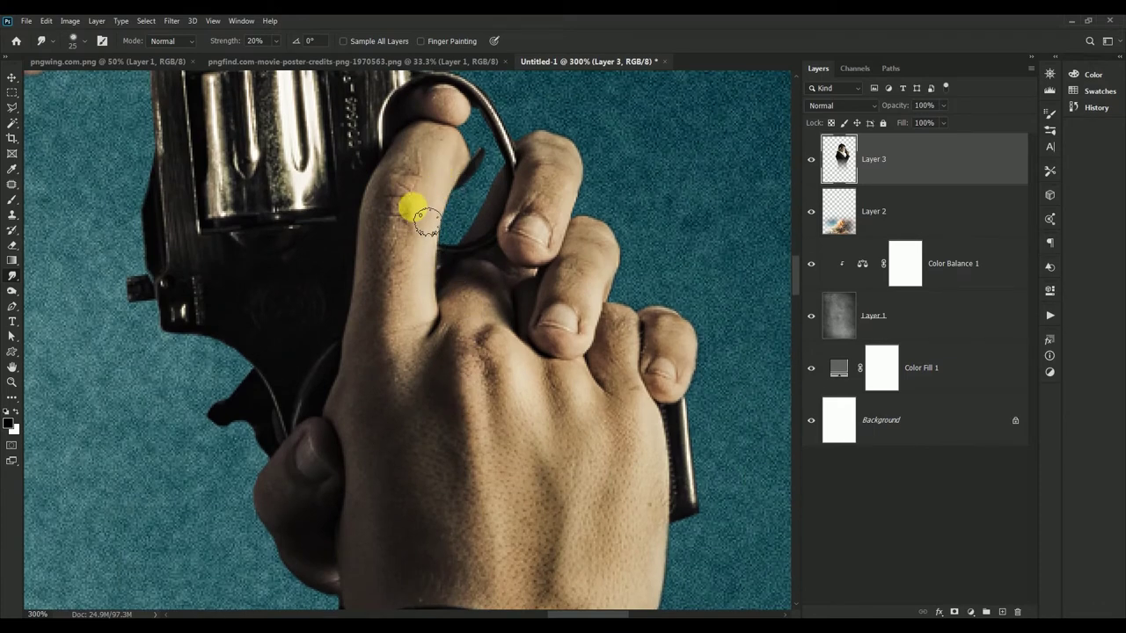
{"action": "mouse_move", "coordinate": [426, 222]}
{"action": "left_mouse_down"}
{"action": "mouse_move", "coordinate": [448, 166]}
{"action": "mouse_move", "coordinate": [400, 205]}
{"action": "left_mouse_up"}
{"action": "mouse_move", "coordinate": [396, 257]}
{"action": "left_mouse_down"}
{"action": "mouse_move", "coordinate": [374, 353]}
{"action": "mouse_move", "coordinate": [374, 274]}
{"action": "mouse_move", "coordinate": [400, 292]}
{"action": "mouse_move", "coordinate": [451, 110]}
{"action": "left_mouse_up"}
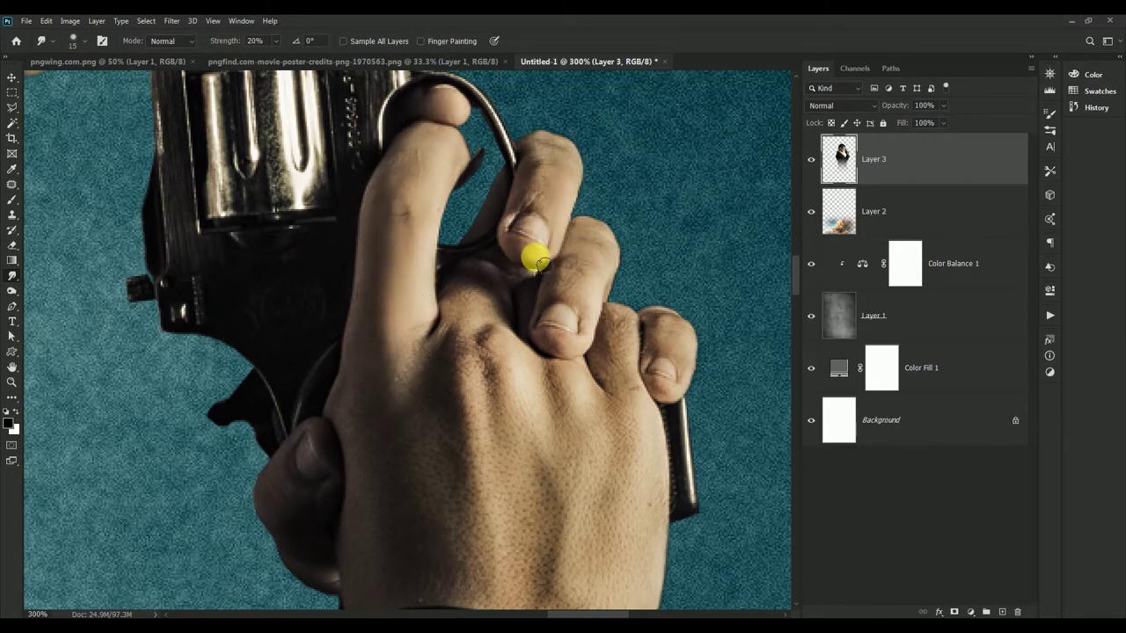
{"action": "mouse_move", "coordinate": [538, 262]}
{"action": "left_mouse_down"}
{"action": "mouse_move", "coordinate": [521, 187]}
{"action": "mouse_move", "coordinate": [454, 309]}
{"action": "mouse_move", "coordinate": [442, 382]}
{"action": "mouse_move", "coordinate": [372, 379]}
{"action": "mouse_move", "coordinate": [395, 537]}
{"action": "mouse_move", "coordinate": [500, 484]}
{"action": "mouse_move", "coordinate": [532, 444]}
{"action": "mouse_move", "coordinate": [470, 590]}
{"action": "mouse_move", "coordinate": [598, 475]}
{"action": "mouse_move", "coordinate": [671, 328]}
{"action": "left_mouse_up"}
{"action": "key", "text": "bracketleft"}
{"action": "key", "text": "bracketright"}
{"action": "key", "text": "bracketright"}
{"action": "key", "text": "bracketright"}
{"action": "key", "text": "bracketright"}
{"action": "key", "text": "bracketright"}
{"action": "key", "text": "bracketleft"}
{"action": "key", "text": "bracketleft"}
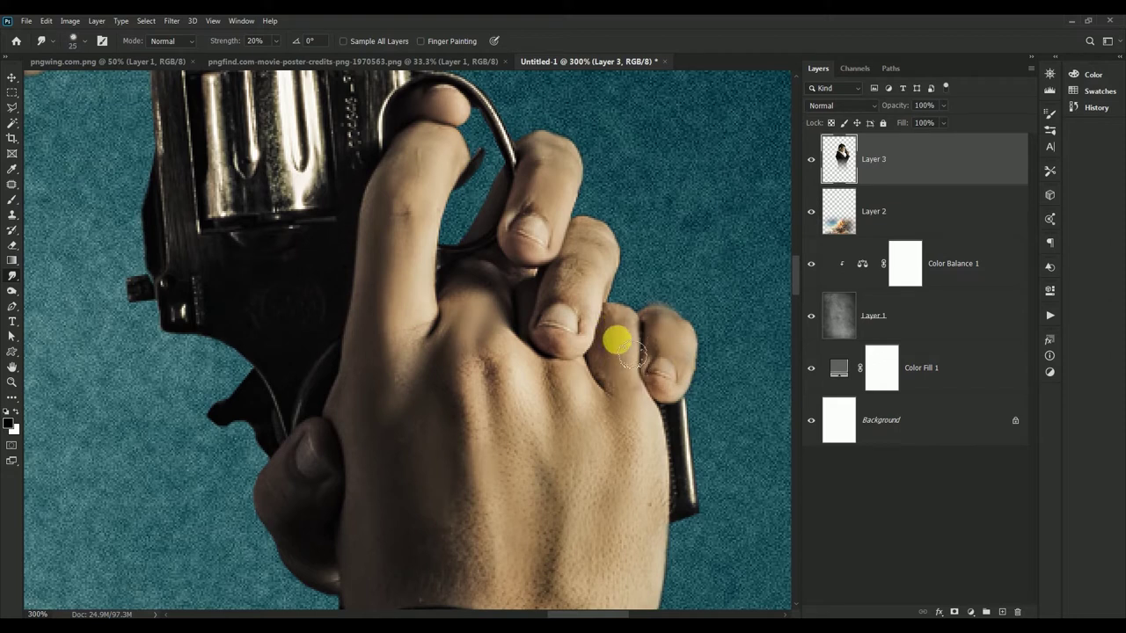
Smooth the back of the hand, knuckles and lower thumb, resizing the brush as needed
{"action": "mouse_move", "coordinate": [659, 494]}
{"action": "left_mouse_down"}
{"action": "mouse_move", "coordinate": [654, 596]}
{"action": "mouse_move", "coordinate": [627, 485]}
{"action": "mouse_move", "coordinate": [536, 497]}
{"action": "mouse_move", "coordinate": [484, 436]}
{"action": "left_mouse_up"}
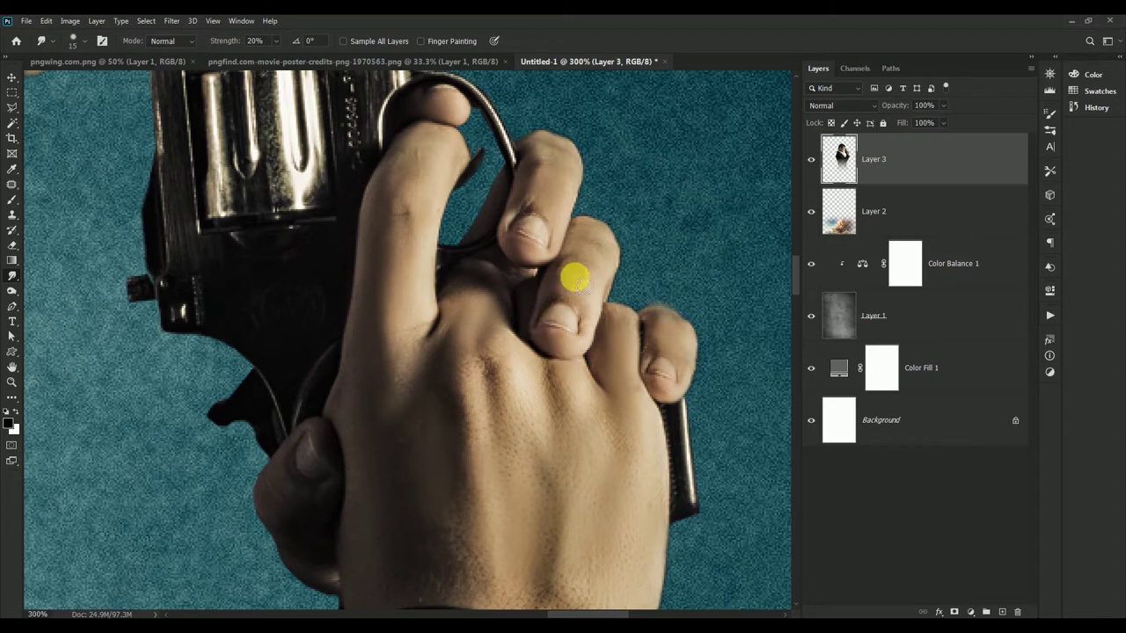
{"action": "mouse_move", "coordinate": [481, 314]}
{"action": "left_mouse_down"}
{"action": "mouse_move", "coordinate": [487, 528]}
{"action": "mouse_move", "coordinate": [518, 585]}
{"action": "mouse_move", "coordinate": [400, 490]}
{"action": "mouse_move", "coordinate": [296, 486]}
{"action": "mouse_move", "coordinate": [287, 543]}
{"action": "mouse_move", "coordinate": [326, 568]}
{"action": "mouse_move", "coordinate": [333, 488]}
{"action": "left_mouse_up"}
{"action": "key", "text": "bracketleft"}
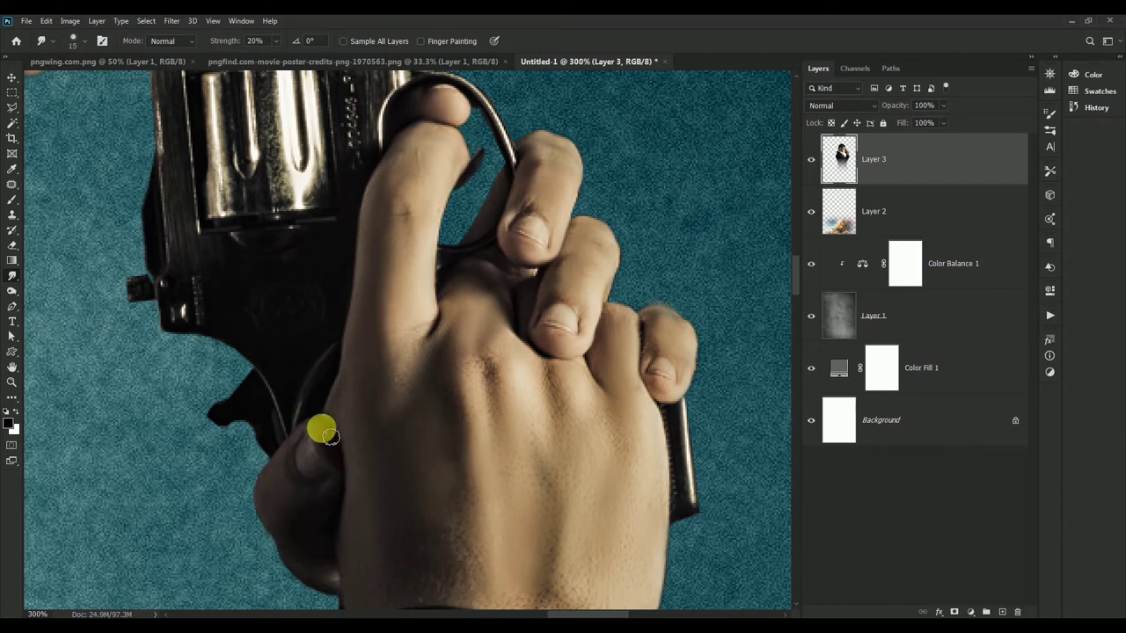
{"action": "key", "text": "bracketright"}
{"action": "left_click_drag", "start_coordinate": [330, 437], "coordinate": [329, 442]}
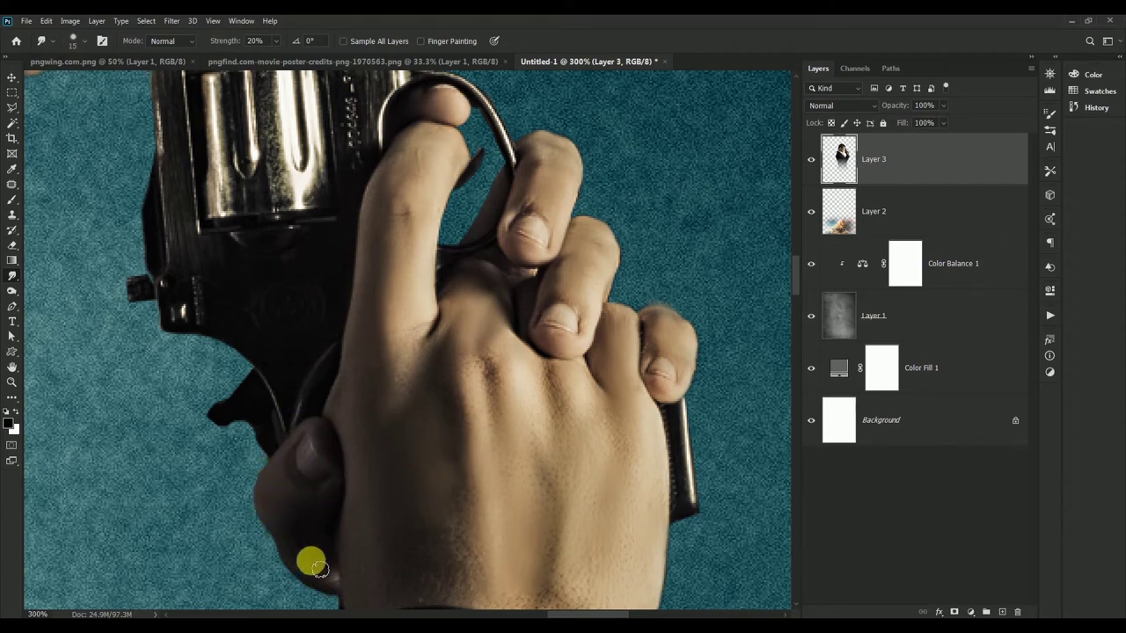
{"action": "key", "text": "bracketright"}
{"action": "mouse_move", "coordinate": [538, 600]}
{"action": "left_mouse_down"}
{"action": "mouse_move", "coordinate": [623, 513]}
{"action": "mouse_move", "coordinate": [613, 448]}
{"action": "mouse_move", "coordinate": [535, 448]}
{"action": "mouse_move", "coordinate": [486, 494]}
{"action": "mouse_move", "coordinate": [549, 367]}
{"action": "left_mouse_up"}
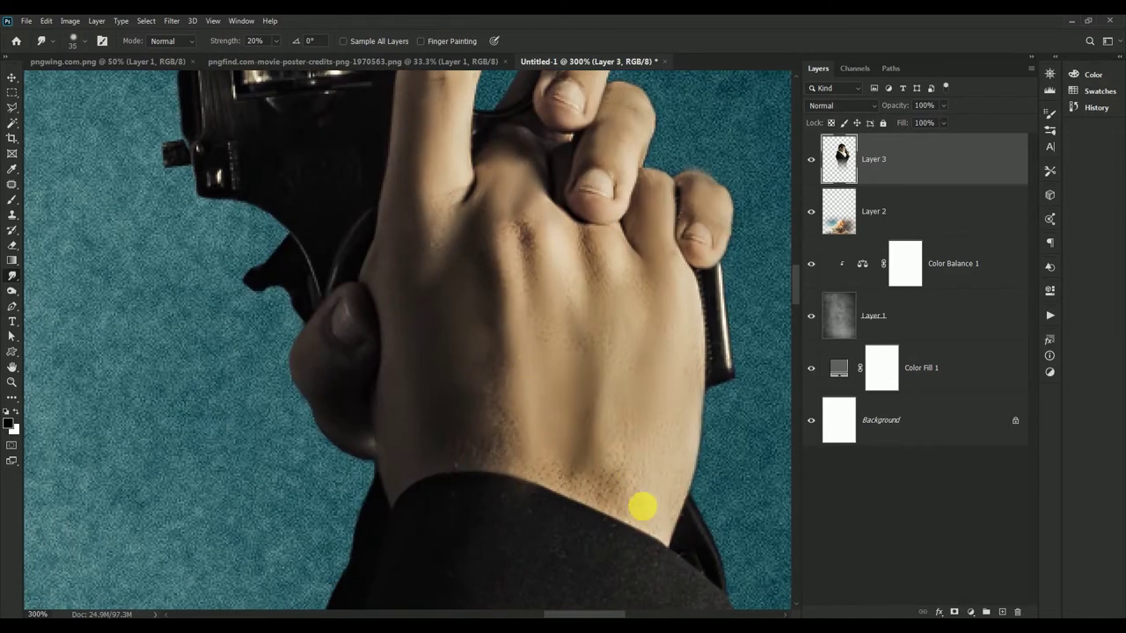
{"action": "key", "text": "bracketleft"}
{"action": "mouse_move", "coordinate": [642, 505]}
{"action": "left_mouse_down"}
{"action": "mouse_move", "coordinate": [455, 463]}
{"action": "mouse_move", "coordinate": [389, 377]}
{"action": "mouse_move", "coordinate": [391, 222]}
{"action": "mouse_move", "coordinate": [463, 273]}
{"action": "mouse_move", "coordinate": [466, 463]}
{"action": "mouse_move", "coordinate": [590, 354]}
{"action": "mouse_move", "coordinate": [403, 426]}
{"action": "mouse_move", "coordinate": [674, 460]}
{"action": "mouse_move", "coordinate": [624, 490]}
{"action": "mouse_move", "coordinate": [655, 501]}
{"action": "mouse_move", "coordinate": [498, 452]}
{"action": "mouse_move", "coordinate": [566, 308]}
{"action": "mouse_move", "coordinate": [490, 258]}
{"action": "mouse_move", "coordinate": [467, 221]}
{"action": "mouse_move", "coordinate": [477, 307]}
{"action": "mouse_move", "coordinate": [560, 290]}
{"action": "mouse_move", "coordinate": [673, 422]}
{"action": "mouse_move", "coordinate": [521, 449]}
{"action": "left_mouse_up"}
{"action": "key", "text": "bracketright"}
{"action": "key", "text": "bracketright"}
{"action": "key", "text": "bracketleft"}
Smooth the revolver barrel, undoing the smear over the engraving below the hammer
{"action": "left_click_drag", "start_coordinate": [636, 344], "coordinate": [647, 479]}
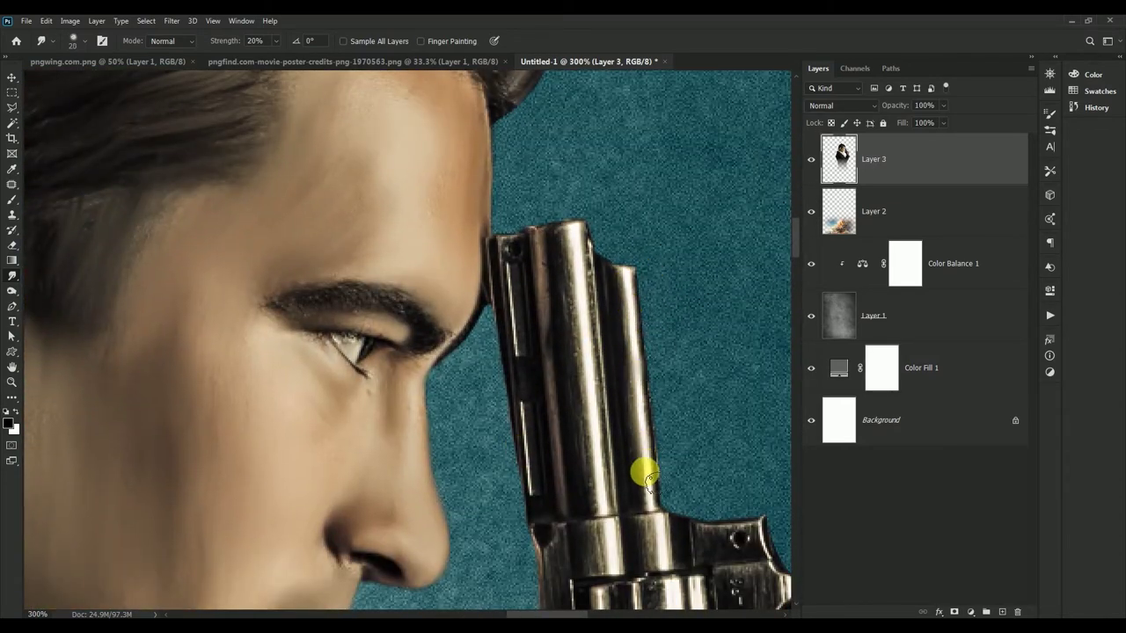
{"action": "mouse_move", "coordinate": [580, 309]}
{"action": "left_mouse_down"}
{"action": "mouse_move", "coordinate": [603, 477]}
{"action": "mouse_move", "coordinate": [540, 256]}
{"action": "mouse_move", "coordinate": [616, 490]}
{"action": "left_mouse_up"}
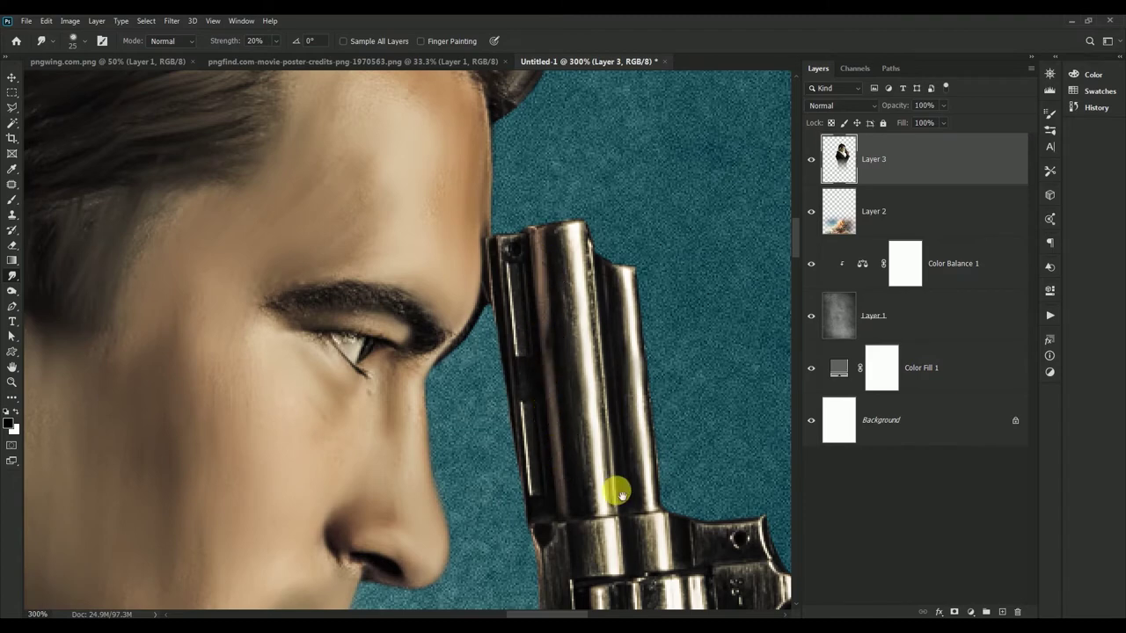
{"action": "mouse_move", "coordinate": [568, 595]}
{"action": "left_mouse_down"}
{"action": "mouse_move", "coordinate": [524, 363]}
{"action": "mouse_move", "coordinate": [533, 505]}
{"action": "left_mouse_up"}
{"action": "mouse_move", "coordinate": [658, 294]}
{"action": "left_mouse_down"}
{"action": "mouse_move", "coordinate": [590, 304]}
{"action": "mouse_move", "coordinate": [605, 275]}
{"action": "mouse_move", "coordinate": [588, 382]}
{"action": "mouse_move", "coordinate": [580, 319]}
{"action": "left_mouse_up"}
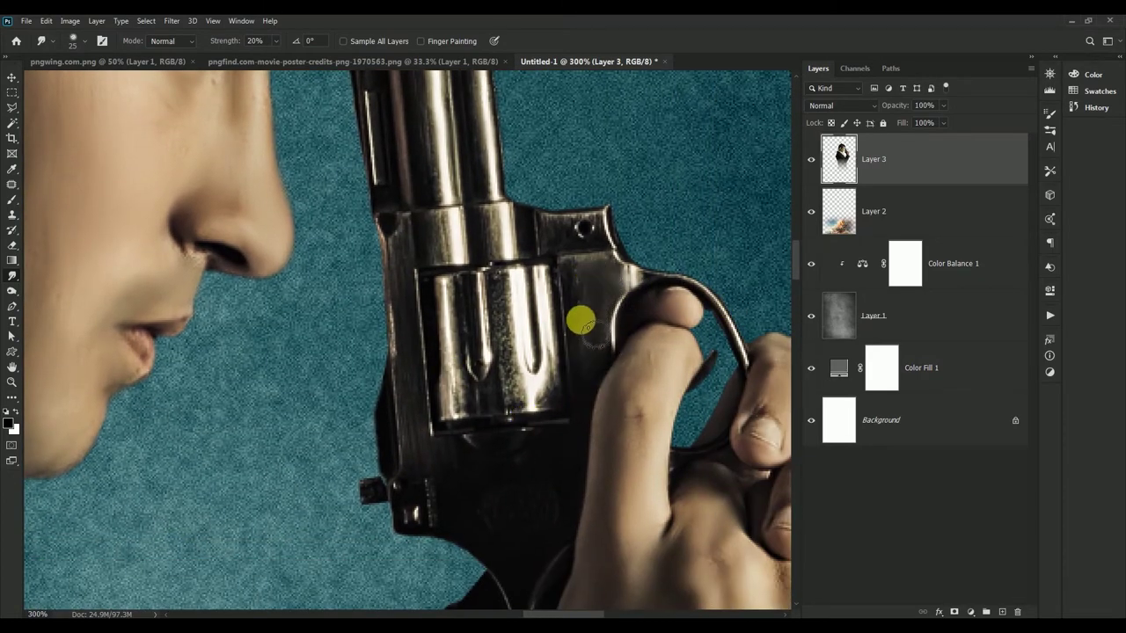
{"action": "key", "text": "ctrl+z"}
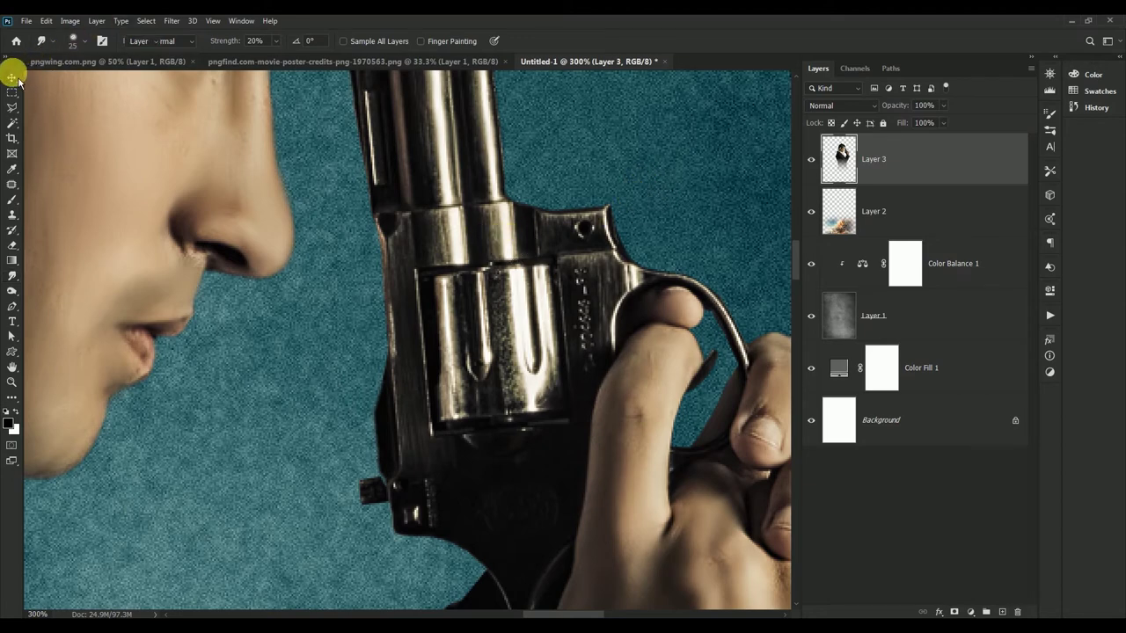
Smooth the neck shading and soften the collar wrinkles and lower collar edge
{"action": "left_click", "coordinate": [16, 79]}
{"action": "left_click_drag", "start_coordinate": [431, 350], "coordinate": [219, 296]}
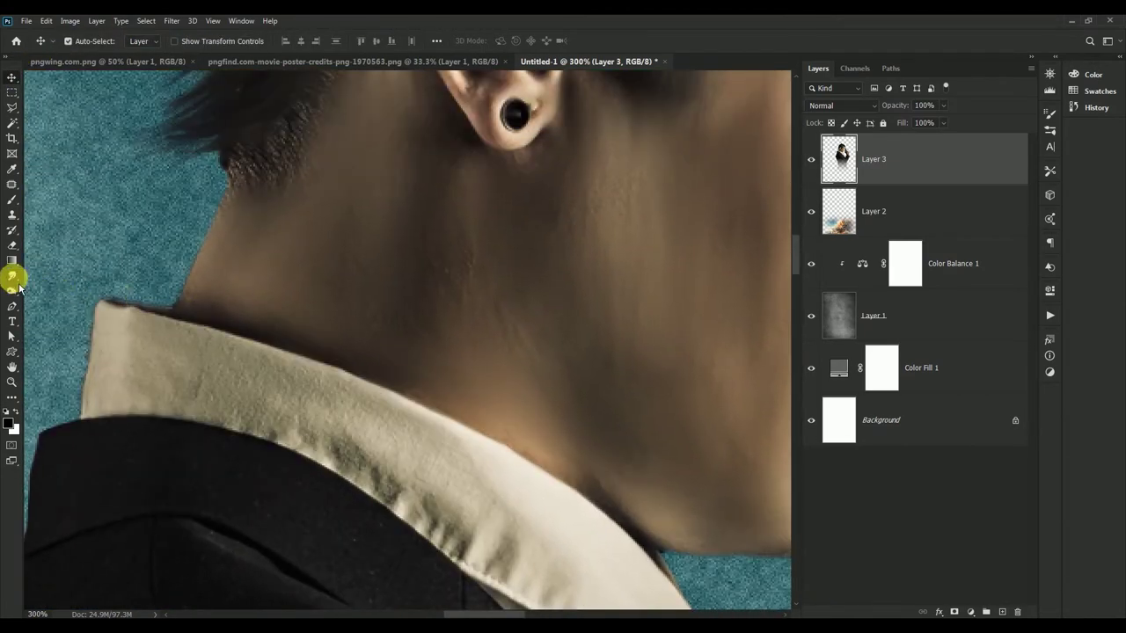
{"action": "left_click", "coordinate": [19, 283]}
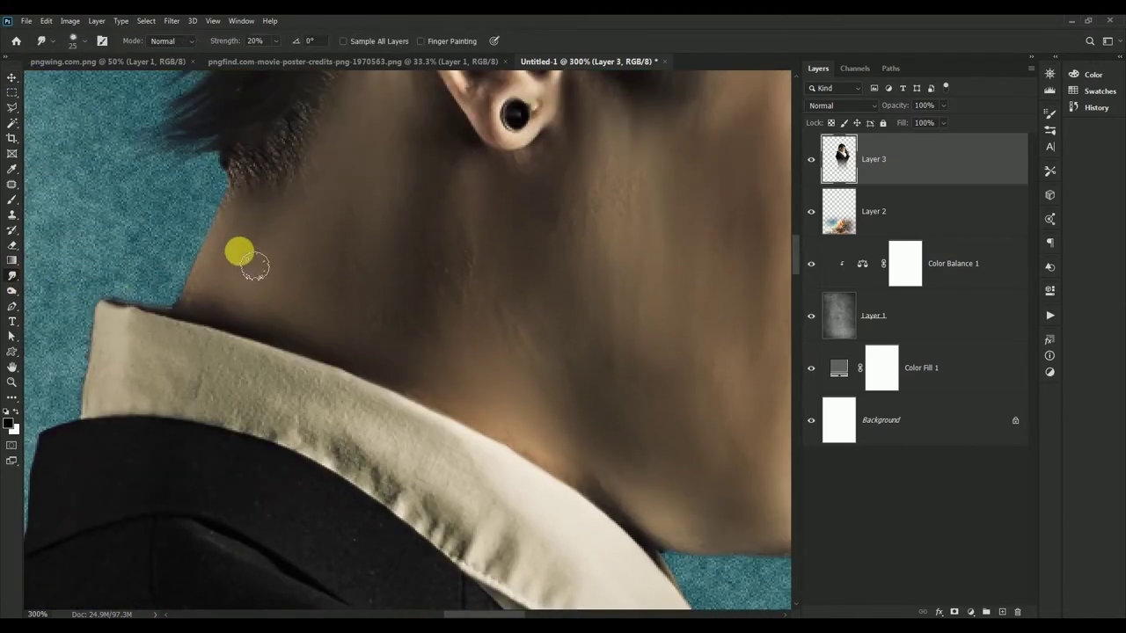
{"action": "mouse_move", "coordinate": [370, 327]}
{"action": "left_mouse_down"}
{"action": "mouse_move", "coordinate": [210, 314]}
{"action": "mouse_move", "coordinate": [344, 437]}
{"action": "mouse_move", "coordinate": [545, 546]}
{"action": "mouse_move", "coordinate": [604, 615]}
{"action": "left_mouse_up"}
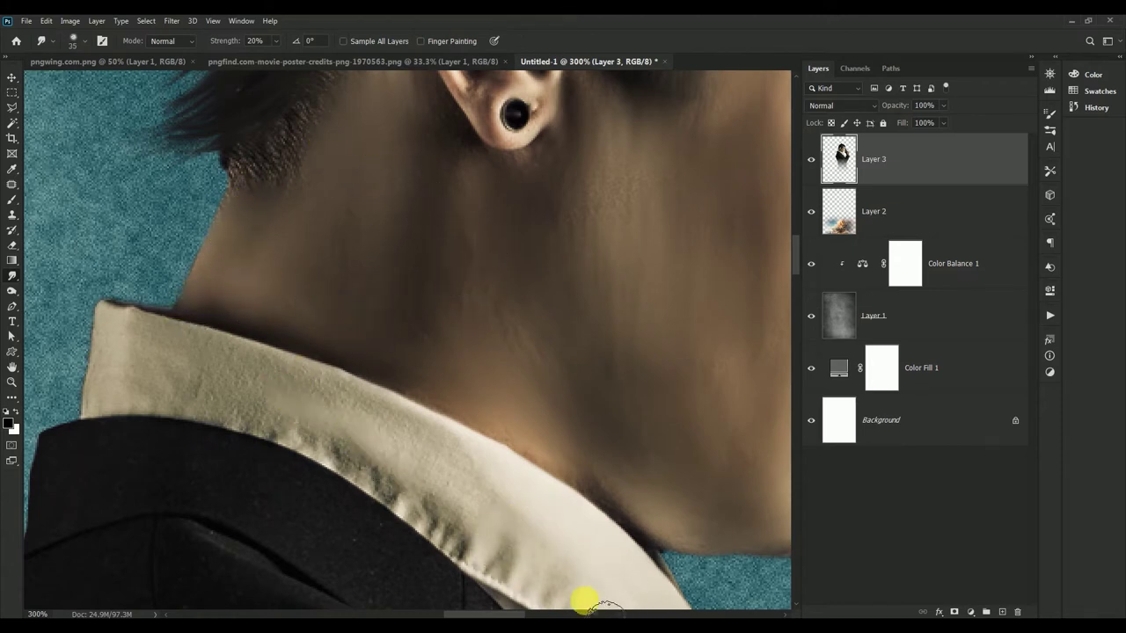
{"action": "left_click_drag", "start_coordinate": [390, 470], "coordinate": [282, 435]}
{"action": "left_click_drag", "start_coordinate": [209, 411], "coordinate": [117, 400]}
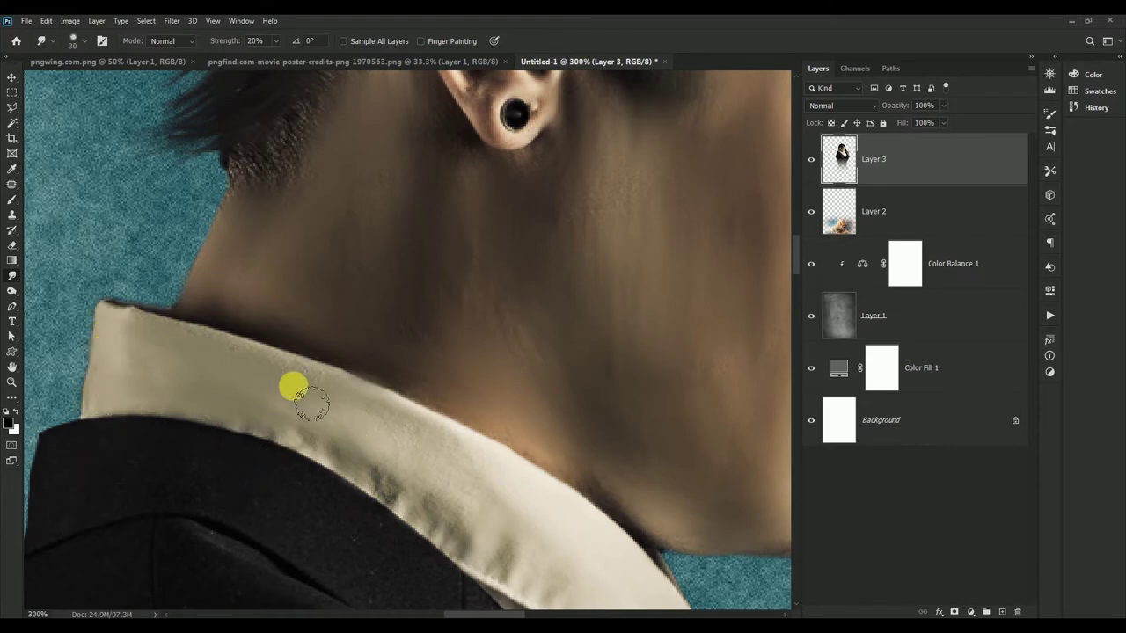
Smooth the collar edge, jaw and lapel, then fit the whole poster on screen
{"action": "mouse_move", "coordinate": [516, 495]}
{"action": "left_mouse_down"}
{"action": "mouse_move", "coordinate": [383, 394]}
{"action": "mouse_move", "coordinate": [322, 385]}
{"action": "left_mouse_up"}
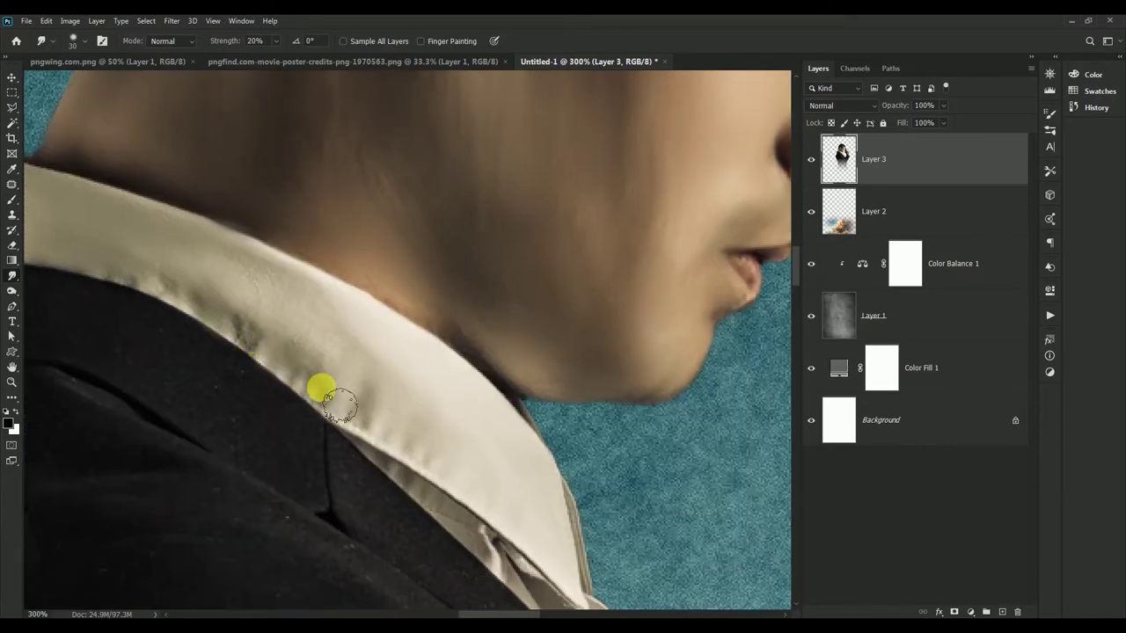
{"action": "left_click_drag", "start_coordinate": [484, 495], "coordinate": [440, 427]}
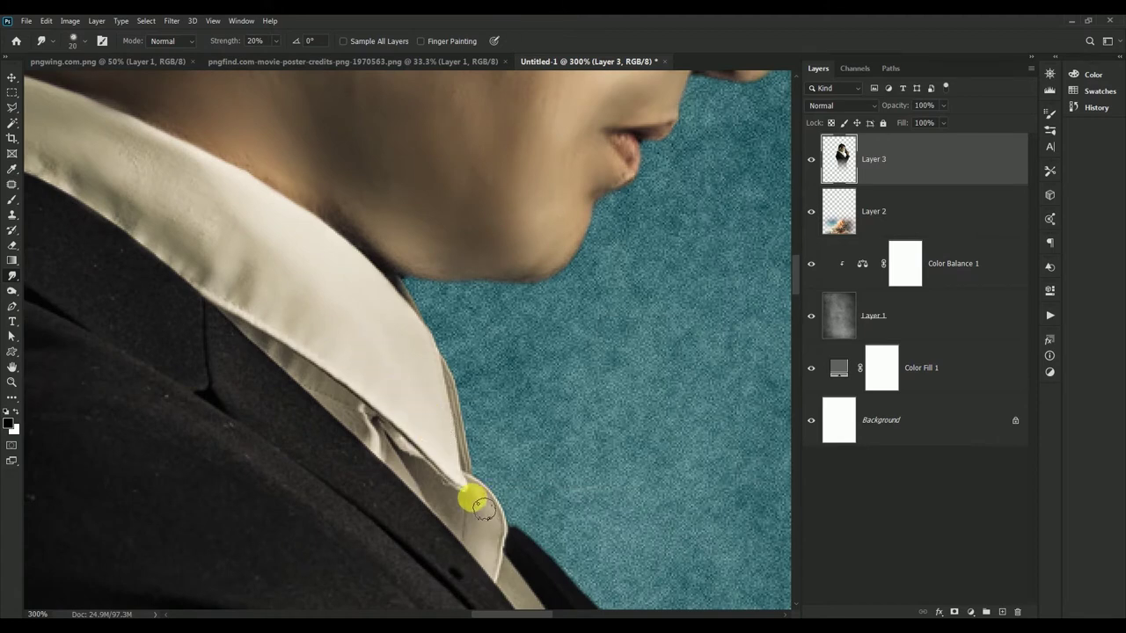
{"action": "mouse_move", "coordinate": [482, 508]}
{"action": "left_mouse_down"}
{"action": "mouse_move", "coordinate": [475, 522]}
{"action": "mouse_move", "coordinate": [273, 347]}
{"action": "mouse_move", "coordinate": [147, 201]}
{"action": "mouse_move", "coordinate": [211, 219]}
{"action": "mouse_move", "coordinate": [382, 322]}
{"action": "mouse_move", "coordinate": [387, 249]}
{"action": "mouse_move", "coordinate": [427, 276]}
{"action": "mouse_move", "coordinate": [598, 219]}
{"action": "left_mouse_up"}
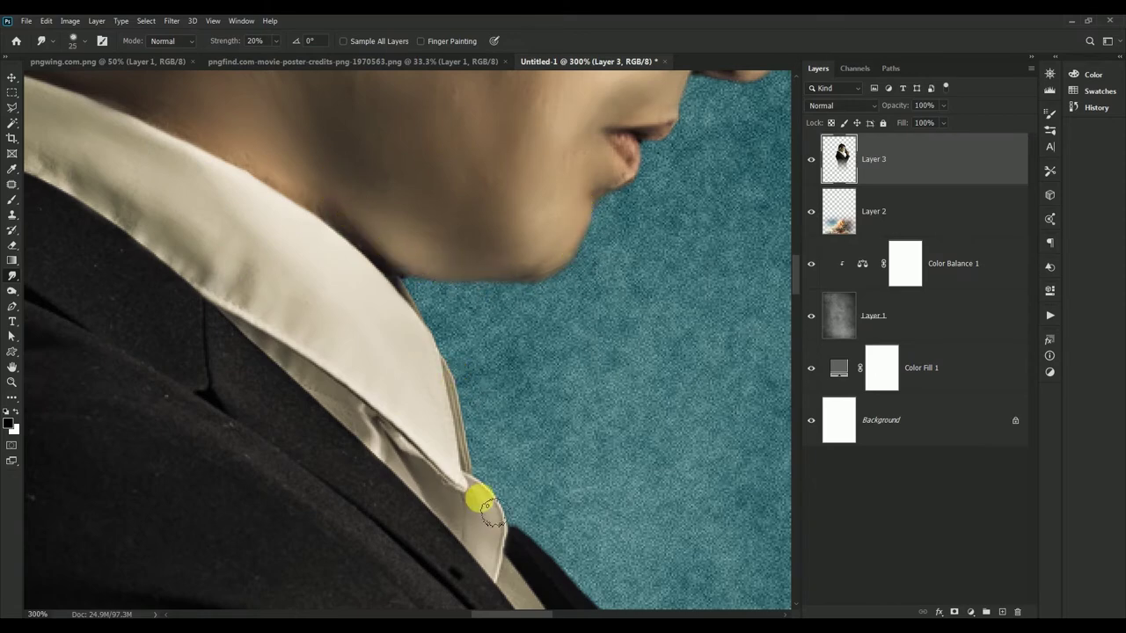
{"action": "mouse_move", "coordinate": [486, 501]}
{"action": "left_mouse_down"}
{"action": "mouse_move", "coordinate": [410, 334]}
{"action": "mouse_move", "coordinate": [344, 279]}
{"action": "mouse_move", "coordinate": [387, 292]}
{"action": "left_mouse_up"}
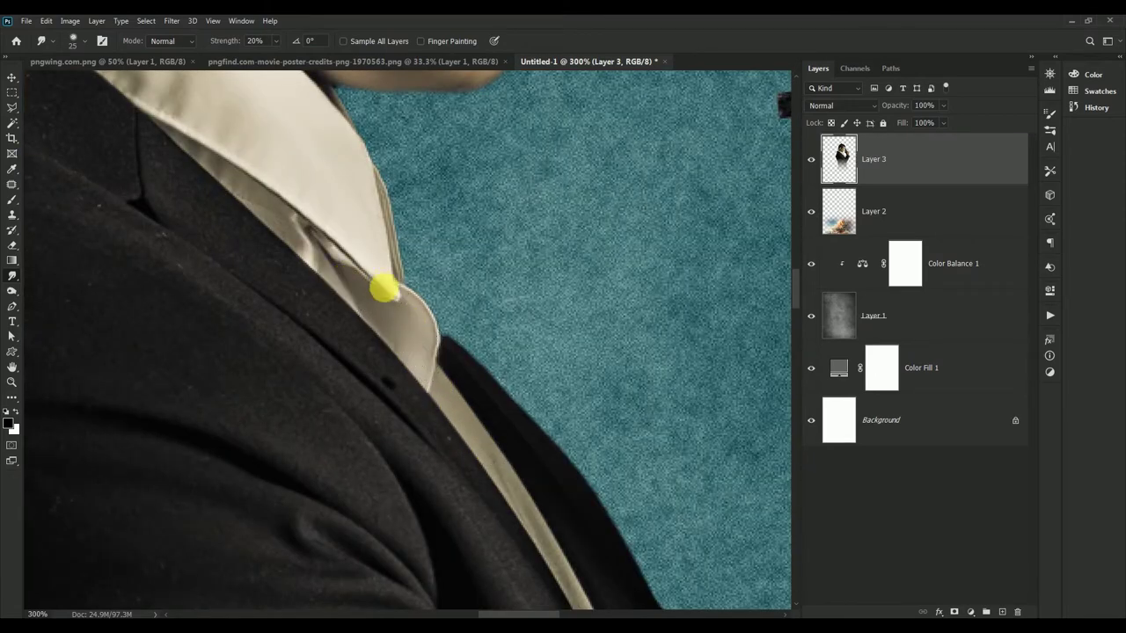
{"action": "mouse_move", "coordinate": [379, 213]}
{"action": "left_mouse_down"}
{"action": "mouse_move", "coordinate": [314, 188]}
{"action": "mouse_move", "coordinate": [293, 234]}
{"action": "mouse_move", "coordinate": [371, 347]}
{"action": "mouse_move", "coordinate": [452, 520]}
{"action": "mouse_move", "coordinate": [272, 184]}
{"action": "mouse_move", "coordinate": [339, 215]}
{"action": "left_mouse_up"}
{"action": "key", "text": "ctrl+0"}
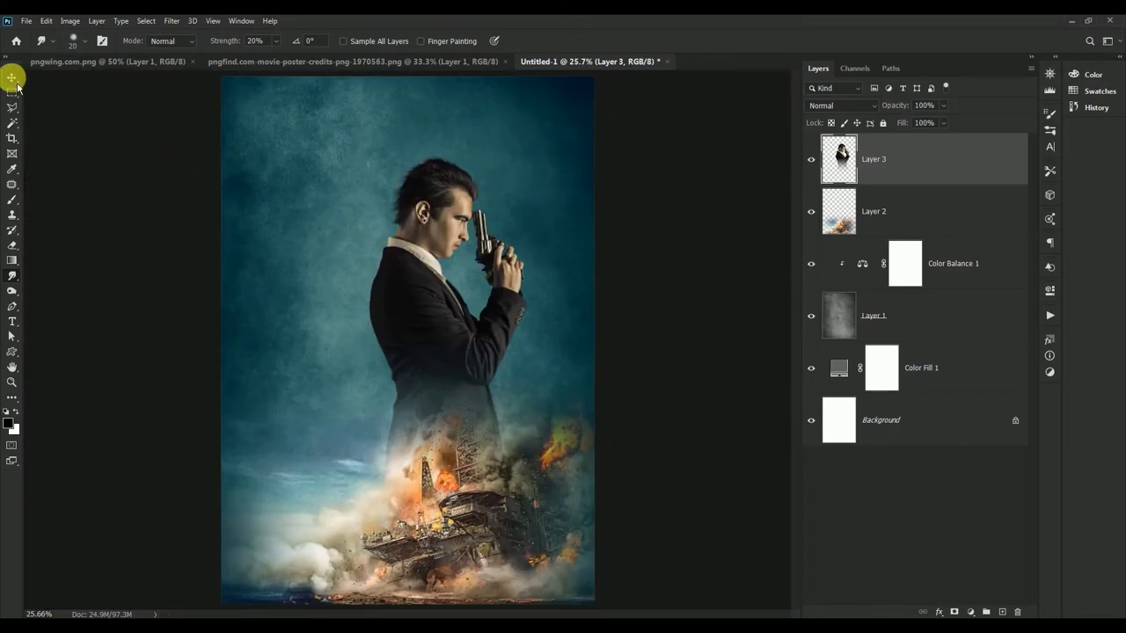
Create a new Layer 4 above Layer 3 and fill it with 50% gray
{"action": "left_click", "coordinate": [11, 78]}
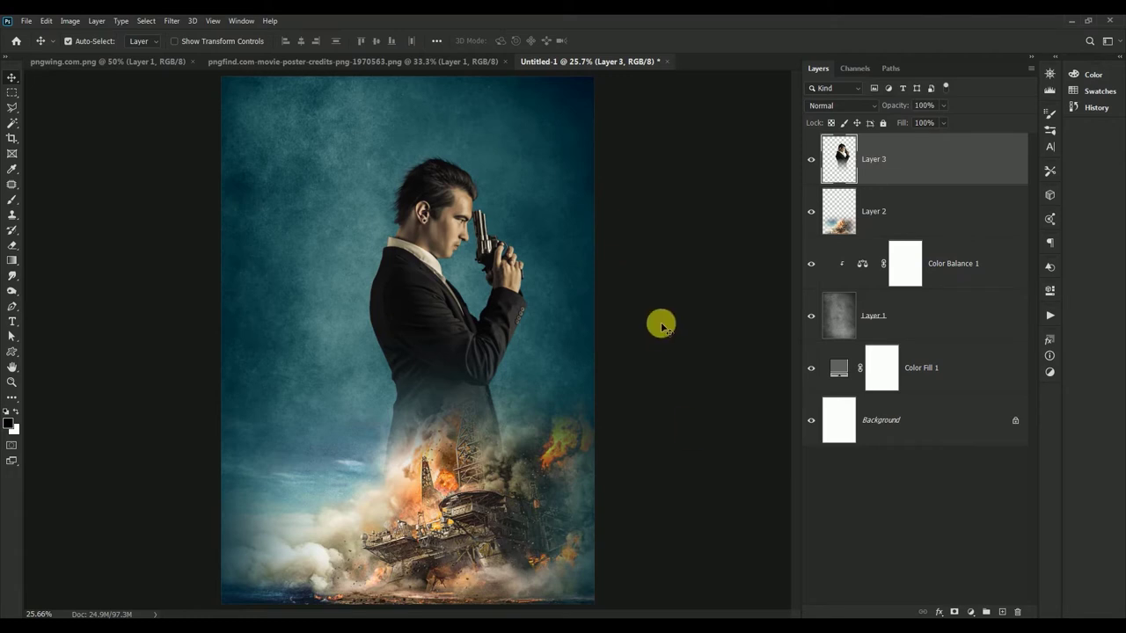
{"action": "left_click", "coordinate": [1001, 612]}
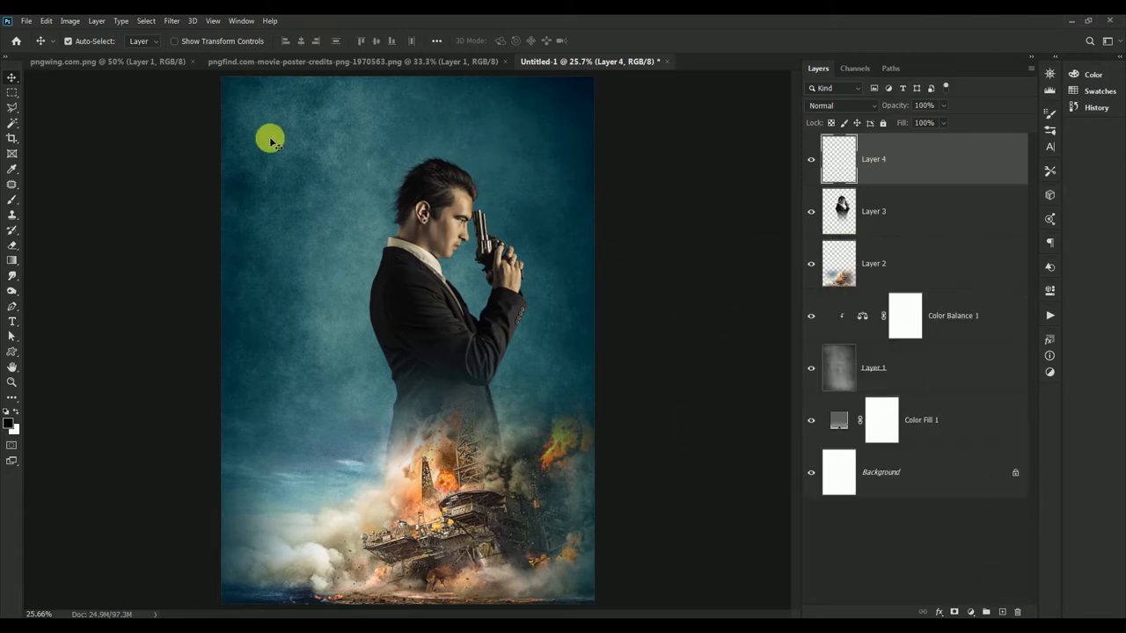
{"action": "left_click", "coordinate": [48, 21]}
{"action": "left_click", "coordinate": [112, 213]}
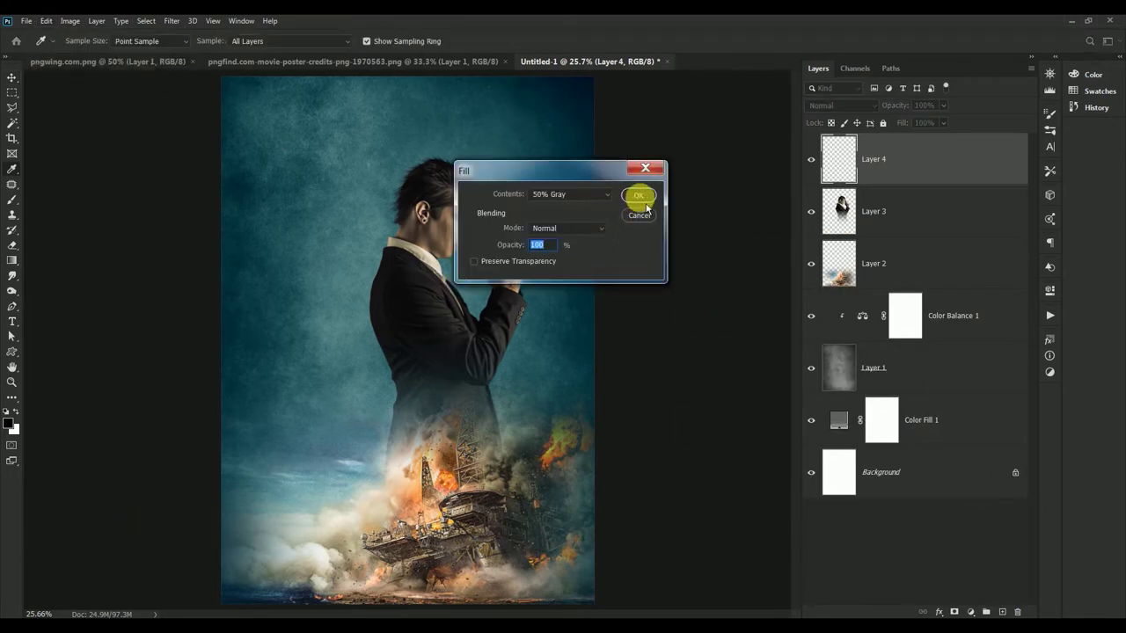
{"action": "left_click", "coordinate": [639, 195]}
Set Layer 4 to Overlay blend mode and clip it to Layer 3
{"action": "left_click", "coordinate": [840, 106]}
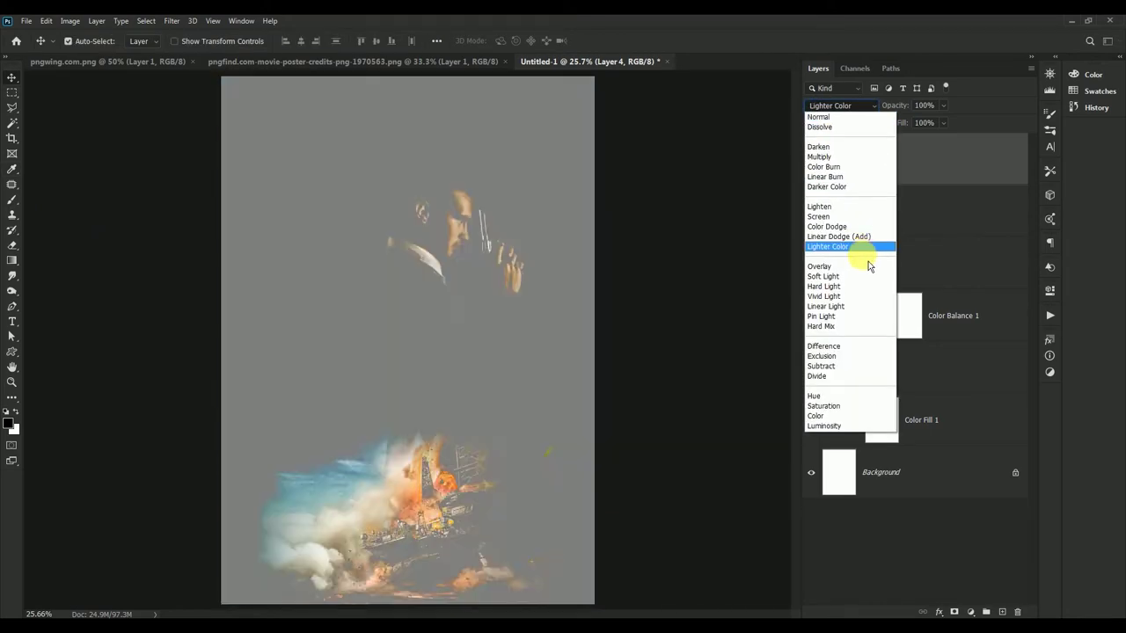
{"action": "left_click", "coordinate": [861, 265]}
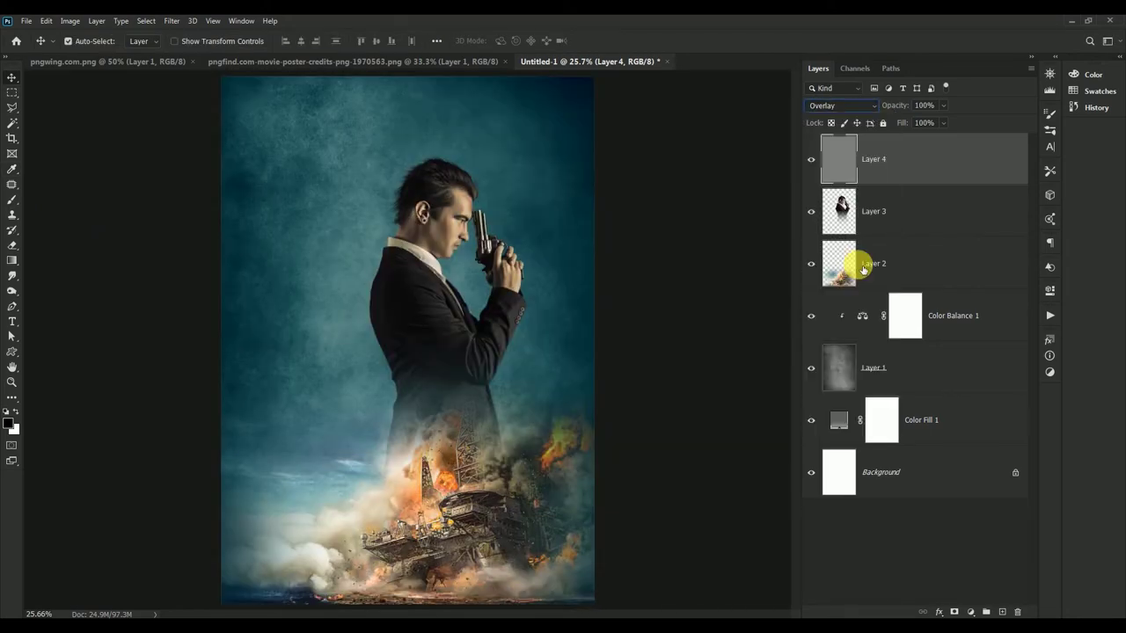
{"action": "left_click", "coordinate": [883, 189], "text": "alt"}
{"action": "scroll", "coordinate": [647, 238], "scroll_direction": "up", "scroll_amount": 5}
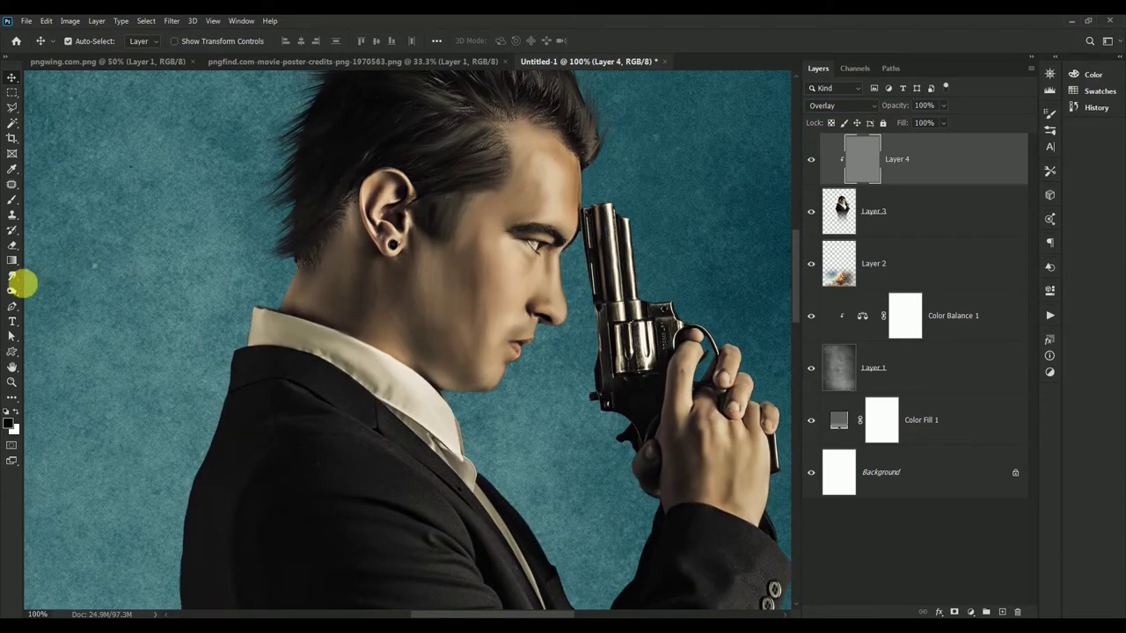
{"action": "left_click", "coordinate": [19, 287]}
Dodge the eyebrow, nose and skin around the nose on Layer 4
{"action": "scroll", "coordinate": [452, 216], "scroll_direction": "up", "scroll_amount": 3}
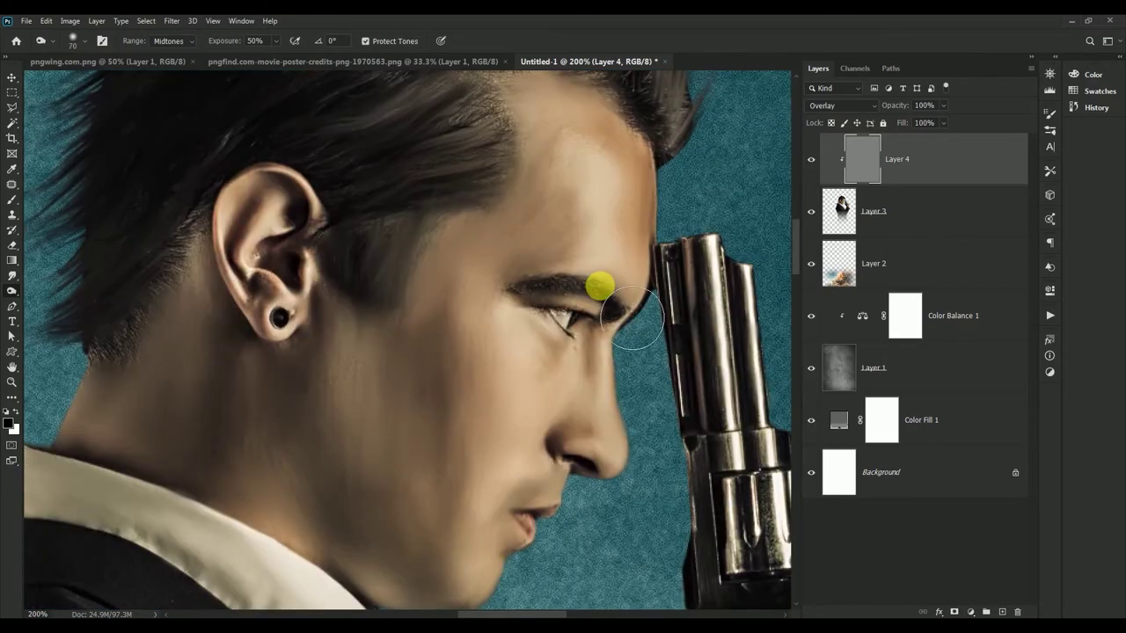
{"action": "key", "text": "bracketleft"}
{"action": "key", "text": "bracketleft"}
{"action": "key", "text": "bracketleft"}
{"action": "left_click_drag", "start_coordinate": [621, 314], "coordinate": [549, 290]}
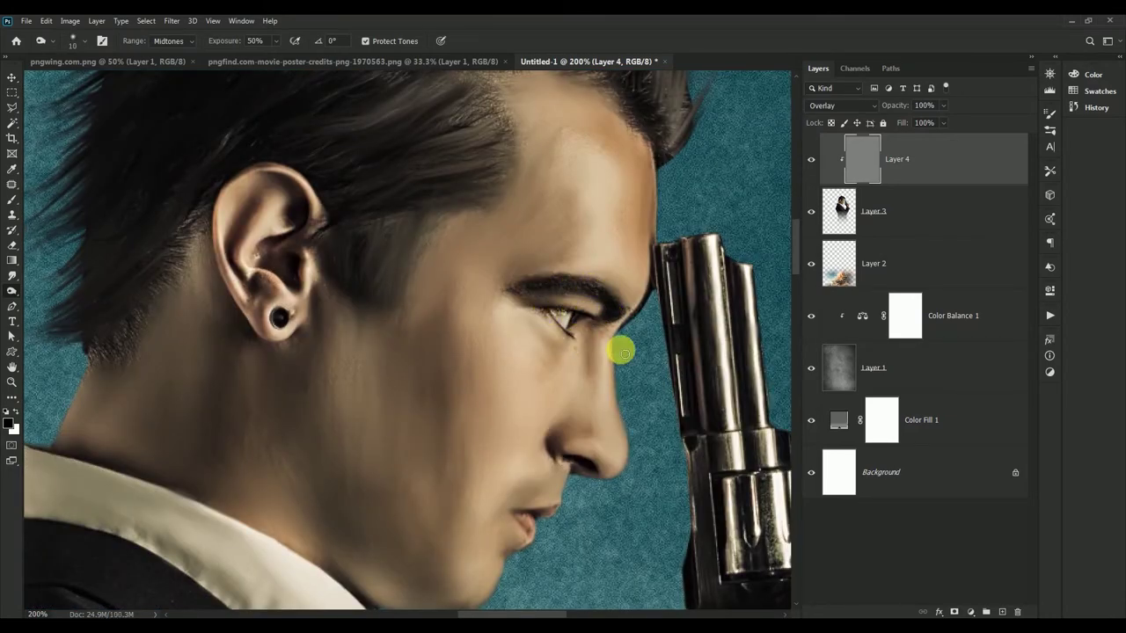
{"action": "mouse_move", "coordinate": [613, 343]}
{"action": "left_mouse_down"}
{"action": "mouse_move", "coordinate": [619, 447]}
{"action": "mouse_move", "coordinate": [537, 440]}
{"action": "left_mouse_up"}
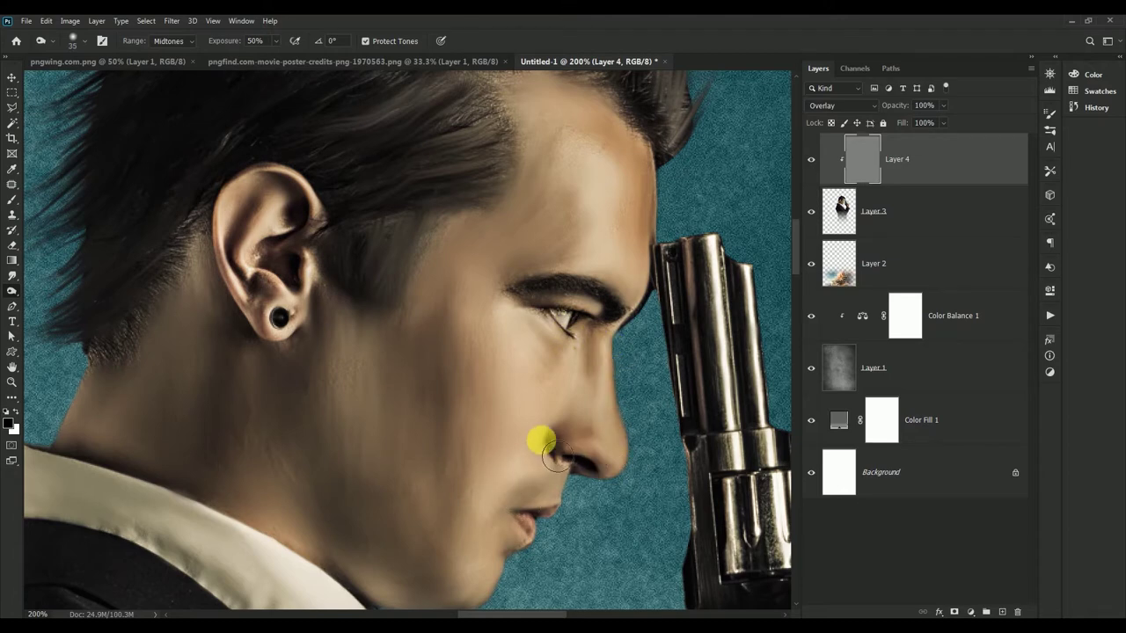
{"action": "mouse_move", "coordinate": [519, 538]}
{"action": "left_mouse_down"}
{"action": "mouse_move", "coordinate": [593, 387]}
{"action": "mouse_move", "coordinate": [555, 445]}
{"action": "mouse_move", "coordinate": [446, 445]}
{"action": "mouse_move", "coordinate": [541, 400]}
{"action": "left_mouse_up"}
{"action": "key", "text": "bracketleft"}
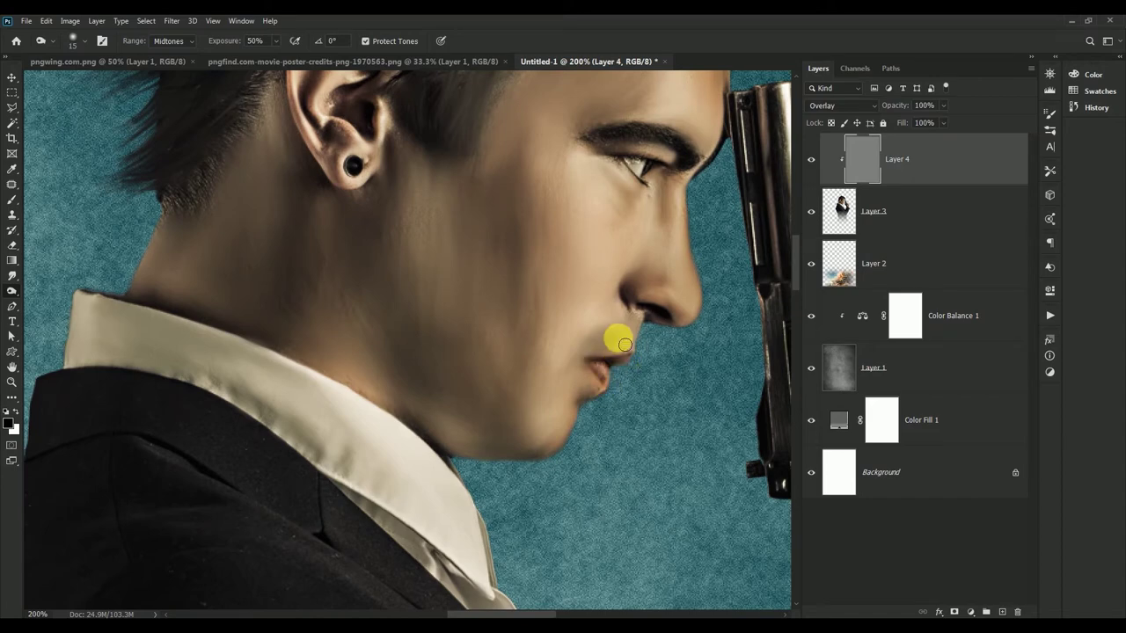
{"action": "left_click_drag", "start_coordinate": [652, 326], "coordinate": [691, 326]}
Brighten the skin near the ear and the highlights across the suit
{"action": "scroll", "coordinate": [691, 326], "scroll_direction": "up", "scroll_amount": 3}
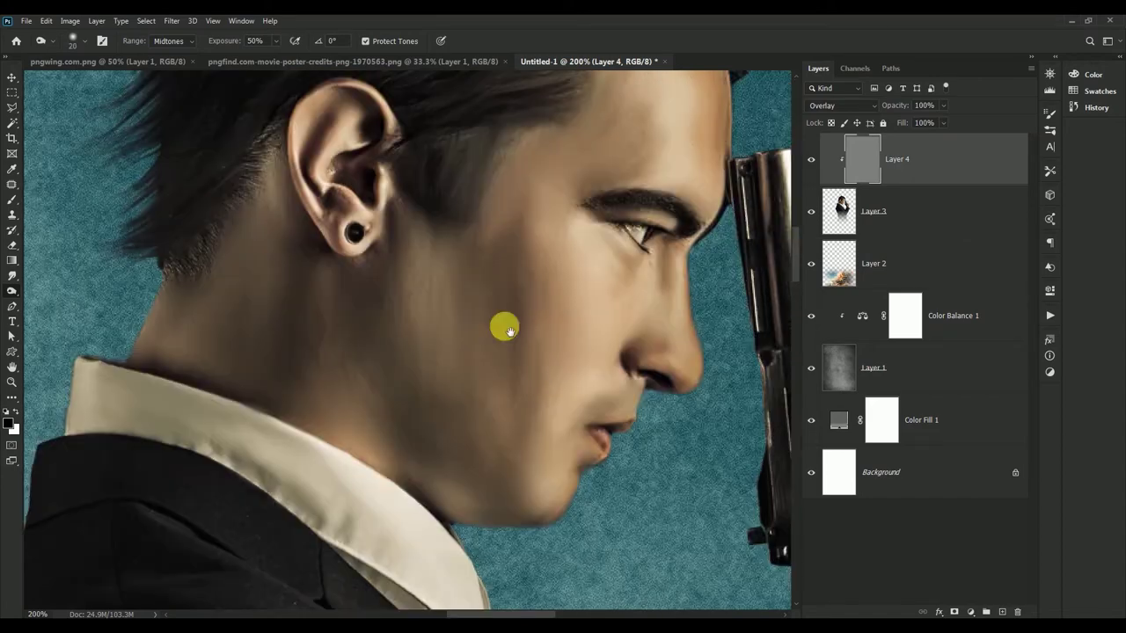
{"action": "left_click_drag", "start_coordinate": [505, 324], "coordinate": [381, 270]}
{"action": "scroll", "coordinate": [365, 273], "scroll_direction": "down", "scroll_amount": 5}
{"action": "scroll", "coordinate": [533, 196], "scroll_direction": "down", "scroll_amount": 2}
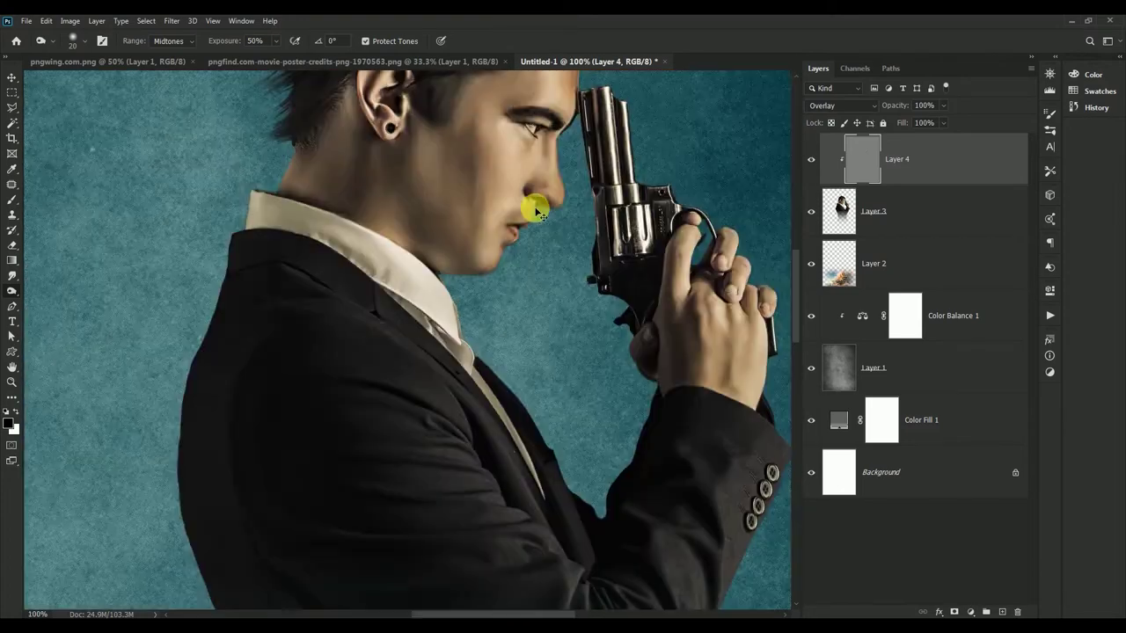
{"action": "scroll", "coordinate": [533, 209], "scroll_direction": "down", "scroll_amount": 1}
{"action": "scroll", "coordinate": [572, 258], "scroll_direction": "up", "scroll_amount": 1}
{"action": "left_click_drag", "start_coordinate": [558, 376], "coordinate": [520, 287]}
{"action": "mouse_move", "coordinate": [416, 357]}
{"action": "left_mouse_down"}
{"action": "mouse_move", "coordinate": [301, 454]}
{"action": "mouse_move", "coordinate": [422, 452]}
{"action": "mouse_move", "coordinate": [541, 497]}
{"action": "mouse_move", "coordinate": [538, 511]}
{"action": "mouse_move", "coordinate": [618, 515]}
{"action": "mouse_move", "coordinate": [655, 576]}
{"action": "mouse_move", "coordinate": [688, 504]}
{"action": "mouse_move", "coordinate": [687, 426]}
{"action": "mouse_move", "coordinate": [618, 426]}
{"action": "mouse_move", "coordinate": [633, 454]}
{"action": "mouse_move", "coordinate": [488, 377]}
{"action": "mouse_move", "coordinate": [445, 390]}
{"action": "mouse_move", "coordinate": [344, 269]}
{"action": "mouse_move", "coordinate": [416, 282]}
{"action": "mouse_move", "coordinate": [252, 191]}
{"action": "mouse_move", "coordinate": [226, 445]}
{"action": "mouse_move", "coordinate": [295, 573]}
{"action": "mouse_move", "coordinate": [542, 508]}
{"action": "mouse_move", "coordinate": [583, 465]}
{"action": "mouse_move", "coordinate": [522, 384]}
{"action": "mouse_move", "coordinate": [639, 284]}
{"action": "mouse_move", "coordinate": [575, 422]}
{"action": "mouse_move", "coordinate": [603, 390]}
{"action": "mouse_move", "coordinate": [626, 434]}
{"action": "mouse_move", "coordinate": [607, 308]}
{"action": "mouse_move", "coordinate": [641, 352]}
{"action": "mouse_move", "coordinate": [589, 318]}
{"action": "mouse_move", "coordinate": [540, 395]}
{"action": "mouse_move", "coordinate": [484, 184]}
{"action": "mouse_move", "coordinate": [502, 281]}
{"action": "mouse_move", "coordinate": [556, 270]}
{"action": "mouse_move", "coordinate": [528, 376]}
{"action": "mouse_move", "coordinate": [534, 425]}
{"action": "mouse_move", "coordinate": [568, 495]}
{"action": "mouse_move", "coordinate": [557, 353]}
{"action": "mouse_move", "coordinate": [489, 248]}
{"action": "mouse_move", "coordinate": [551, 380]}
{"action": "left_mouse_up"}
Resize the dodge brush for the lapel and then the hand
{"action": "key", "text": "bracketright"}
{"action": "key", "text": "bracketright"}
{"action": "key", "text": "bracketleft"}
{"action": "key", "text": "bracketleft"}
{"action": "key", "text": "bracketright"}
{"action": "key", "text": "bracketright"}
{"action": "key", "text": "bracketright"}
{"action": "key", "text": "bracketleft"}
{"action": "key", "text": "bracketleft"}
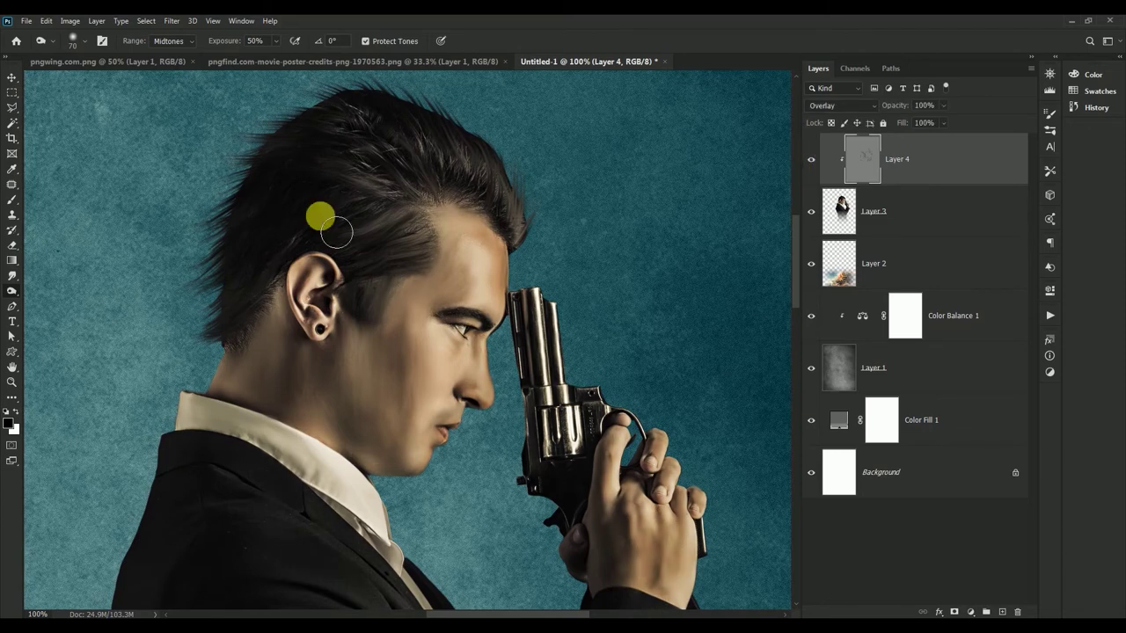
Switch to the Burn tool with a smaller brush, zoomed near the eye
{"action": "right_click", "coordinate": [21, 292]}
{"action": "left_click", "coordinate": [53, 304]}
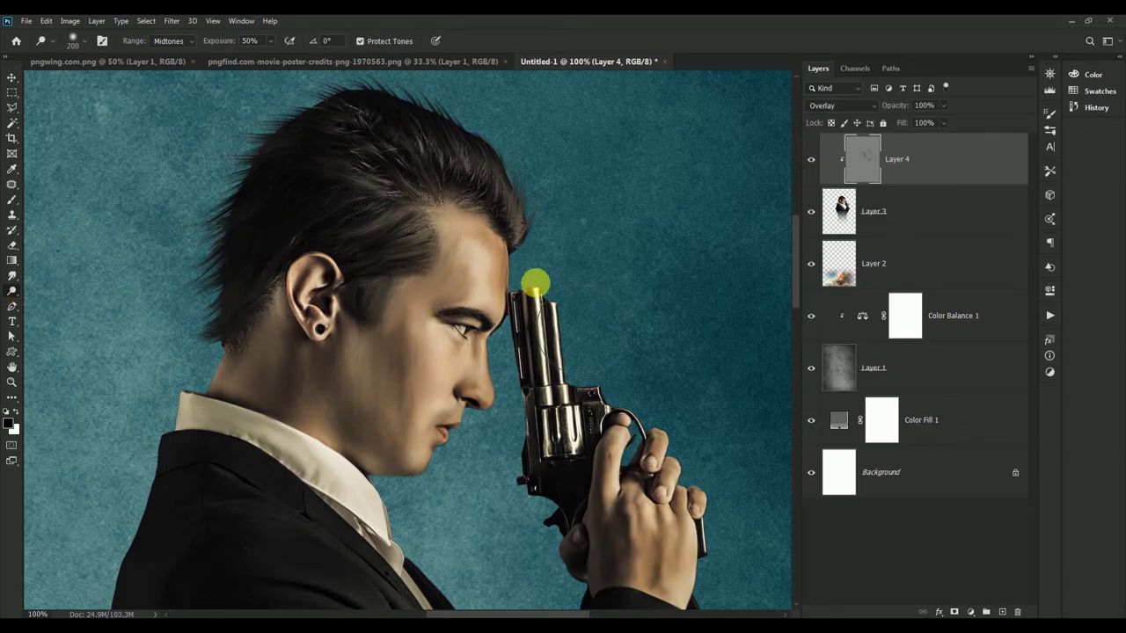
{"action": "scroll", "coordinate": [515, 344], "scroll_direction": "up", "scroll_amount": 4}
{"action": "key", "text": "bracketleft"}
{"action": "key", "text": "bracketleft"}
{"action": "key", "text": "bracketleft"}
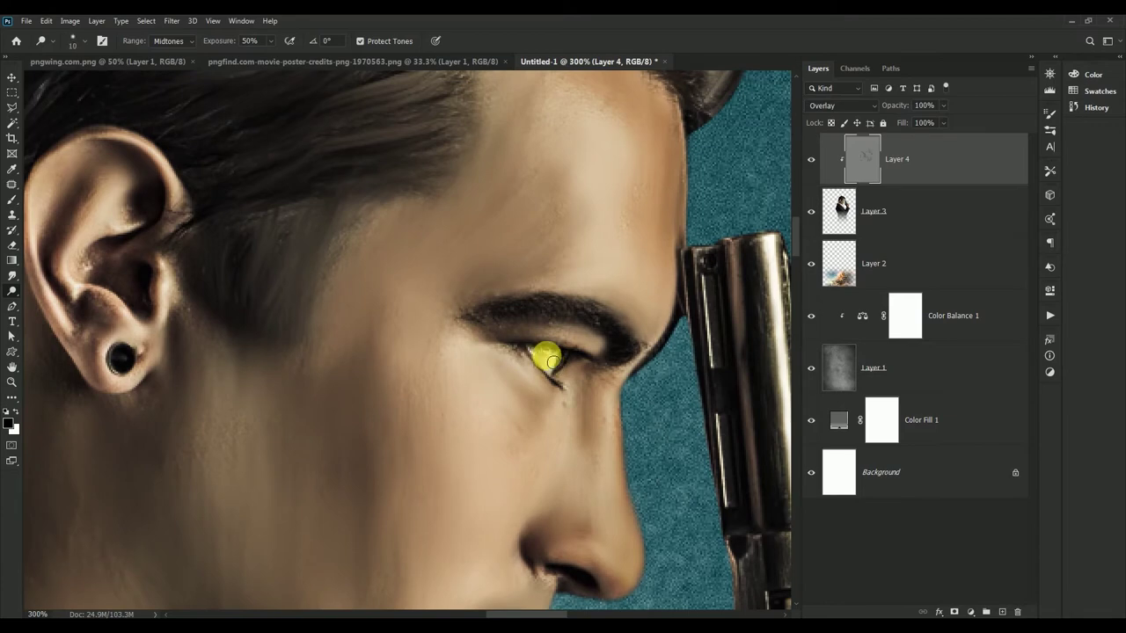
{"action": "scroll", "coordinate": [542, 358], "scroll_direction": "down", "scroll_amount": 5}
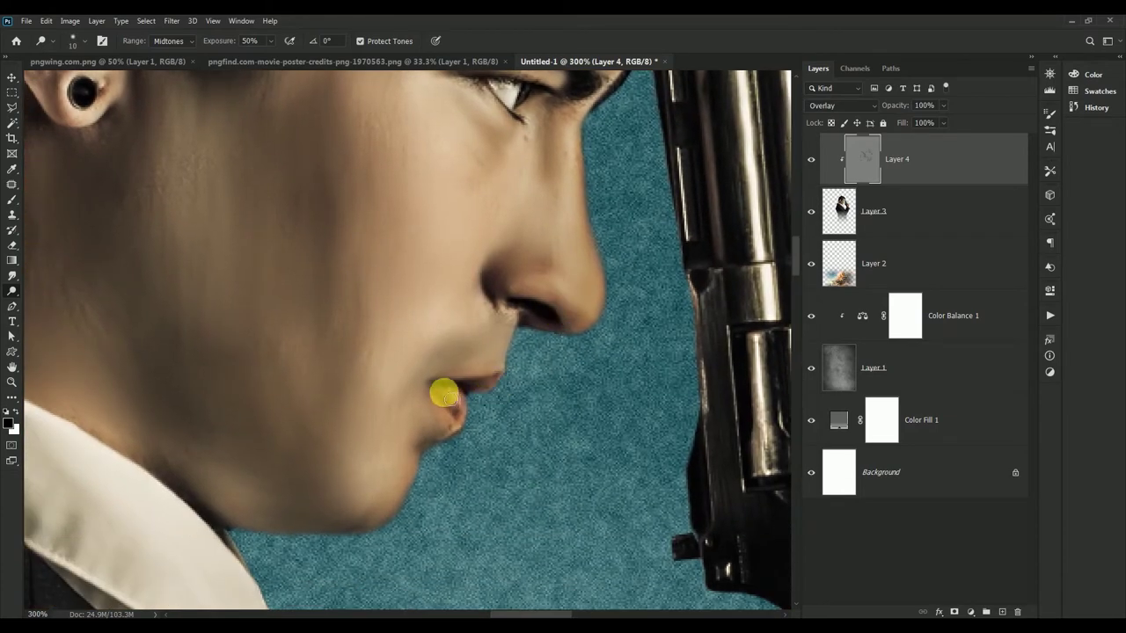
{"action": "scroll", "coordinate": [493, 405], "scroll_direction": "up", "scroll_amount": 2}
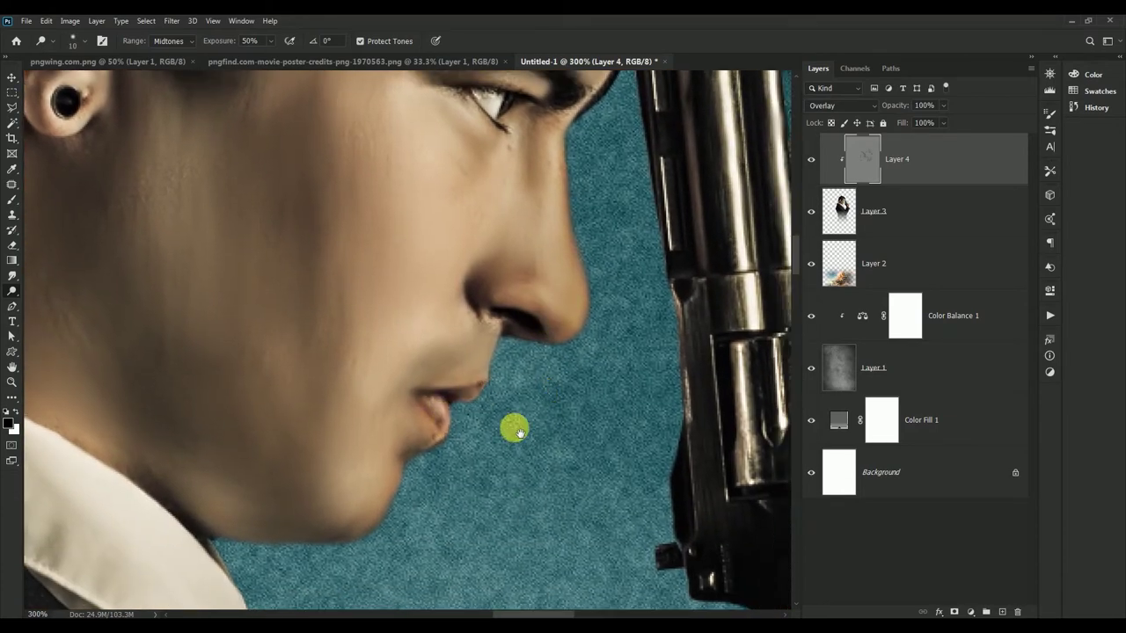
{"action": "scroll", "coordinate": [516, 422], "scroll_direction": "right", "scroll_amount": 3}
Compare by reordering the shading layer, then burn highlights on the right gun barrel
{"action": "key", "text": "ctrl+bracketleft"}
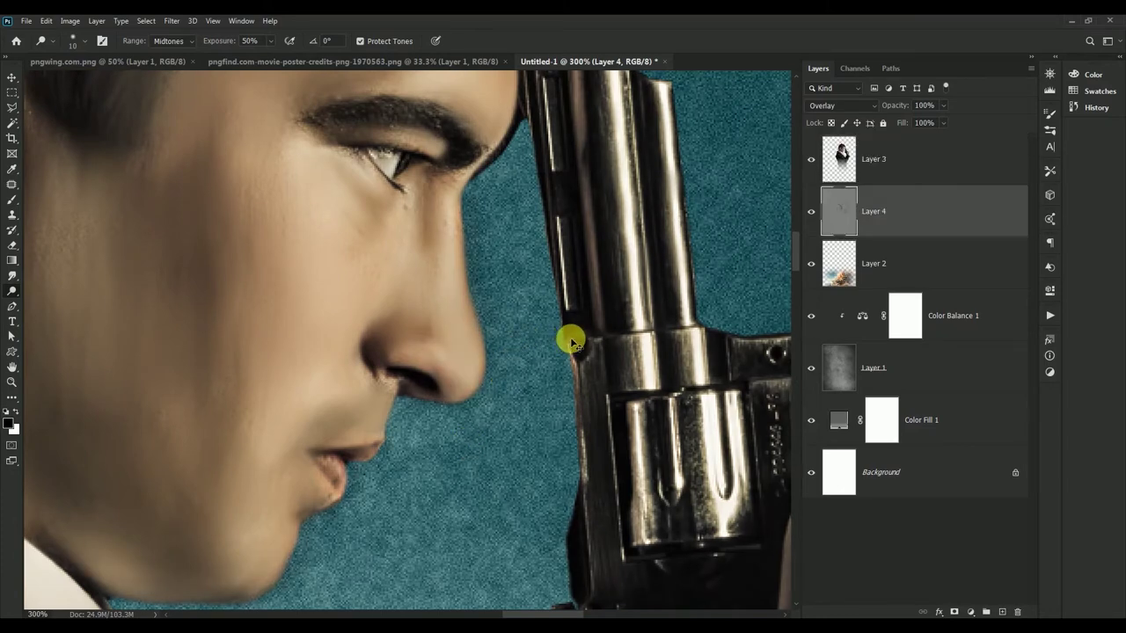
{"action": "key", "text": "ctrl+bracketright"}
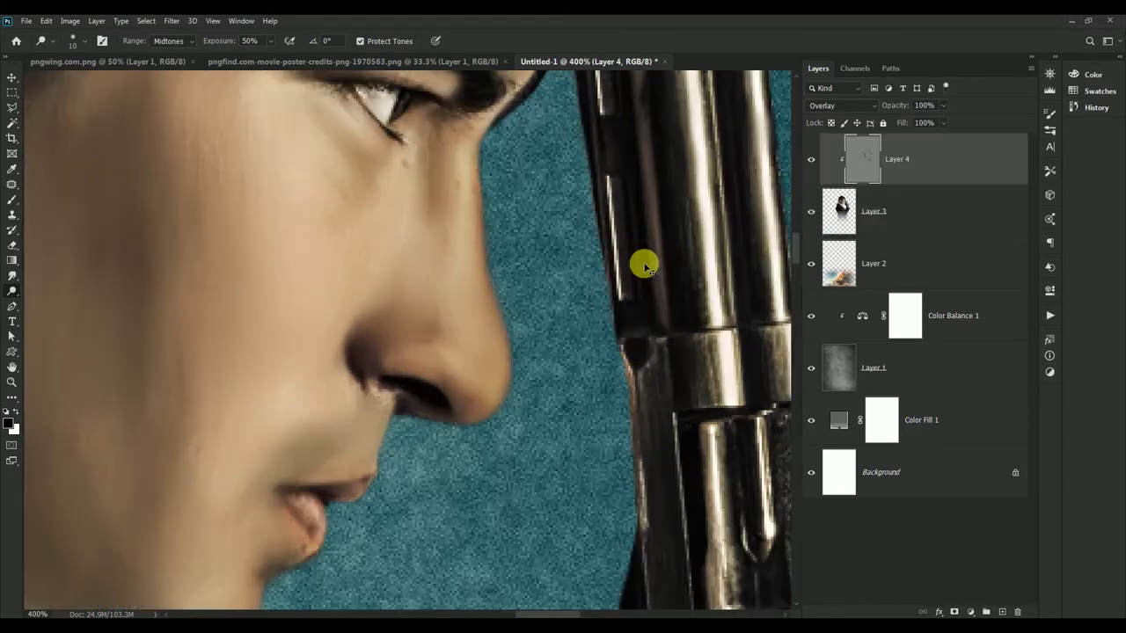
{"action": "scroll", "coordinate": [638, 259], "scroll_direction": "up", "scroll_amount": 2}
{"action": "scroll", "coordinate": [598, 299], "scroll_direction": "right", "scroll_amount": 2}
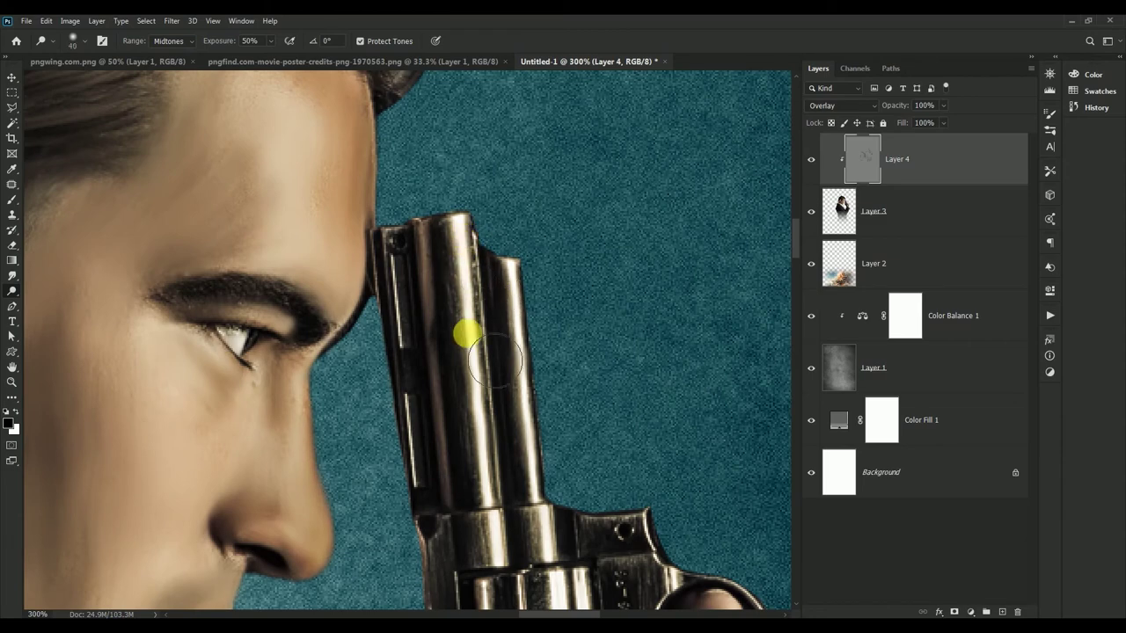
{"action": "left_click_drag", "start_coordinate": [507, 352], "coordinate": [498, 338]}
Burn shading along the jacket sleeve with a larger brush
{"action": "scroll", "coordinate": [590, 240], "scroll_direction": "down", "scroll_amount": 2}
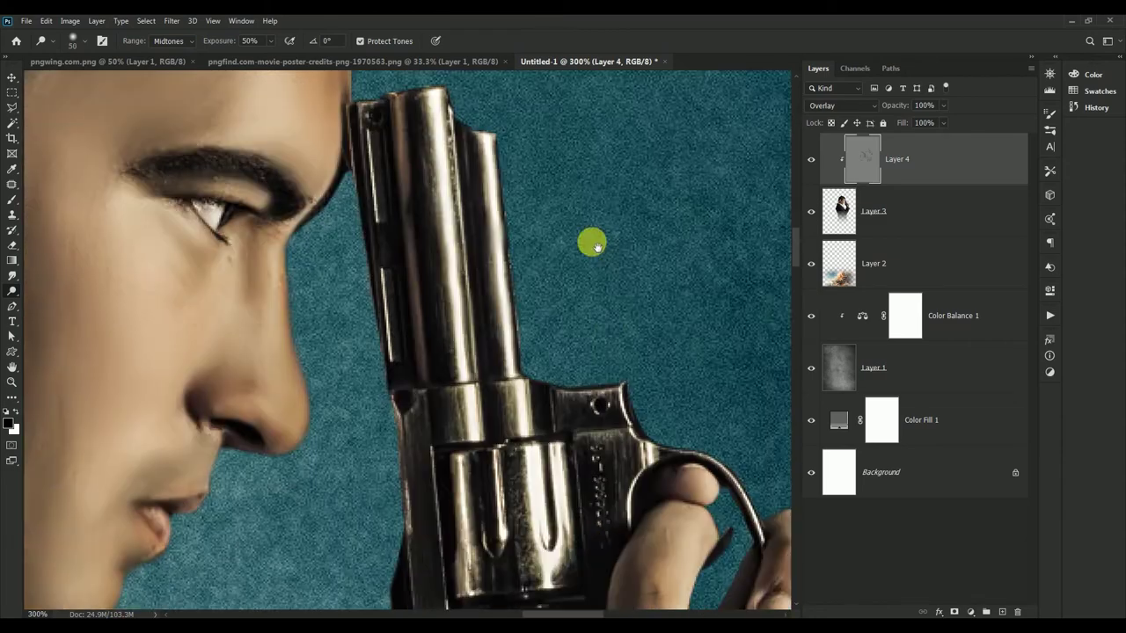
{"action": "scroll", "coordinate": [528, 351], "scroll_direction": "down", "scroll_amount": 2}
{"action": "scroll", "coordinate": [538, 314], "scroll_direction": "left", "scroll_amount": 2}
{"action": "scroll", "coordinate": [538, 314], "scroll_direction": "down", "scroll_amount": 2}
{"action": "scroll", "coordinate": [510, 281], "scroll_direction": "down", "scroll_amount": 1}
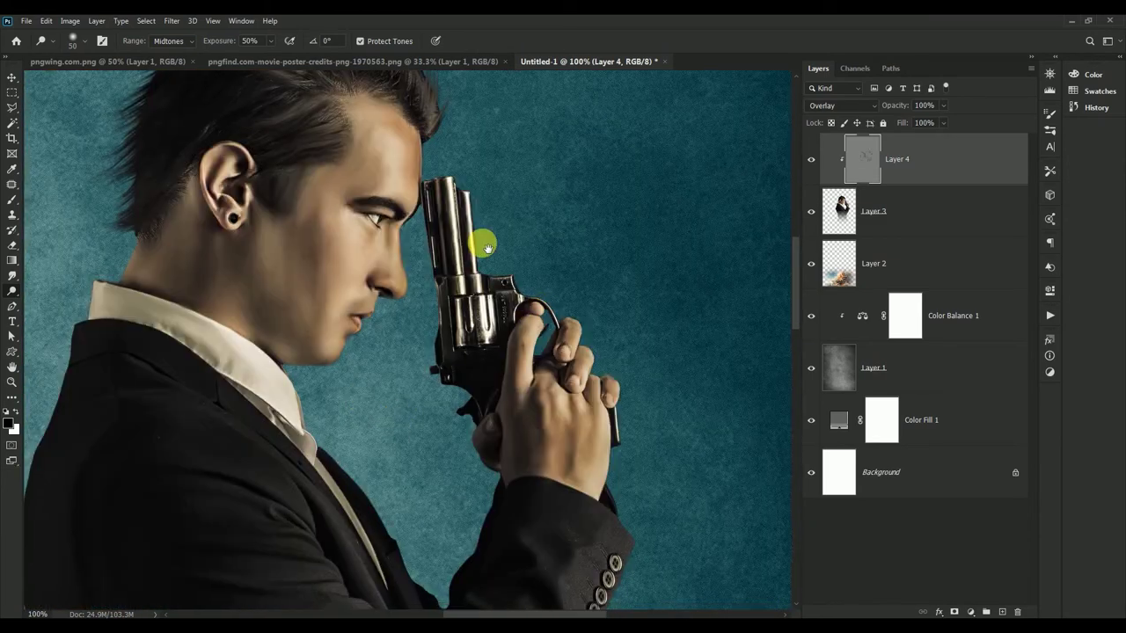
{"action": "scroll", "coordinate": [490, 269], "scroll_direction": "down", "scroll_amount": 3}
{"action": "key", "text": "bracketright"}
{"action": "key", "text": "bracketright"}
{"action": "key", "text": "bracketright"}
{"action": "key", "text": "bracketright"}
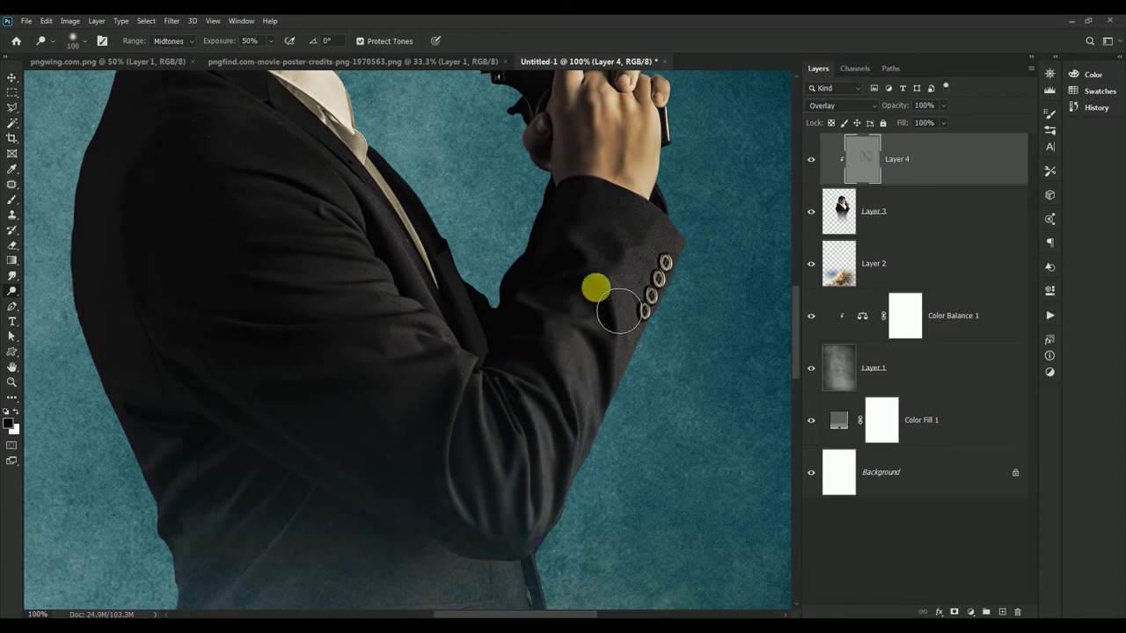
{"action": "left_click_drag", "start_coordinate": [538, 385], "coordinate": [449, 517]}
Tone the hair strands along the top of the head, then fit the poster
{"action": "scroll", "coordinate": [422, 369], "scroll_direction": "up", "scroll_amount": 5}
{"action": "scroll", "coordinate": [422, 369], "scroll_direction": "left", "scroll_amount": 2}
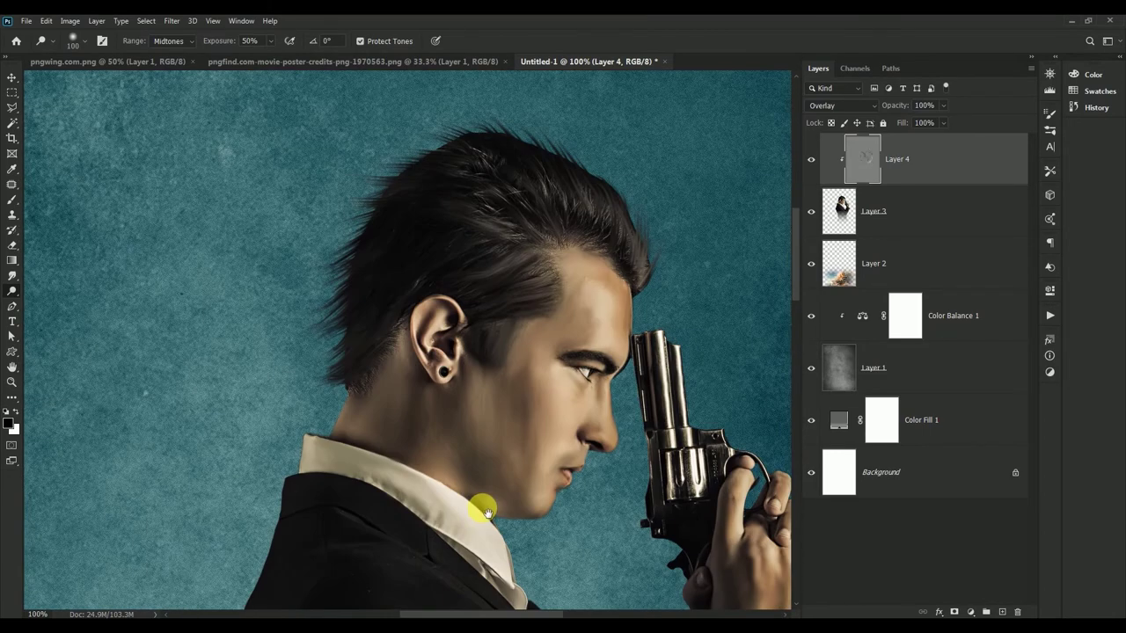
{"action": "key", "text": "bracketright"}
{"action": "key", "text": "bracketright"}
{"action": "key", "text": "bracketleft"}
{"action": "key", "text": "bracketleft"}
{"action": "mouse_move", "coordinate": [459, 264]}
{"action": "left_mouse_down"}
{"action": "mouse_move", "coordinate": [598, 226]}
{"action": "mouse_move", "coordinate": [434, 241]}
{"action": "mouse_move", "coordinate": [372, 367]}
{"action": "mouse_move", "coordinate": [775, 212]}
{"action": "left_mouse_up"}
{"action": "key", "text": "ctrl+0"}
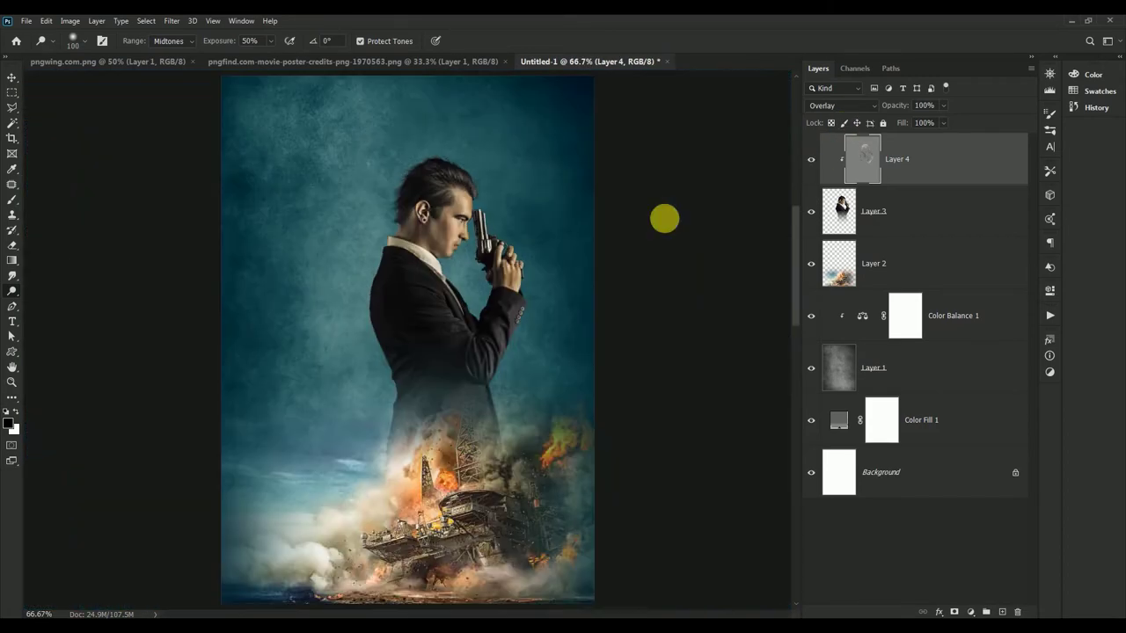
Hide the shading layer to compare, pan toward the explosion and add Layer 5
{"action": "left_click", "coordinate": [811, 159]}
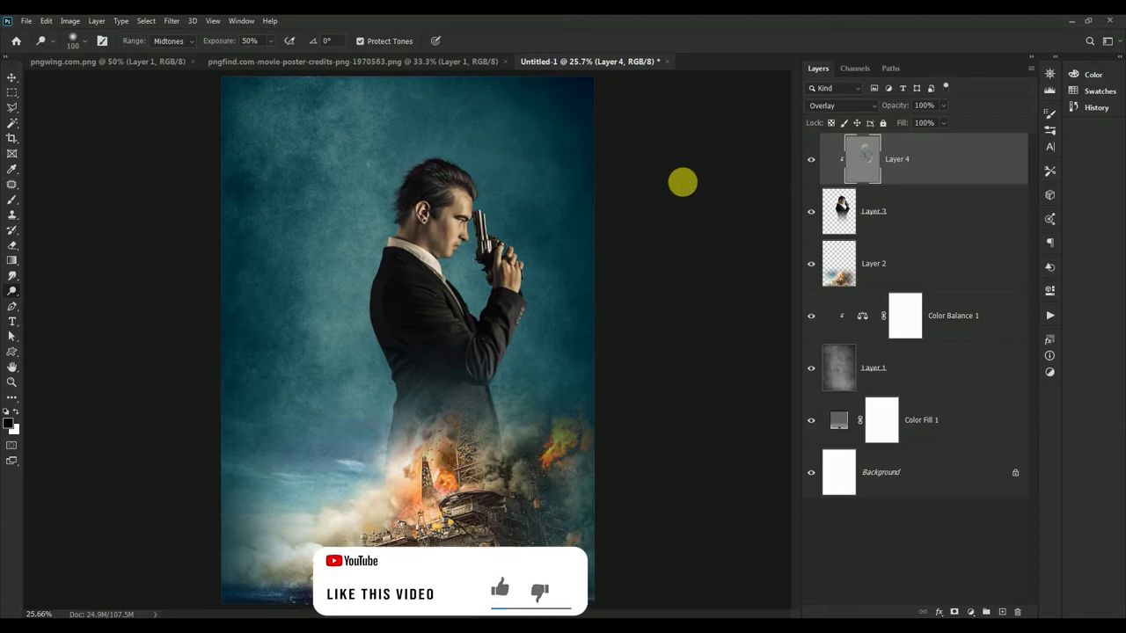
{"action": "key", "text": "ctrl+plus"}
{"action": "key", "text": "ctrl+plus"}
{"action": "key", "text": "ctrl+plus"}
{"action": "left_click", "coordinate": [12, 77]}
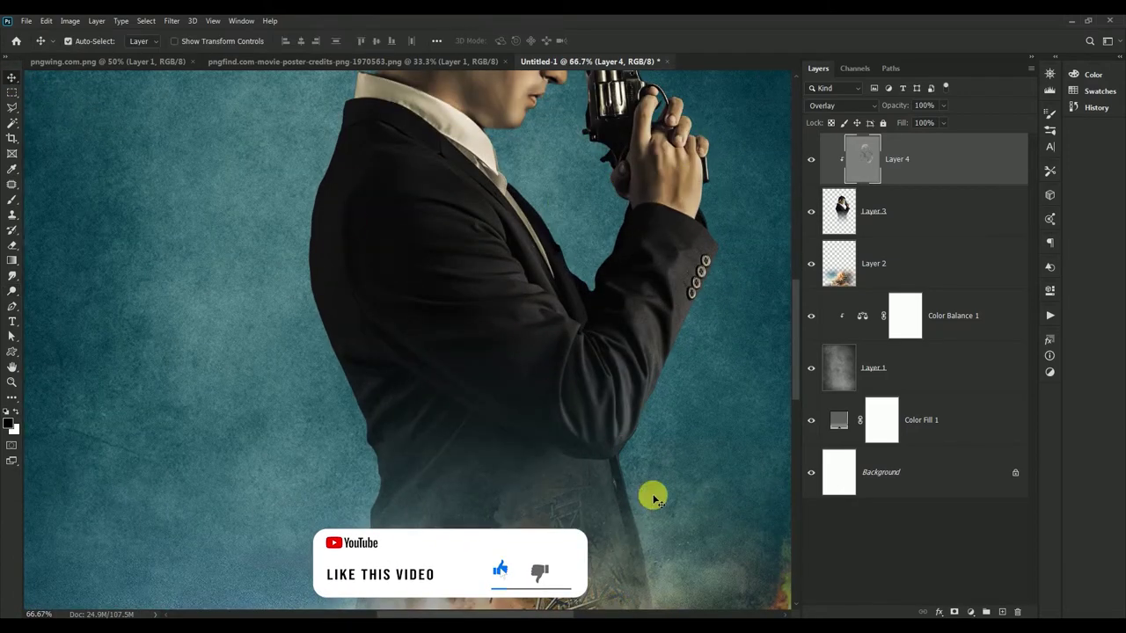
{"action": "left_click_drag", "start_coordinate": [440, 352], "coordinate": [356, 271]}
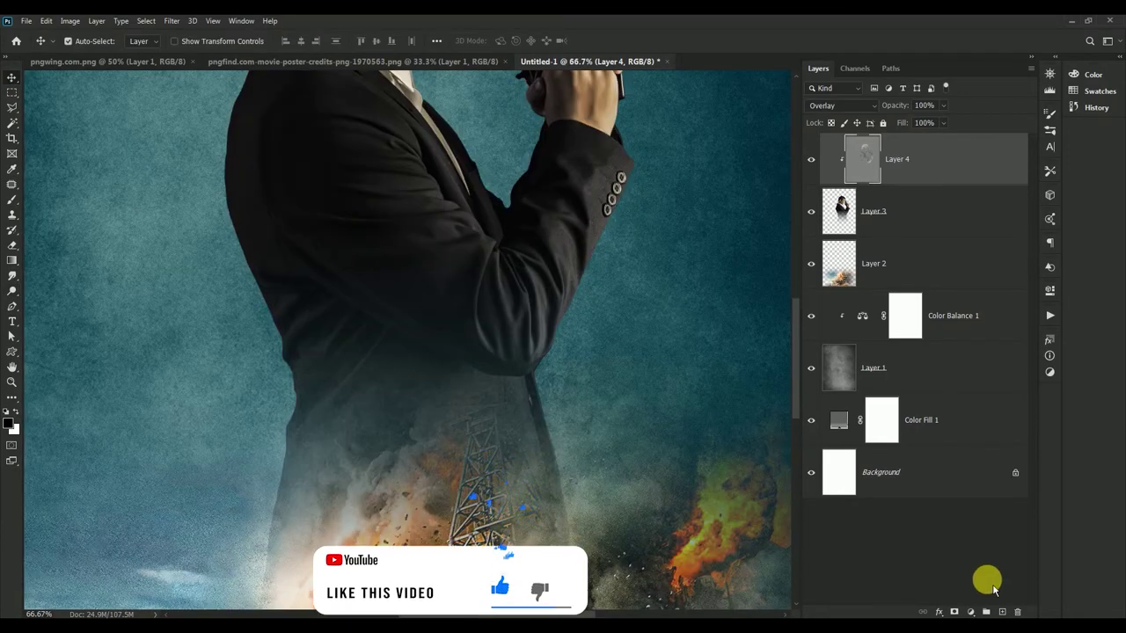
{"action": "left_click", "coordinate": [1001, 611]}
Clip the new layer, set it to Soft Light at 70%, and brush #c68856 over the man's suit
{"action": "left_click", "coordinate": [835, 186], "text": "alt"}
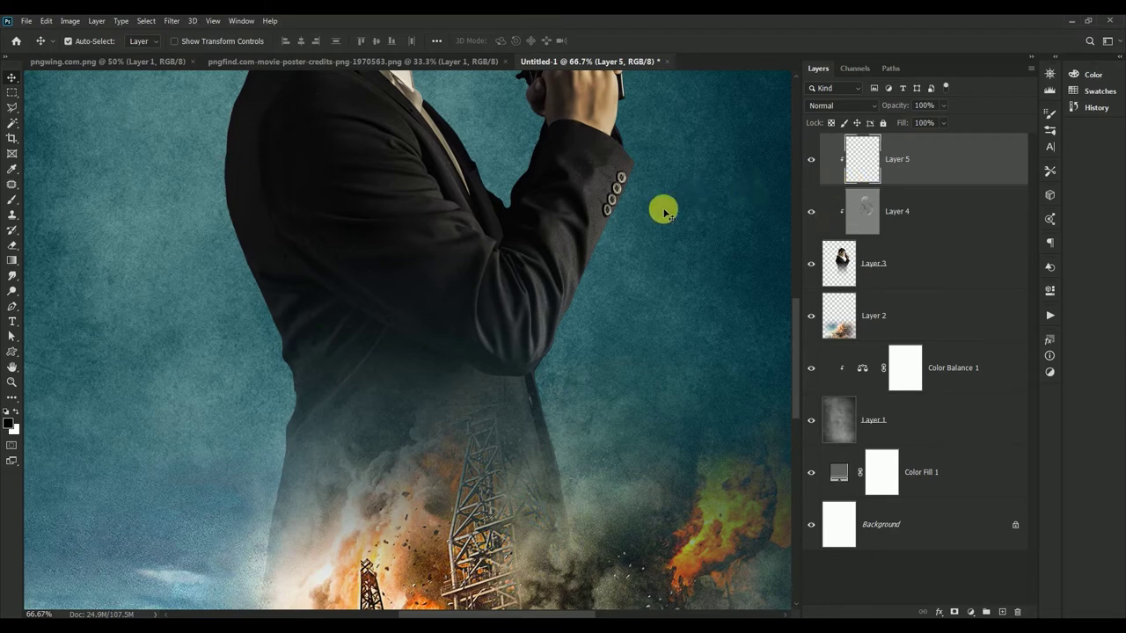
{"action": "left_click", "coordinate": [13, 420]}
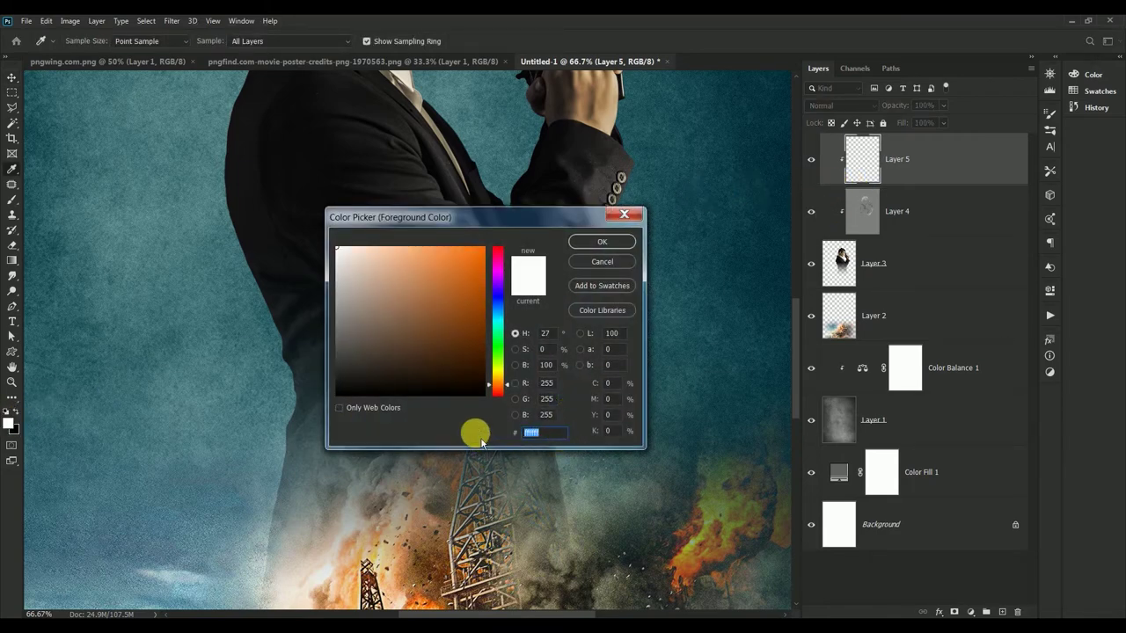
{"action": "type", "text": "c68856"}
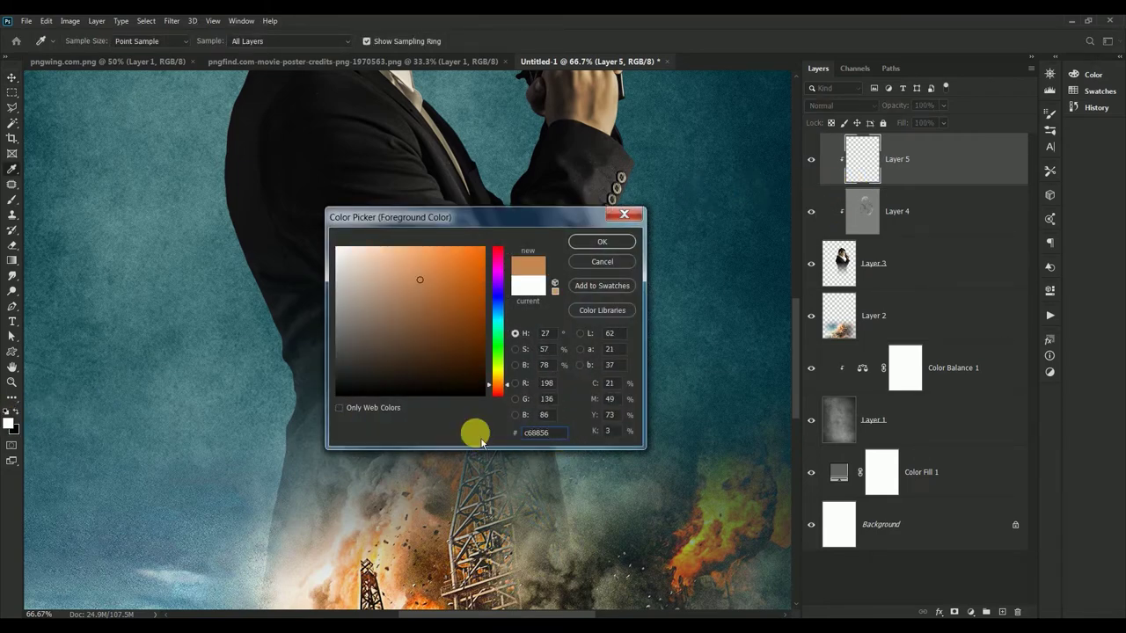
{"action": "left_click", "coordinate": [602, 241]}
{"action": "left_click", "coordinate": [12, 200]}
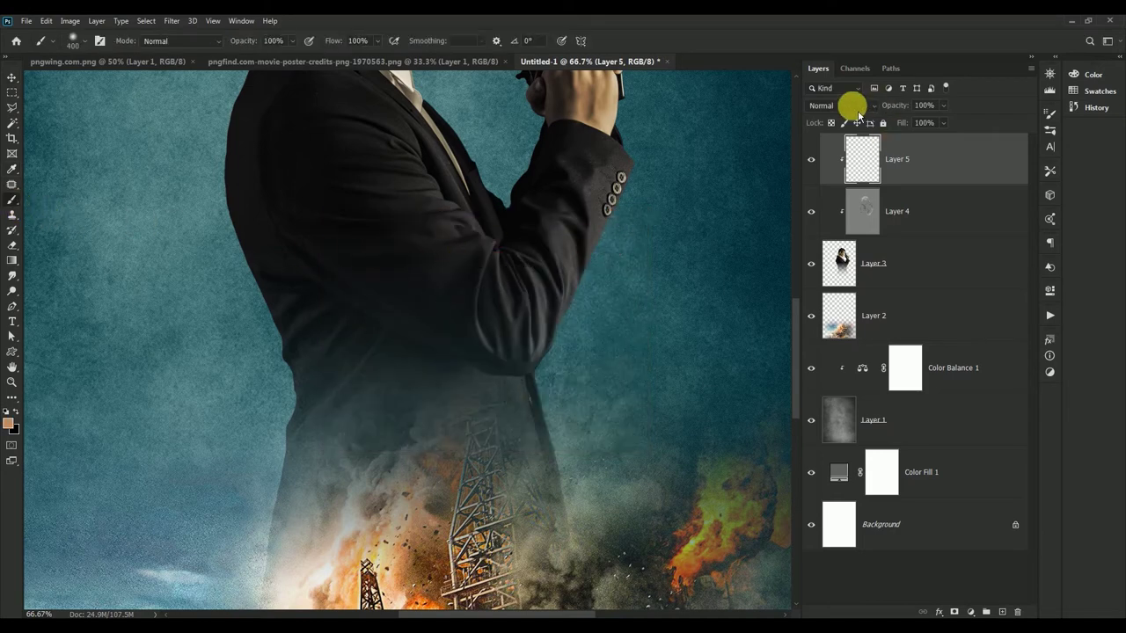
{"action": "left_click", "coordinate": [841, 106]}
{"action": "left_click", "coordinate": [867, 280]}
{"action": "left_click", "coordinate": [925, 106]}
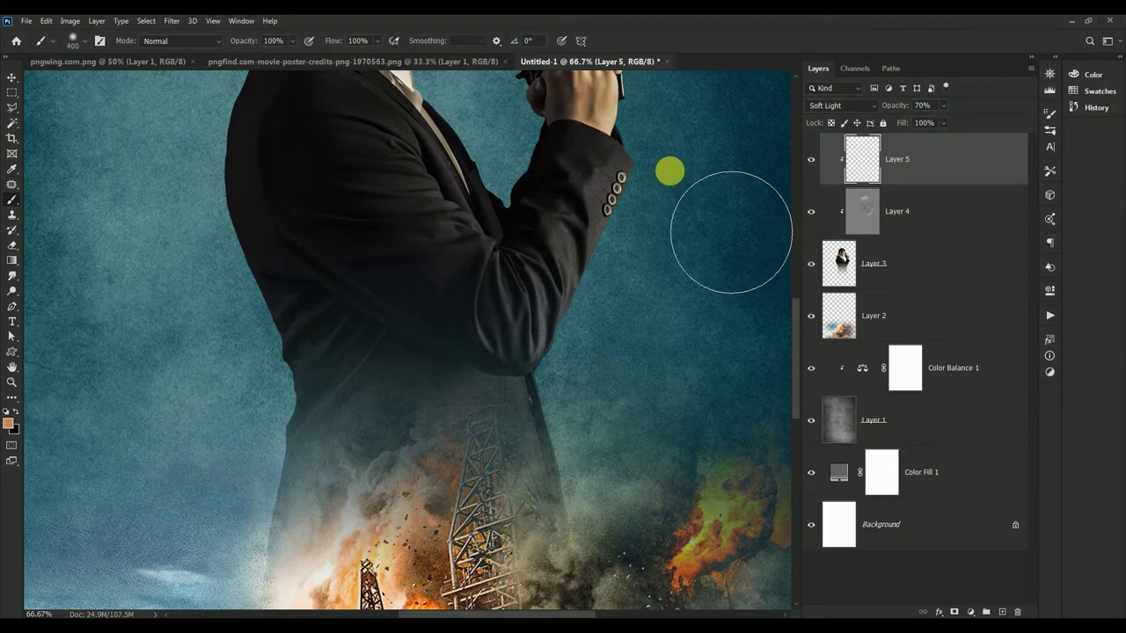
{"action": "left_click_drag", "start_coordinate": [730, 263], "coordinate": [613, 488]}
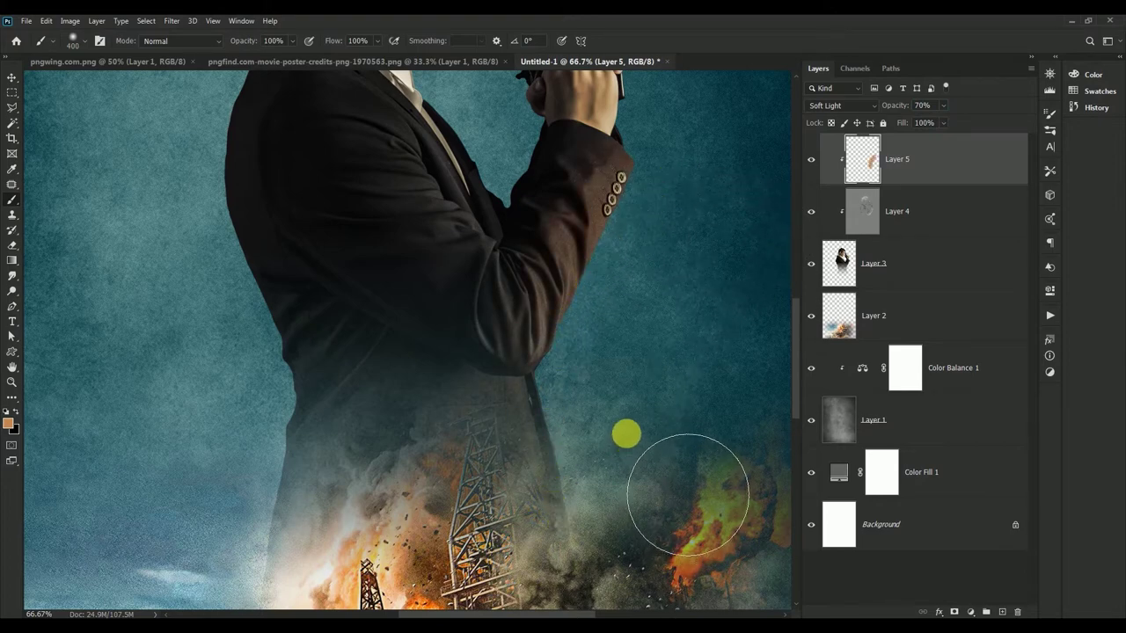
{"action": "left_click", "coordinate": [12, 77]}
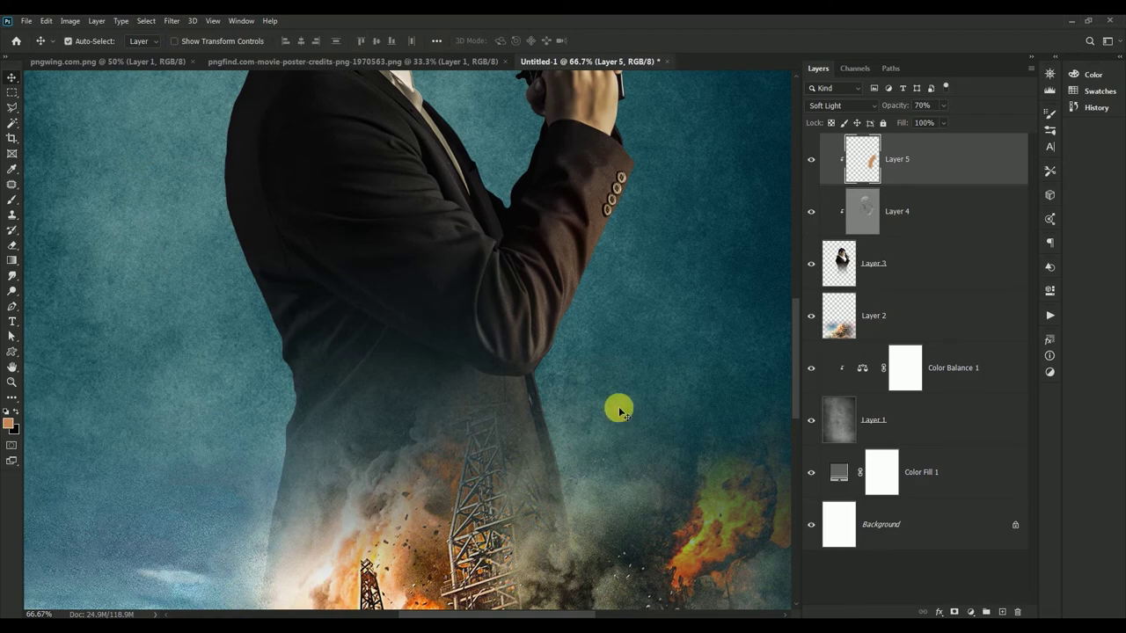
{"action": "key", "text": "ctrl+0"}
Drag the woman from pngwing.com.png into the poster and place her beside the man
{"action": "left_click", "coordinate": [111, 67]}
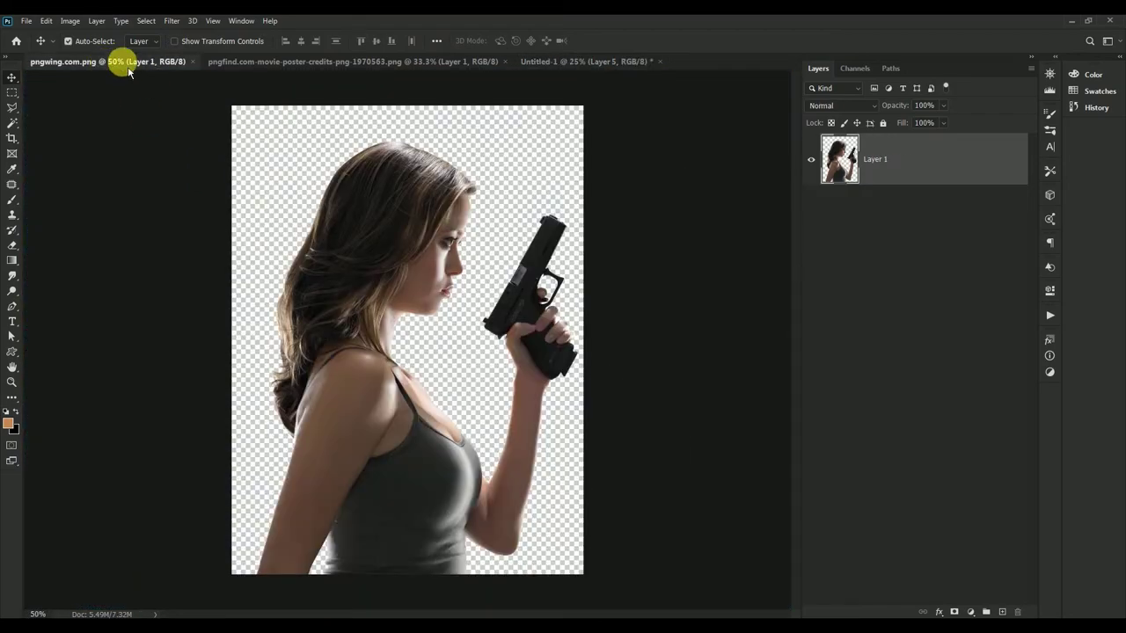
{"action": "left_click_drag", "start_coordinate": [129, 72], "coordinate": [457, 242]}
{"action": "left_click_drag", "start_coordinate": [528, 319], "coordinate": [360, 168]}
{"action": "left_click", "coordinate": [670, 240]}
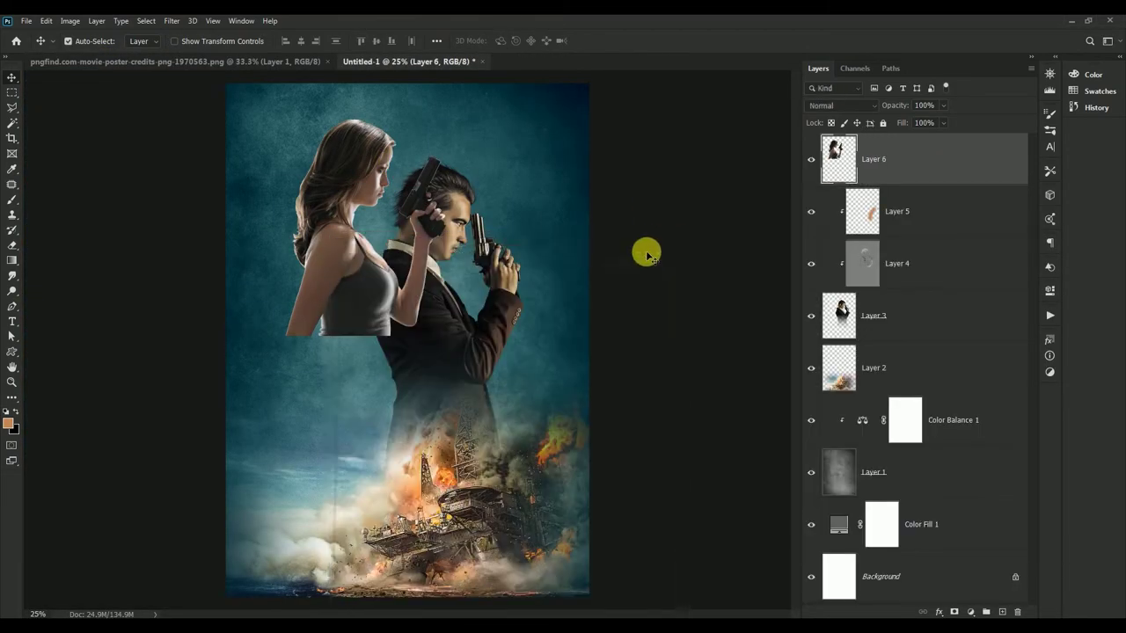
{"action": "left_click_drag", "start_coordinate": [365, 253], "coordinate": [385, 325]}
Flip the woman horizontally, shift her up-left and enlarge her with Free Transform
{"action": "key", "text": "ctrl+t"}
{"action": "right_click", "coordinate": [391, 297]}
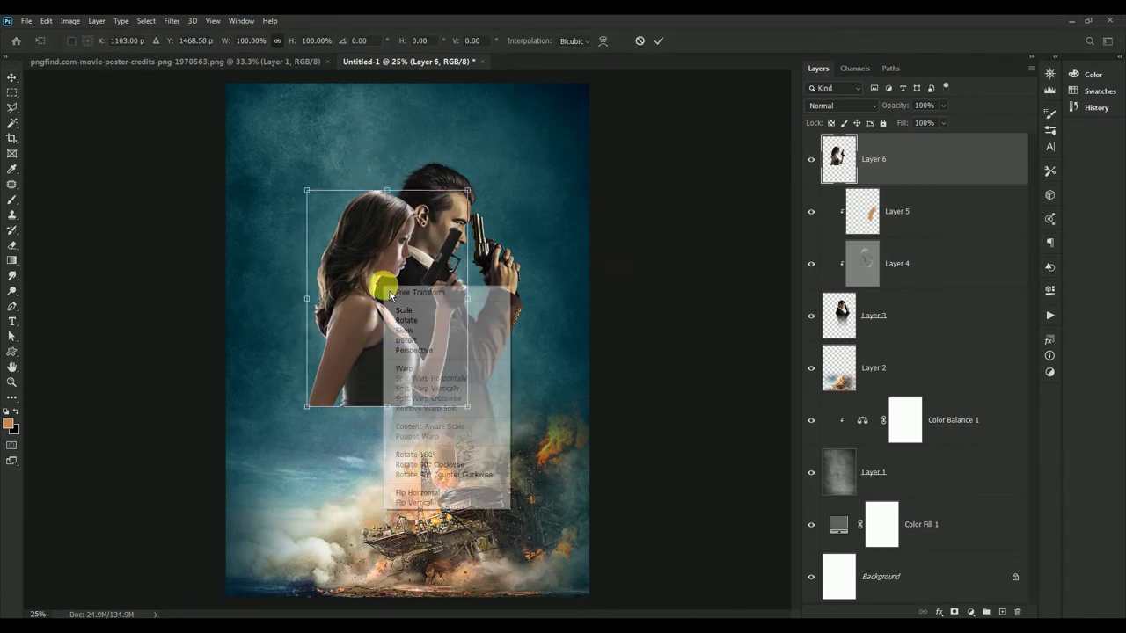
{"action": "left_click", "coordinate": [464, 492]}
{"action": "mouse_move", "coordinate": [467, 407]}
{"action": "left_mouse_down"}
{"action": "mouse_move", "coordinate": [495, 445]}
{"action": "mouse_move", "coordinate": [478, 409]}
{"action": "mouse_move", "coordinate": [523, 404]}
{"action": "left_mouse_up"}
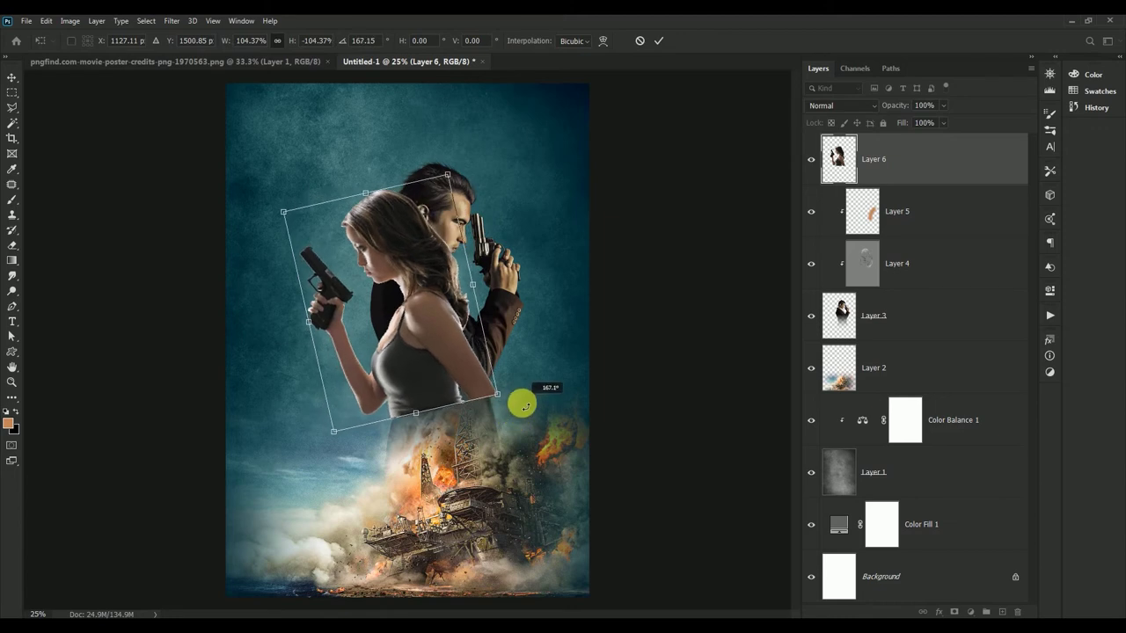
{"action": "left_click_drag", "start_coordinate": [446, 359], "coordinate": [420, 340]}
{"action": "left_click", "coordinate": [660, 41]}
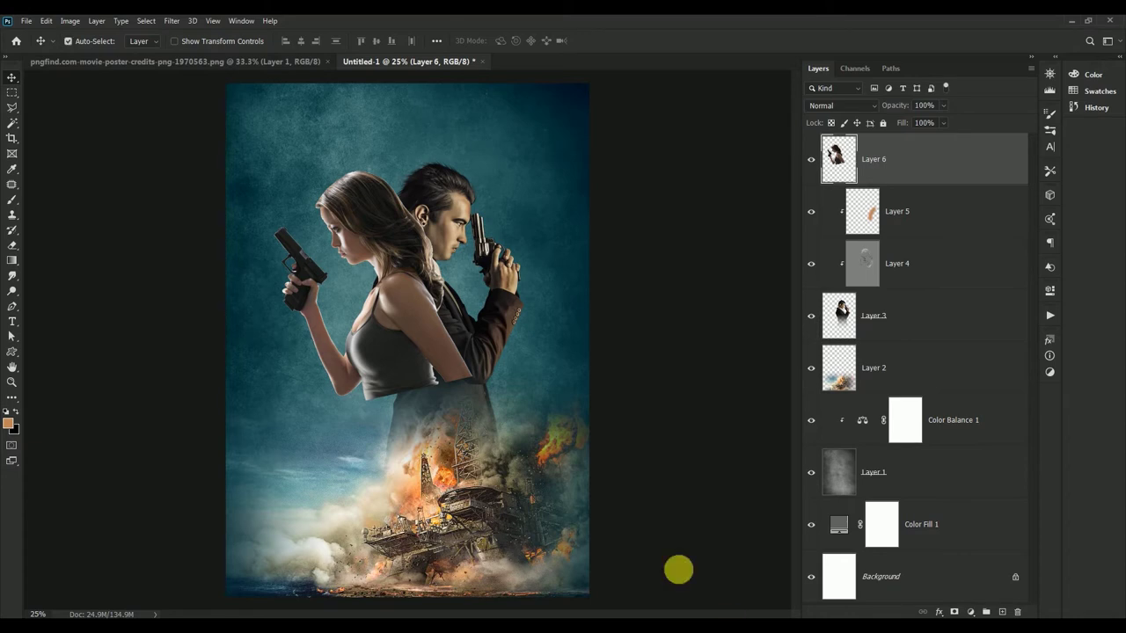
{"action": "key", "text": "ctrl+t"}
{"action": "left_click_drag", "start_coordinate": [477, 402], "coordinate": [485, 409]}
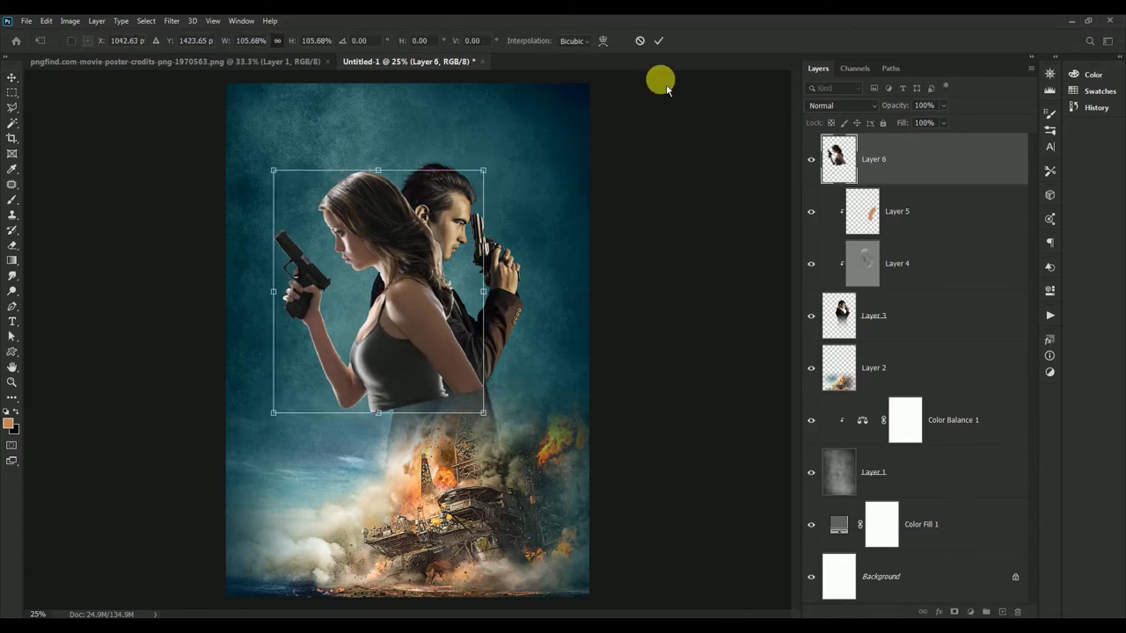
{"action": "left_click", "coordinate": [659, 41]}
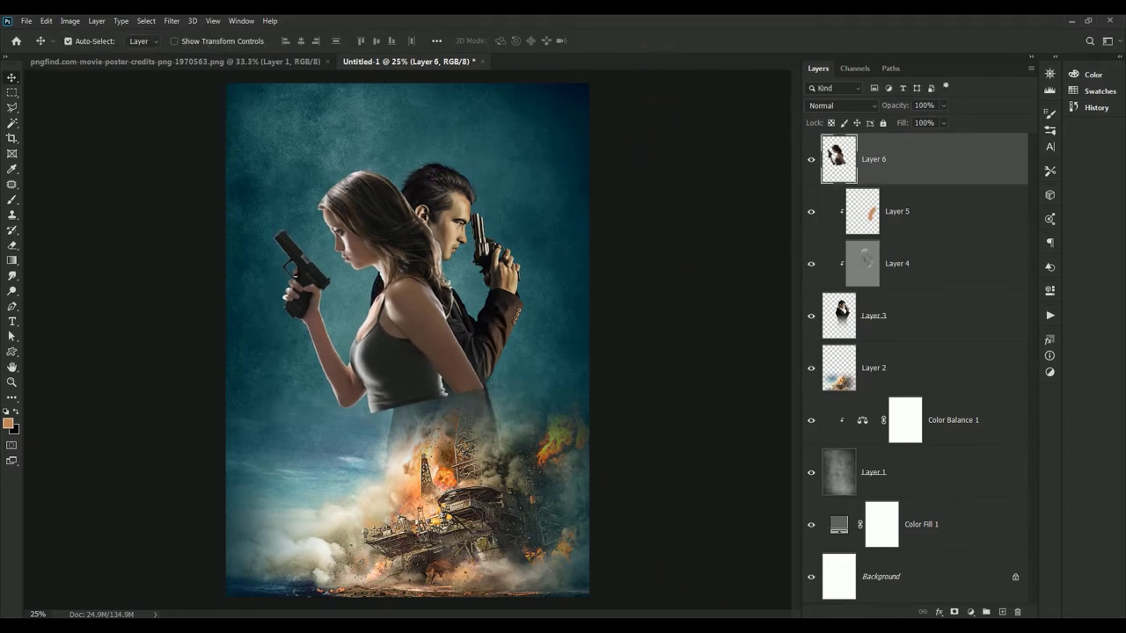
{"action": "left_click", "coordinate": [172, 20]}
Grade Layer 6 in Camera Raw: Contrast +30, Highlights -44, Shadows +27, Clarity +46, Saturation +31
{"action": "left_click", "coordinate": [202, 91]}
{"action": "type", "text": "+20"}
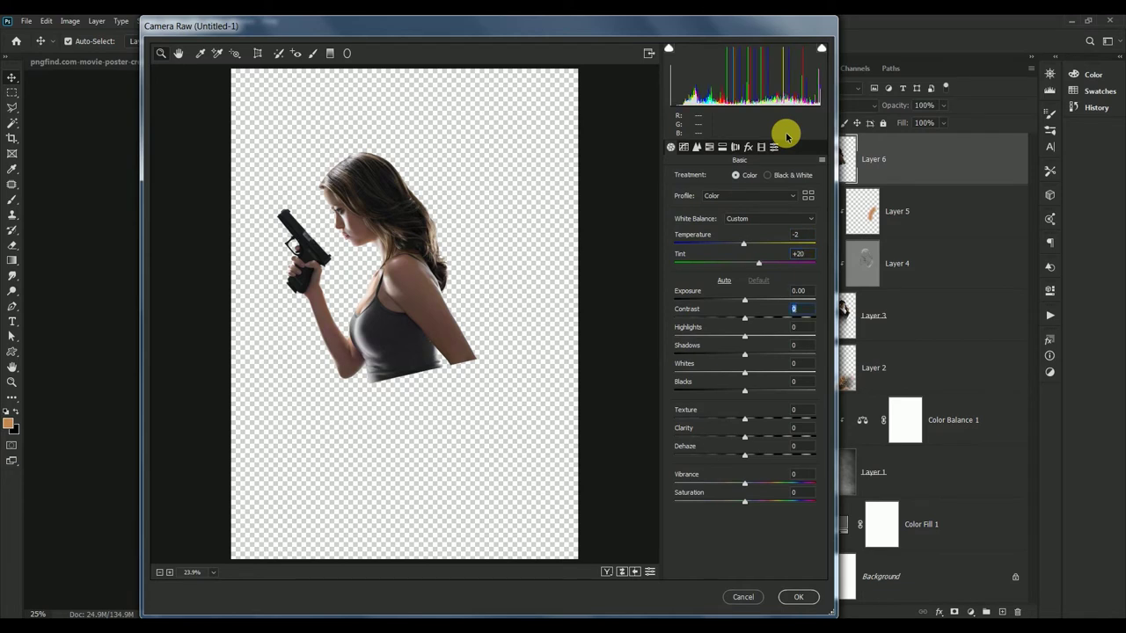
{"action": "type", "text": "+30"}
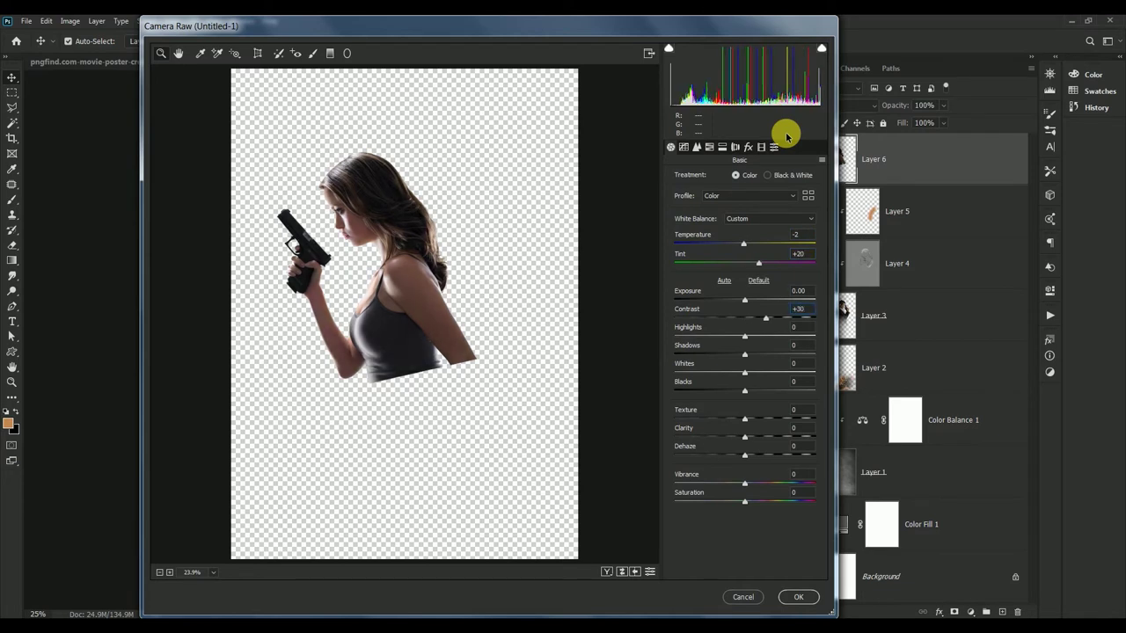
{"action": "type", "text": "44"}
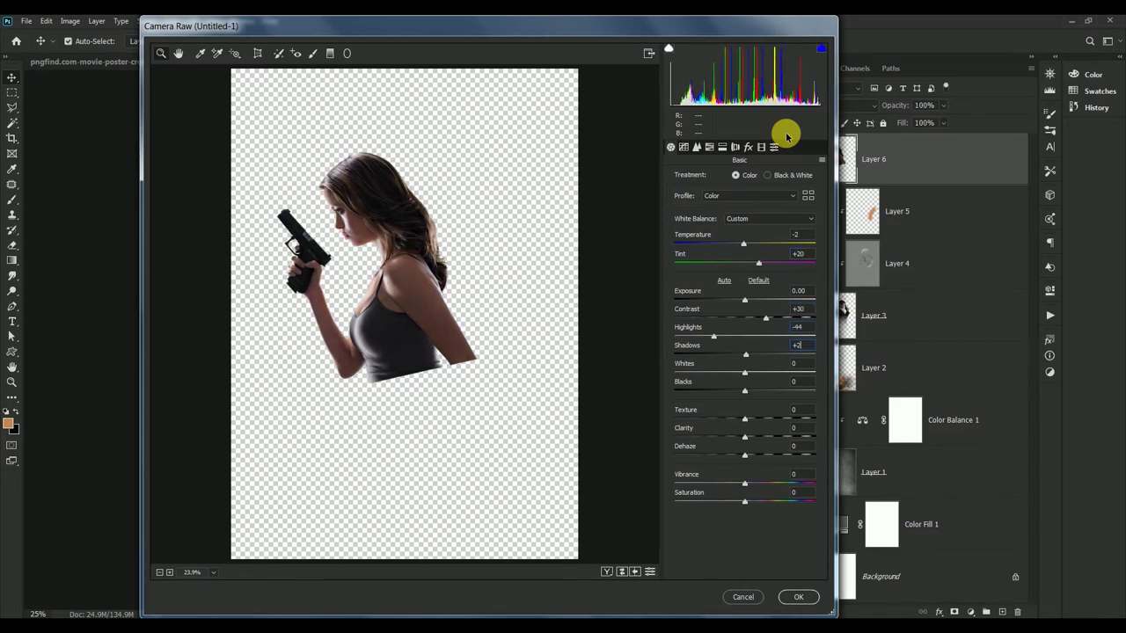
{"action": "type", "text": "7"}
{"action": "key", "text": "Tab"}
{"action": "type", "text": "+20"}
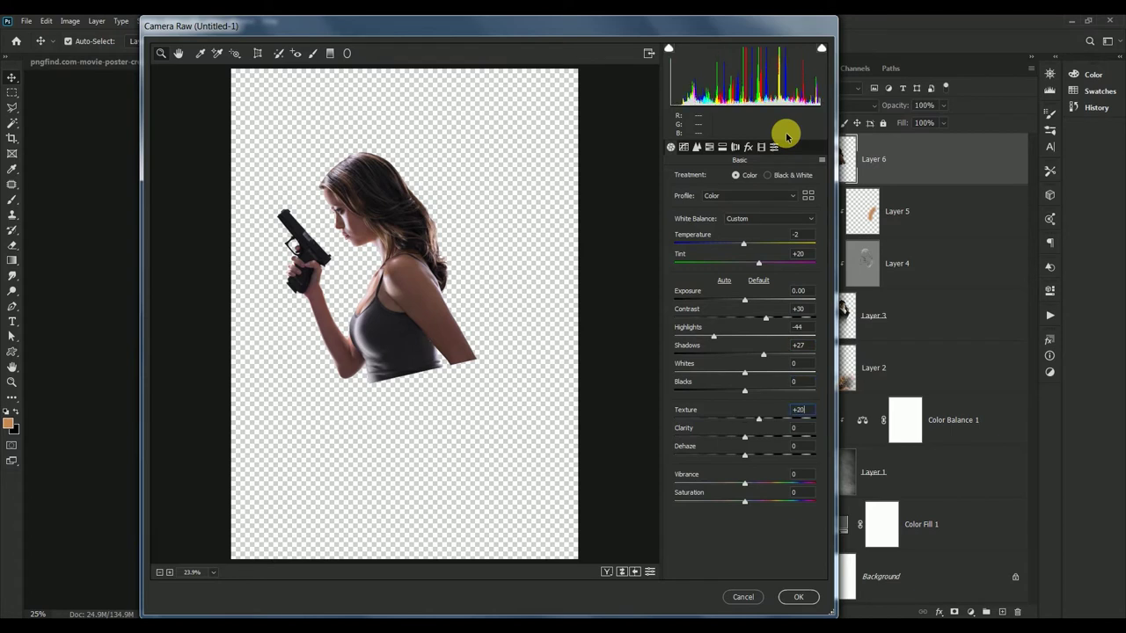
{"action": "key", "text": "Tab"}
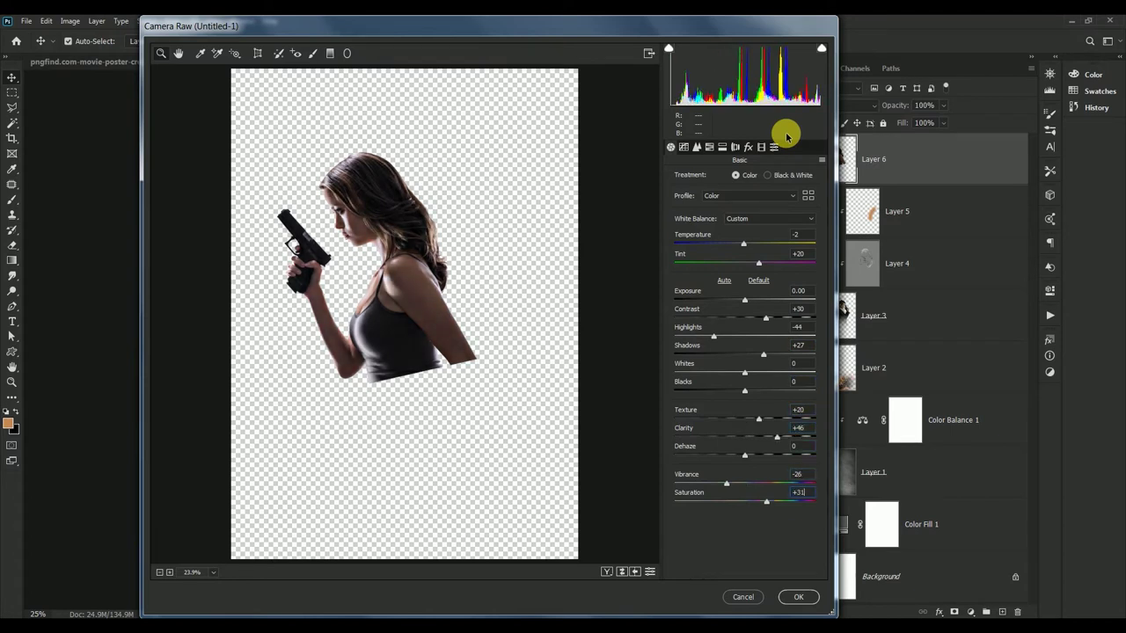
{"action": "left_click", "coordinate": [798, 597]}
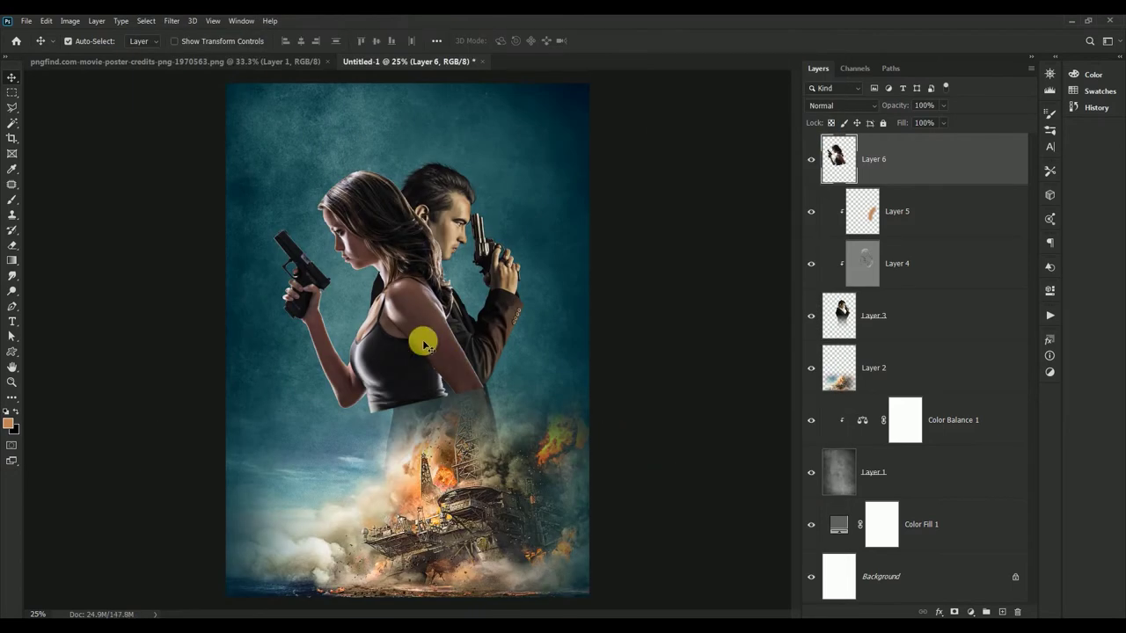
Smudge the woman's jawline, neck and cheek at 20% strength to soften her skin
{"action": "scroll", "coordinate": [422, 342], "scroll_direction": "up", "scroll_amount": 1}
{"action": "scroll", "coordinate": [422, 343], "scroll_direction": "up", "scroll_amount": 1}
{"action": "scroll", "coordinate": [422, 343], "scroll_direction": "down", "scroll_amount": 1}
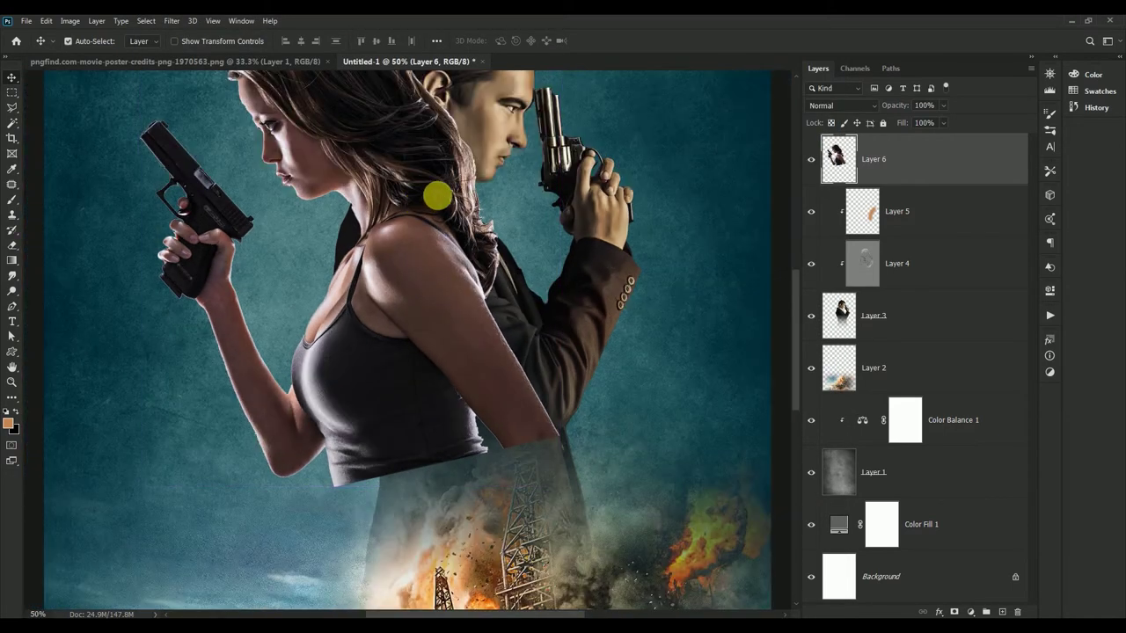
{"action": "scroll", "coordinate": [449, 255], "scroll_direction": "up", "scroll_amount": 1}
{"action": "scroll", "coordinate": [464, 299], "scroll_direction": "down", "scroll_amount": 1}
{"action": "scroll", "coordinate": [465, 268], "scroll_direction": "up", "scroll_amount": 1}
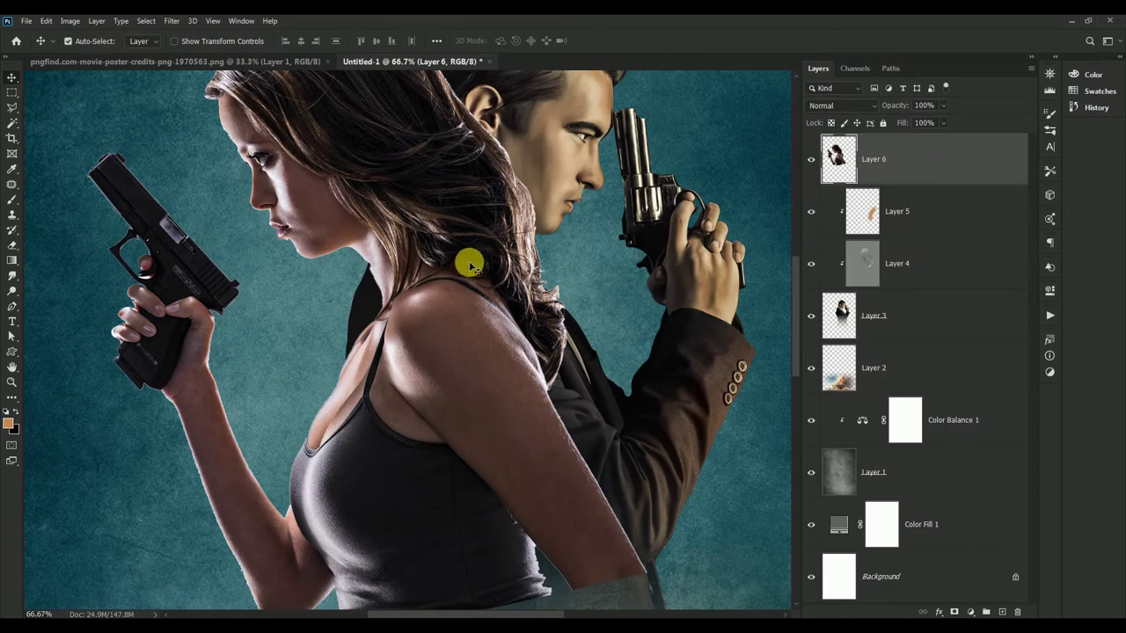
{"action": "left_click_drag", "start_coordinate": [466, 232], "coordinate": [473, 310]}
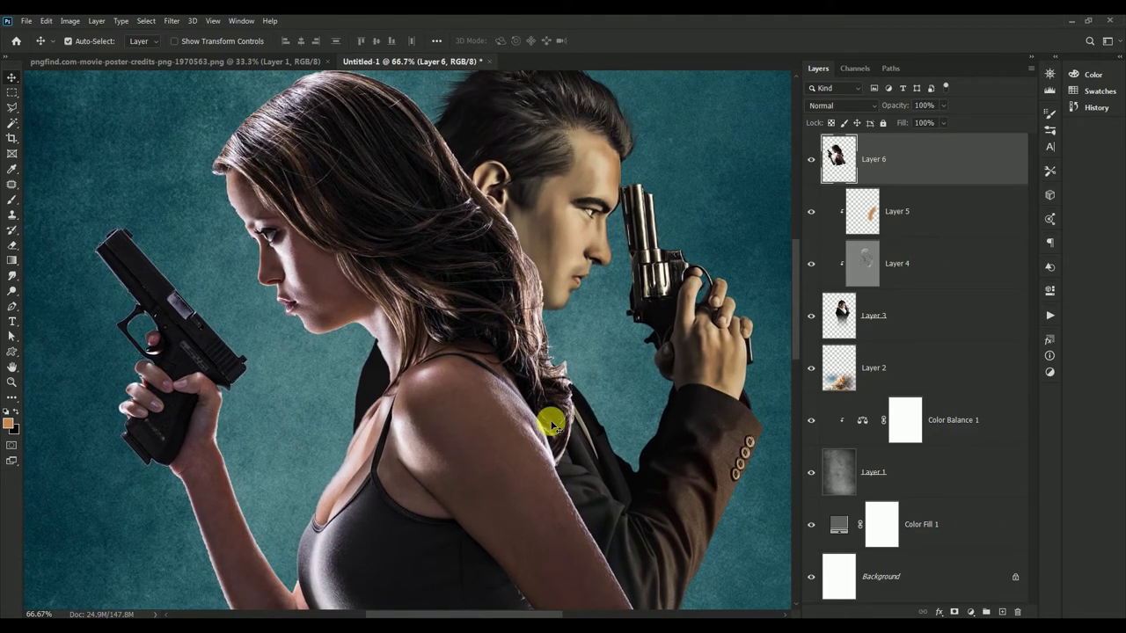
{"action": "left_click", "coordinate": [13, 277]}
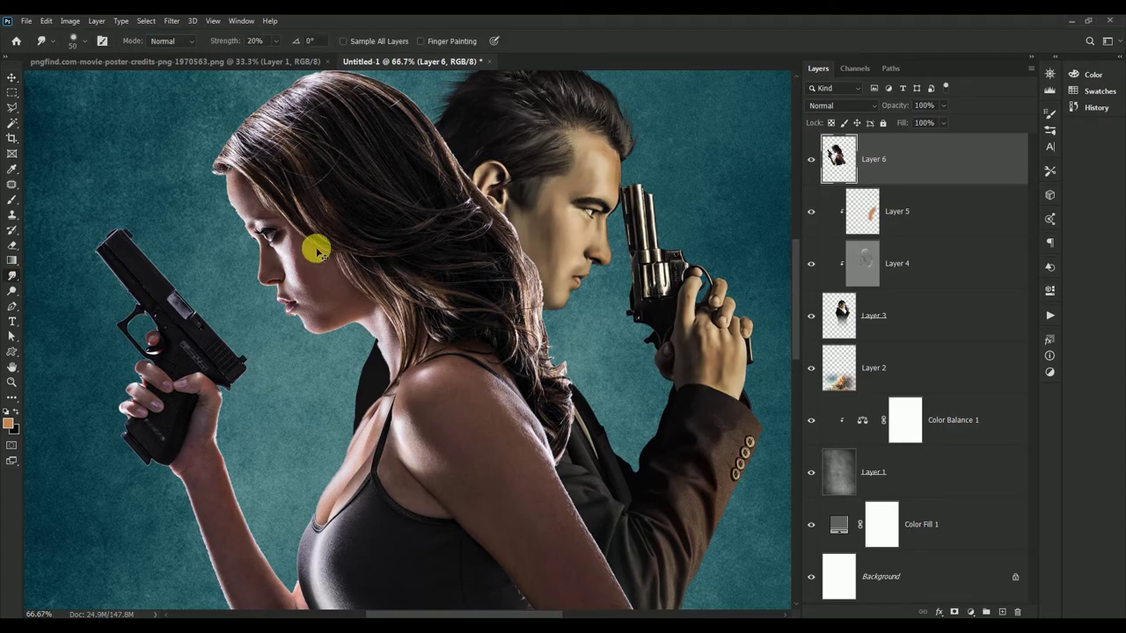
{"action": "scroll", "coordinate": [316, 253], "scroll_direction": "up", "scroll_amount": 1}
{"action": "scroll", "coordinate": [322, 241], "scroll_direction": "up", "scroll_amount": 1}
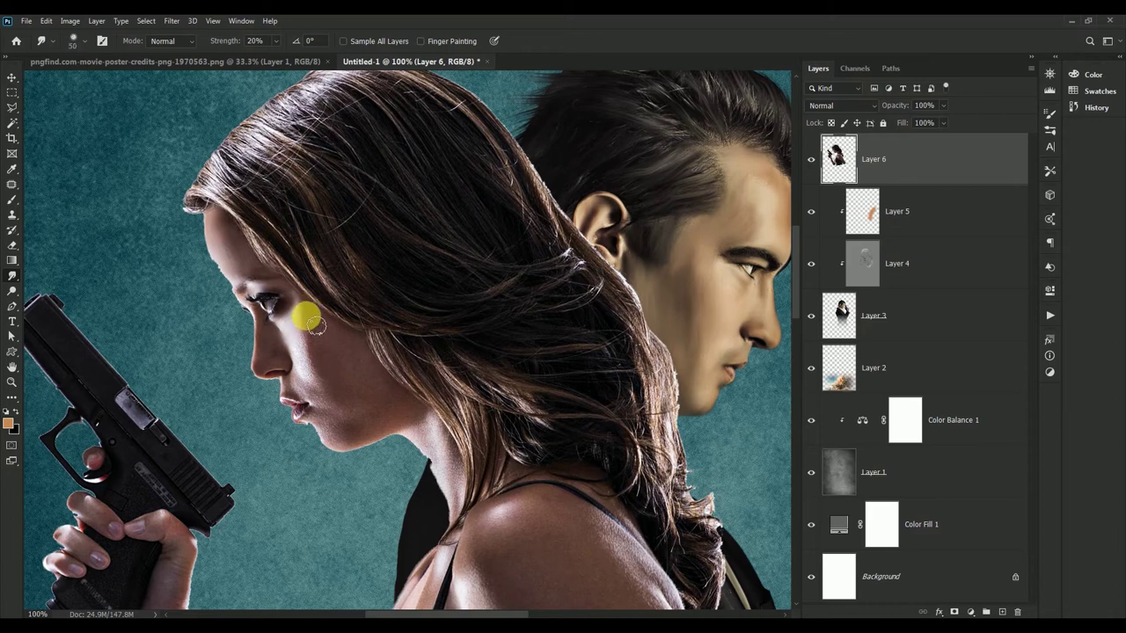
{"action": "key", "text": "bracketright"}
{"action": "key", "text": "bracketright"}
{"action": "key", "text": "bracketright"}
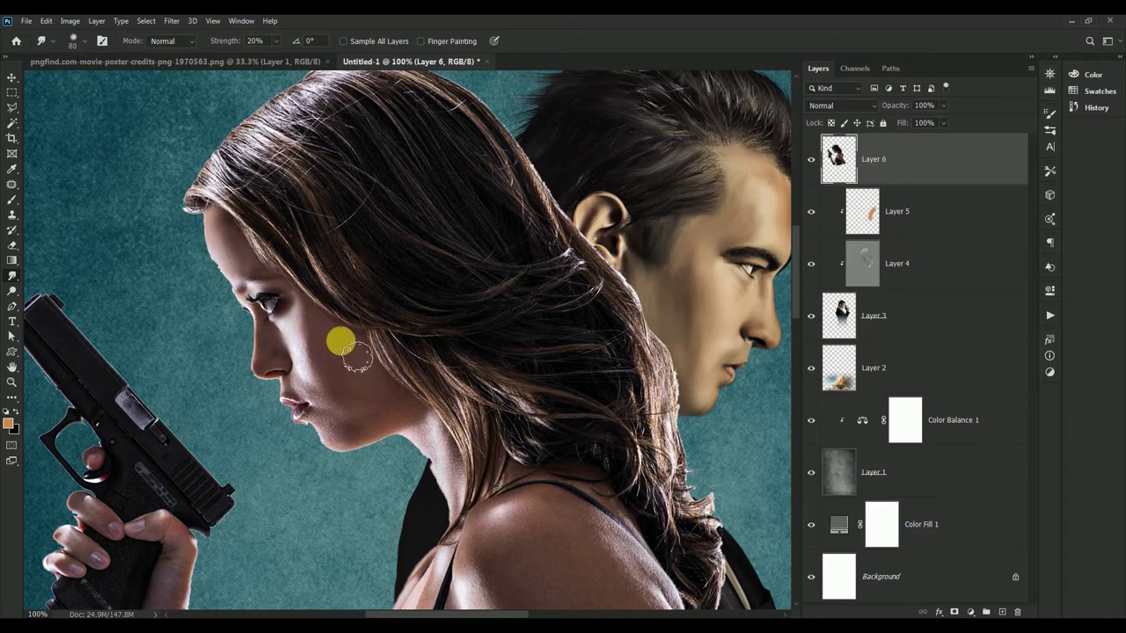
{"action": "key", "text": "bracketleft"}
{"action": "left_click_drag", "start_coordinate": [373, 430], "coordinate": [407, 413]}
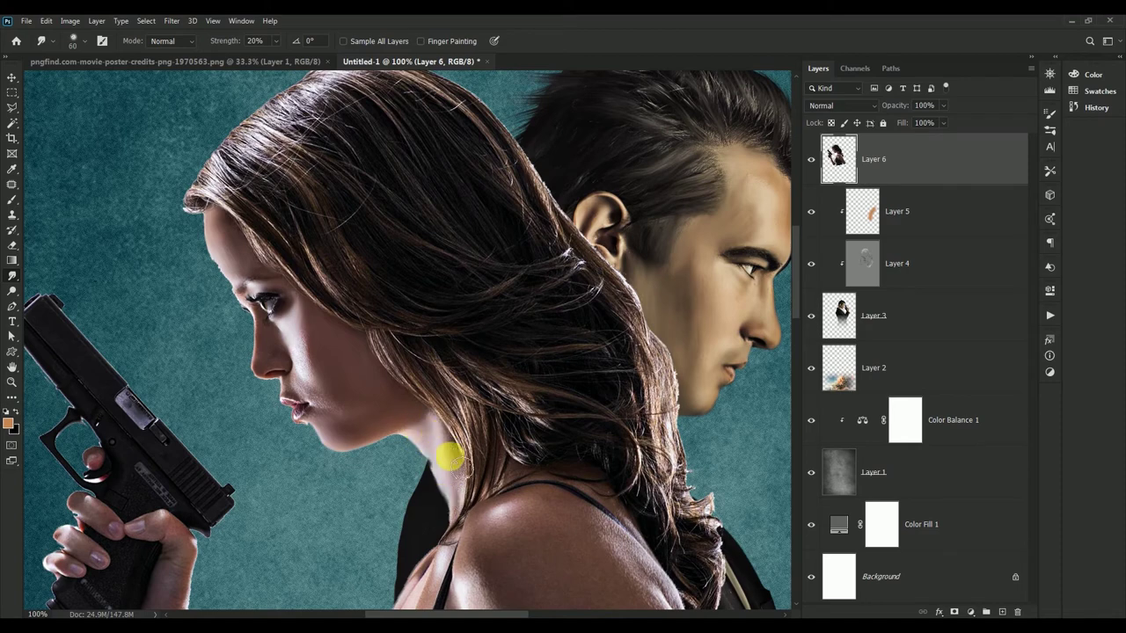
{"action": "left_click_drag", "start_coordinate": [437, 437], "coordinate": [312, 398]}
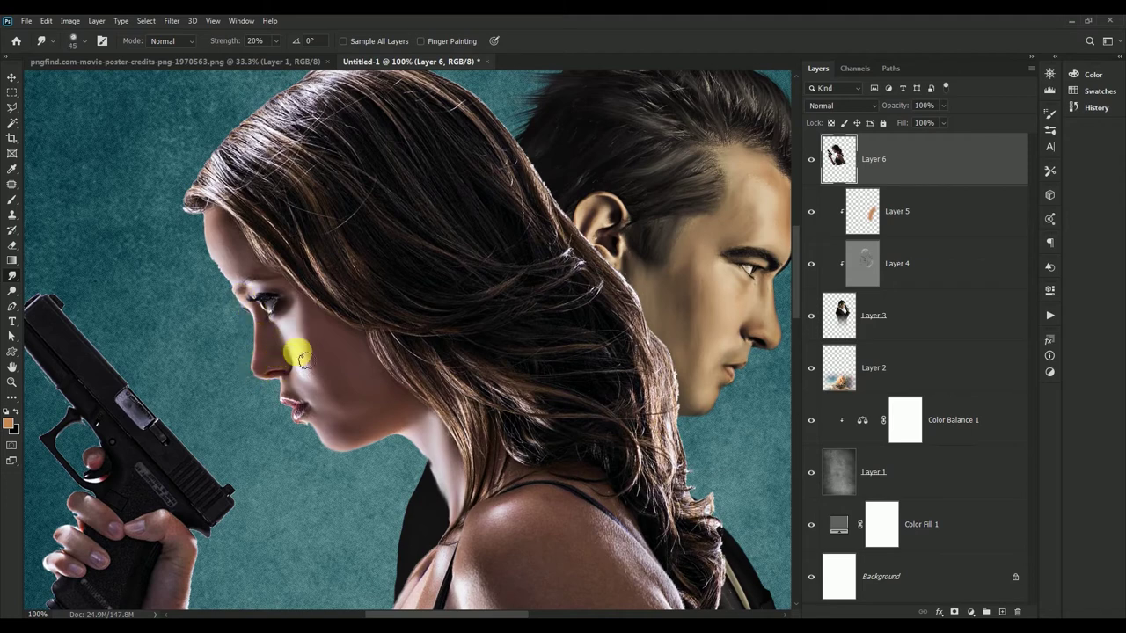
{"action": "mouse_move", "coordinate": [346, 349]}
{"action": "left_mouse_down"}
{"action": "mouse_move", "coordinate": [322, 379]}
{"action": "mouse_move", "coordinate": [364, 420]}
{"action": "mouse_move", "coordinate": [387, 387]}
{"action": "left_mouse_up"}
Smooth the skin beside her nose, the lower lip corner and her neck with smaller brushes
{"action": "scroll", "coordinate": [320, 403], "scroll_direction": "up", "scroll_amount": 3}
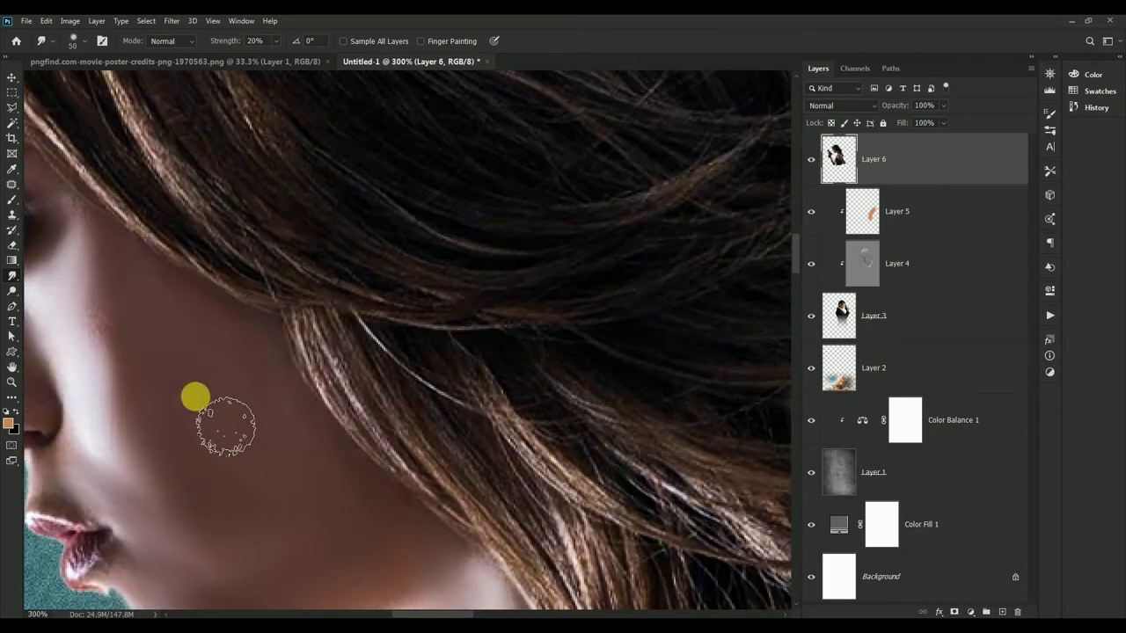
{"action": "key", "text": "bracketleft"}
{"action": "left_click_drag", "start_coordinate": [238, 282], "coordinate": [276, 327]}
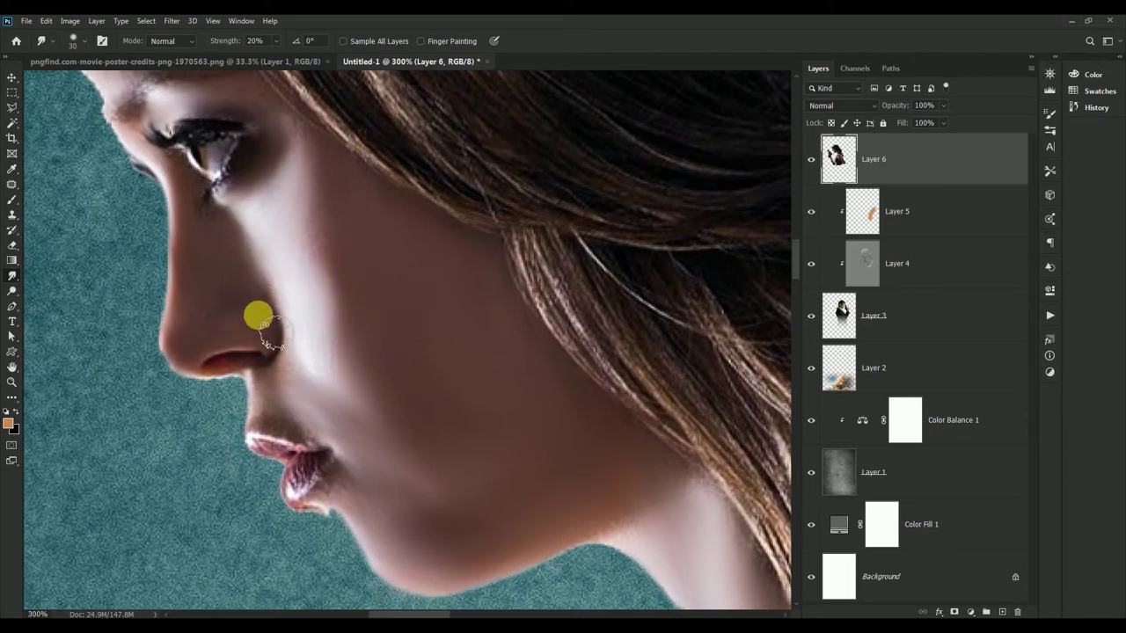
{"action": "key", "text": "bracketleft"}
{"action": "mouse_move", "coordinate": [234, 284]}
{"action": "left_mouse_down"}
{"action": "mouse_move", "coordinate": [263, 310]}
{"action": "mouse_move", "coordinate": [227, 385]}
{"action": "left_mouse_up"}
{"action": "key", "text": "bracketleft"}
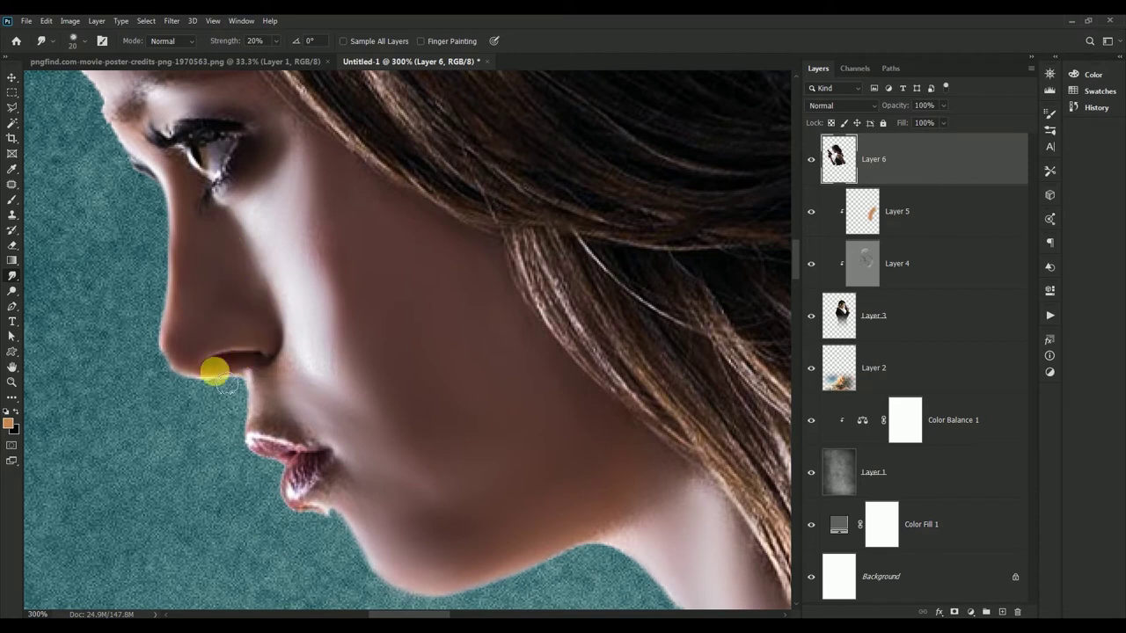
{"action": "mouse_move", "coordinate": [339, 469]}
{"action": "left_mouse_down"}
{"action": "mouse_move", "coordinate": [314, 495]}
{"action": "mouse_move", "coordinate": [357, 495]}
{"action": "mouse_move", "coordinate": [290, 492]}
{"action": "mouse_move", "coordinate": [297, 456]}
{"action": "left_mouse_up"}
{"action": "key", "text": "bracketright"}
{"action": "key", "text": "bracketleft"}
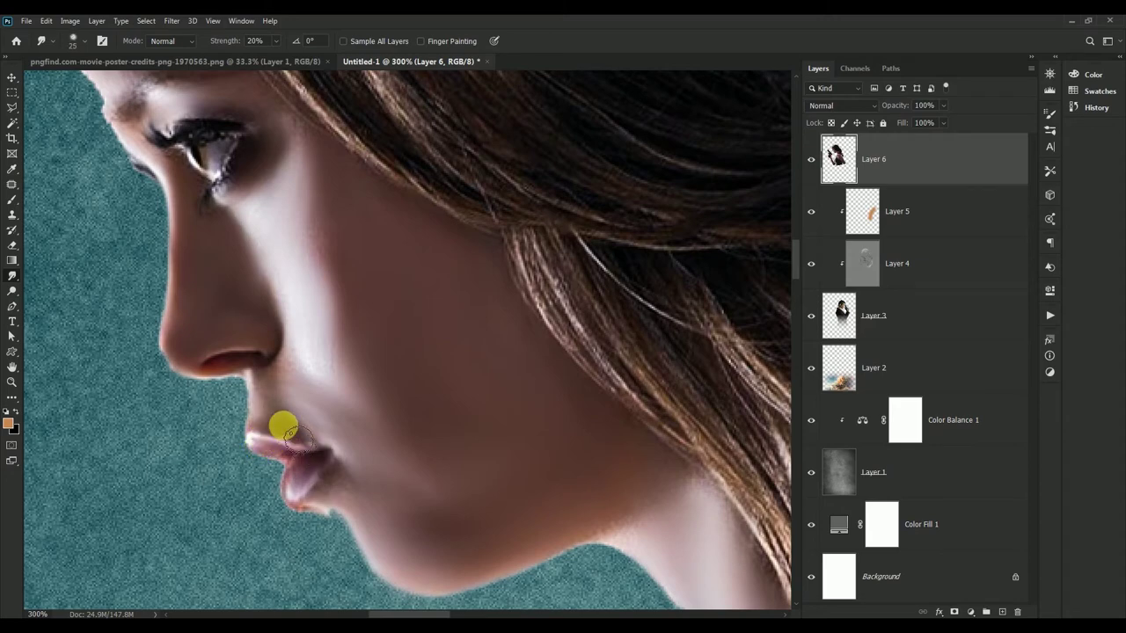
{"action": "left_click_drag", "start_coordinate": [484, 422], "coordinate": [284, 296]}
{"action": "key", "text": "bracketright"}
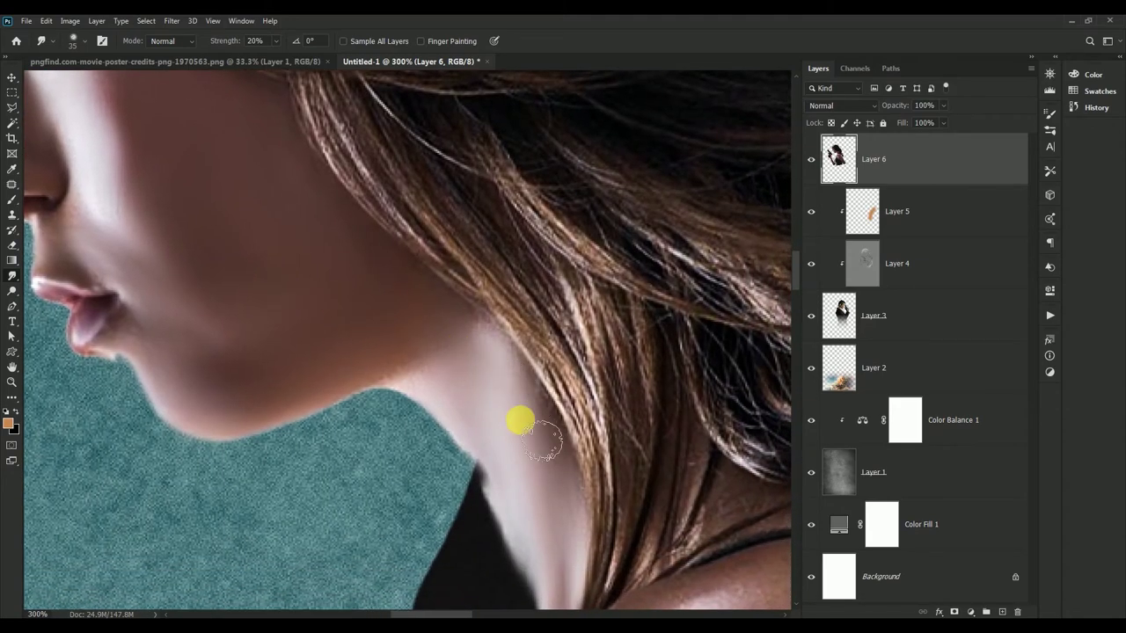
{"action": "mouse_move", "coordinate": [544, 440]}
{"action": "left_mouse_down"}
{"action": "mouse_move", "coordinate": [540, 462]}
{"action": "mouse_move", "coordinate": [440, 396]}
{"action": "mouse_move", "coordinate": [537, 448]}
{"action": "mouse_move", "coordinate": [526, 444]}
{"action": "left_mouse_up"}
Smudge across the woman's shoulder with a larger brush
{"action": "key", "text": "bracketright"}
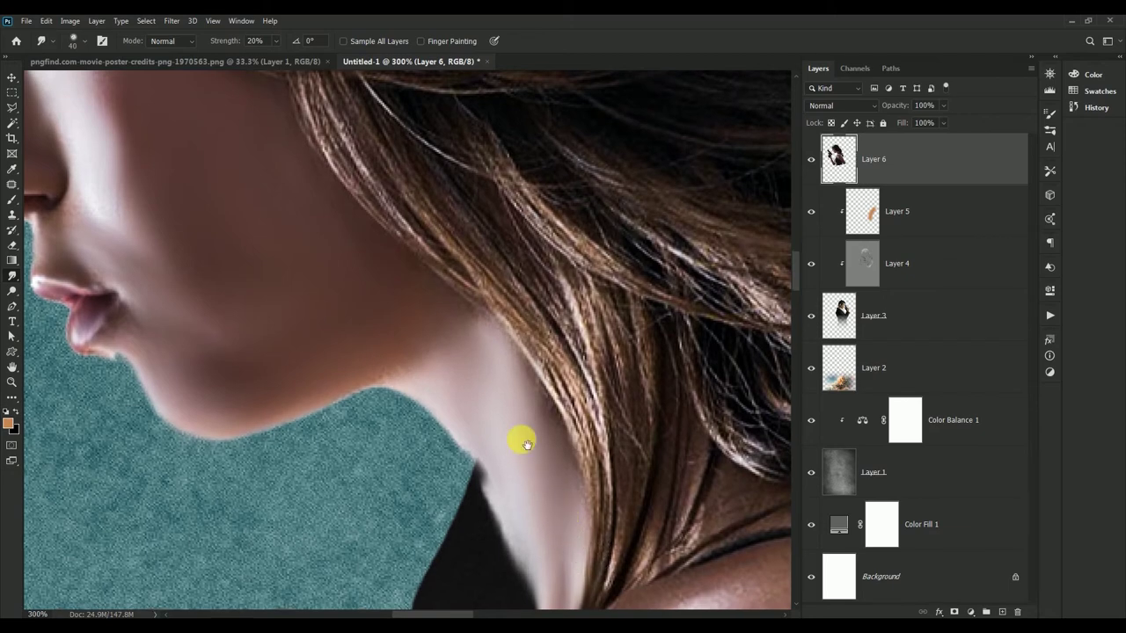
{"action": "scroll", "coordinate": [606, 314], "scroll_direction": "down", "scroll_amount": 1}
{"action": "scroll", "coordinate": [625, 309], "scroll_direction": "down", "scroll_amount": 1}
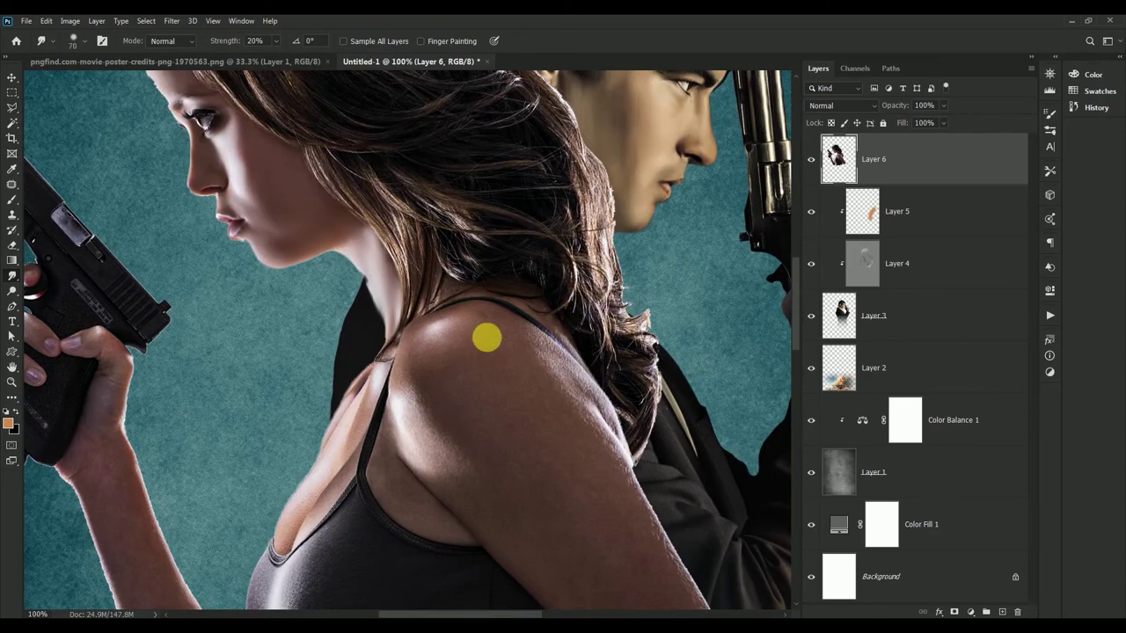
{"action": "key", "text": "bracketright"}
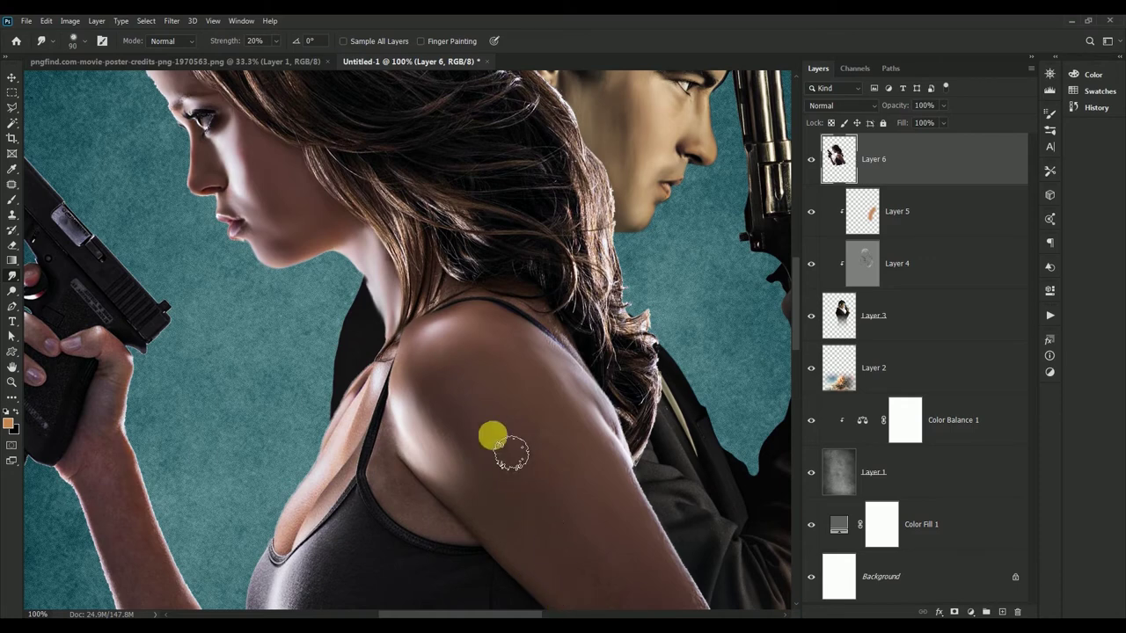
{"action": "left_click_drag", "start_coordinate": [628, 602], "coordinate": [502, 340]}
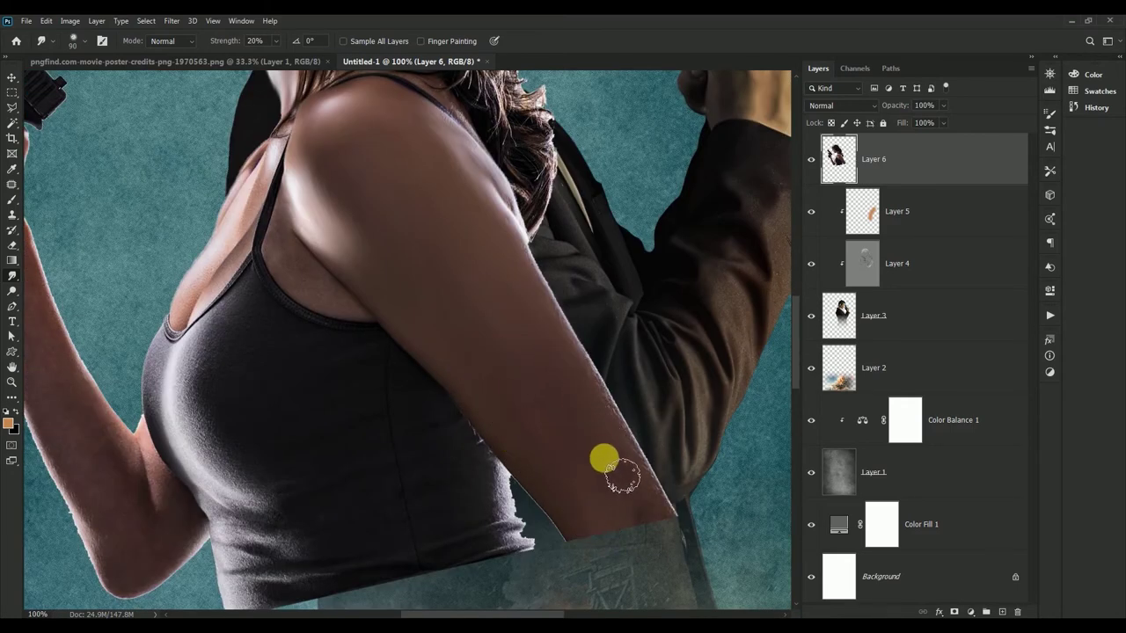
{"action": "scroll", "coordinate": [513, 397], "scroll_direction": "left", "scroll_amount": 5}
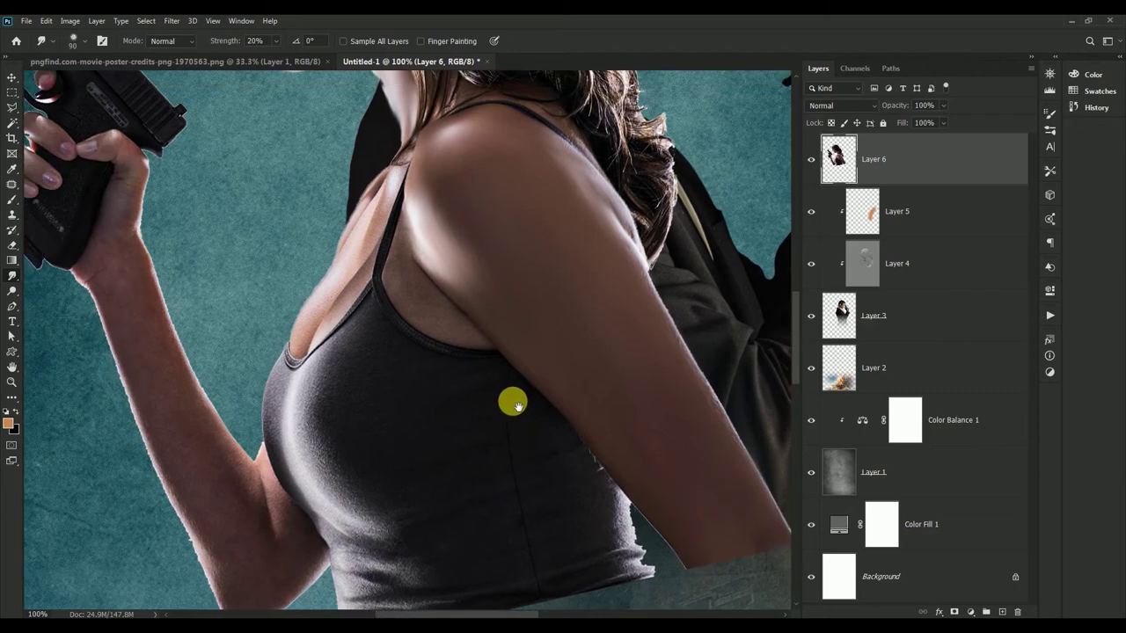
{"action": "key", "text": "bracketleft"}
{"action": "key", "text": "bracketleft"}
{"action": "key", "text": "bracketleft"}
{"action": "key", "text": "bracketleft"}
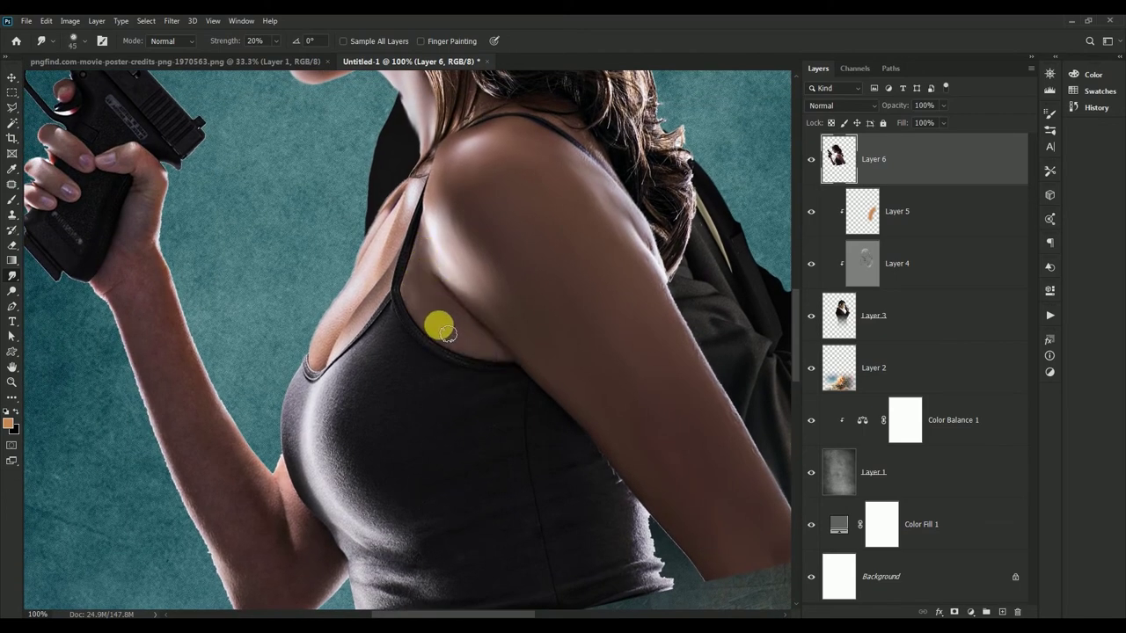
{"action": "key", "text": "bracketright"}
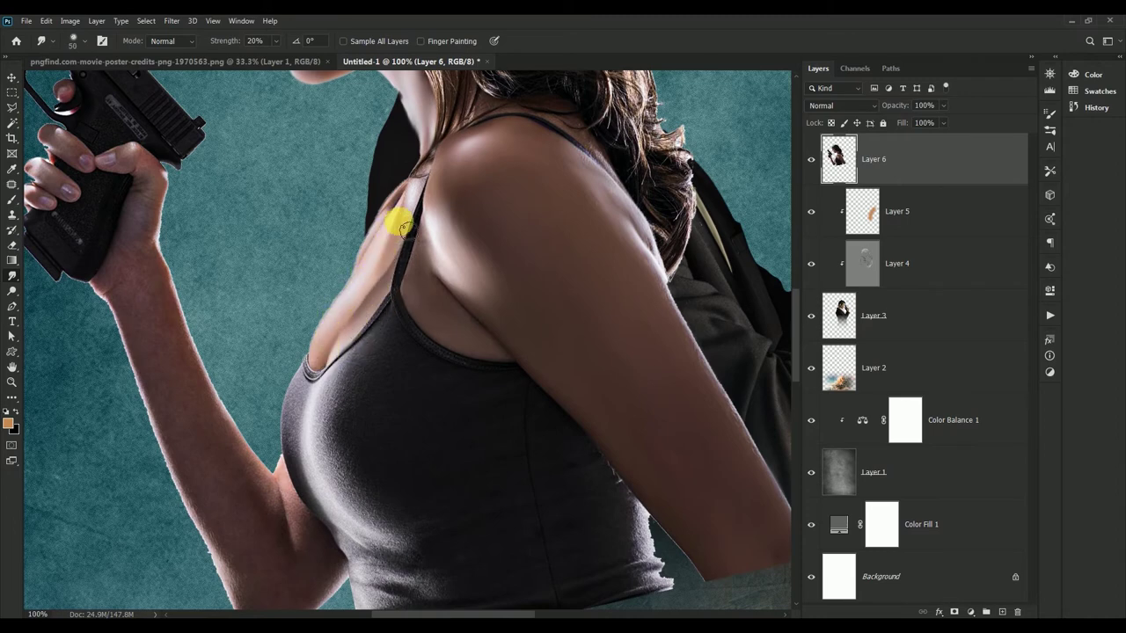
Smear the straps, tank top shading and highlight edge, and the forearm edge
{"action": "left_click_drag", "start_coordinate": [410, 310], "coordinate": [386, 368]}
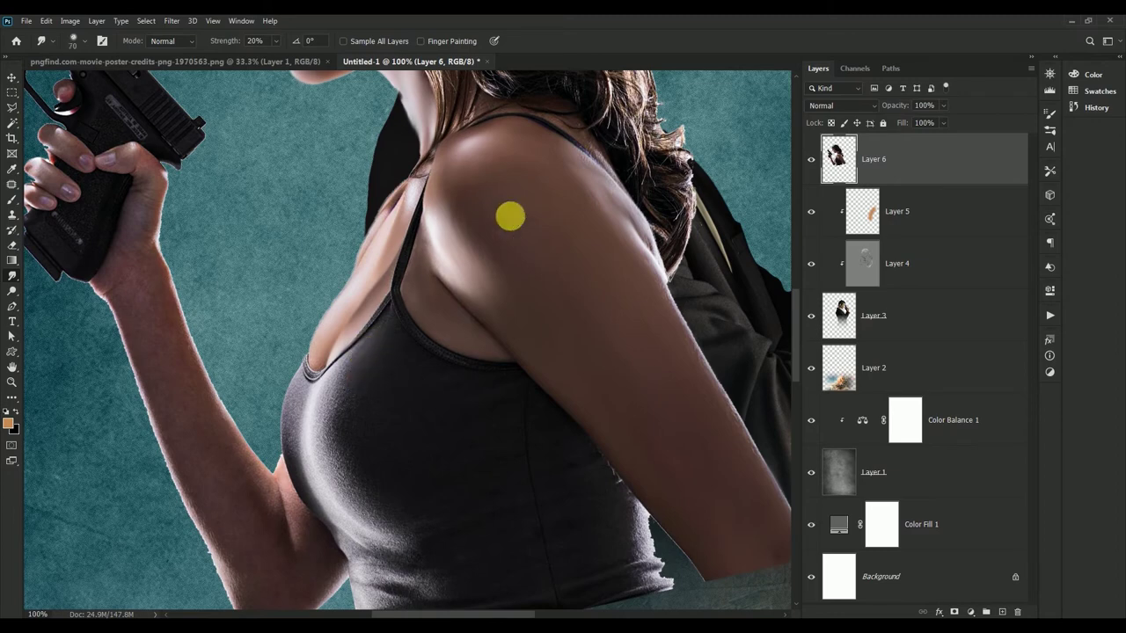
{"action": "mouse_move", "coordinate": [510, 215]}
{"action": "left_mouse_down"}
{"action": "mouse_move", "coordinate": [371, 340]}
{"action": "mouse_move", "coordinate": [358, 395]}
{"action": "mouse_move", "coordinate": [390, 360]}
{"action": "mouse_move", "coordinate": [387, 422]}
{"action": "mouse_move", "coordinate": [469, 399]}
{"action": "mouse_move", "coordinate": [452, 389]}
{"action": "mouse_move", "coordinate": [577, 527]}
{"action": "mouse_move", "coordinate": [613, 528]}
{"action": "mouse_move", "coordinate": [566, 545]}
{"action": "mouse_move", "coordinate": [575, 489]}
{"action": "mouse_move", "coordinate": [595, 453]}
{"action": "mouse_move", "coordinate": [648, 578]}
{"action": "mouse_move", "coordinate": [515, 484]}
{"action": "left_mouse_up"}
{"action": "scroll", "coordinate": [516, 484], "scroll_direction": "down", "scroll_amount": 4}
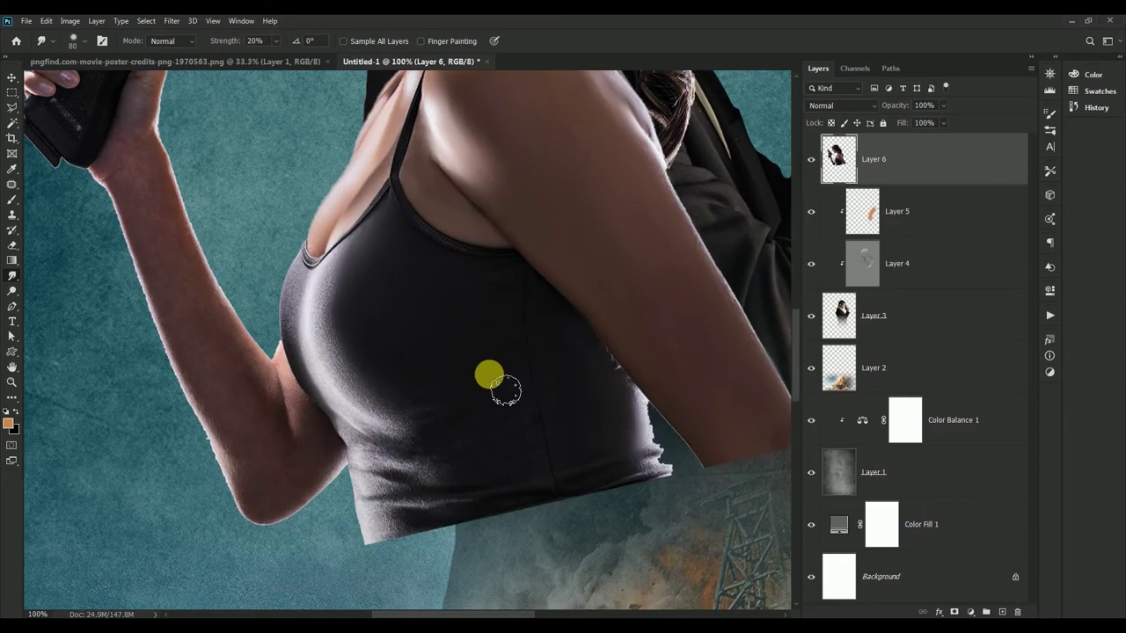
{"action": "mouse_move", "coordinate": [506, 390]}
{"action": "left_mouse_down"}
{"action": "mouse_move", "coordinate": [389, 394]}
{"action": "mouse_move", "coordinate": [294, 269]}
{"action": "mouse_move", "coordinate": [294, 307]}
{"action": "mouse_move", "coordinate": [377, 477]}
{"action": "mouse_move", "coordinate": [450, 505]}
{"action": "mouse_move", "coordinate": [533, 465]}
{"action": "mouse_move", "coordinate": [444, 370]}
{"action": "mouse_move", "coordinate": [410, 512]}
{"action": "mouse_move", "coordinate": [502, 460]}
{"action": "mouse_move", "coordinate": [459, 349]}
{"action": "mouse_move", "coordinate": [379, 288]}
{"action": "mouse_move", "coordinate": [495, 326]}
{"action": "mouse_move", "coordinate": [464, 308]}
{"action": "mouse_move", "coordinate": [503, 251]}
{"action": "mouse_move", "coordinate": [442, 236]}
{"action": "mouse_move", "coordinate": [394, 176]}
{"action": "left_mouse_up"}
{"action": "left_click_drag", "start_coordinate": [447, 267], "coordinate": [504, 428]}
{"action": "left_click_drag", "start_coordinate": [489, 246], "coordinate": [497, 255]}
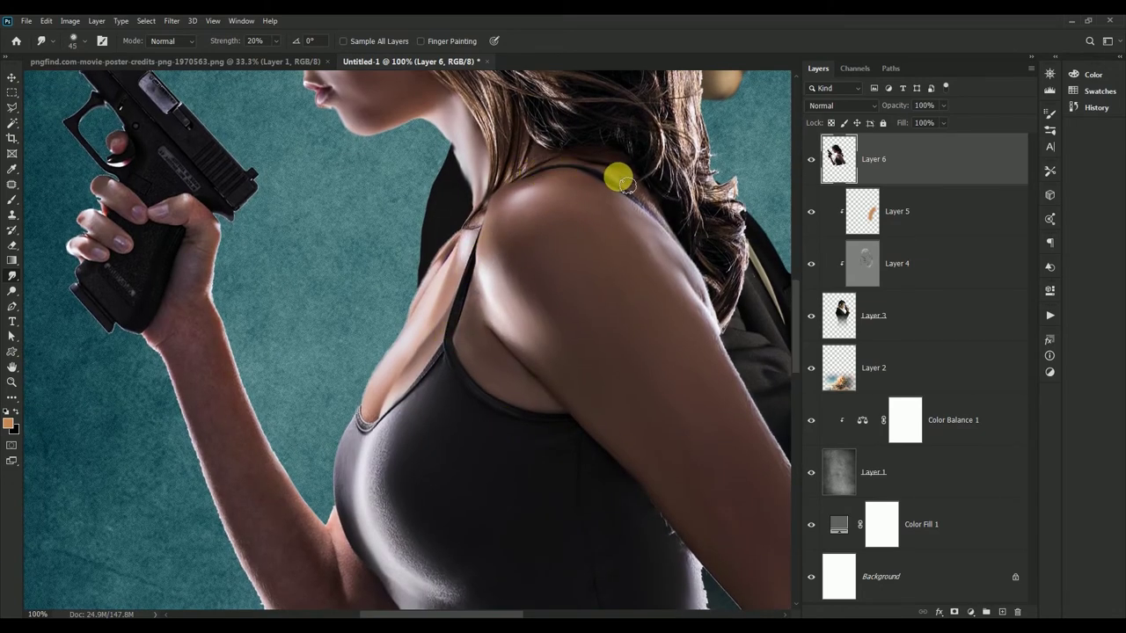
{"action": "mouse_move", "coordinate": [353, 335]}
{"action": "left_mouse_down"}
{"action": "mouse_move", "coordinate": [357, 301]}
{"action": "mouse_move", "coordinate": [338, 279]}
{"action": "left_mouse_up"}
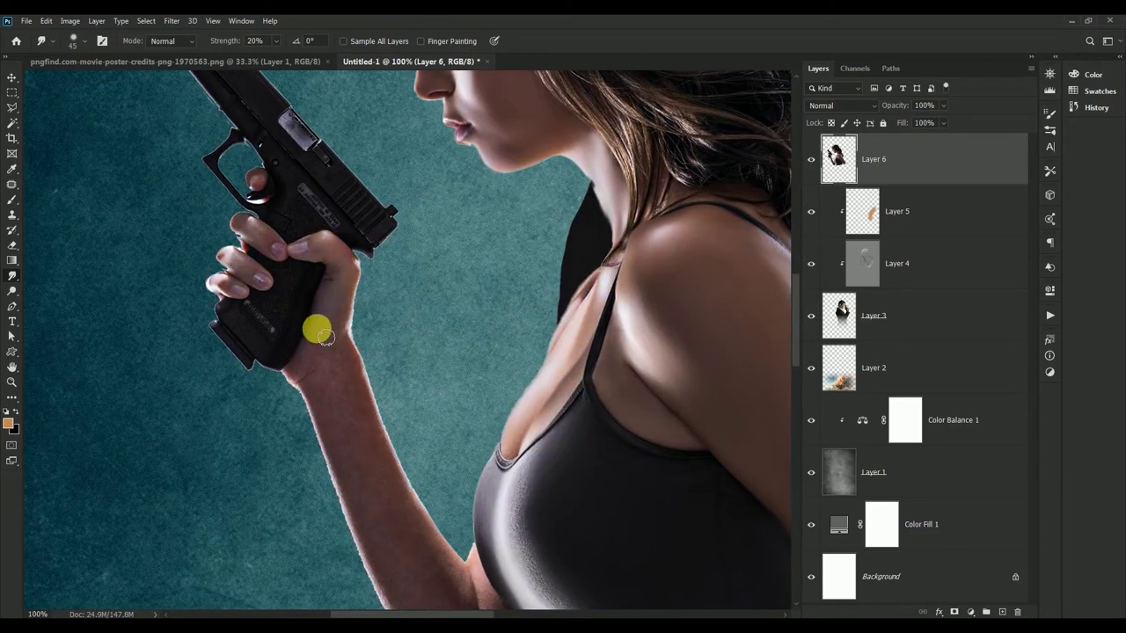
{"action": "mouse_move", "coordinate": [342, 357]}
{"action": "left_mouse_down"}
{"action": "mouse_move", "coordinate": [309, 385]}
{"action": "mouse_move", "coordinate": [355, 426]}
{"action": "mouse_move", "coordinate": [373, 466]}
{"action": "mouse_move", "coordinate": [328, 404]}
{"action": "mouse_move", "coordinate": [386, 440]}
{"action": "mouse_move", "coordinate": [385, 540]}
{"action": "mouse_move", "coordinate": [405, 476]}
{"action": "mouse_move", "coordinate": [445, 538]}
{"action": "left_mouse_up"}
{"action": "scroll", "coordinate": [446, 538], "scroll_direction": "down", "scroll_amount": 3}
{"action": "mouse_move", "coordinate": [416, 440]}
{"action": "left_mouse_down"}
{"action": "mouse_move", "coordinate": [416, 480]}
{"action": "mouse_move", "coordinate": [492, 524]}
{"action": "mouse_move", "coordinate": [439, 427]}
{"action": "mouse_move", "coordinate": [410, 460]}
{"action": "mouse_move", "coordinate": [473, 475]}
{"action": "mouse_move", "coordinate": [514, 510]}
{"action": "mouse_move", "coordinate": [432, 502]}
{"action": "mouse_move", "coordinate": [472, 460]}
{"action": "mouse_move", "coordinate": [380, 374]}
{"action": "mouse_move", "coordinate": [448, 448]}
{"action": "left_mouse_up"}
Smear the fingers gripping the gun and strands through the woman's hair
{"action": "key", "text": "bracketleft"}
{"action": "key", "text": "bracketleft"}
{"action": "left_click_drag", "start_coordinate": [405, 271], "coordinate": [360, 260]}
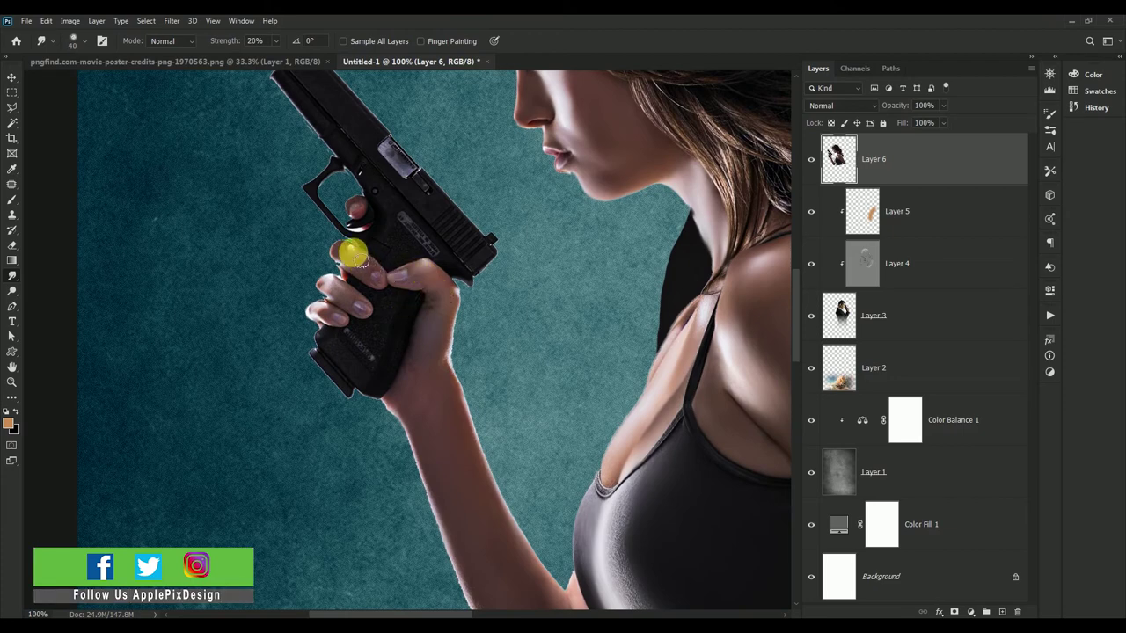
{"action": "mouse_move", "coordinate": [352, 216]}
{"action": "left_mouse_down"}
{"action": "mouse_move", "coordinate": [314, 293]}
{"action": "mouse_move", "coordinate": [320, 307]}
{"action": "mouse_move", "coordinate": [325, 290]}
{"action": "left_mouse_up"}
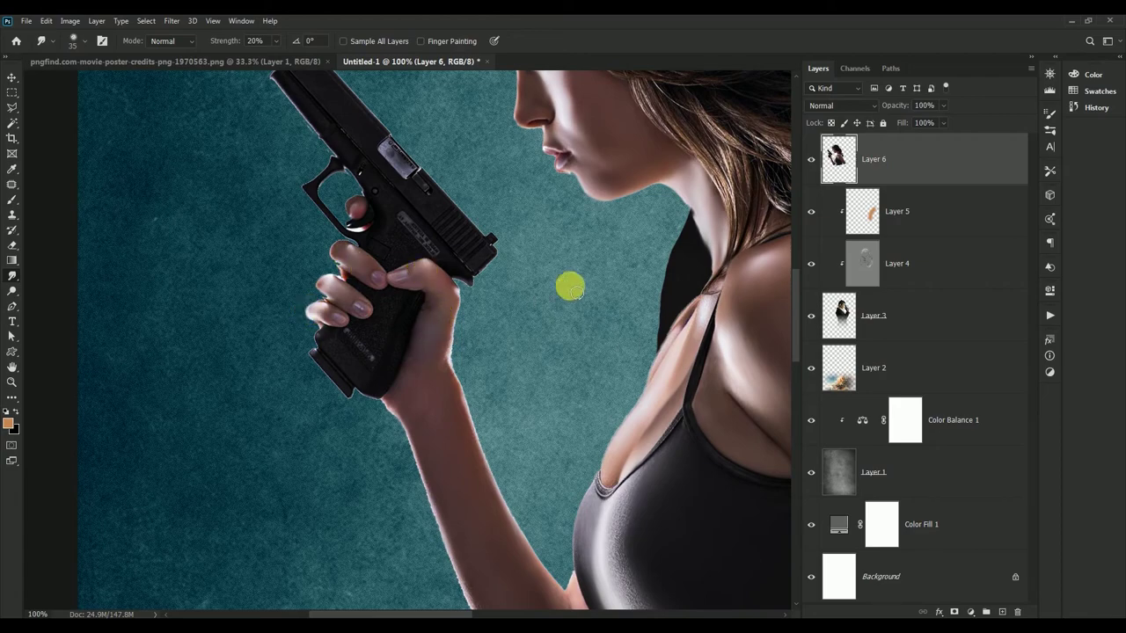
{"action": "mouse_move", "coordinate": [570, 288]}
{"action": "left_mouse_down"}
{"action": "mouse_move", "coordinate": [505, 410]}
{"action": "mouse_move", "coordinate": [477, 377]}
{"action": "mouse_move", "coordinate": [471, 411]}
{"action": "left_mouse_up"}
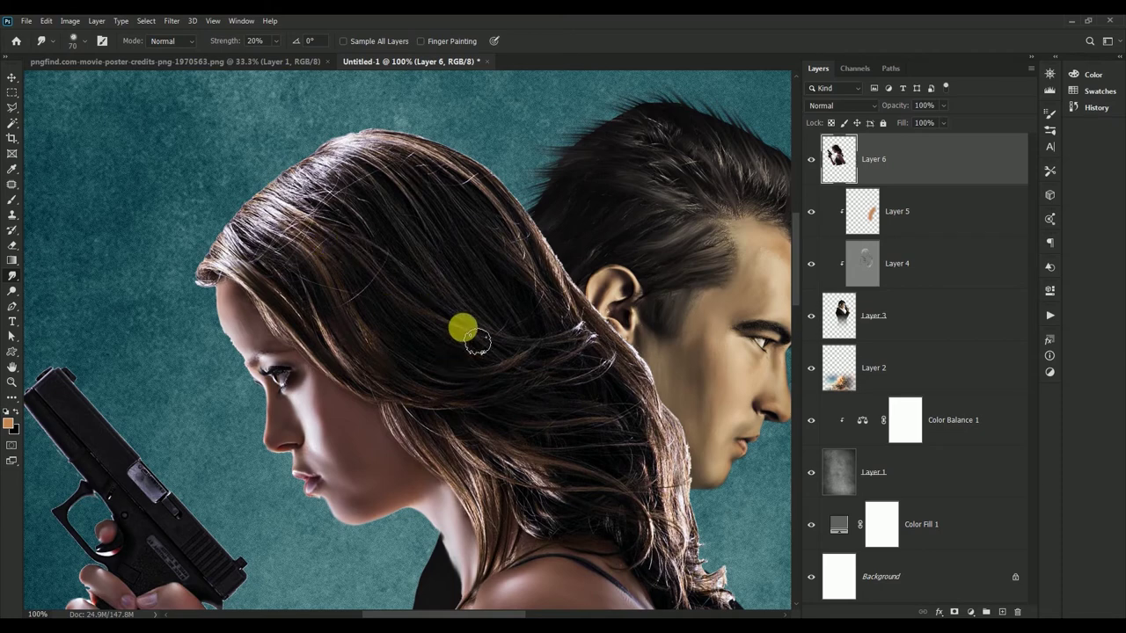
{"action": "key", "text": "bracketright"}
{"action": "key", "text": "bracketright"}
{"action": "mouse_move", "coordinate": [383, 373]}
{"action": "left_mouse_down"}
{"action": "mouse_move", "coordinate": [399, 421]}
{"action": "mouse_move", "coordinate": [517, 485]}
{"action": "mouse_move", "coordinate": [510, 463]}
{"action": "mouse_move", "coordinate": [567, 435]}
{"action": "mouse_move", "coordinate": [606, 340]}
{"action": "mouse_move", "coordinate": [697, 478]}
{"action": "mouse_move", "coordinate": [699, 545]}
{"action": "mouse_move", "coordinate": [648, 470]}
{"action": "mouse_move", "coordinate": [676, 473]}
{"action": "mouse_move", "coordinate": [631, 329]}
{"action": "mouse_move", "coordinate": [616, 401]}
{"action": "mouse_move", "coordinate": [660, 428]}
{"action": "mouse_move", "coordinate": [414, 340]}
{"action": "mouse_move", "coordinate": [442, 329]}
{"action": "mouse_move", "coordinate": [413, 355]}
{"action": "left_mouse_up"}
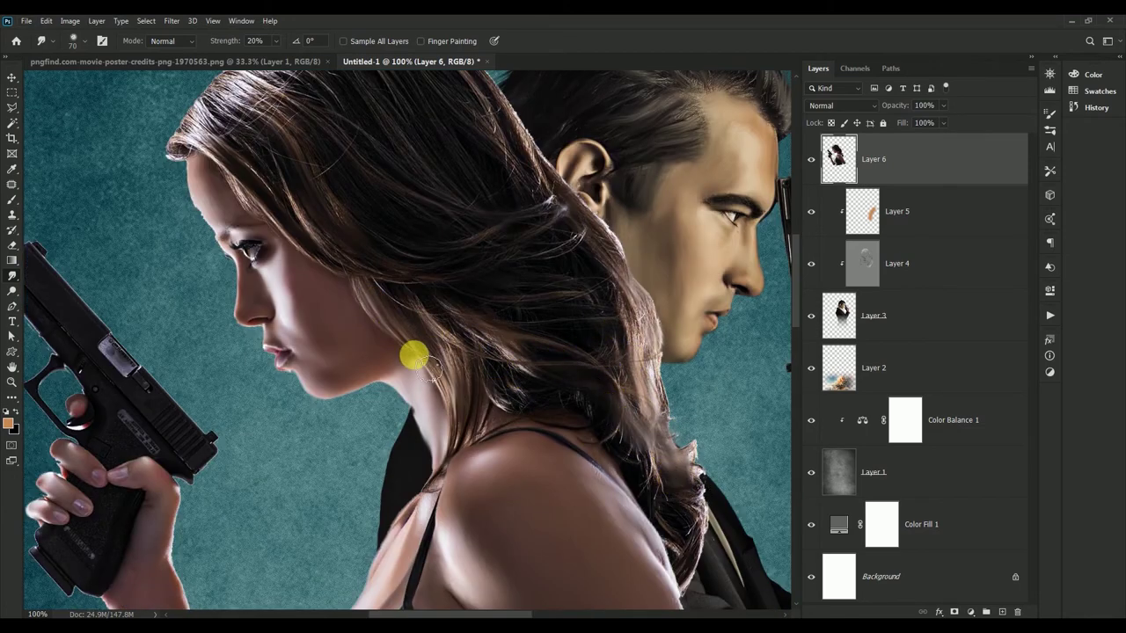
{"action": "scroll", "coordinate": [590, 427], "scroll_direction": "up", "scroll_amount": 3}
{"action": "scroll", "coordinate": [572, 382], "scroll_direction": "up", "scroll_amount": 2}
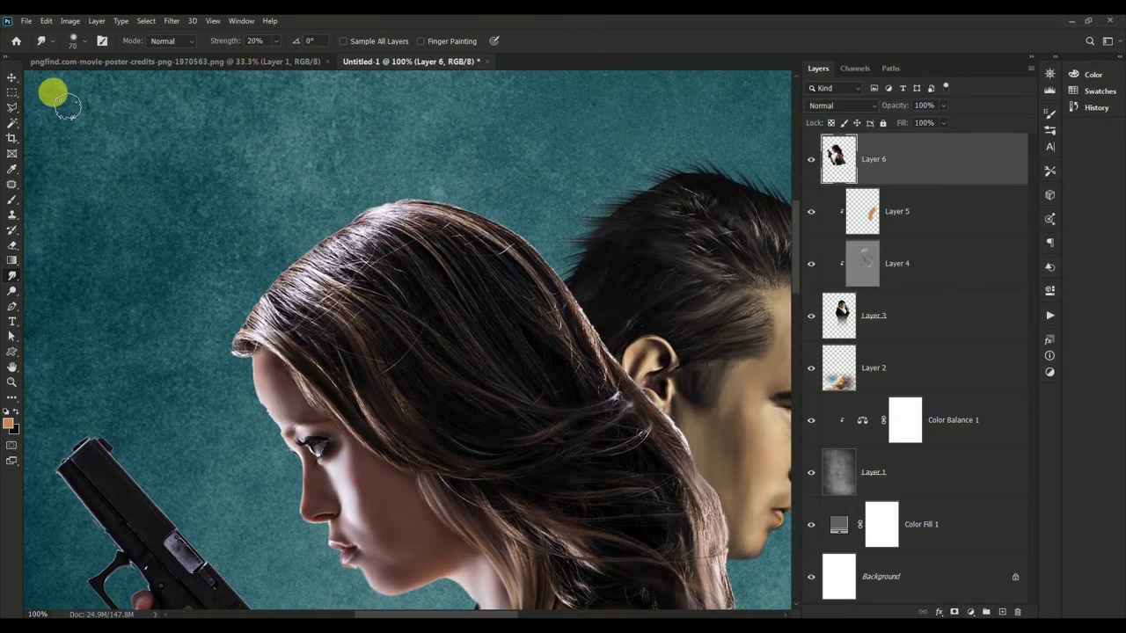
{"action": "left_click", "coordinate": [12, 78]}
{"action": "scroll", "coordinate": [407, 344], "scroll_direction": "down", "scroll_amount": 3}
{"action": "scroll", "coordinate": [407, 345], "scroll_direction": "right", "scroll_amount": 1}
{"action": "left_click", "coordinate": [68, 40]}
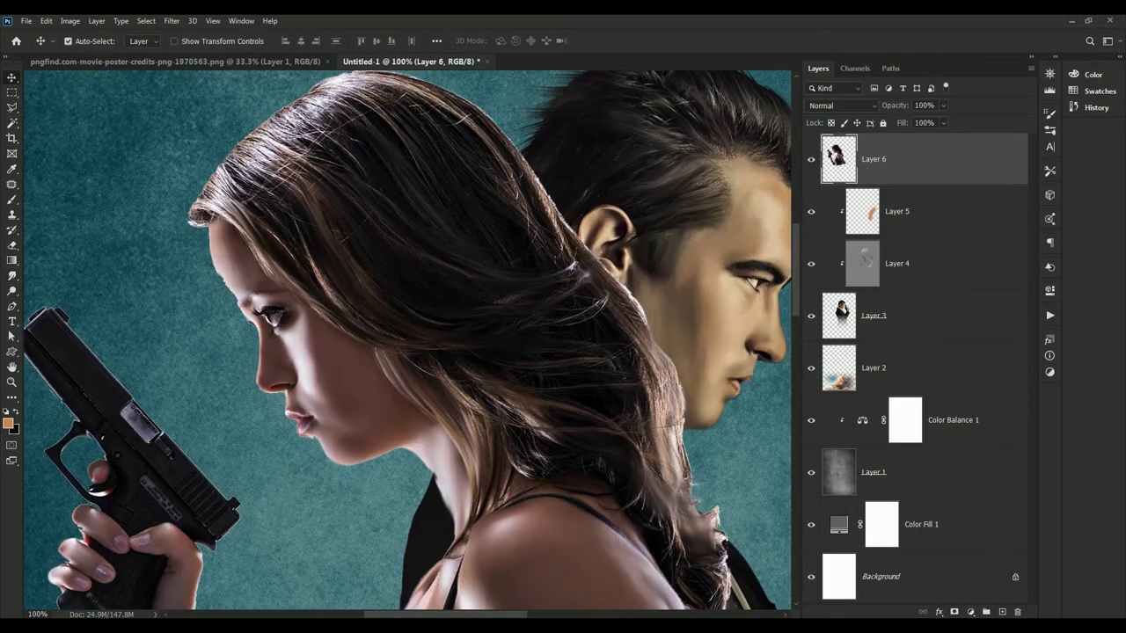
Smudge at 90% strength, dragging the woman's hair strands over the man's neck, ear and hairline
{"action": "left_click", "coordinate": [19, 273]}
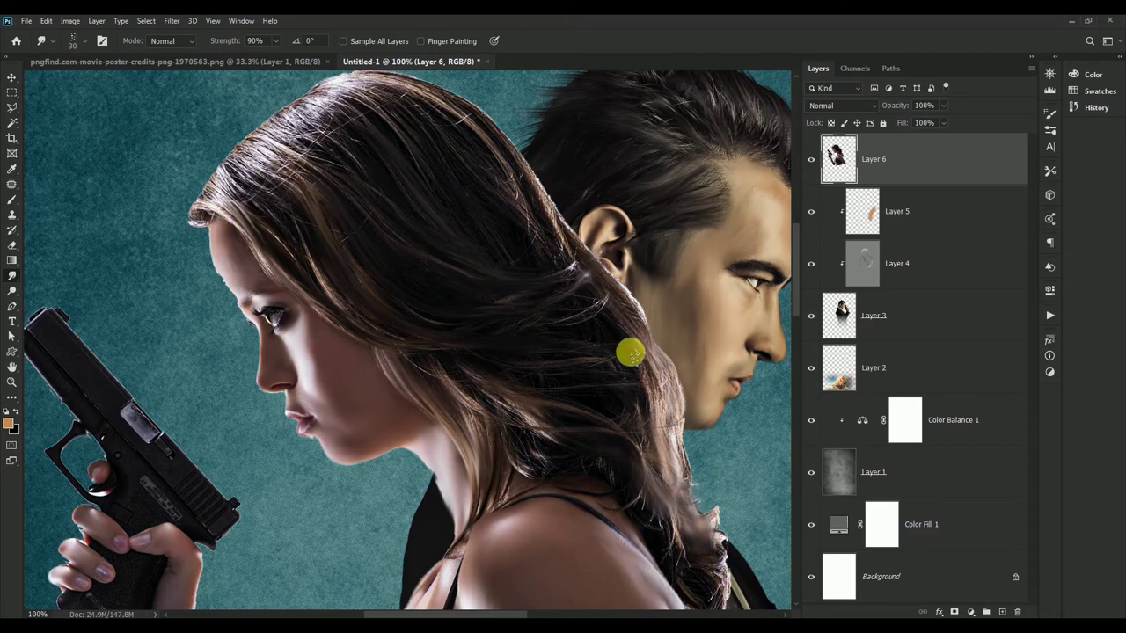
{"action": "mouse_move", "coordinate": [666, 385]}
{"action": "left_mouse_down"}
{"action": "mouse_move", "coordinate": [715, 442]}
{"action": "mouse_move", "coordinate": [698, 460]}
{"action": "mouse_move", "coordinate": [668, 395]}
{"action": "mouse_move", "coordinate": [690, 453]}
{"action": "mouse_move", "coordinate": [739, 450]}
{"action": "mouse_move", "coordinate": [650, 343]}
{"action": "mouse_move", "coordinate": [681, 354]}
{"action": "mouse_move", "coordinate": [666, 422]}
{"action": "mouse_move", "coordinate": [713, 472]}
{"action": "left_mouse_up"}
{"action": "mouse_move", "coordinate": [713, 472]}
{"action": "left_mouse_down"}
{"action": "mouse_move", "coordinate": [606, 284]}
{"action": "mouse_move", "coordinate": [656, 291]}
{"action": "mouse_move", "coordinate": [679, 269]}
{"action": "left_mouse_up"}
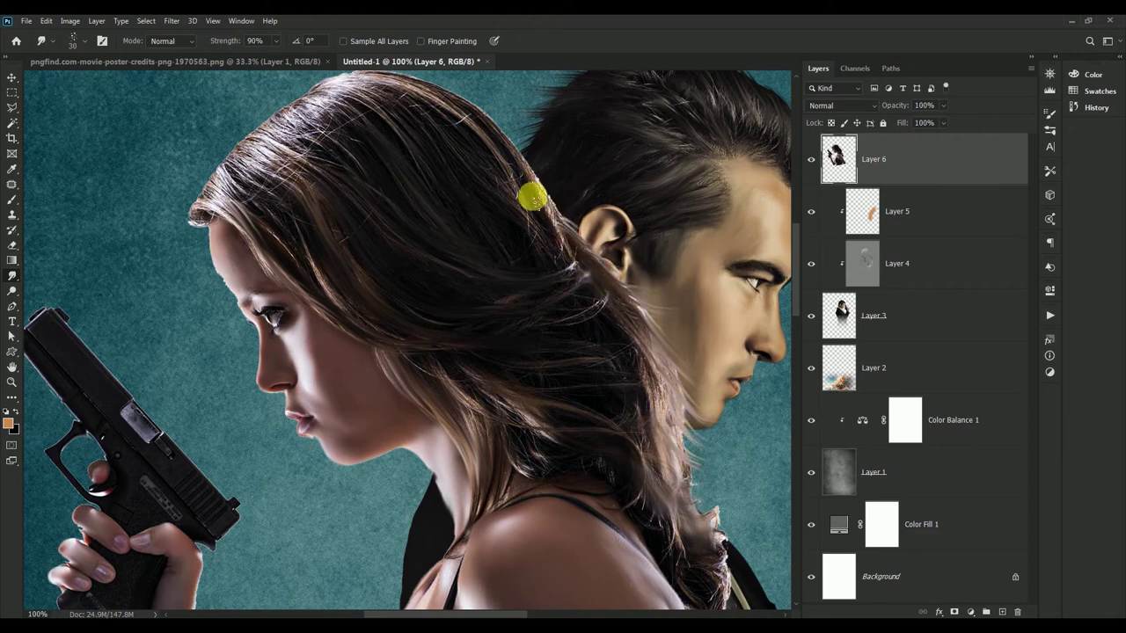
{"action": "left_click_drag", "start_coordinate": [532, 198], "coordinate": [562, 197]}
{"action": "mouse_move", "coordinate": [469, 126]}
{"action": "left_mouse_down"}
{"action": "mouse_move", "coordinate": [494, 170]}
{"action": "mouse_move", "coordinate": [591, 249]}
{"action": "left_mouse_up"}
{"action": "mouse_move", "coordinate": [427, 168]}
{"action": "left_mouse_down"}
{"action": "mouse_move", "coordinate": [589, 258]}
{"action": "mouse_move", "coordinate": [367, 215]}
{"action": "left_mouse_up"}
{"action": "mouse_move", "coordinate": [363, 274]}
{"action": "left_mouse_down"}
{"action": "mouse_move", "coordinate": [515, 358]}
{"action": "mouse_move", "coordinate": [608, 432]}
{"action": "mouse_move", "coordinate": [510, 416]}
{"action": "mouse_move", "coordinate": [598, 445]}
{"action": "left_mouse_up"}
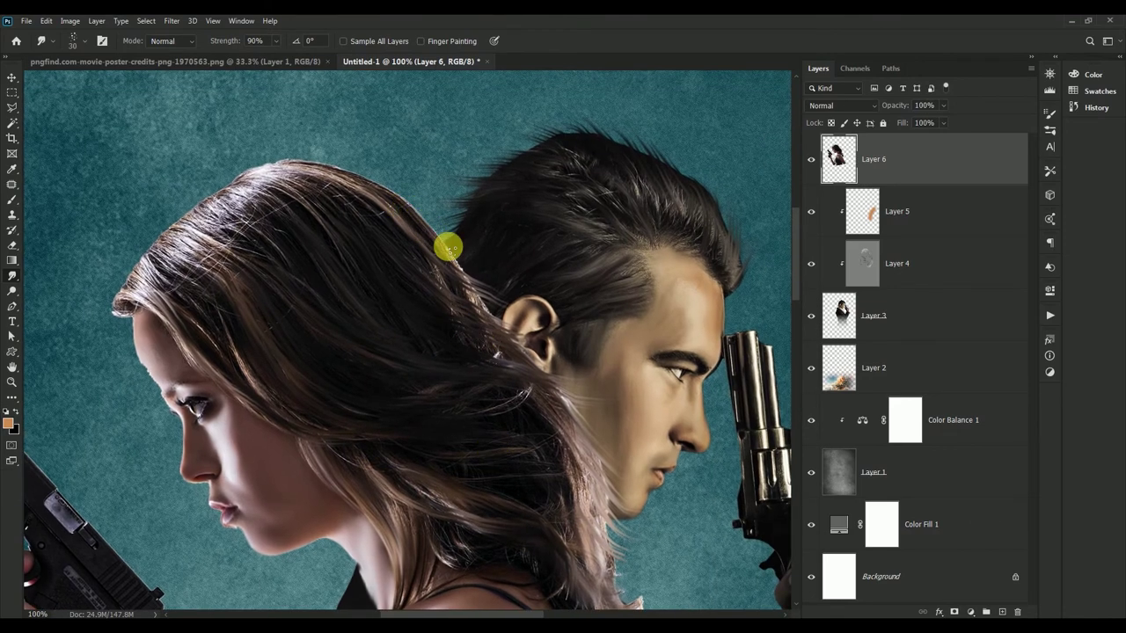
{"action": "mouse_move", "coordinate": [352, 182]}
{"action": "left_mouse_down"}
{"action": "mouse_move", "coordinate": [445, 221]}
{"action": "mouse_move", "coordinate": [443, 234]}
{"action": "mouse_move", "coordinate": [486, 219]}
{"action": "left_mouse_up"}
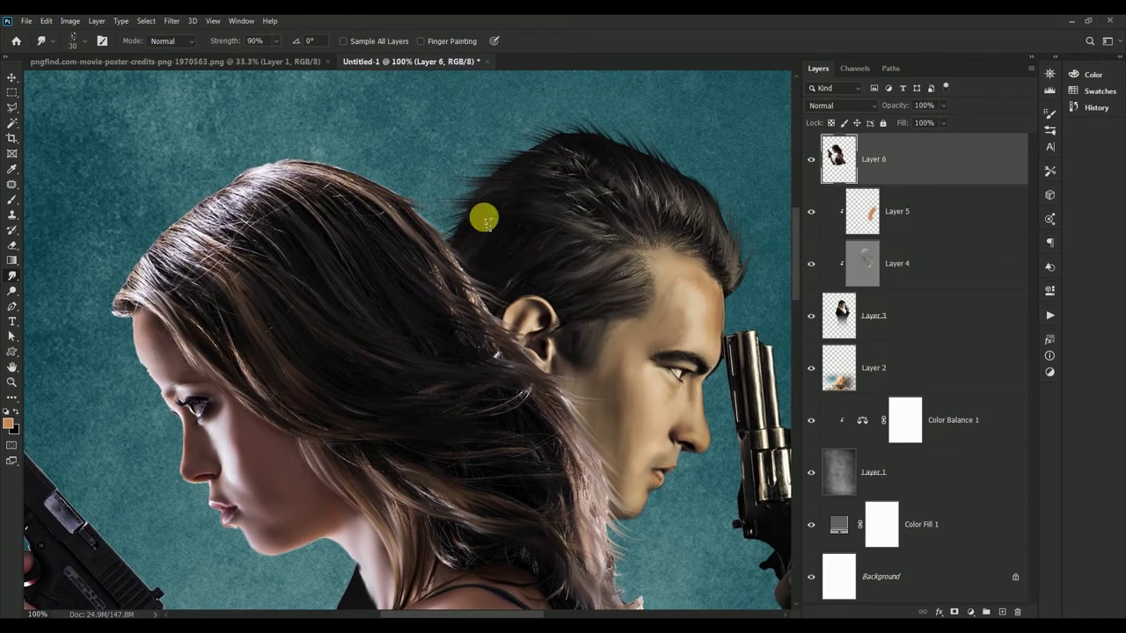
{"action": "left_click_drag", "start_coordinate": [394, 205], "coordinate": [343, 182]}
{"action": "mouse_move", "coordinate": [521, 393]}
{"action": "left_mouse_down"}
{"action": "mouse_move", "coordinate": [638, 513]}
{"action": "mouse_move", "coordinate": [561, 335]}
{"action": "left_mouse_up"}
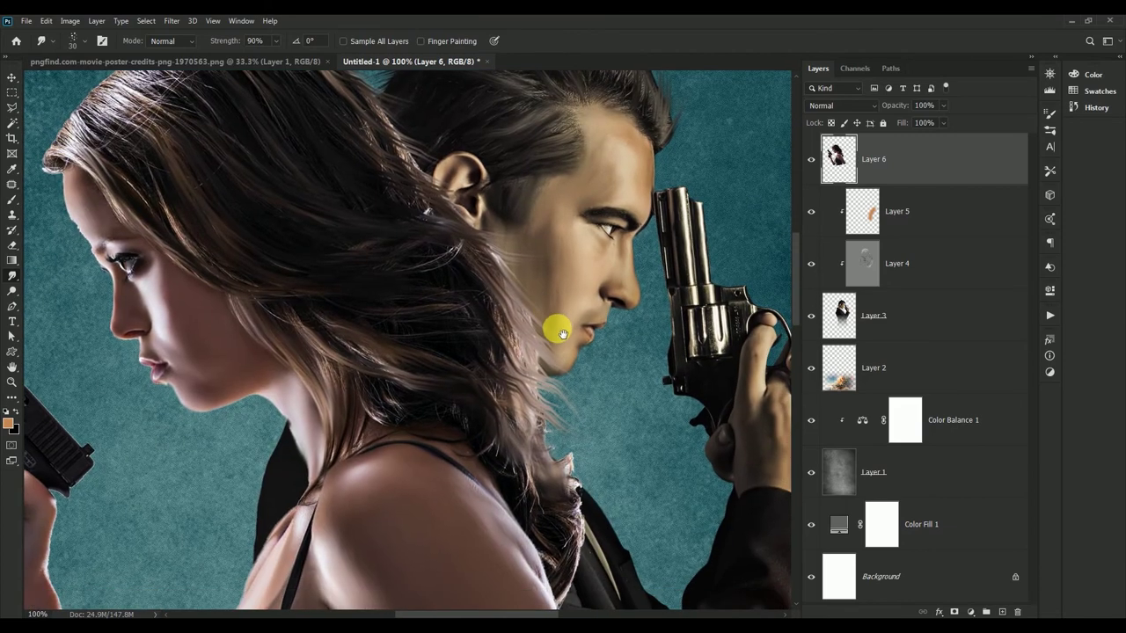
Add a new layer filled with 50% Gray, clipped to the woman and set to Overlay
{"action": "left_click", "coordinate": [12, 79]}
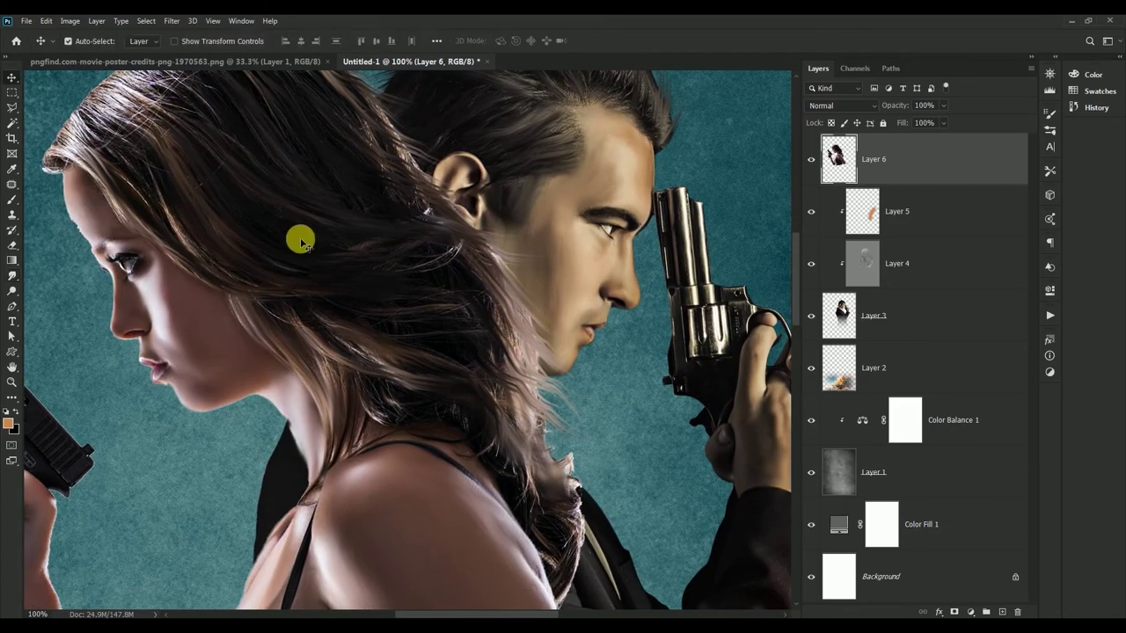
{"action": "left_click_drag", "start_coordinate": [297, 239], "coordinate": [464, 304]}
{"action": "left_click", "coordinate": [1002, 611]}
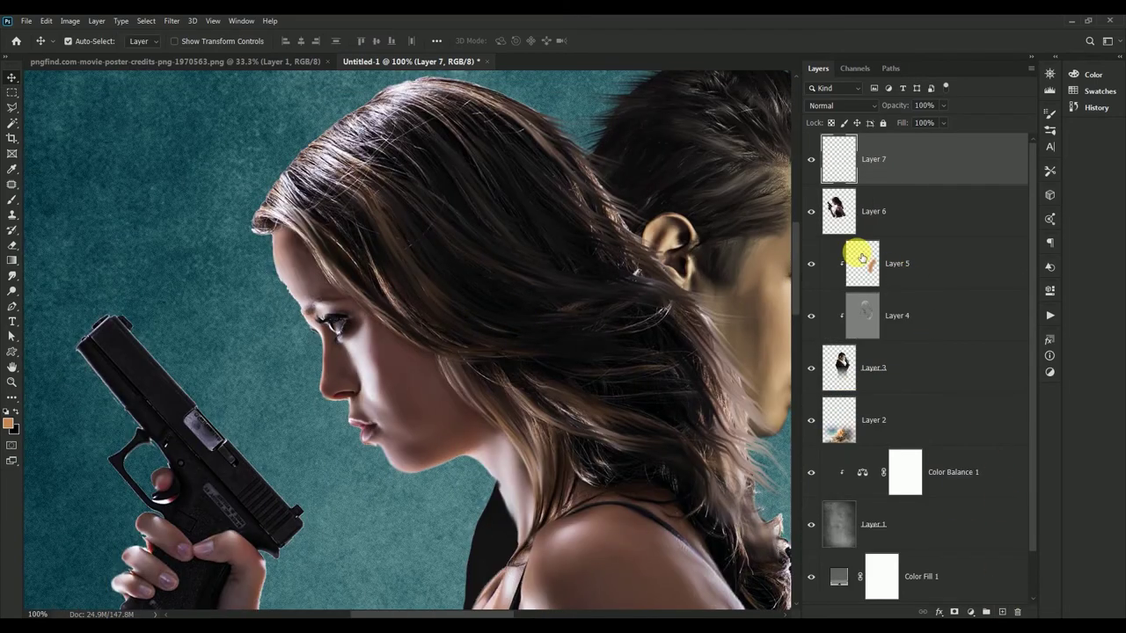
{"action": "left_click", "coordinate": [46, 21]}
{"action": "left_click", "coordinate": [88, 212]}
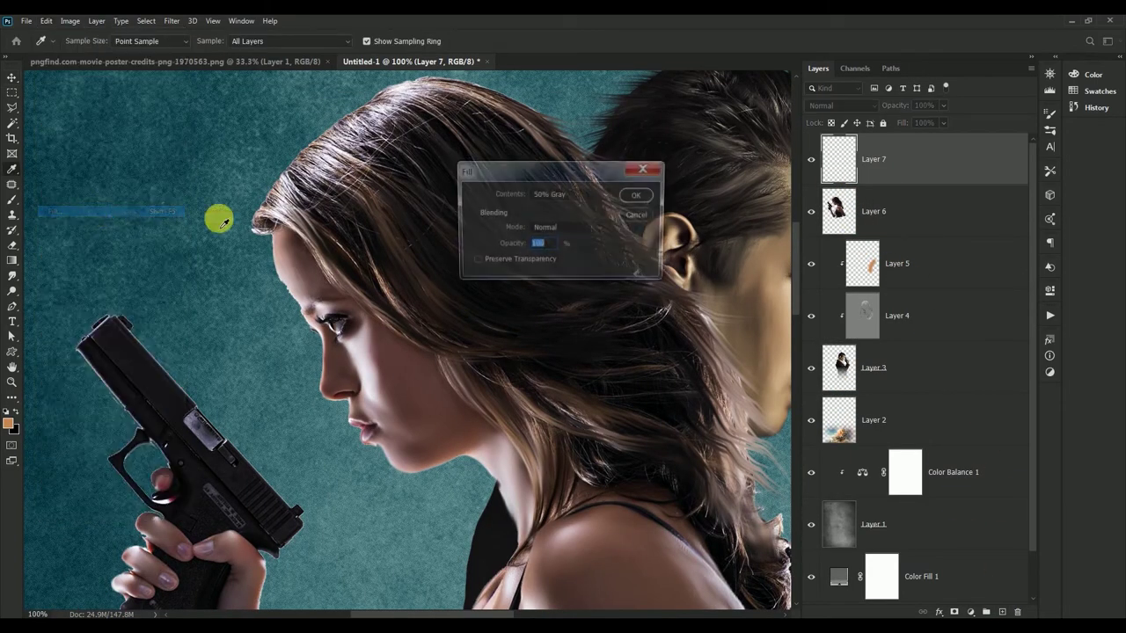
{"action": "left_click", "coordinate": [638, 194]}
{"action": "left_click", "coordinate": [830, 186], "text": "alt"}
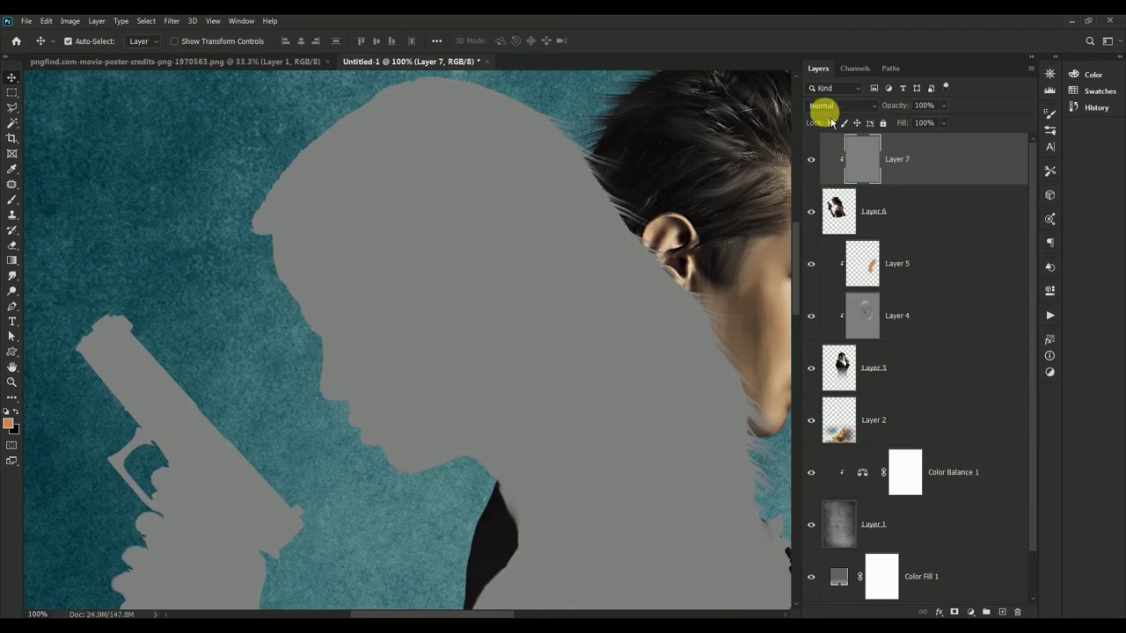
{"action": "left_click", "coordinate": [830, 107]}
{"action": "left_click", "coordinate": [853, 266]}
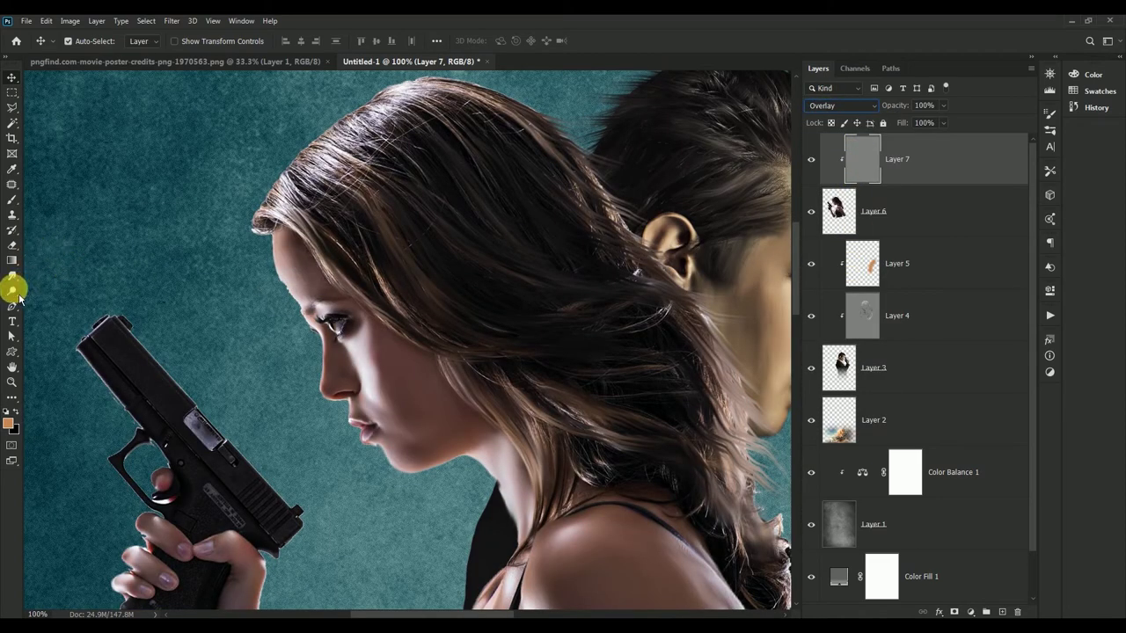
Dodge the woman's hand and gun grip with a 100-size brush
{"action": "left_click", "coordinate": [12, 290]}
{"action": "scroll", "coordinate": [479, 273], "scroll_direction": "down", "scroll_amount": 3}
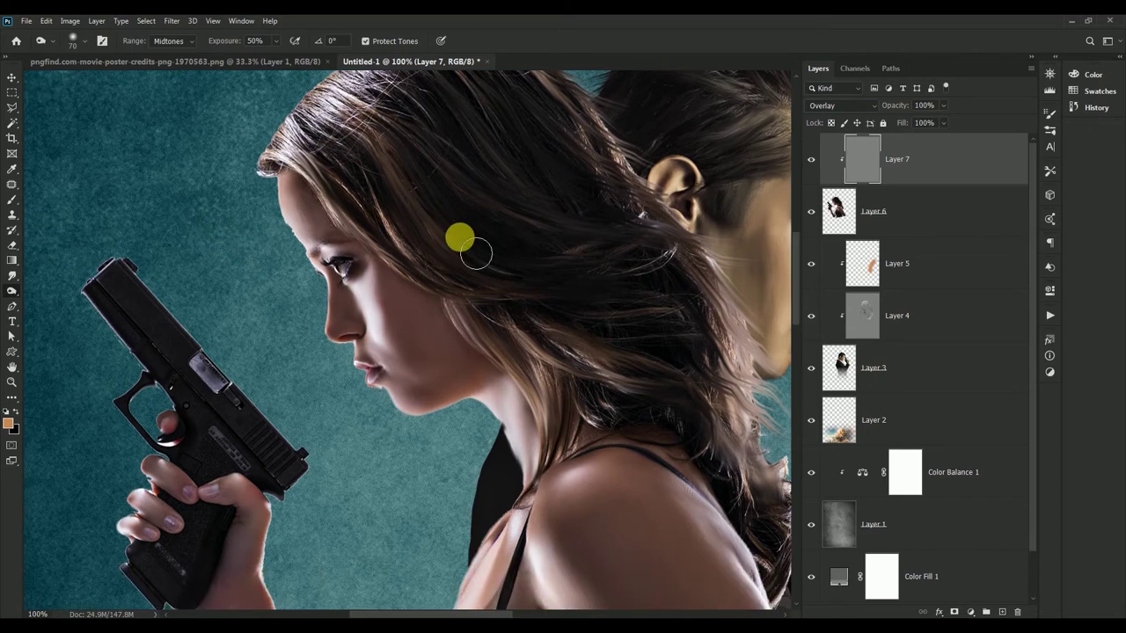
{"action": "key", "text": "bracketleft"}
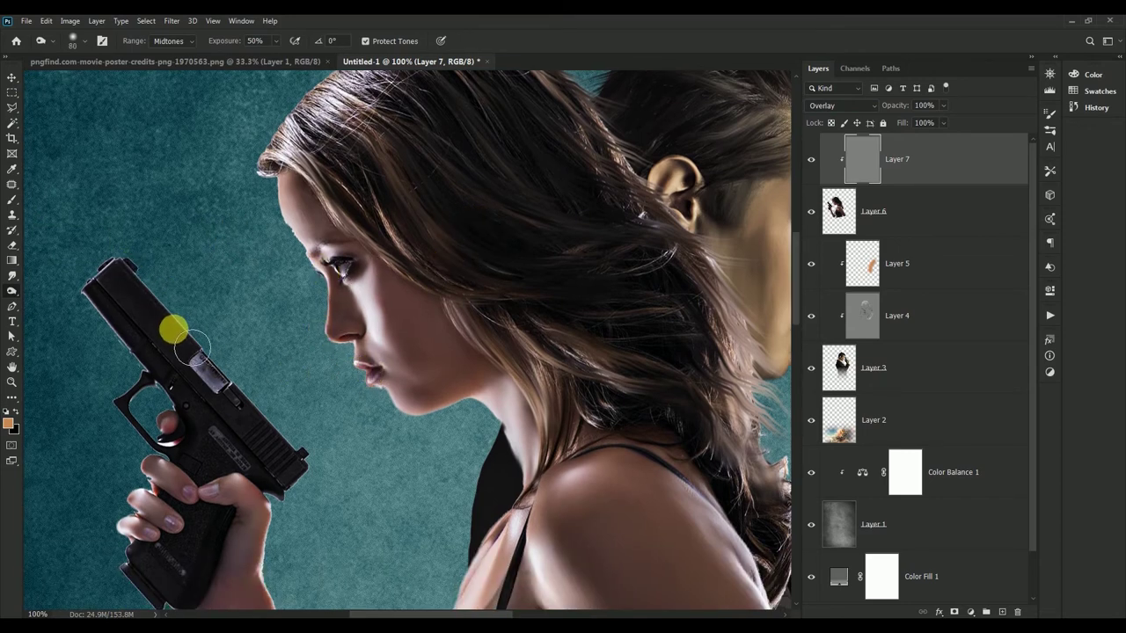
{"action": "key", "text": "bracketright"}
{"action": "key", "text": "bracketright"}
{"action": "key", "text": "bracketright"}
{"action": "mouse_move", "coordinate": [184, 585]}
{"action": "left_mouse_down"}
{"action": "mouse_move", "coordinate": [131, 495]}
{"action": "mouse_move", "coordinate": [158, 465]}
{"action": "mouse_move", "coordinate": [252, 507]}
{"action": "mouse_move", "coordinate": [335, 257]}
{"action": "left_mouse_up"}
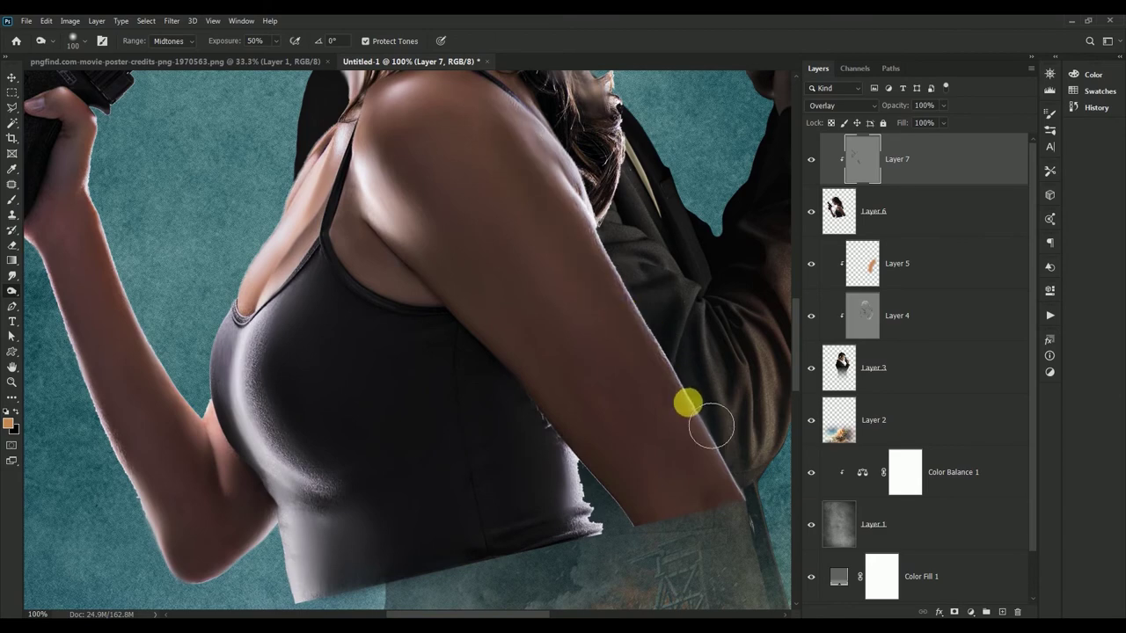
{"action": "scroll", "coordinate": [704, 414], "scroll_direction": "up", "scroll_amount": 5}
{"action": "scroll", "coordinate": [578, 455], "scroll_direction": "up", "scroll_amount": 5}
{"action": "scroll", "coordinate": [568, 385], "scroll_direction": "left", "scroll_amount": 3}
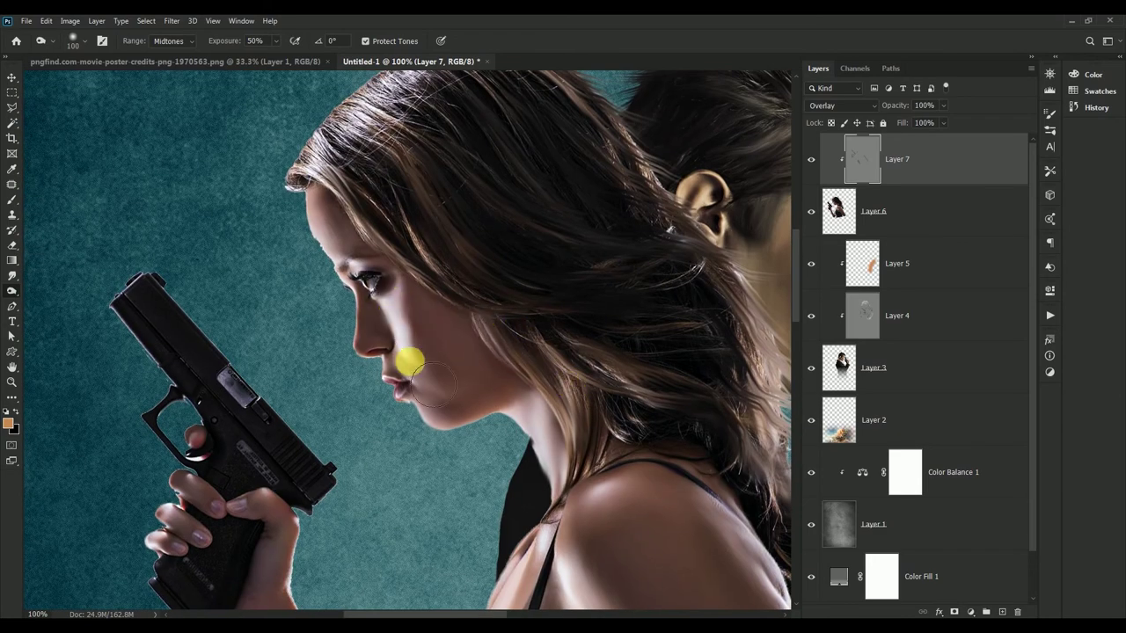
{"action": "scroll", "coordinate": [458, 307], "scroll_direction": "down", "scroll_amount": 1}
Mask the woman's layer and paint out her lower body above the explosion
{"action": "key", "text": "ctrl+0"}
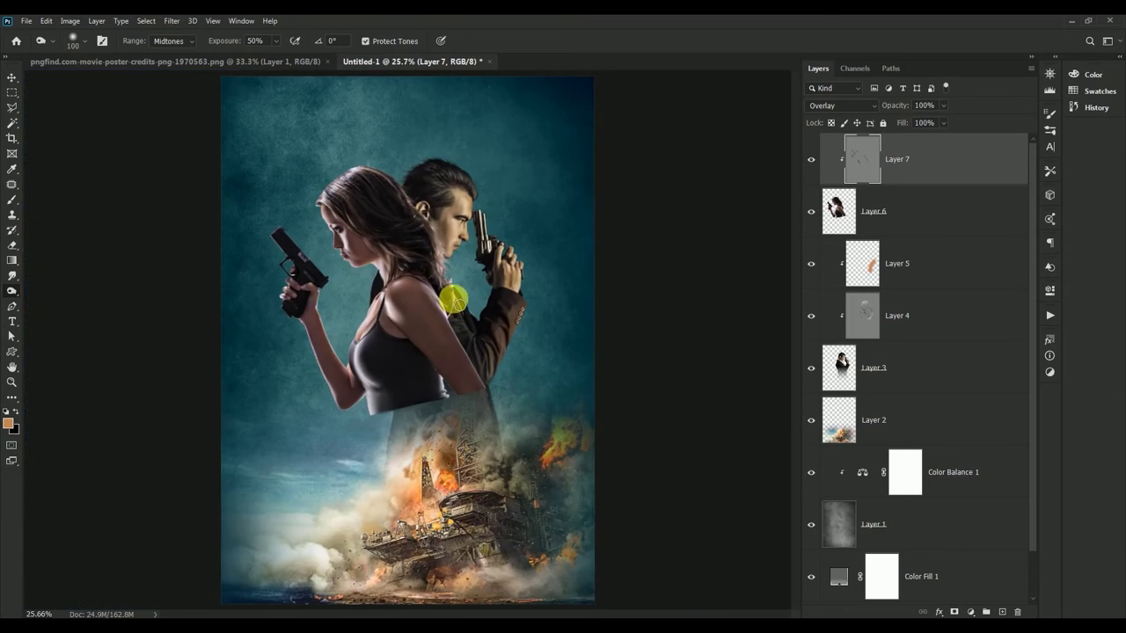
{"action": "left_click", "coordinate": [12, 80]}
{"action": "left_click", "coordinate": [68, 40]}
{"action": "left_click_drag", "start_coordinate": [378, 334], "coordinate": [379, 338]}
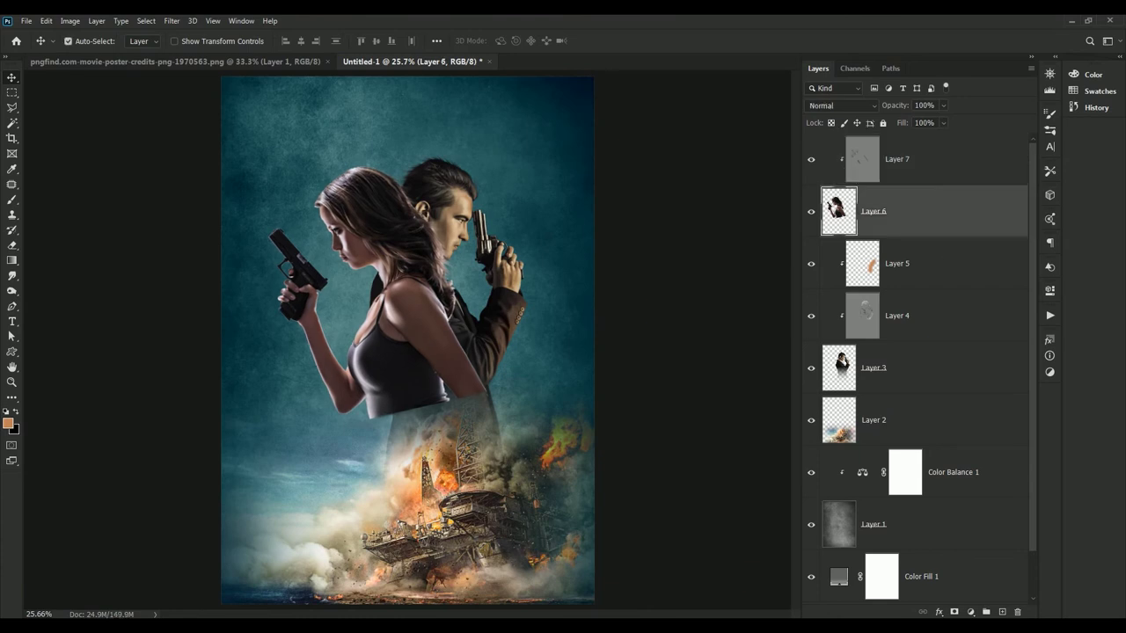
{"action": "left_click", "coordinate": [954, 611]}
{"action": "left_click", "coordinate": [12, 200]}
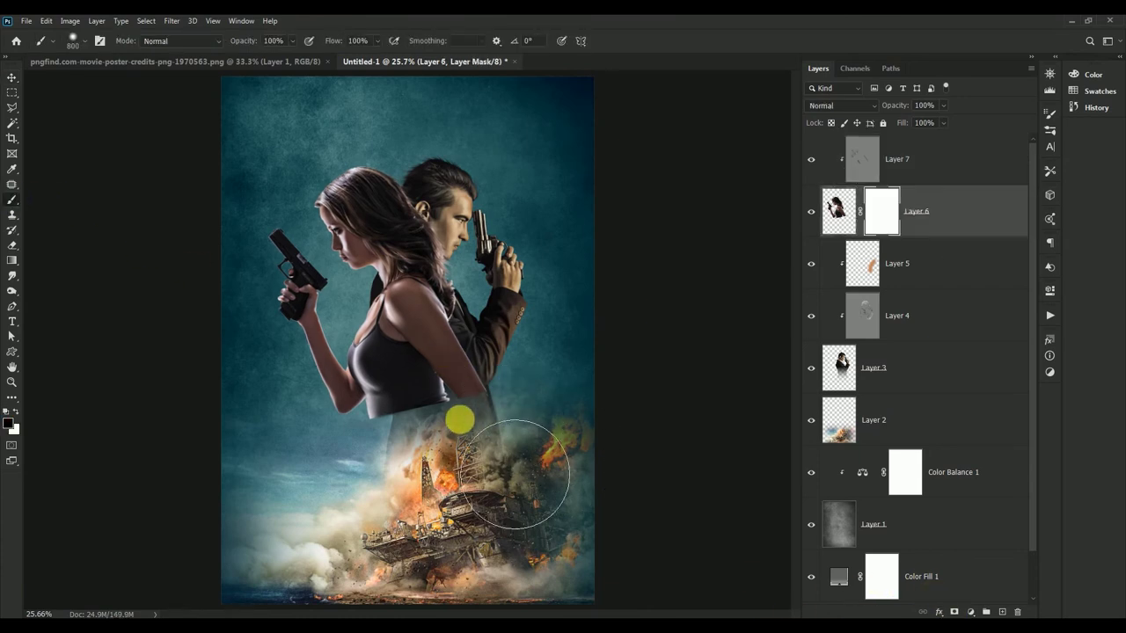
{"action": "mouse_move", "coordinate": [460, 417]}
{"action": "left_mouse_down"}
{"action": "mouse_move", "coordinate": [478, 396]}
{"action": "mouse_move", "coordinate": [488, 416]}
{"action": "mouse_move", "coordinate": [460, 404]}
{"action": "mouse_move", "coordinate": [504, 383]}
{"action": "left_mouse_up"}
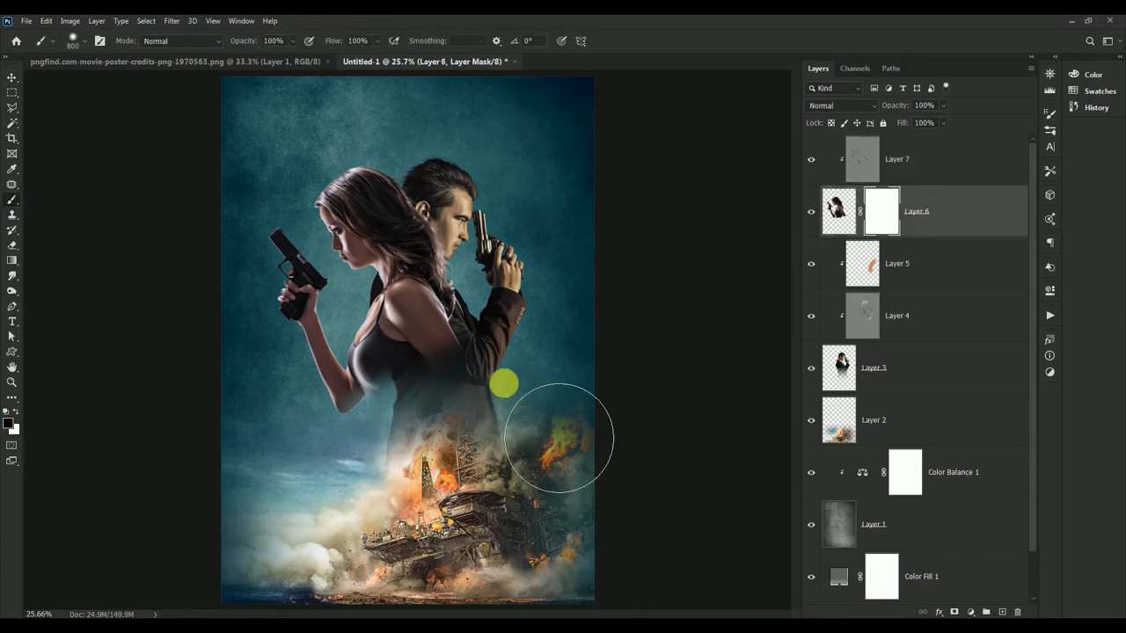
Mask Layer 3 to fade it near the smoke, and select Layer 7 with the woman's layer
{"action": "left_click", "coordinate": [12, 78]}
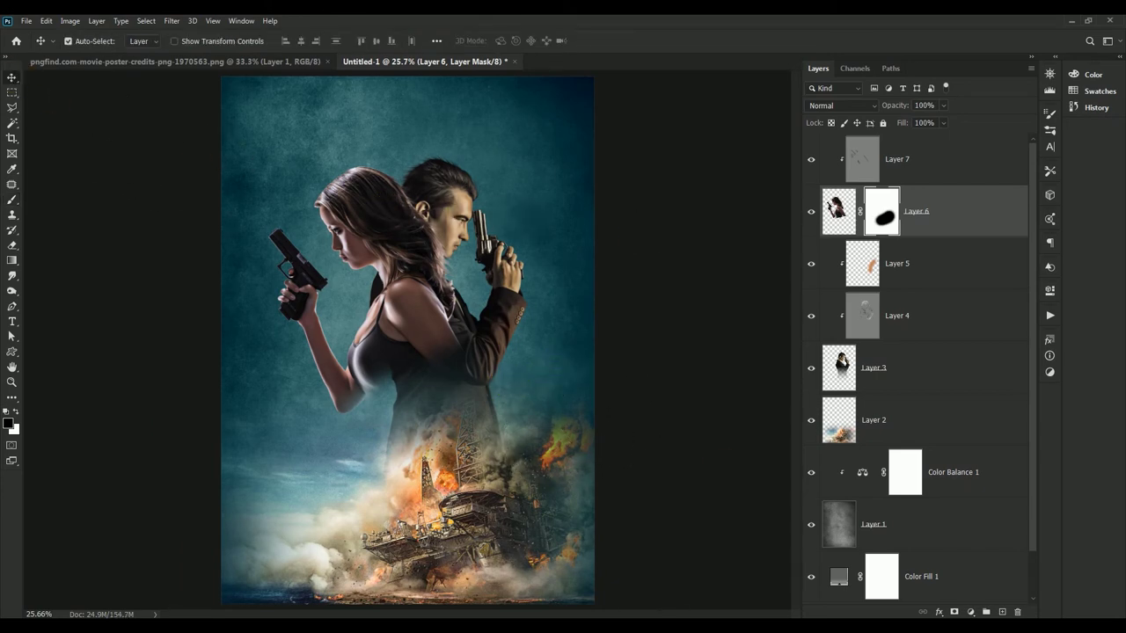
{"action": "left_click", "coordinate": [841, 367]}
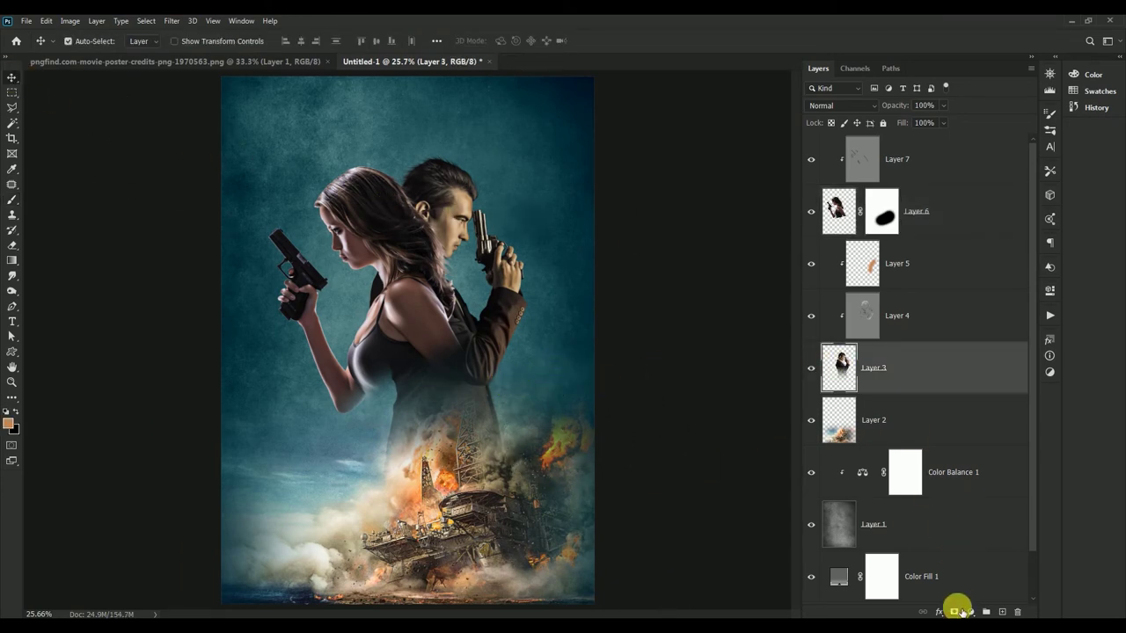
{"action": "left_click", "coordinate": [954, 611]}
{"action": "left_click", "coordinate": [11, 199]}
{"action": "mouse_move", "coordinate": [475, 475]}
{"action": "left_mouse_down"}
{"action": "mouse_move", "coordinate": [495, 428]}
{"action": "mouse_move", "coordinate": [464, 440]}
{"action": "mouse_move", "coordinate": [347, 395]}
{"action": "mouse_move", "coordinate": [340, 414]}
{"action": "left_mouse_up"}
{"action": "left_click", "coordinate": [11, 78]}
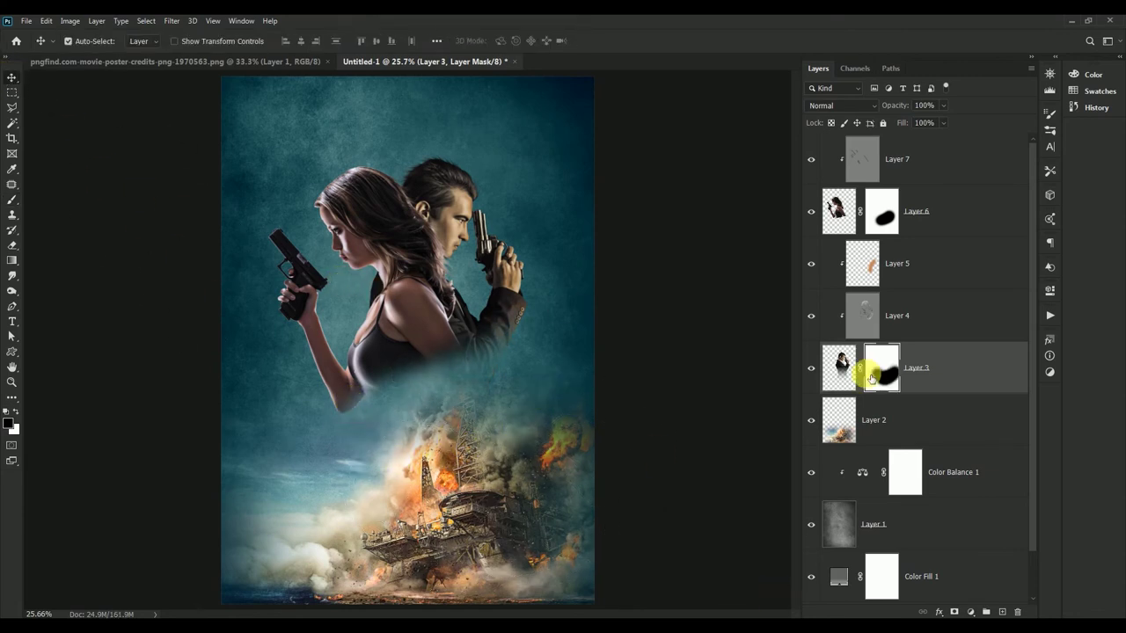
{"action": "left_click", "coordinate": [857, 163]}
{"action": "left_click", "coordinate": [837, 211], "text": "shift"}
Merge the woman into Layer 7, nudge her lower-left, and add a Brightness/Contrast layer at -30
{"action": "key", "text": "ctrl+e"}
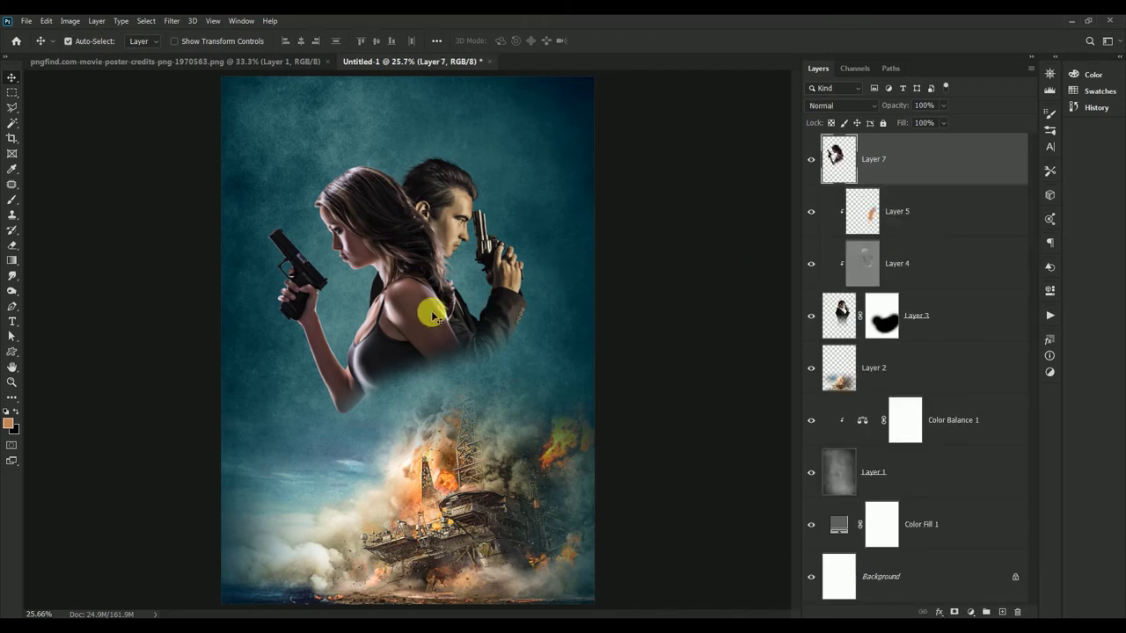
{"action": "left_click_drag", "start_coordinate": [405, 319], "coordinate": [391, 350]}
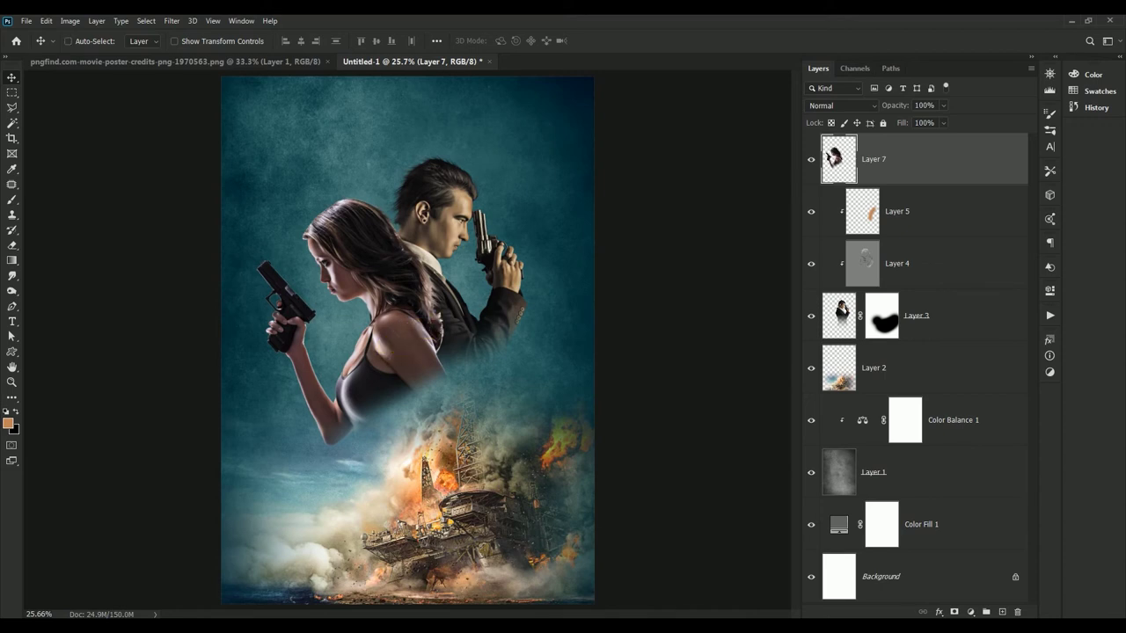
{"action": "left_click", "coordinate": [970, 612]}
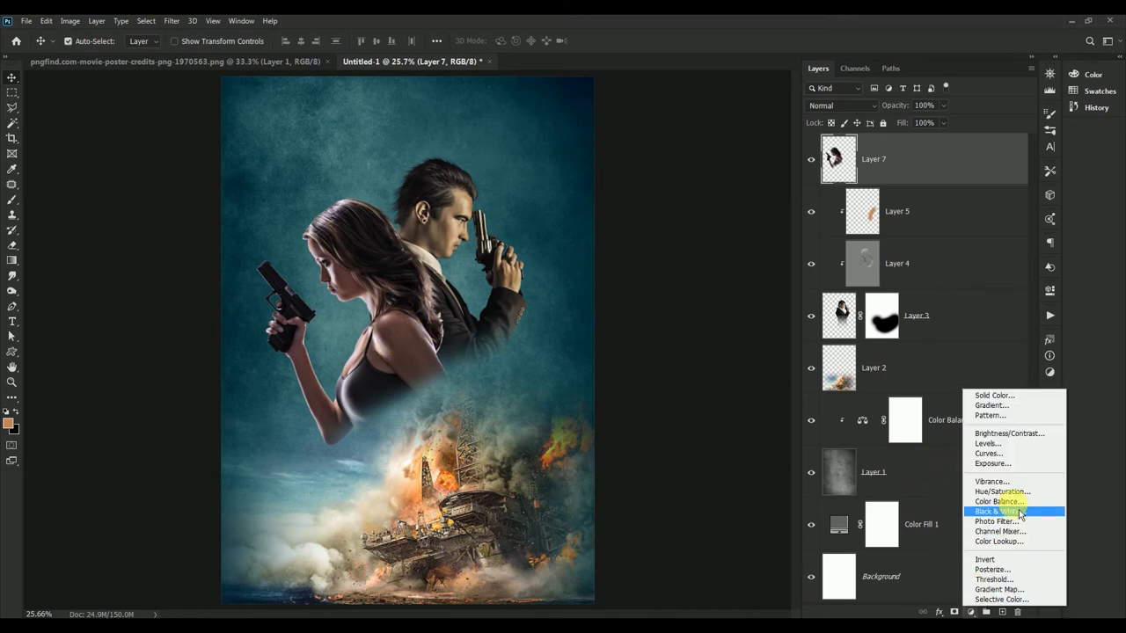
{"action": "left_click", "coordinate": [976, 430]}
{"action": "left_click", "coordinate": [1011, 348]}
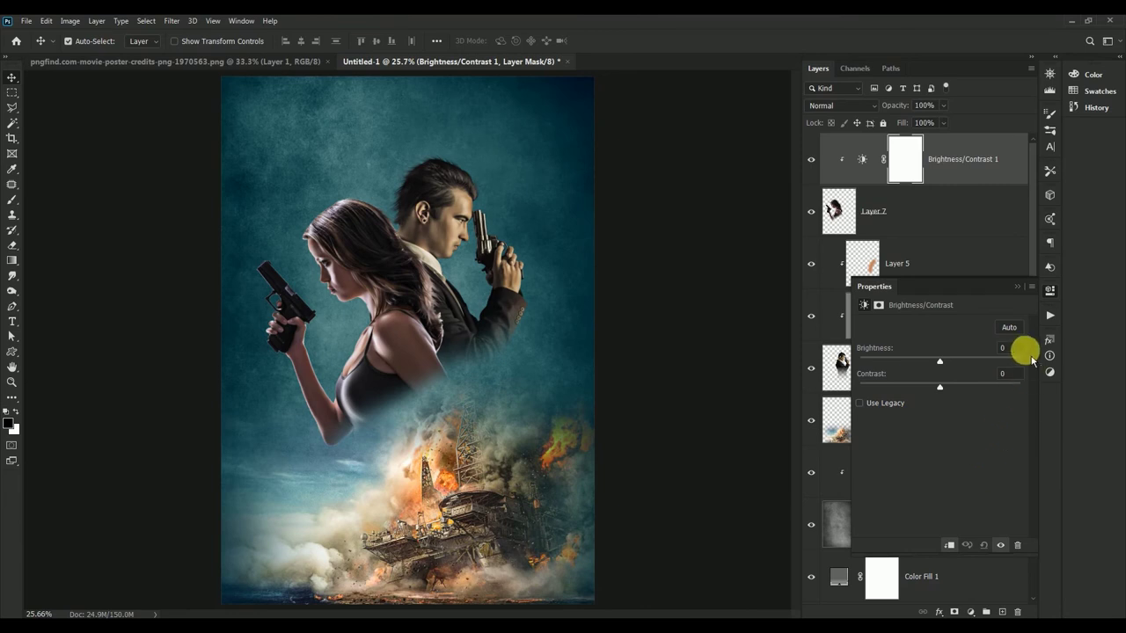
{"action": "type", "text": "30"}
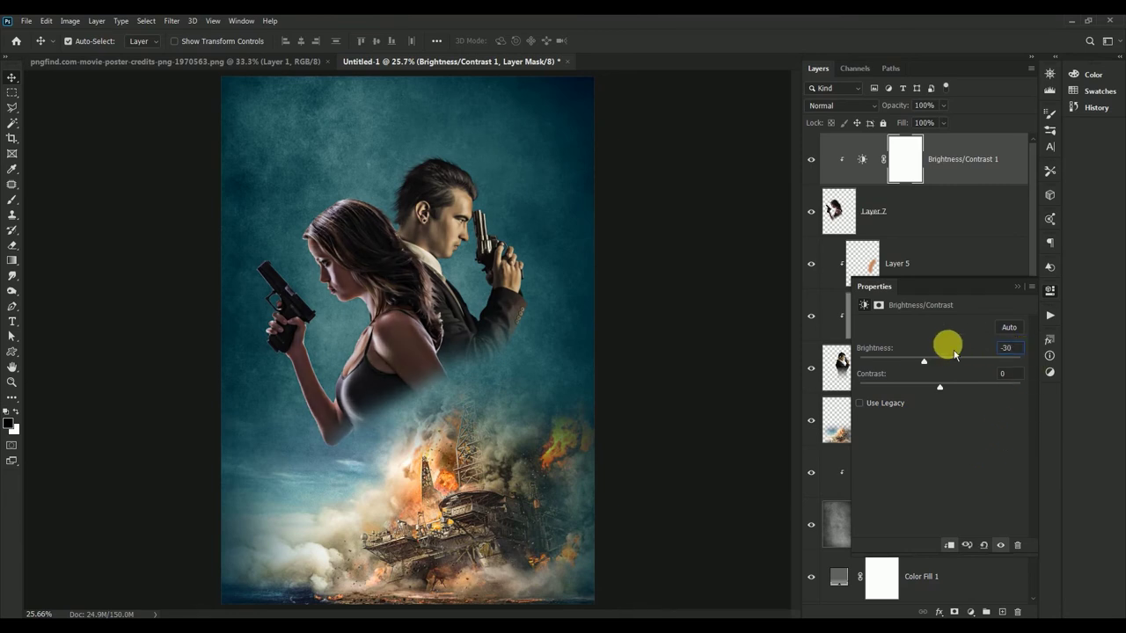
{"action": "left_click", "coordinate": [1019, 287]}
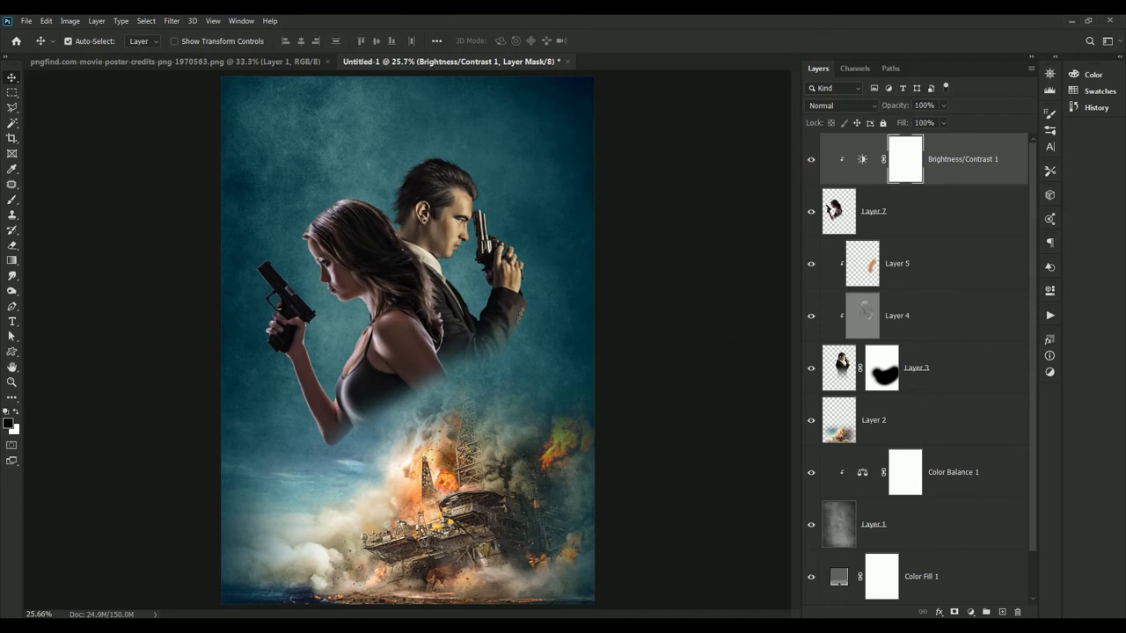
Stamp all visible layers into a new layer and give it Color Efex Pro 4 Cross Processing method Y02
{"action": "key", "text": "ctrl+shift+alt+e"}
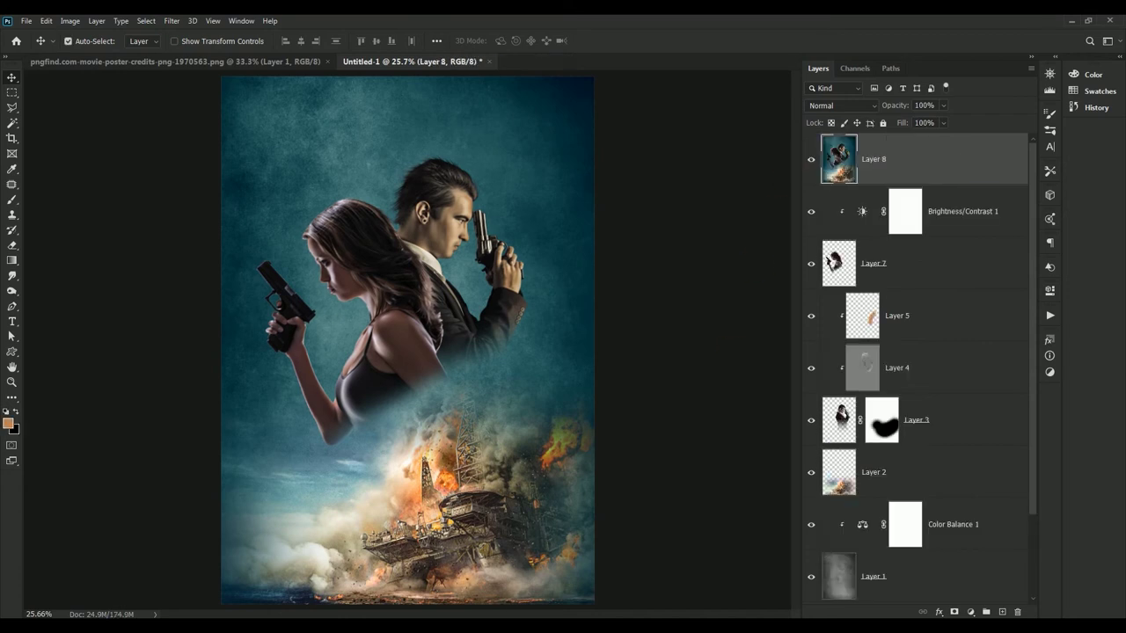
{"action": "left_click", "coordinate": [173, 21]}
{"action": "left_click", "coordinate": [378, 299]}
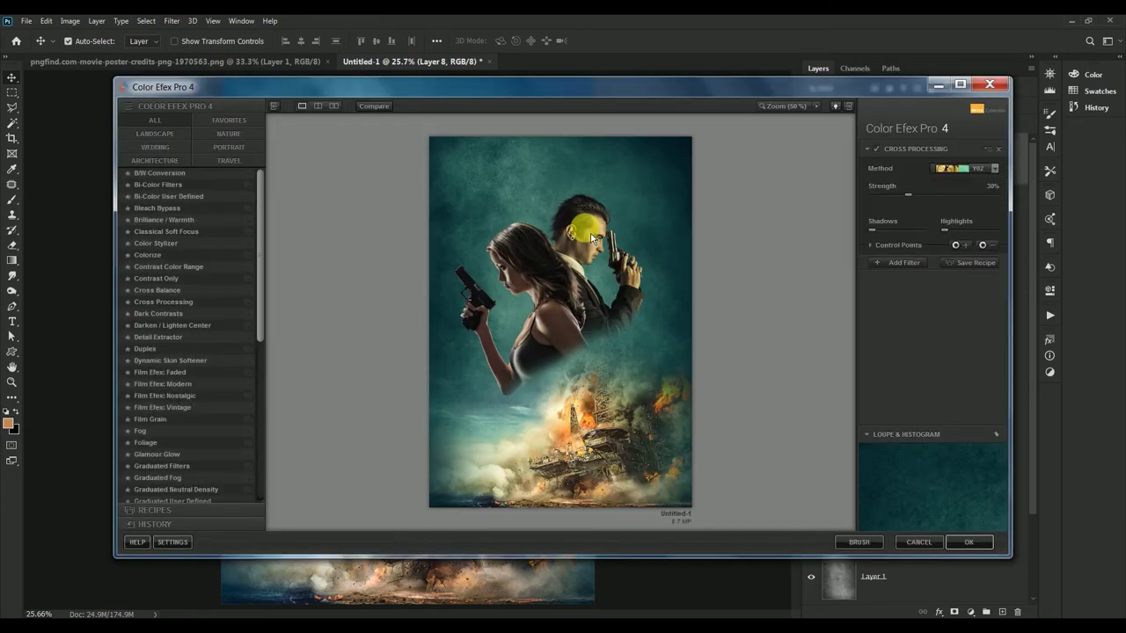
{"action": "left_click", "coordinate": [948, 179]}
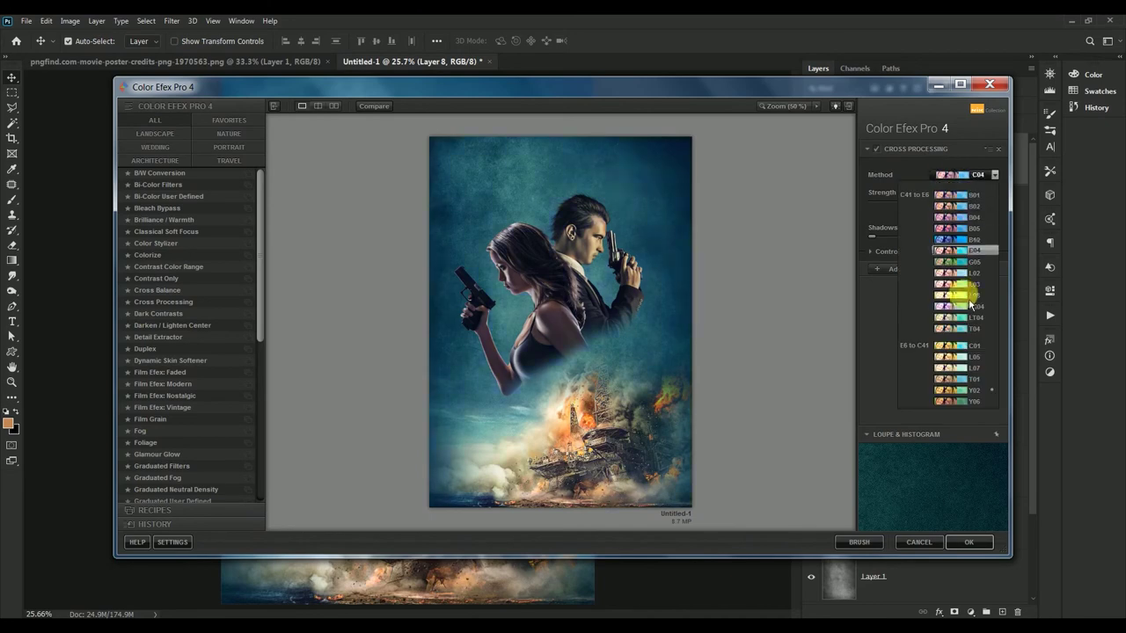
{"action": "left_click", "coordinate": [965, 393]}
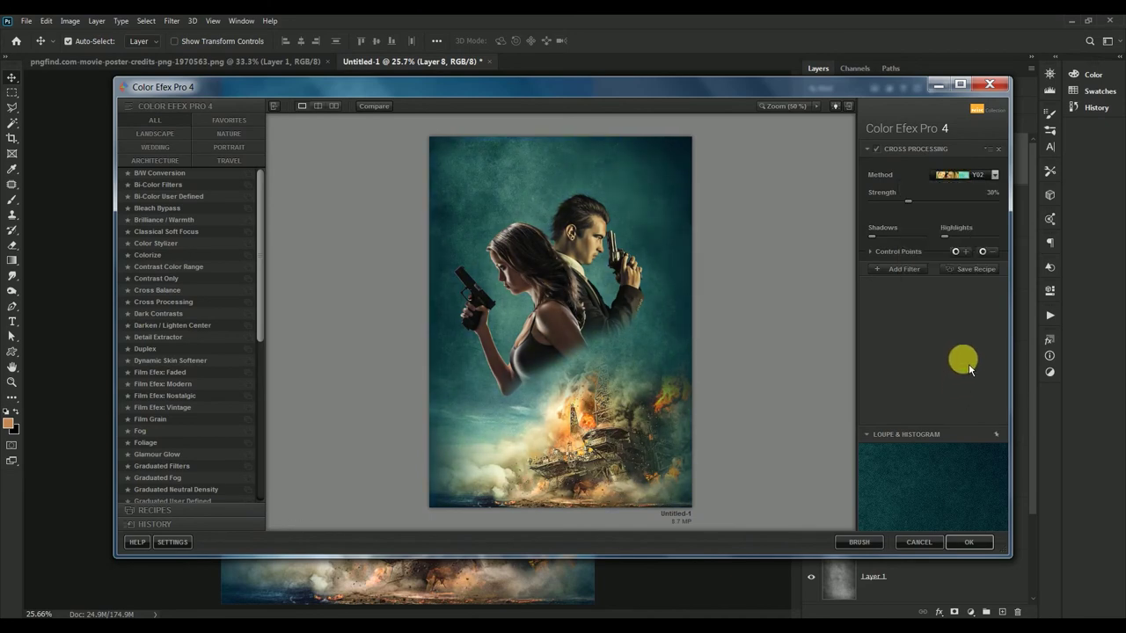
Stack a Detail Extractor filter with adjusted strength and apply the result as a new layer
{"action": "left_click", "coordinate": [897, 269]}
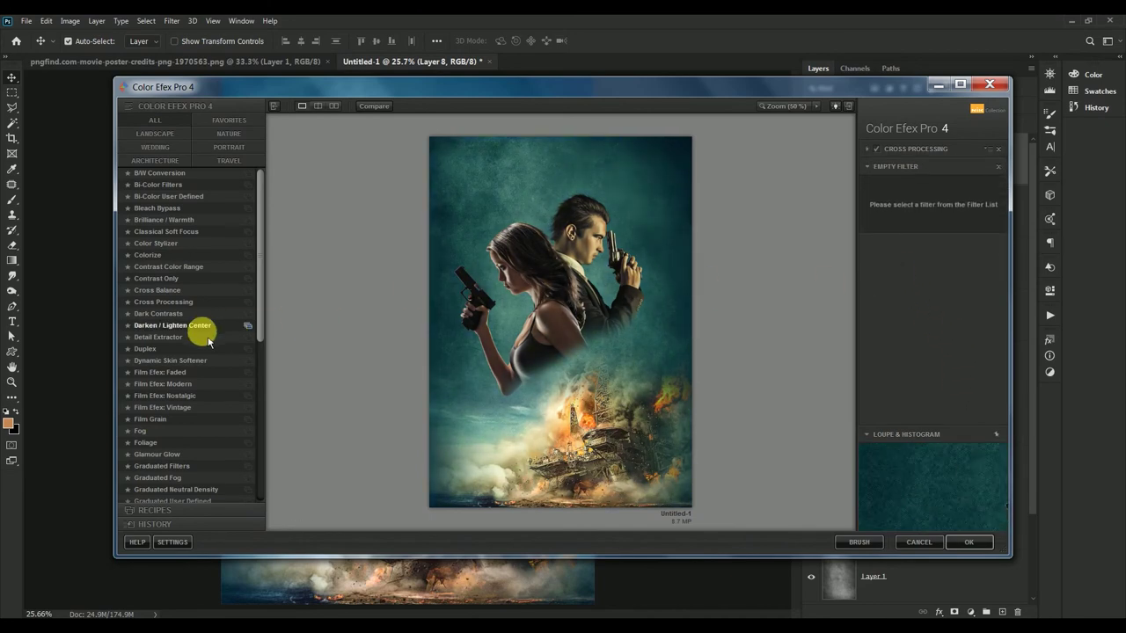
{"action": "left_click", "coordinate": [168, 337]}
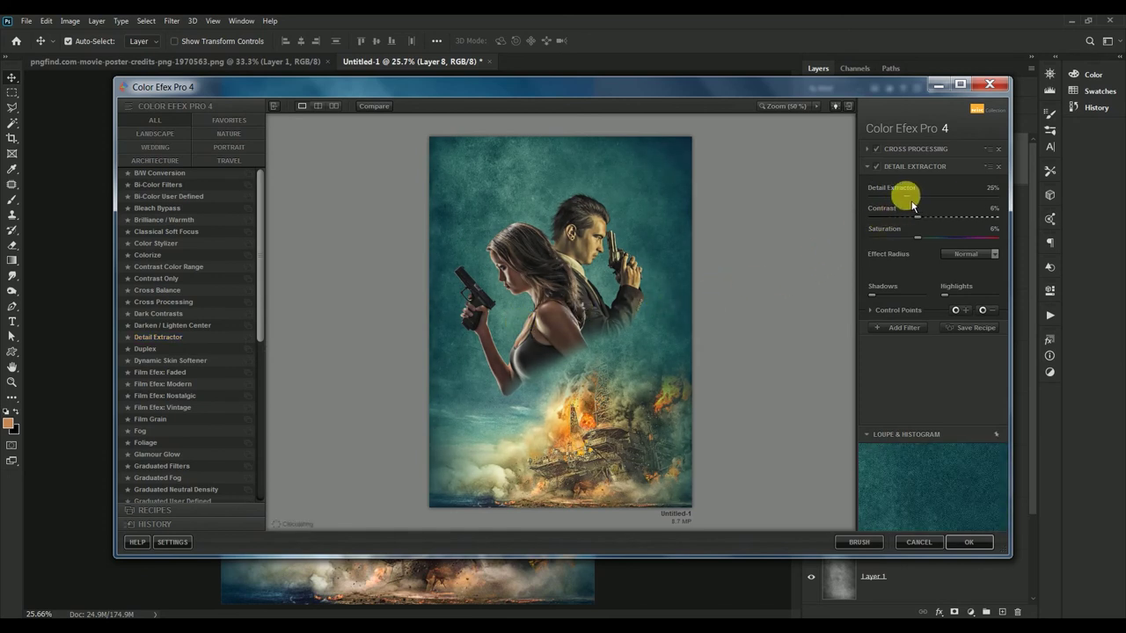
{"action": "left_click", "coordinate": [992, 187]}
{"action": "type", "text": "20"}
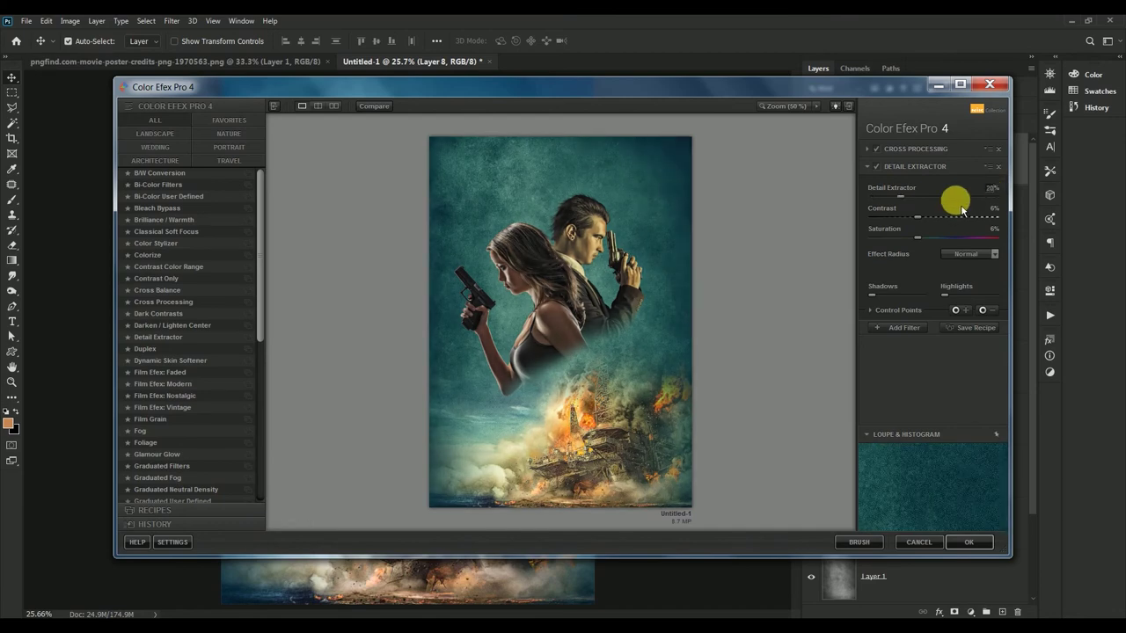
{"action": "left_click", "coordinate": [897, 328]}
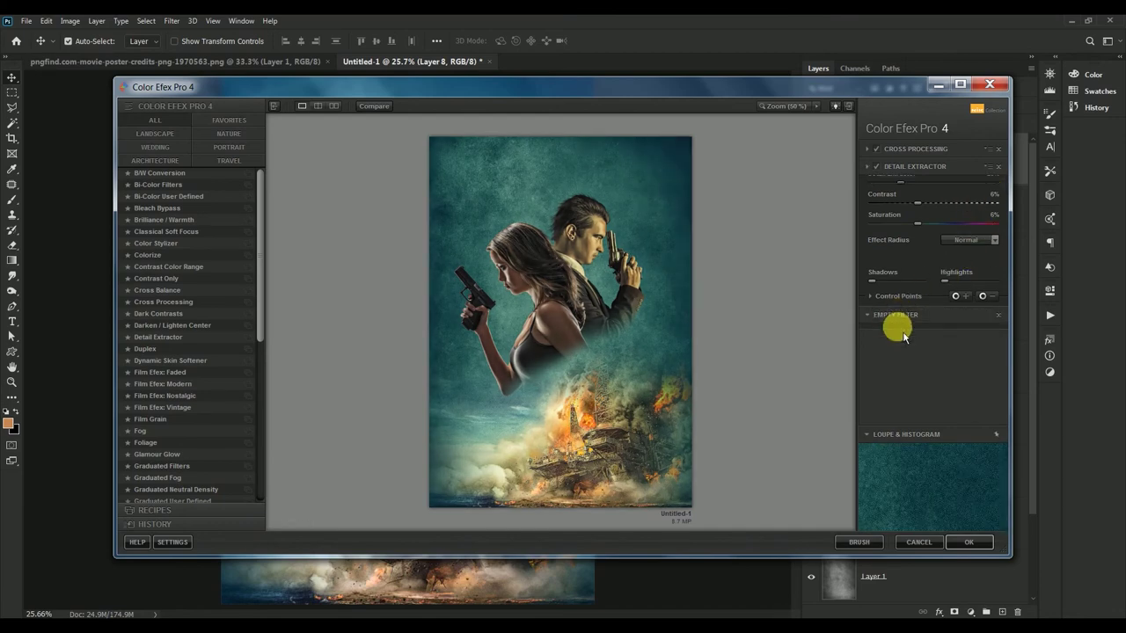
{"action": "left_click", "coordinate": [968, 541]}
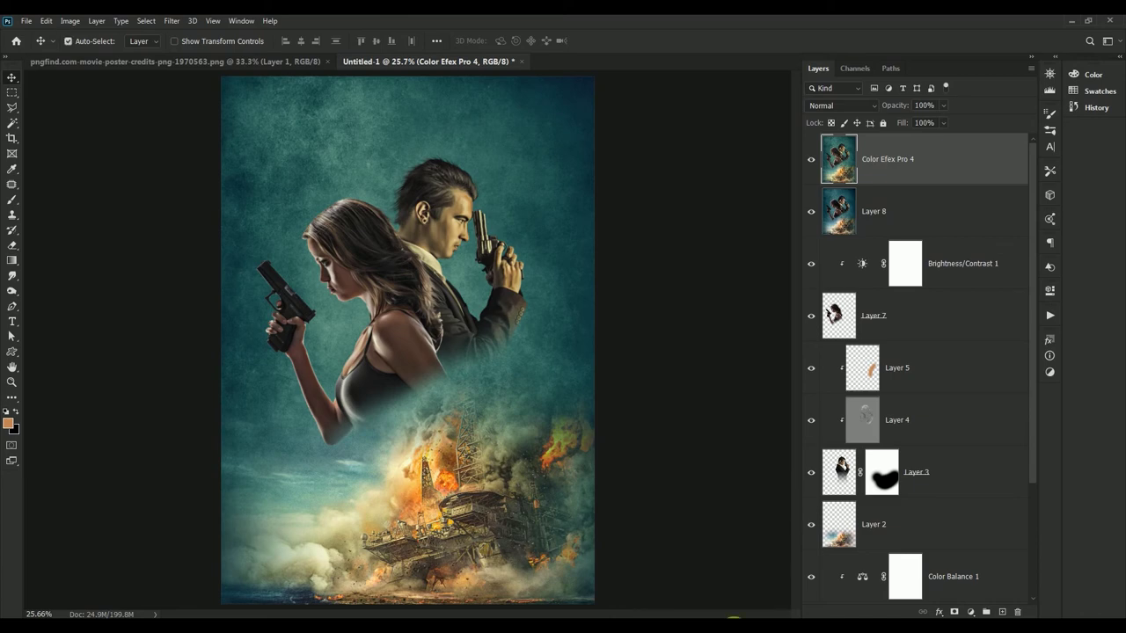
Apply a Camera Raw filter: Temperature +4, Highlights -100, Shadows +30, Texture +10
{"action": "left_click", "coordinate": [172, 20]}
{"action": "left_click", "coordinate": [196, 93]}
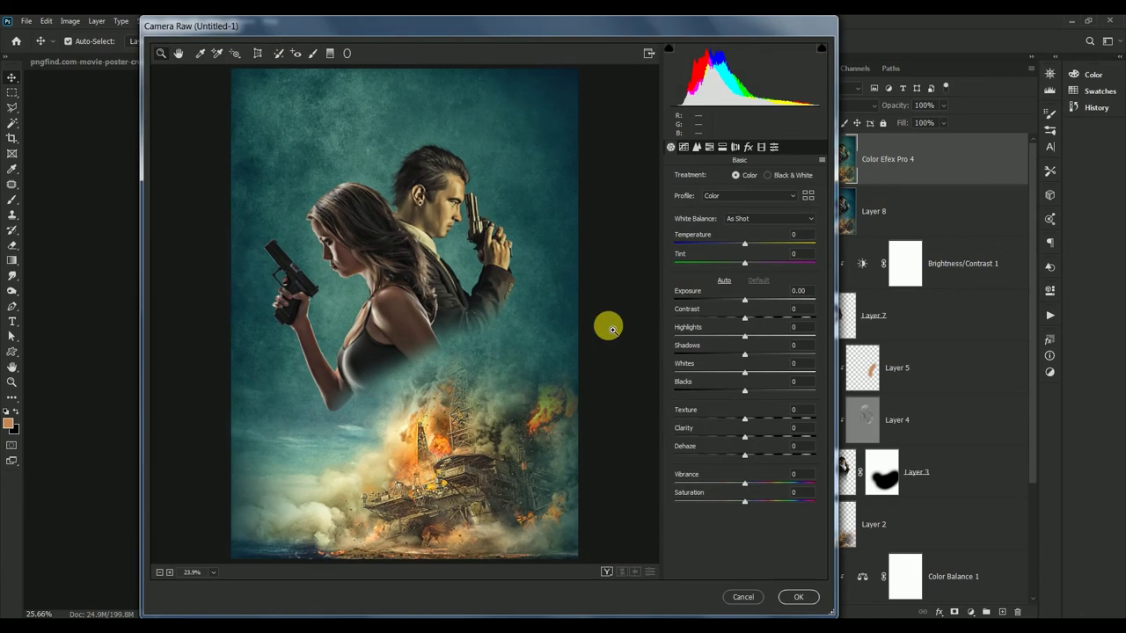
{"action": "left_click", "coordinate": [796, 234]}
{"action": "key", "text": "Up"}
{"action": "key", "text": "Up"}
{"action": "key", "text": "Up"}
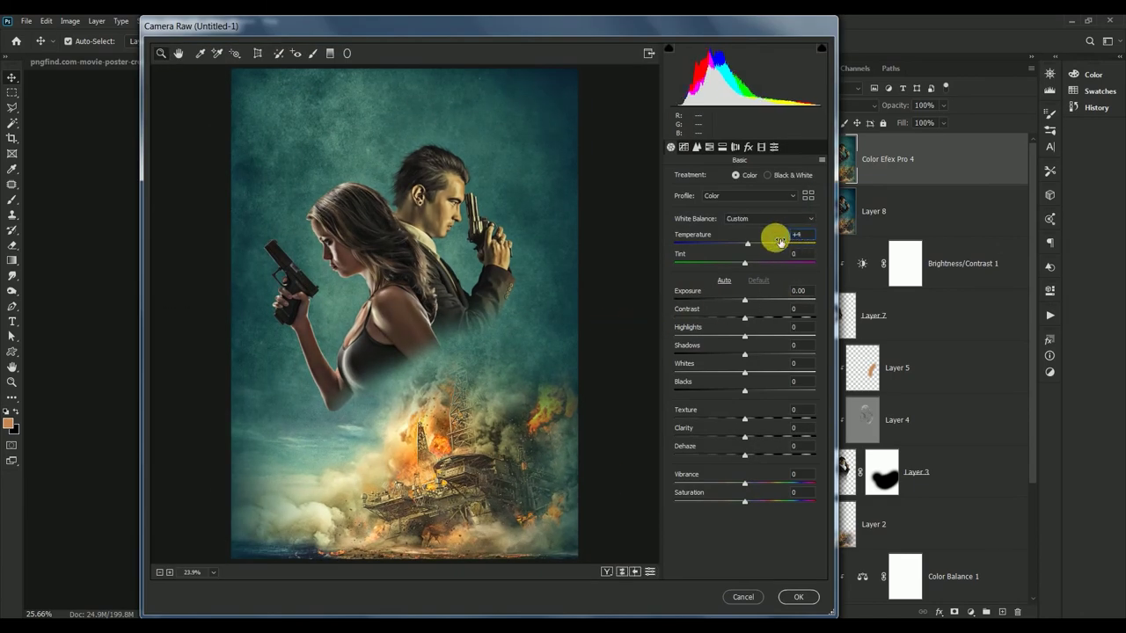
{"action": "left_click", "coordinate": [794, 327]}
{"action": "type", "text": "-100"}
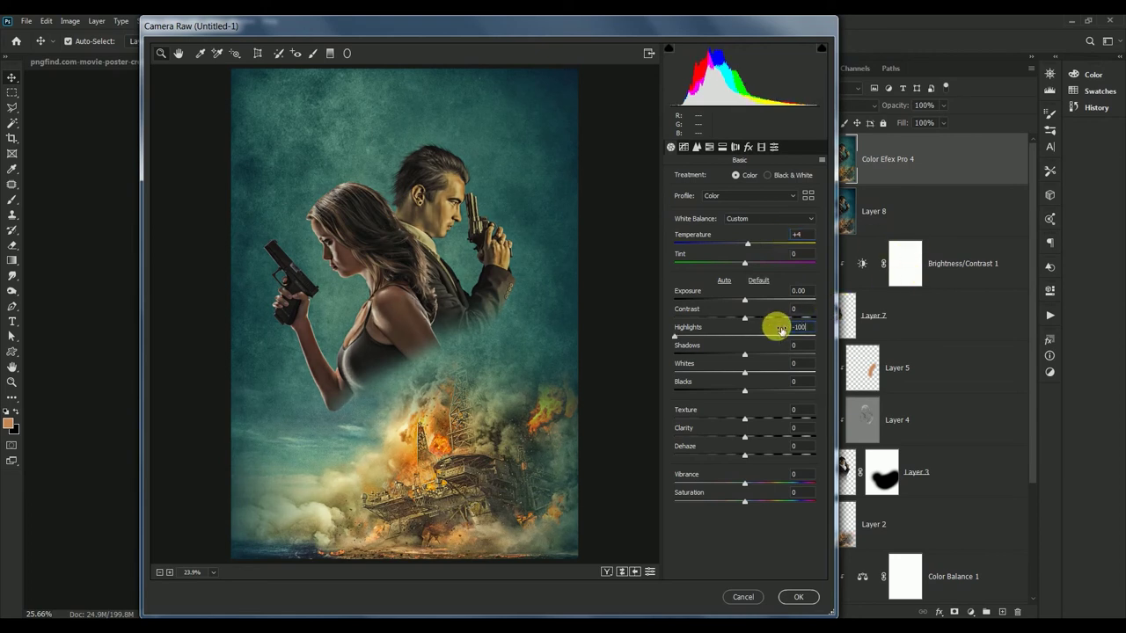
{"action": "left_click", "coordinate": [795, 345]}
{"action": "type", "text": "30"}
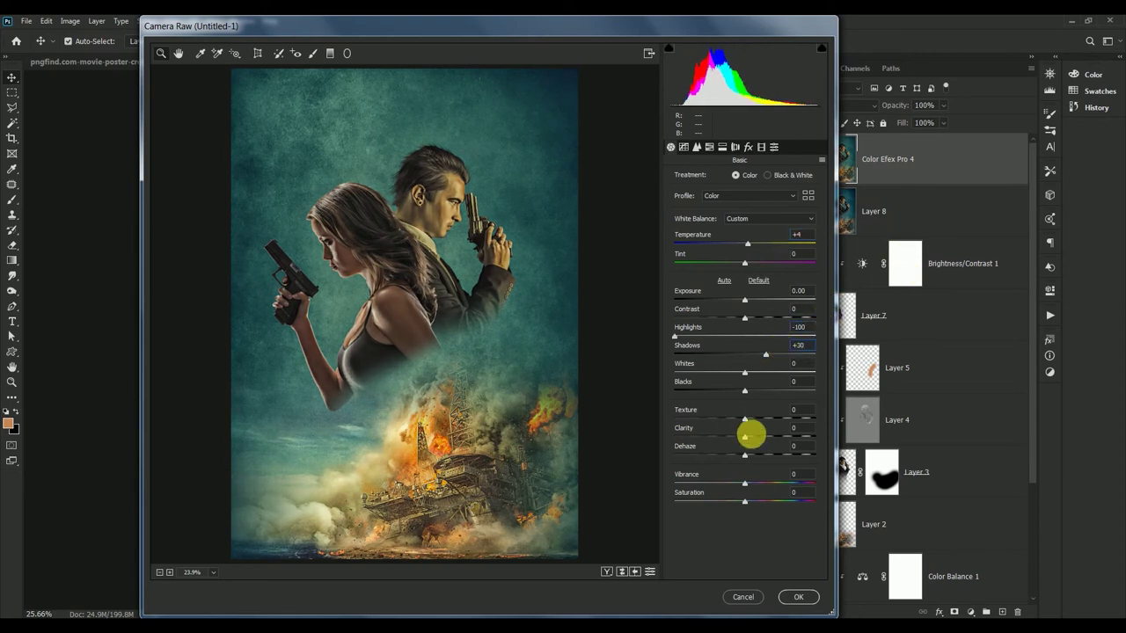
{"action": "left_click", "coordinate": [796, 410]}
{"action": "type", "text": "10"}
{"action": "left_click", "coordinate": [796, 428]}
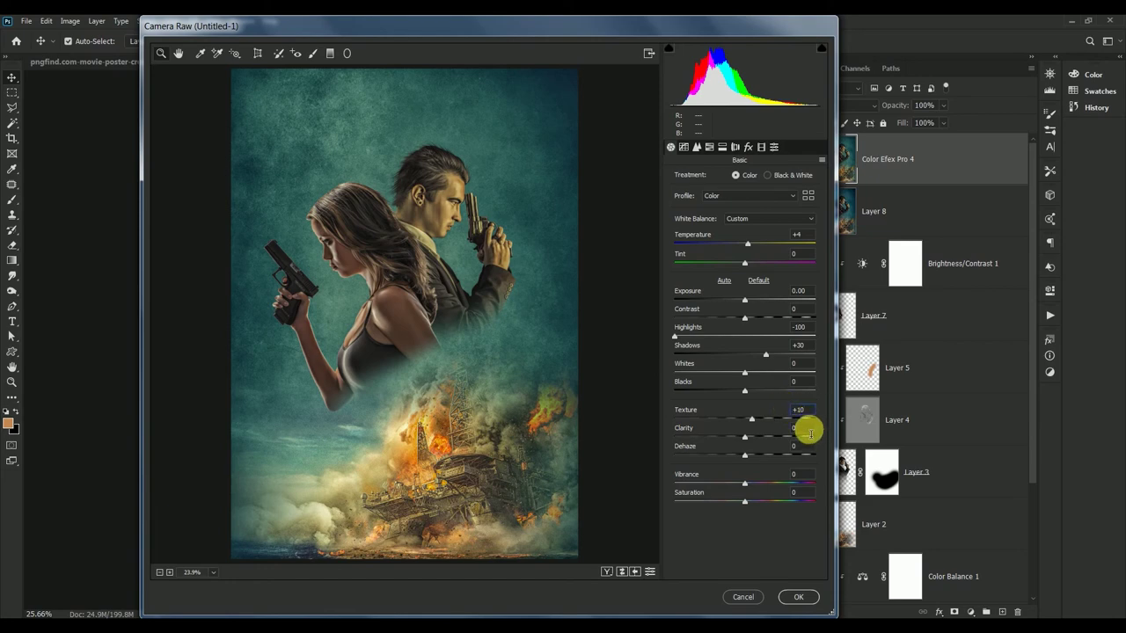
{"action": "type", "text": "+31"}
{"action": "left_click", "coordinate": [797, 597]}
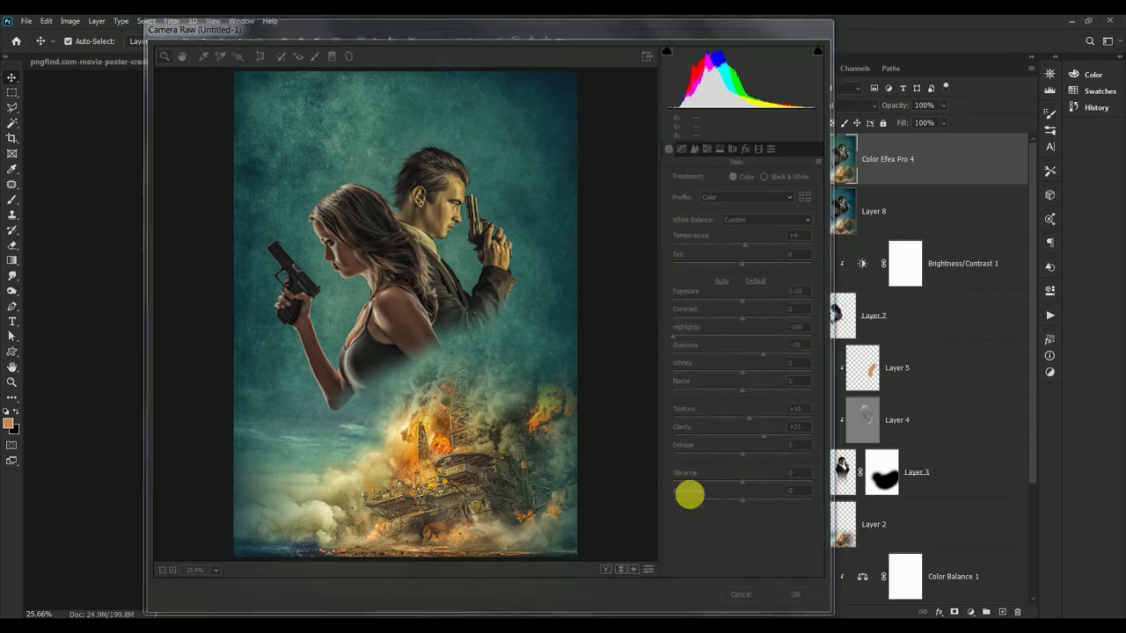
Add the white title word 'THE' mid-poster and nudge it into place
{"action": "left_click", "coordinate": [12, 321]}
{"action": "left_click", "coordinate": [348, 335]}
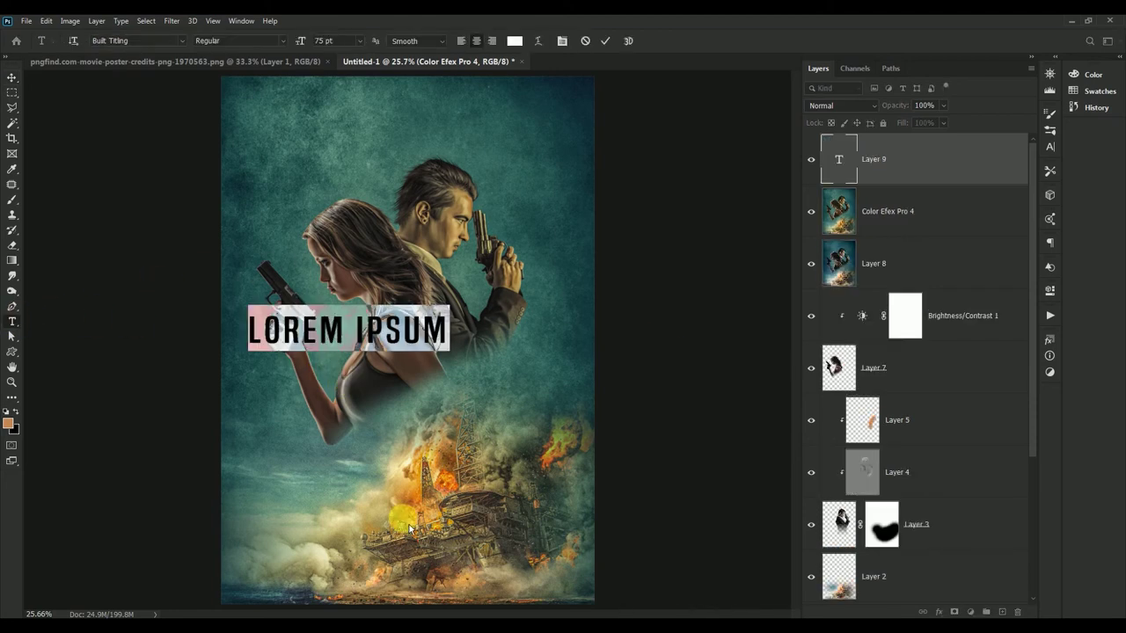
{"action": "type", "text": "THE"}
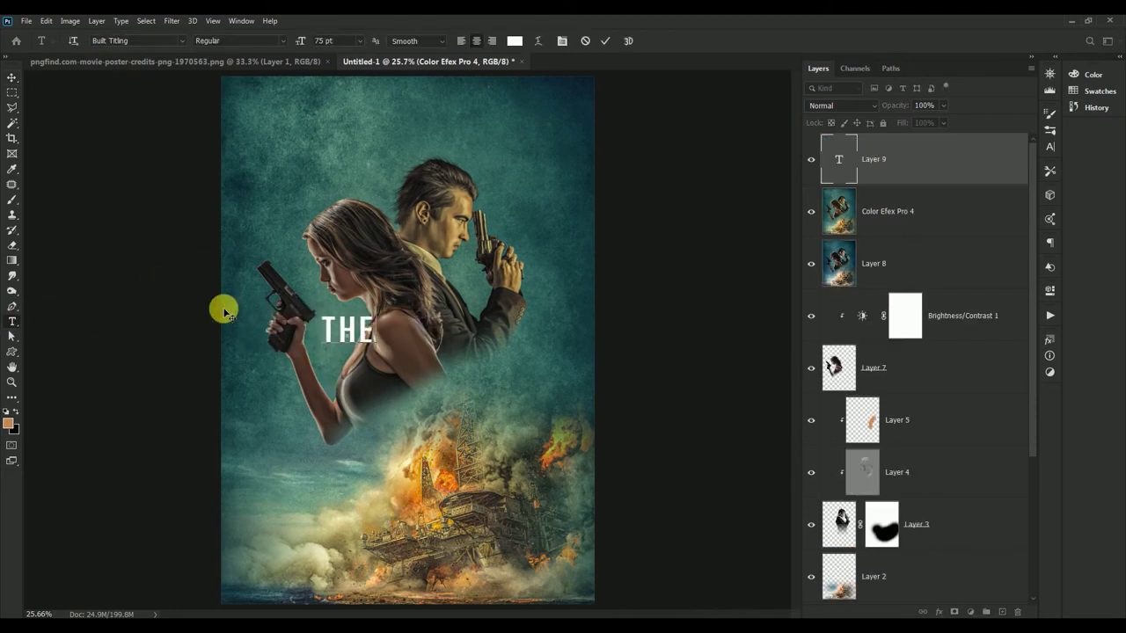
{"action": "left_click", "coordinate": [13, 78]}
{"action": "left_click_drag", "start_coordinate": [361, 331], "coordinate": [366, 395]}
Duplicate it as 'UNEXPECTED' and stack the two title lines together
{"action": "double_click", "coordinate": [367, 396]}
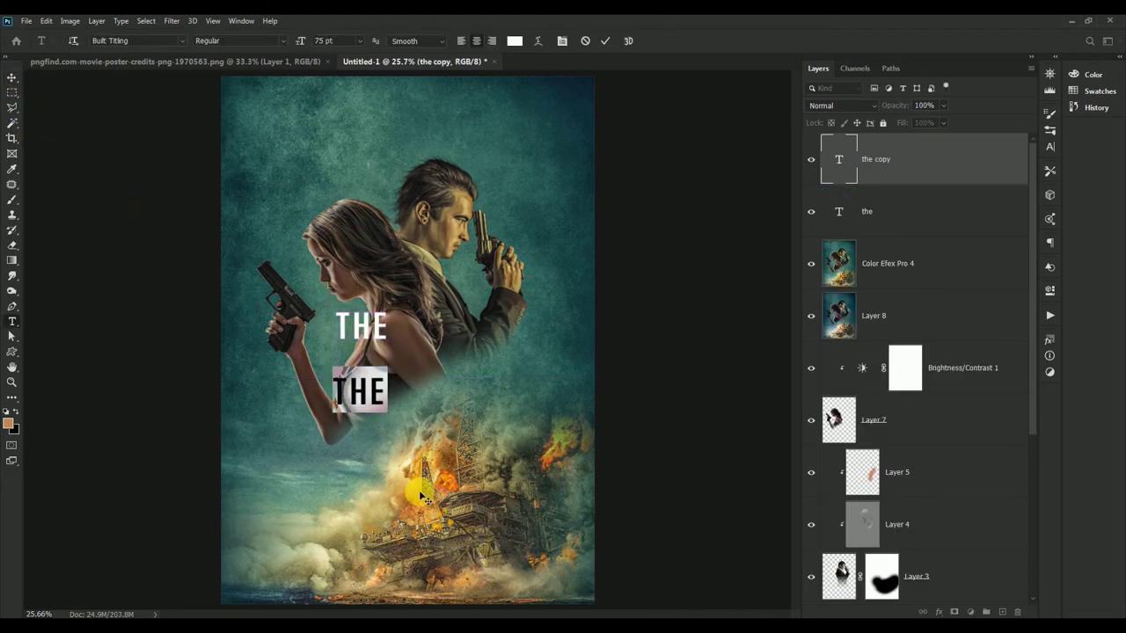
{"action": "type", "text": "UNEXPEC"}
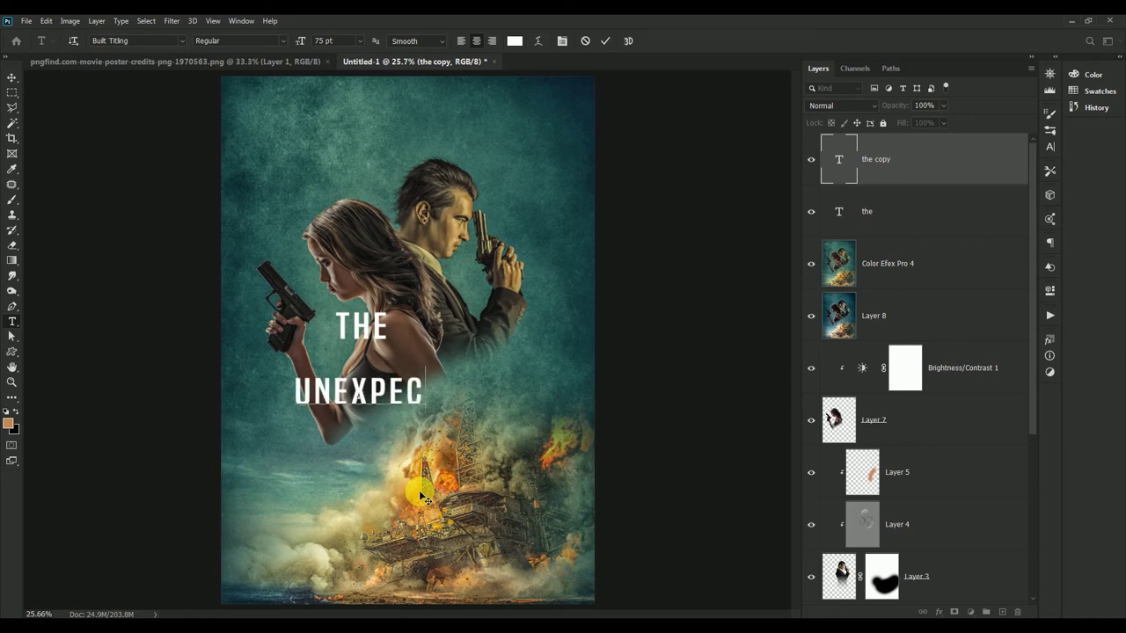
{"action": "type", "text": "TED"}
{"action": "left_click", "coordinate": [12, 77]}
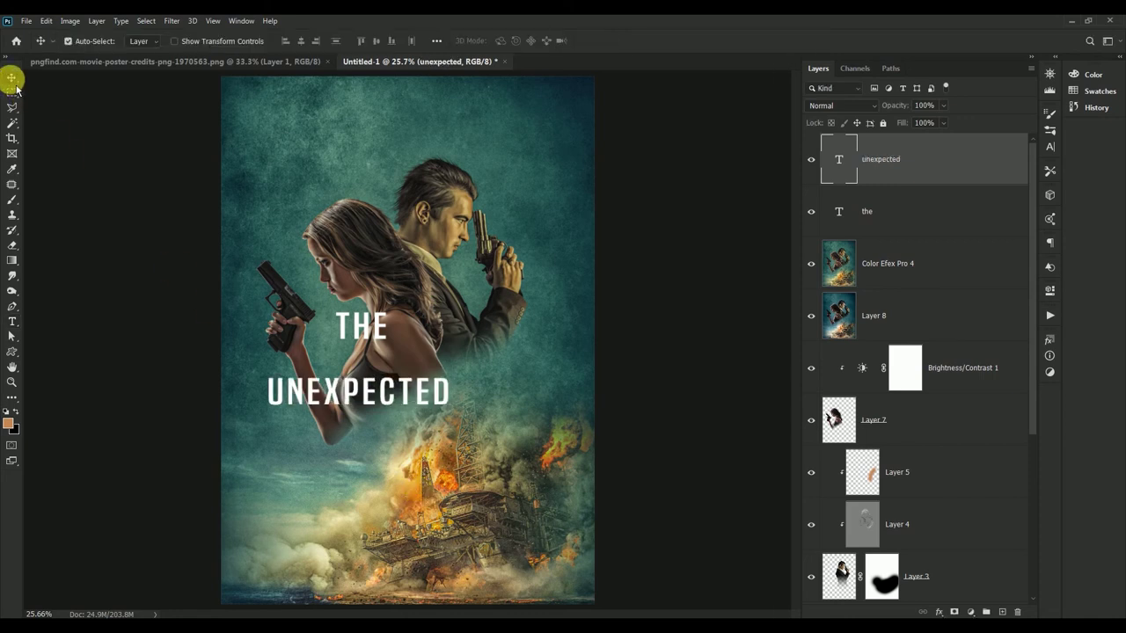
{"action": "left_click_drag", "start_coordinate": [337, 397], "coordinate": [461, 455]}
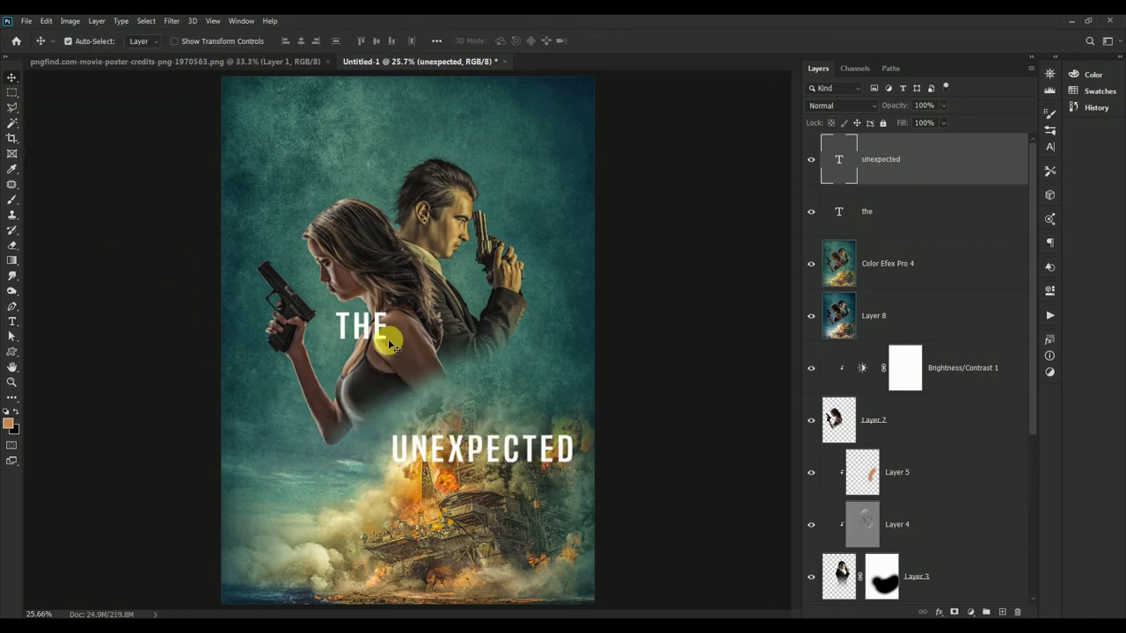
{"action": "left_click_drag", "start_coordinate": [363, 334], "coordinate": [382, 407]}
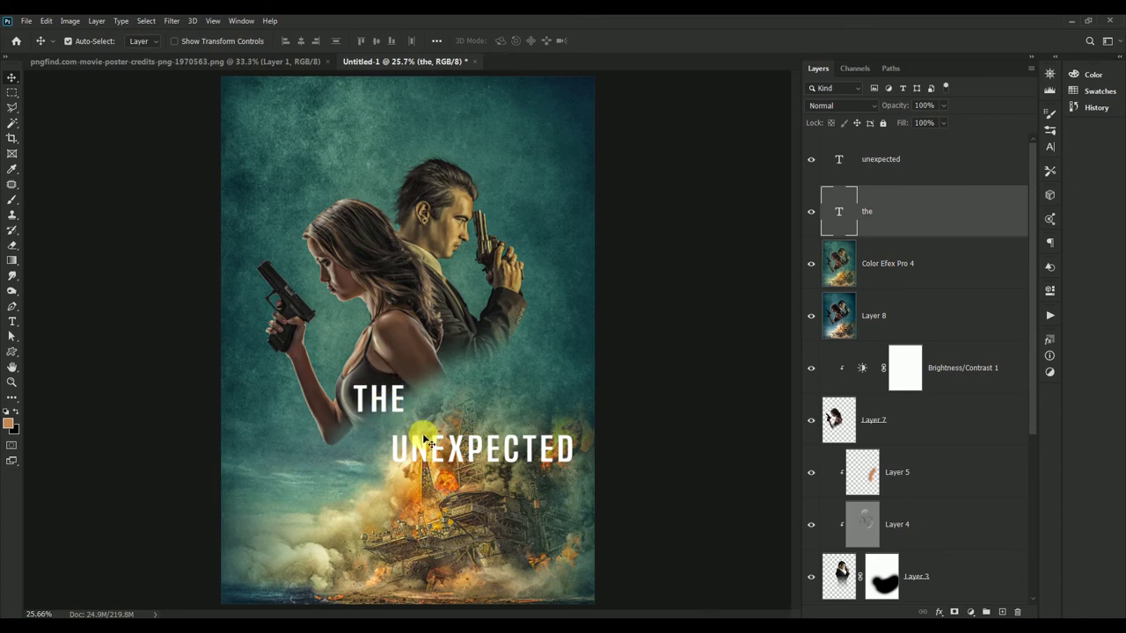
{"action": "left_click_drag", "start_coordinate": [428, 451], "coordinate": [409, 436]}
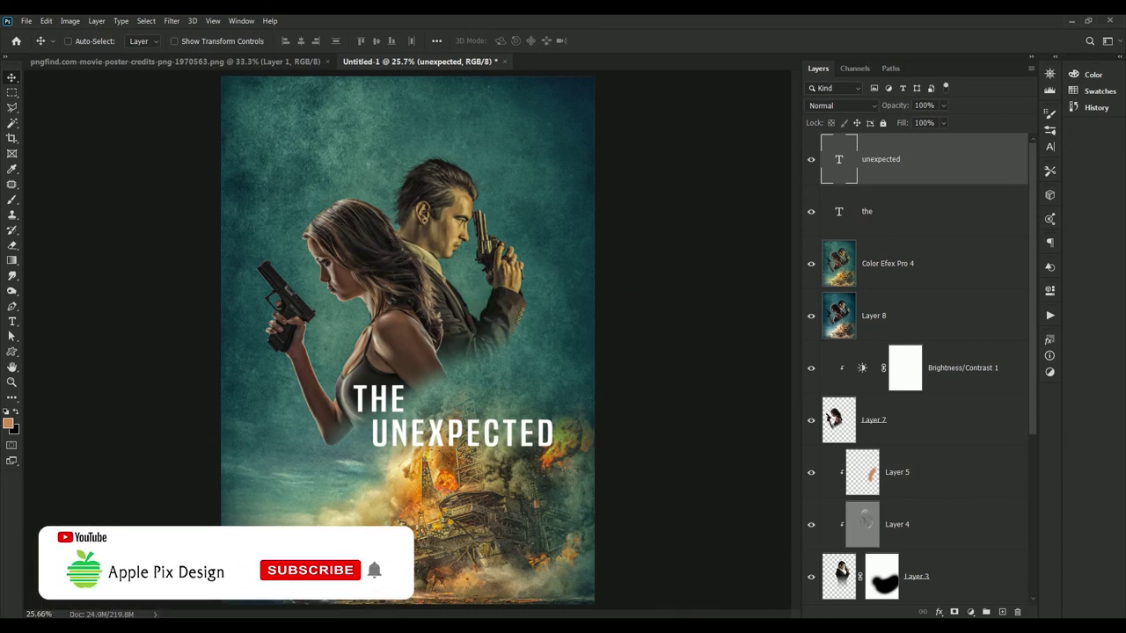
Scale both title text layers together to about 120%
{"action": "key", "text": "alt+shift+bracketleft"}
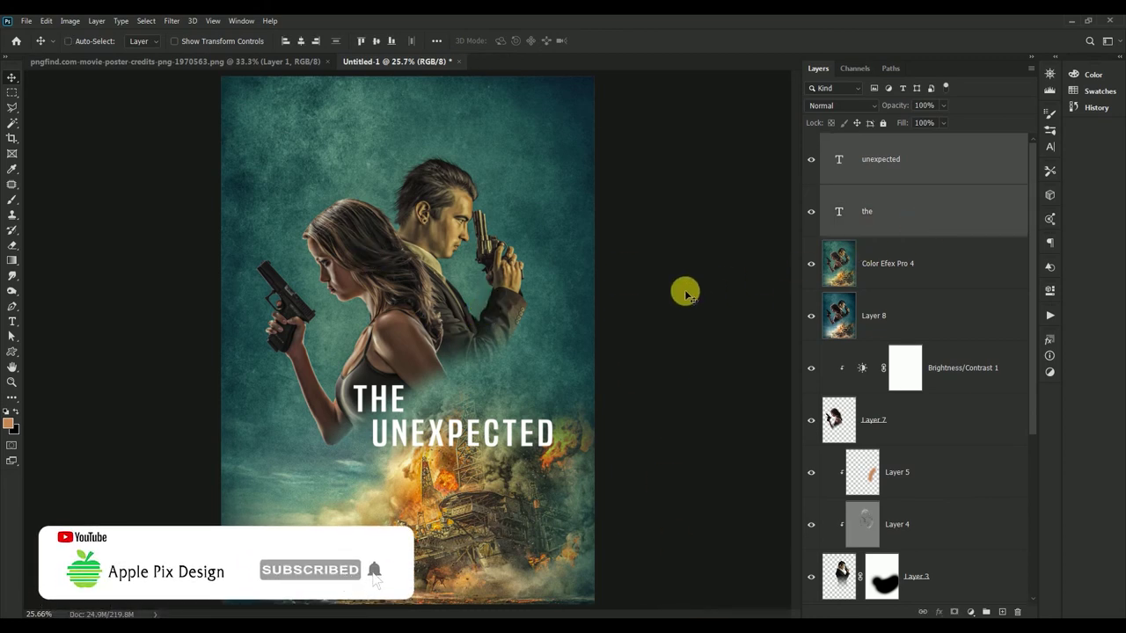
{"action": "key", "text": "ctrl+t"}
{"action": "left_click_drag", "start_coordinate": [567, 447], "coordinate": [585, 460]}
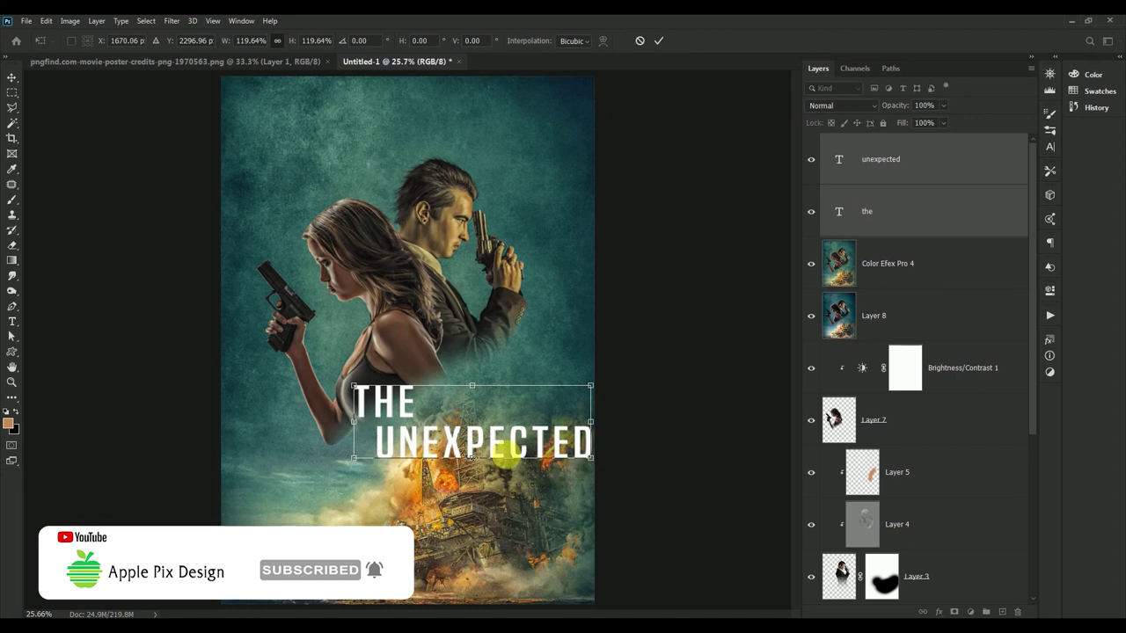
{"action": "left_click_drag", "start_coordinate": [500, 451], "coordinate": [478, 448]}
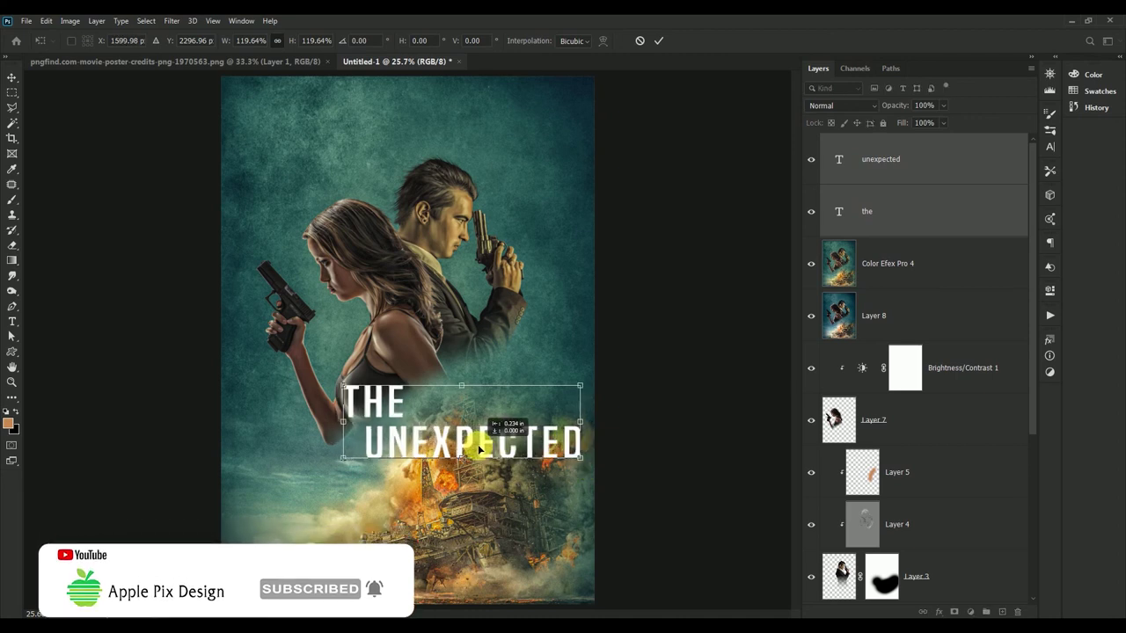
{"action": "left_click", "coordinate": [658, 41]}
{"action": "left_click", "coordinate": [691, 304]}
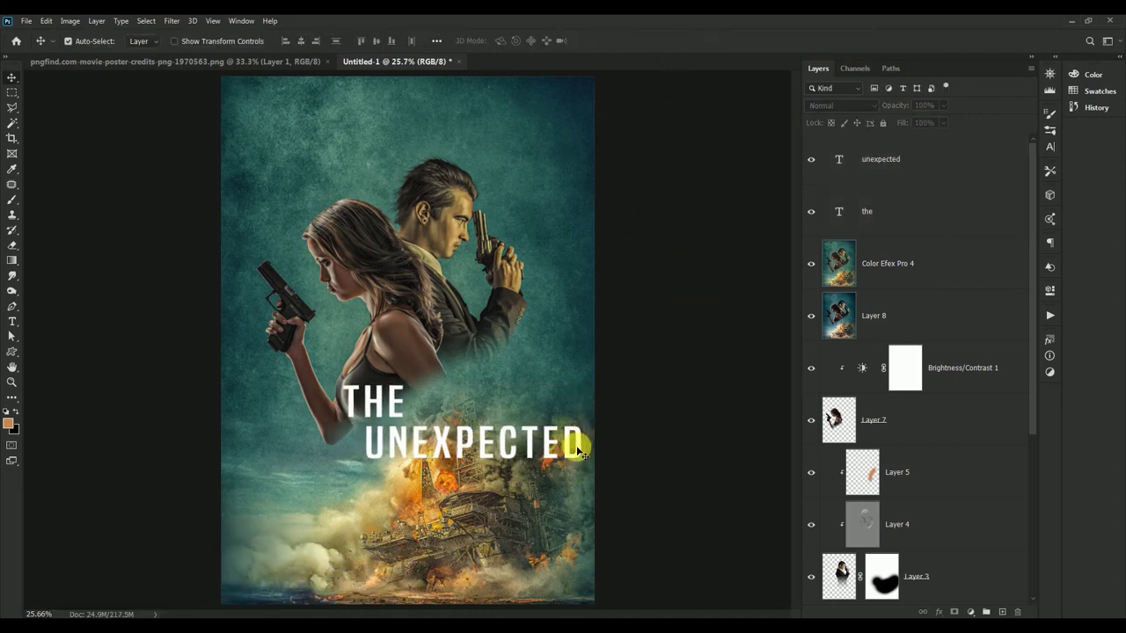
Nudge both title layers slightly right and down so the title sits above the rig
{"action": "left_click", "coordinate": [579, 451]}
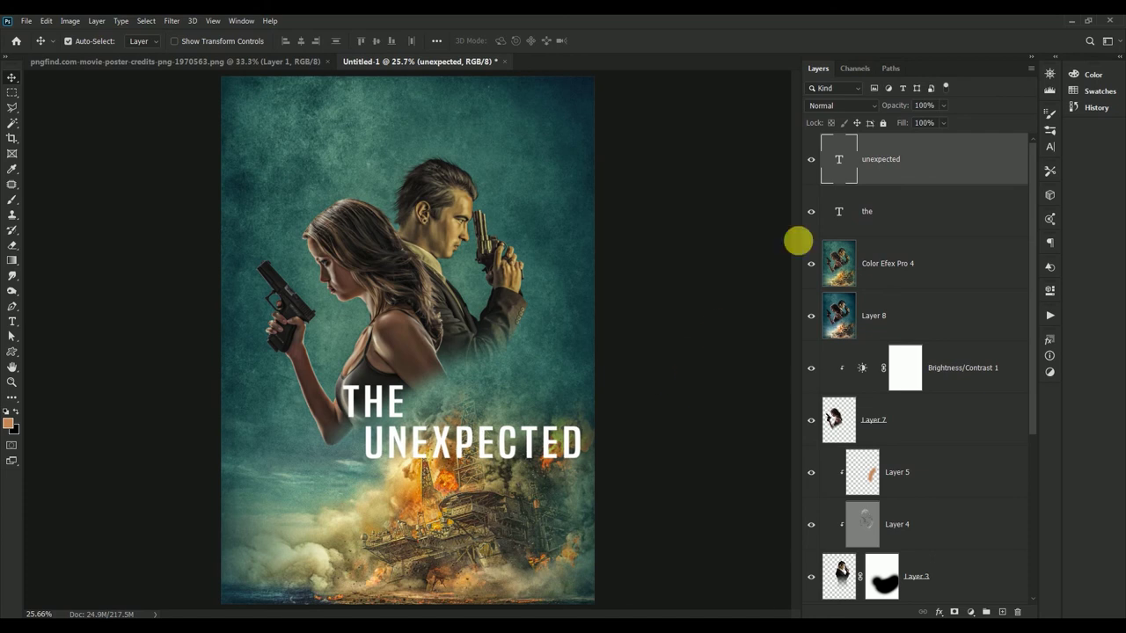
{"action": "left_click", "coordinate": [890, 216], "text": "shift"}
{"action": "key", "text": "shift+Down"}
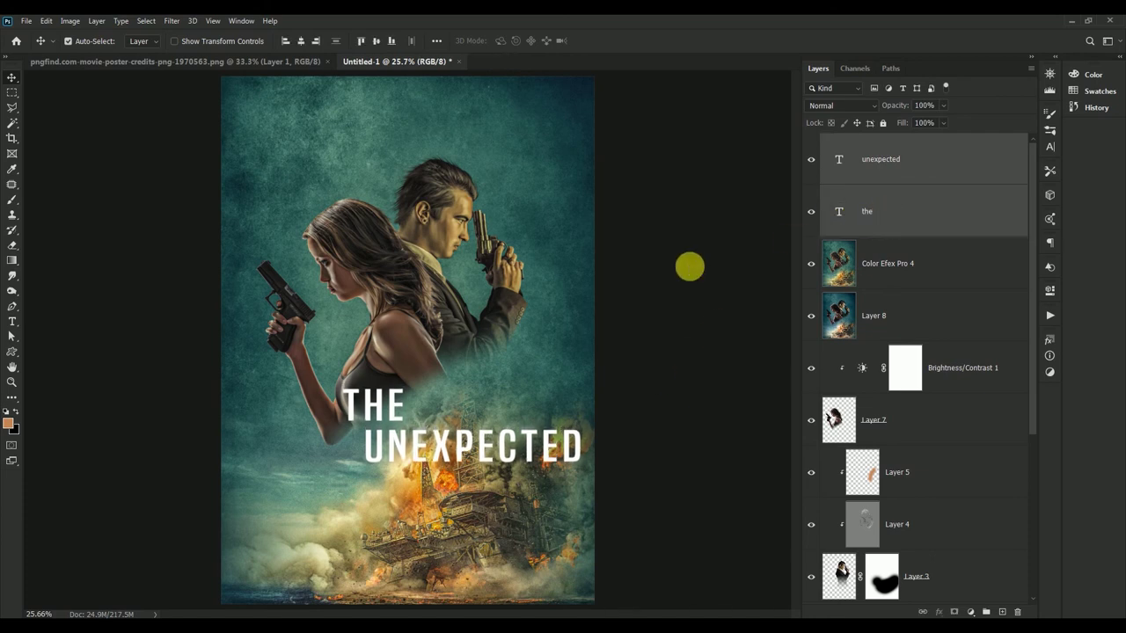
{"action": "key", "text": "shift+Down"}
{"action": "key", "text": "shift+Right"}
{"action": "key", "text": "shift+Right"}
{"action": "key", "text": "shift+Down"}
{"action": "key", "text": "shift+Right"}
{"action": "key", "text": "shift+Down"}
{"action": "key", "text": "shift+Up"}
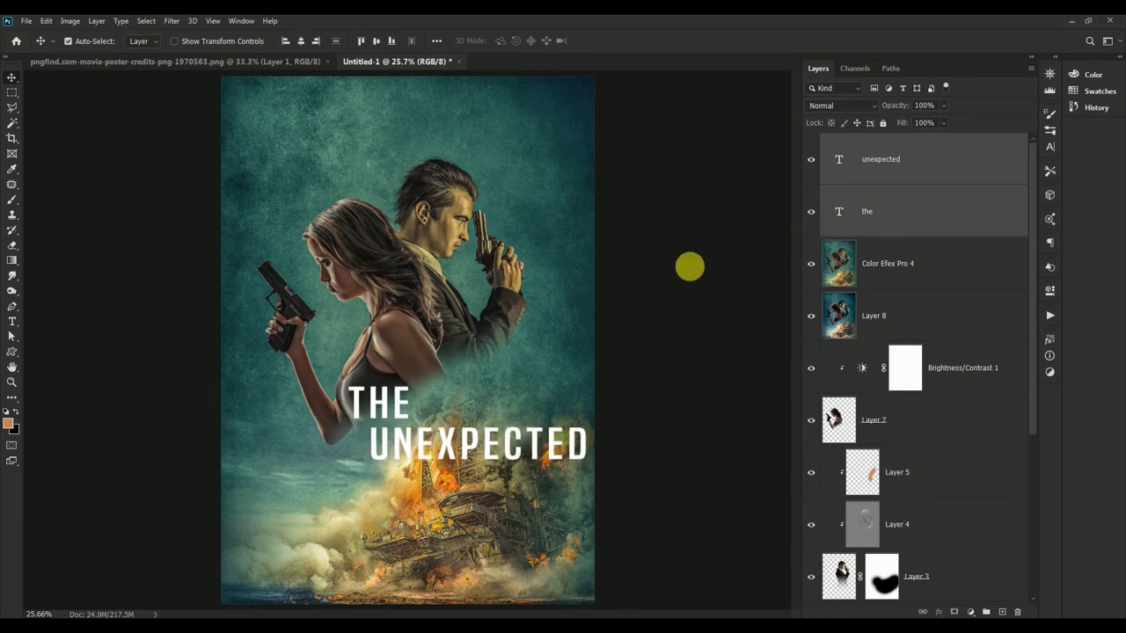
{"action": "key", "text": "Left"}
{"action": "key", "text": "Left"}
{"action": "key", "text": "Up"}
{"action": "key", "text": "Up"}
{"action": "key", "text": "Left"}
{"action": "key", "text": "Right"}
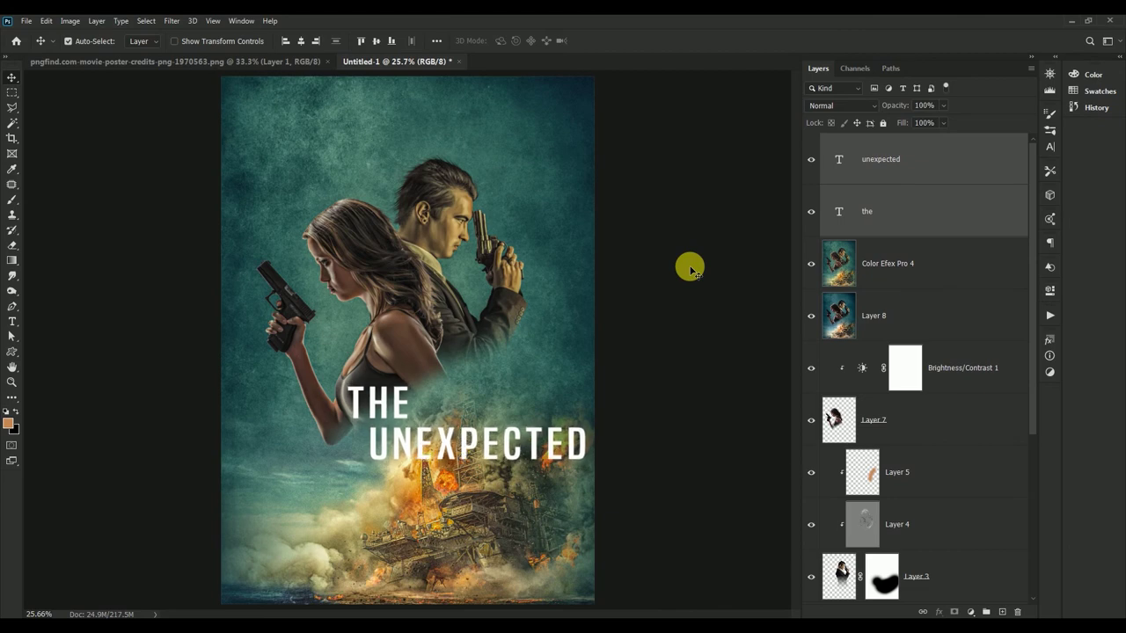
{"action": "left_click", "coordinate": [691, 268]}
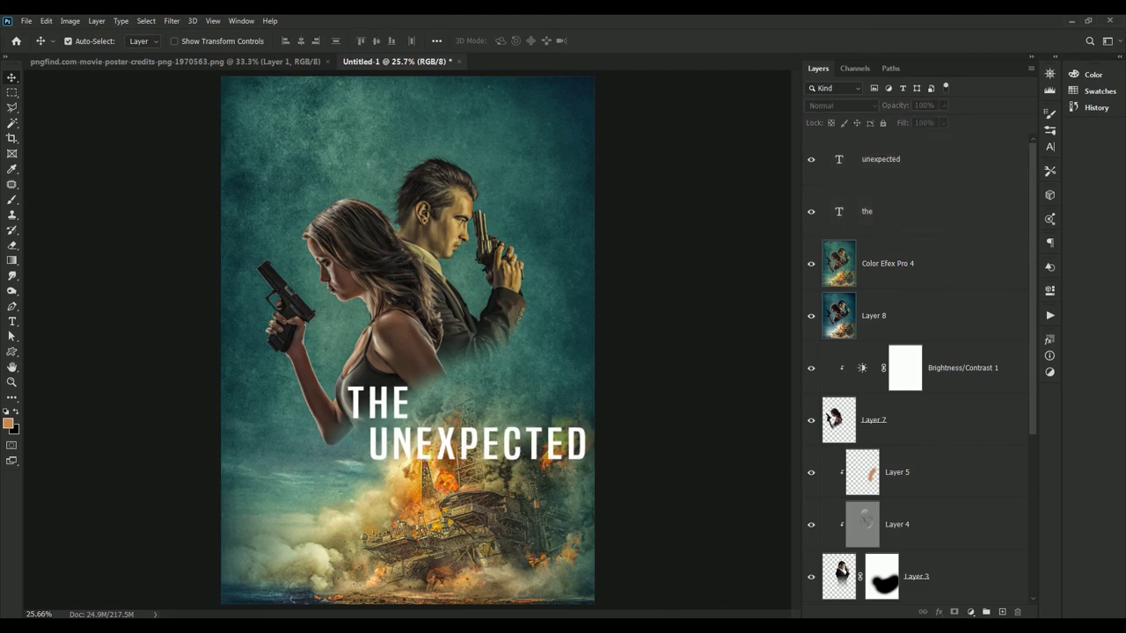
Bring the credits block from the credits image, scaled to about 54%, at the poster's bottom centre
{"action": "left_click", "coordinate": [88, 62]}
{"action": "left_click_drag", "start_coordinate": [136, 396], "coordinate": [361, 493]}
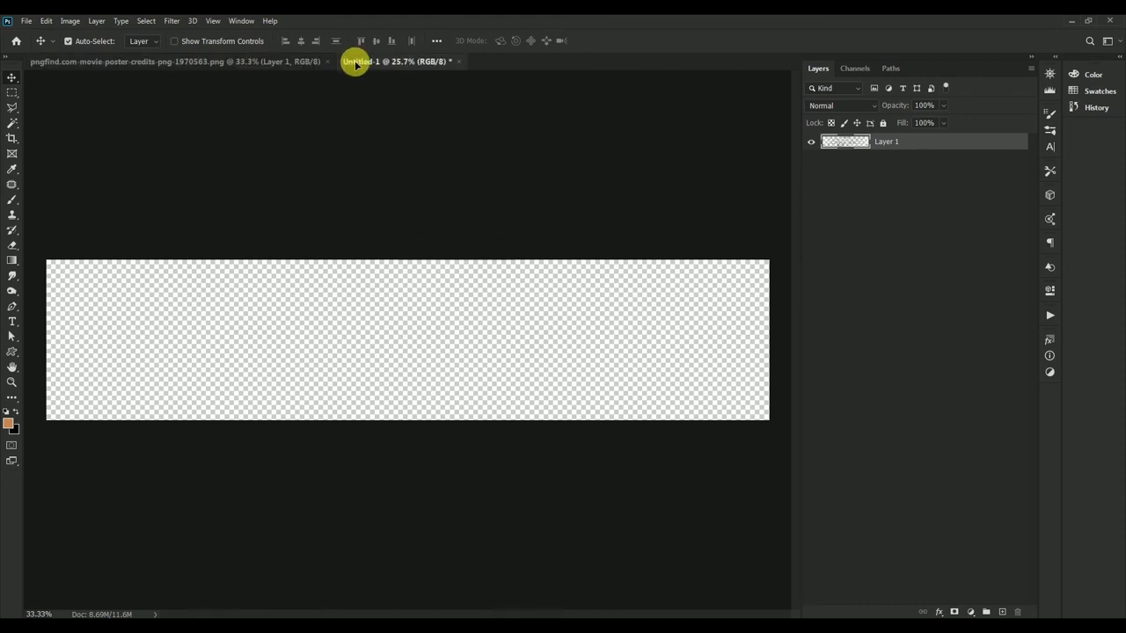
{"action": "key", "text": "ctrl+t"}
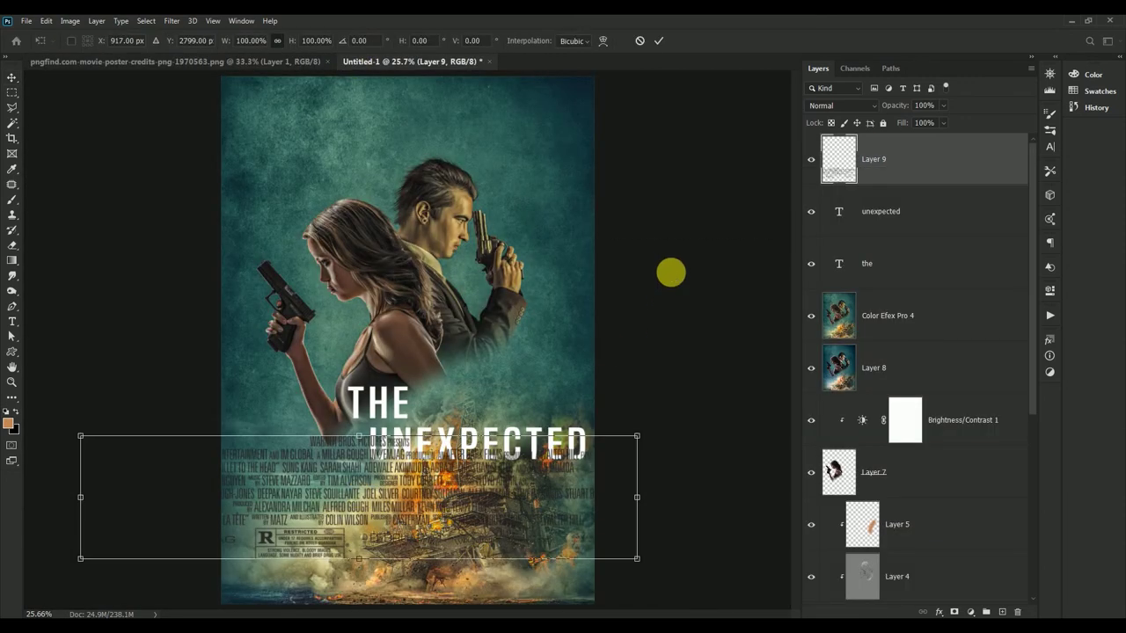
{"action": "left_click_drag", "start_coordinate": [634, 557], "coordinate": [388, 467]}
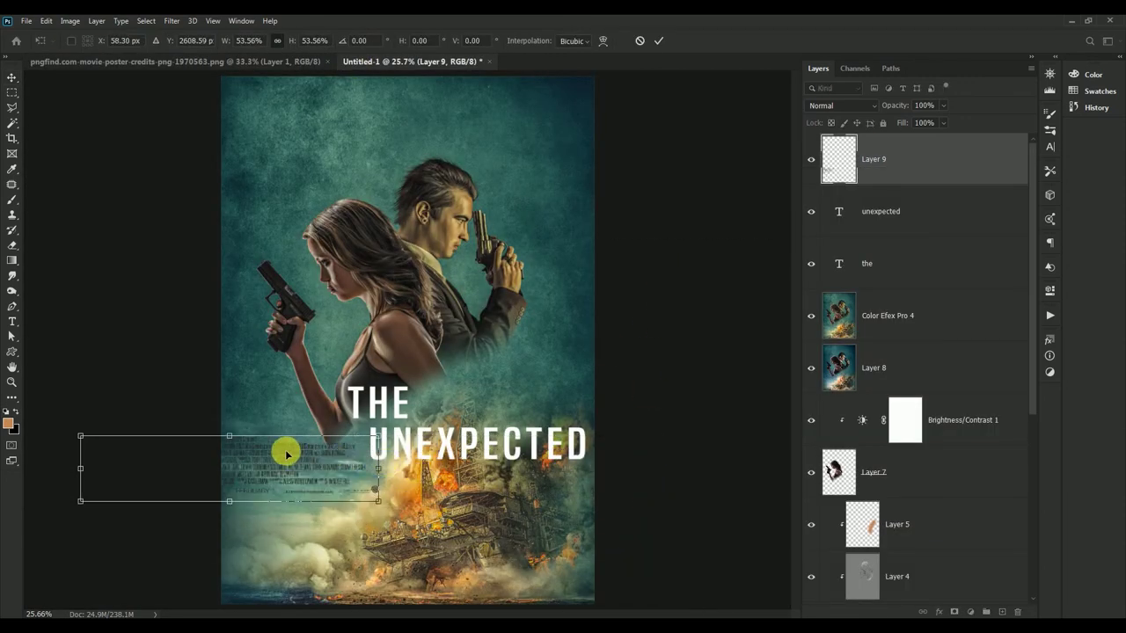
{"action": "left_click_drag", "start_coordinate": [284, 450], "coordinate": [456, 536]}
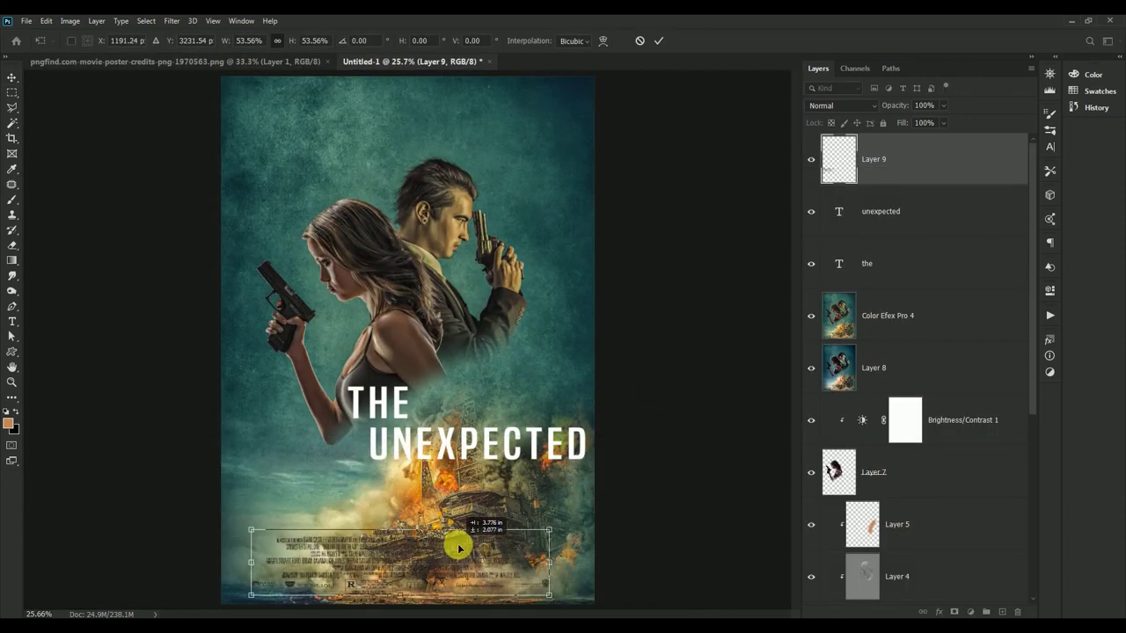
{"action": "left_click", "coordinate": [669, 47]}
Turn the credits white with a Color Overlay layer style
{"action": "double_click", "coordinate": [972, 150]}
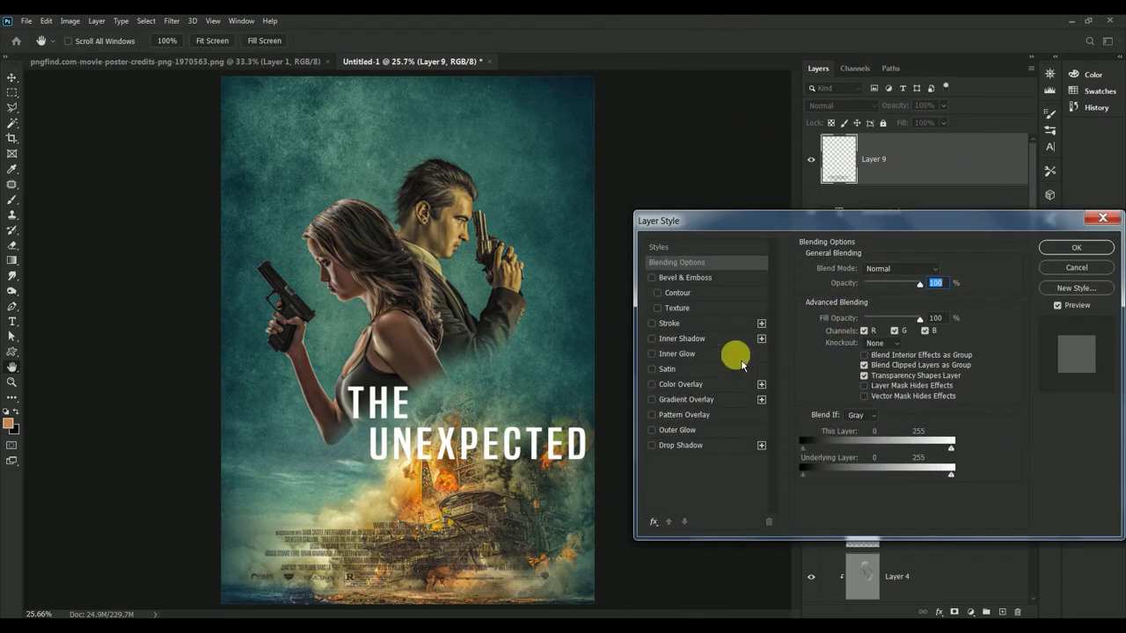
{"action": "left_click", "coordinate": [682, 384]}
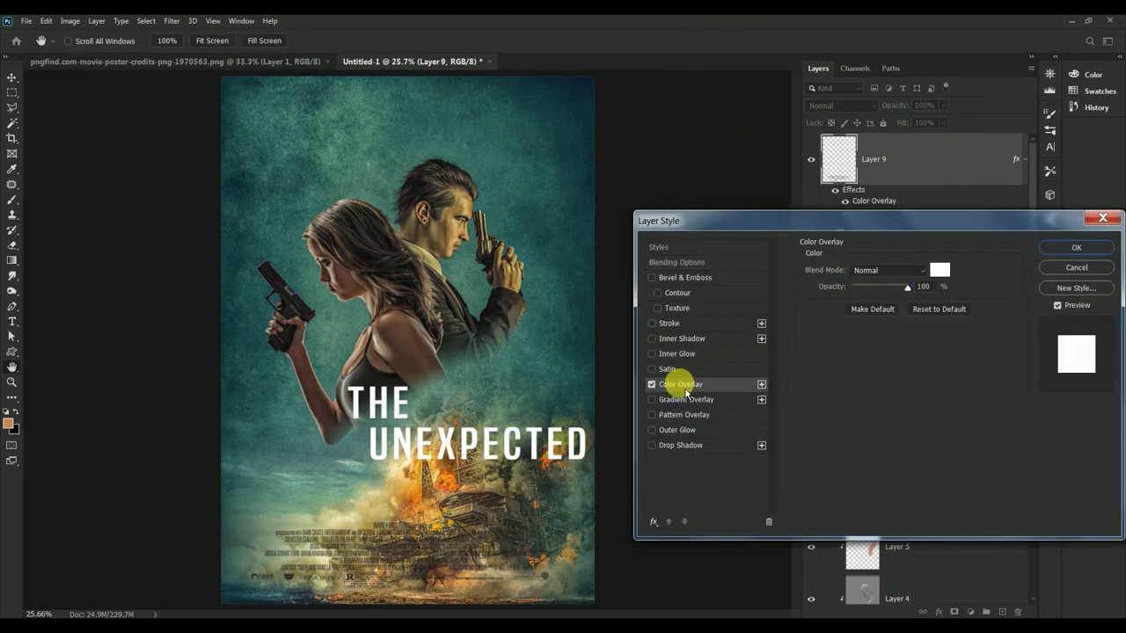
{"action": "left_click", "coordinate": [1050, 251]}
{"action": "left_click", "coordinate": [1025, 159]}
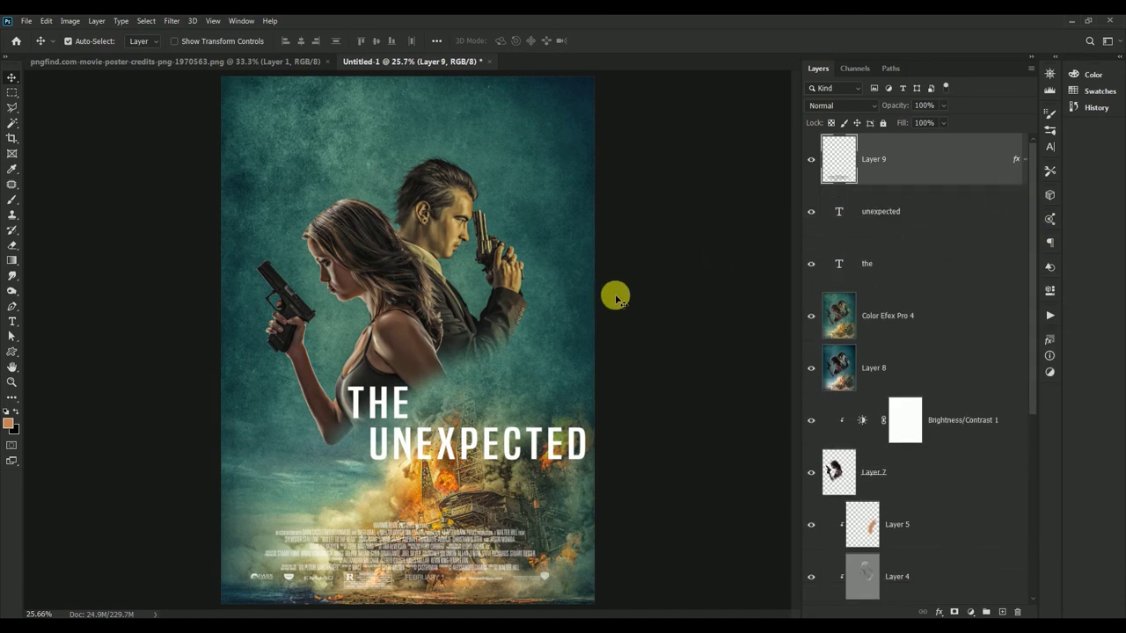
Fine-tune the credits to about 97% scale and position them across the bottom
{"action": "key", "text": "ctrl+t"}
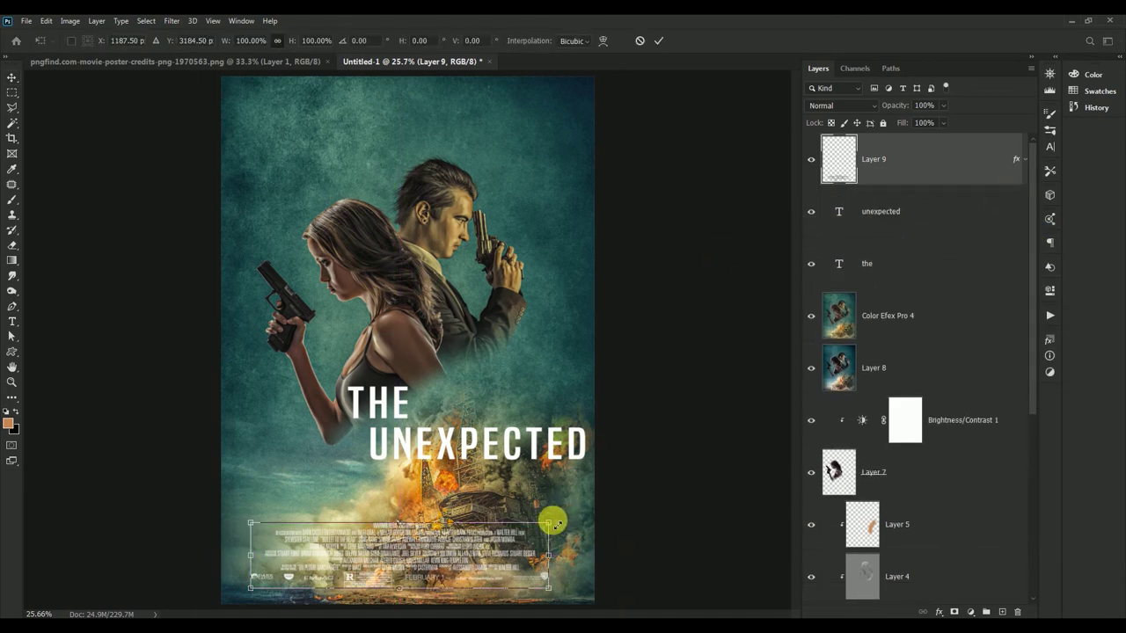
{"action": "left_click_drag", "start_coordinate": [556, 525], "coordinate": [563, 517]}
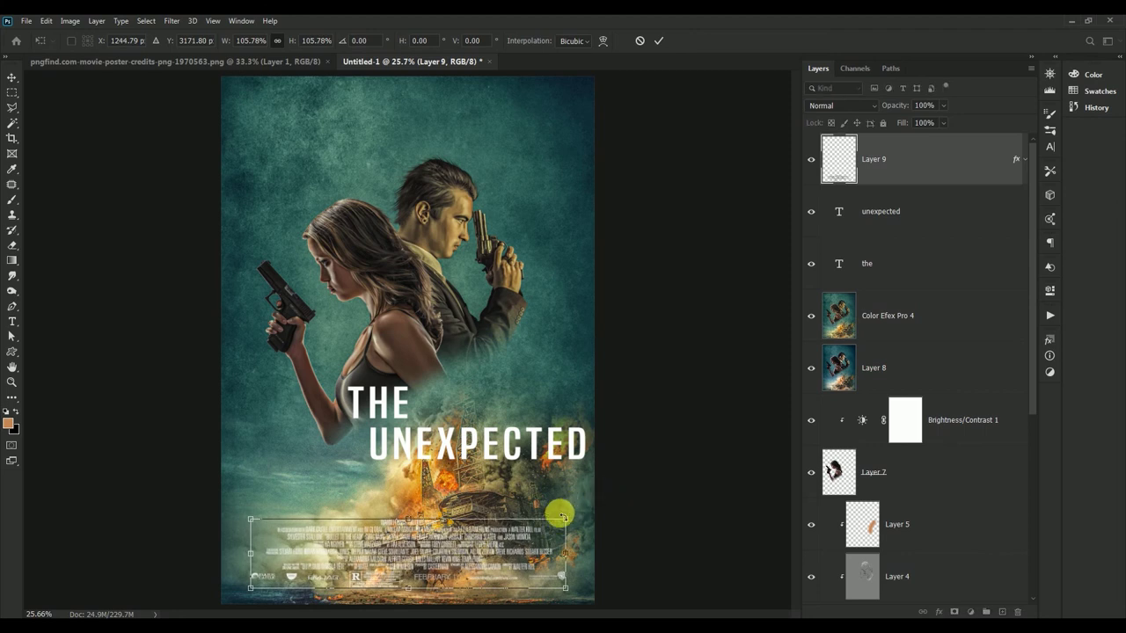
{"action": "left_click_drag", "start_coordinate": [437, 558], "coordinate": [435, 552]}
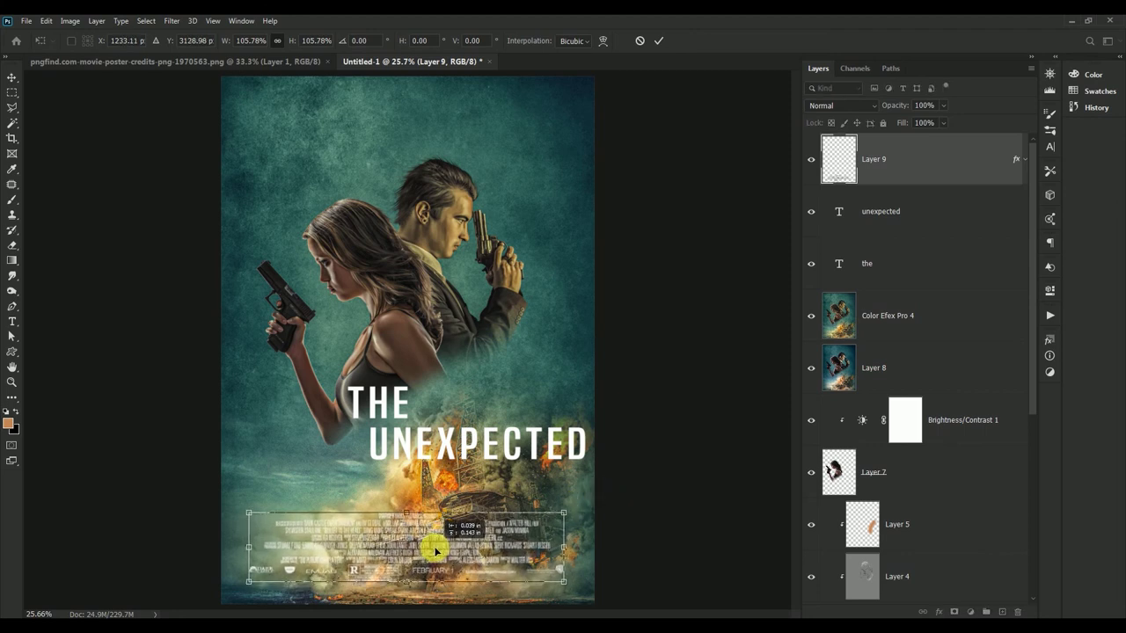
{"action": "left_click_drag", "start_coordinate": [563, 581], "coordinate": [537, 576]}
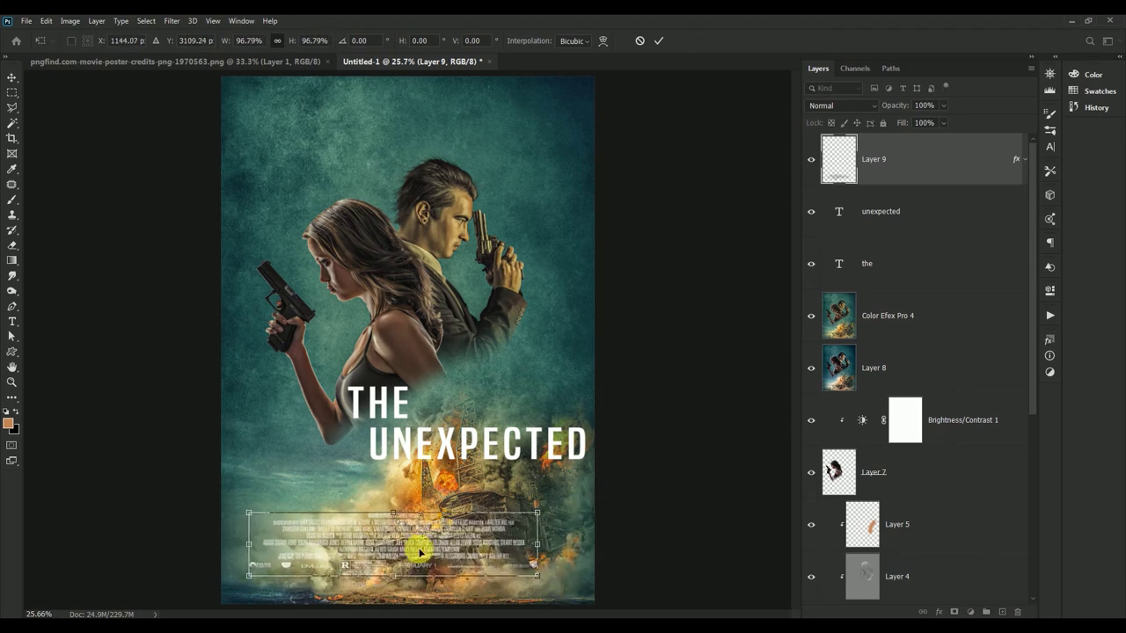
{"action": "left_click_drag", "start_coordinate": [420, 553], "coordinate": [431, 557]}
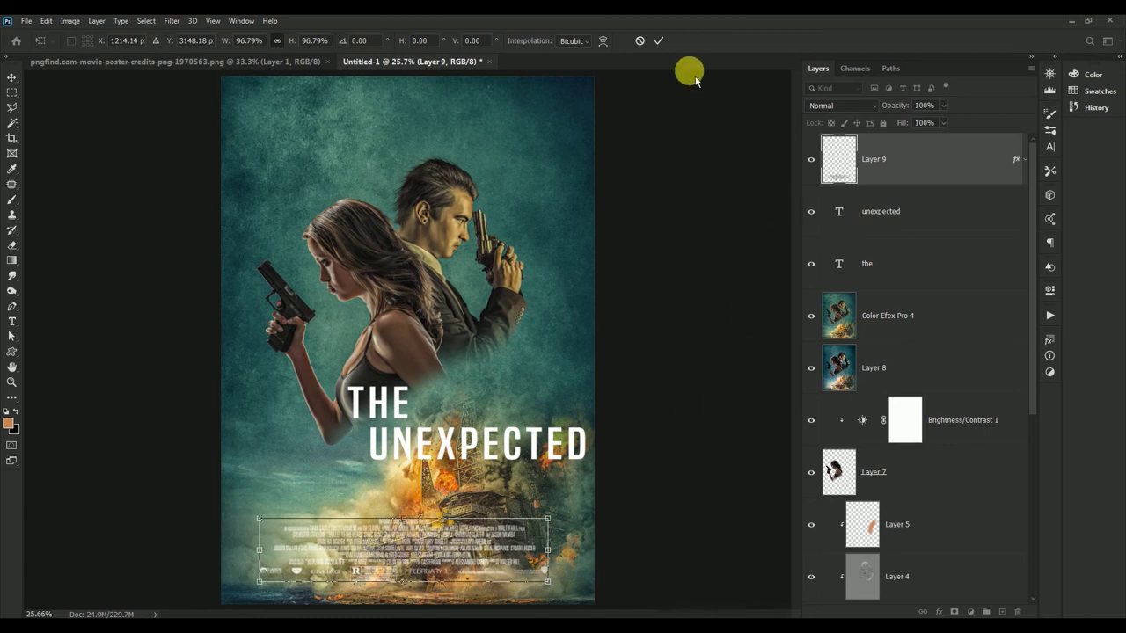
{"action": "left_click", "coordinate": [658, 40]}
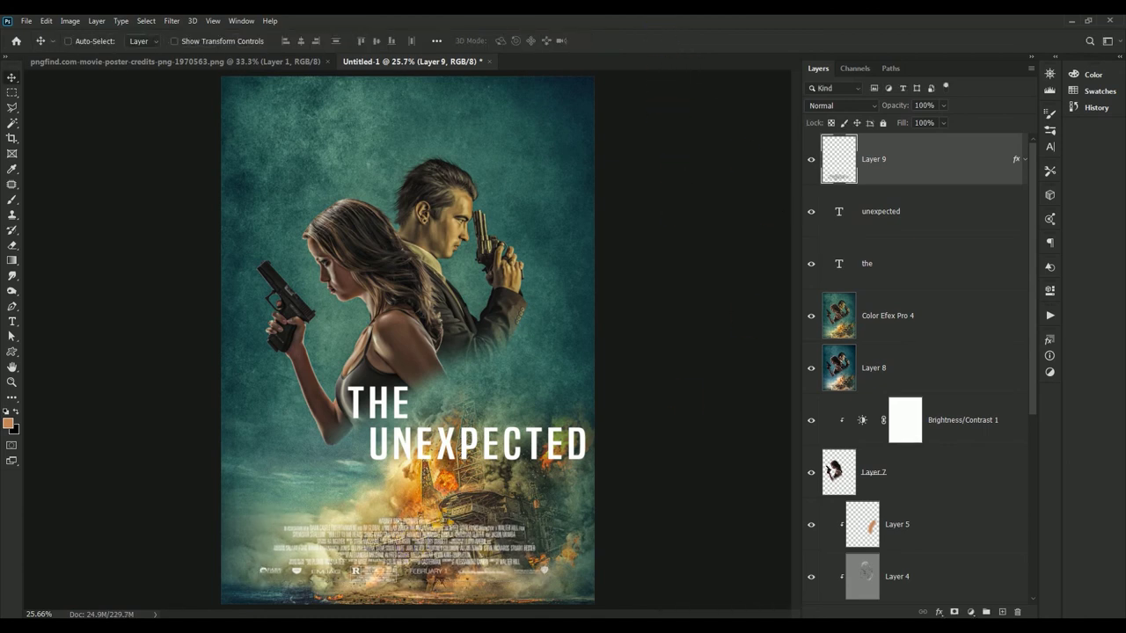
{"action": "key", "text": "ctrl"}
{"action": "key", "text": "ctrl+minus"}
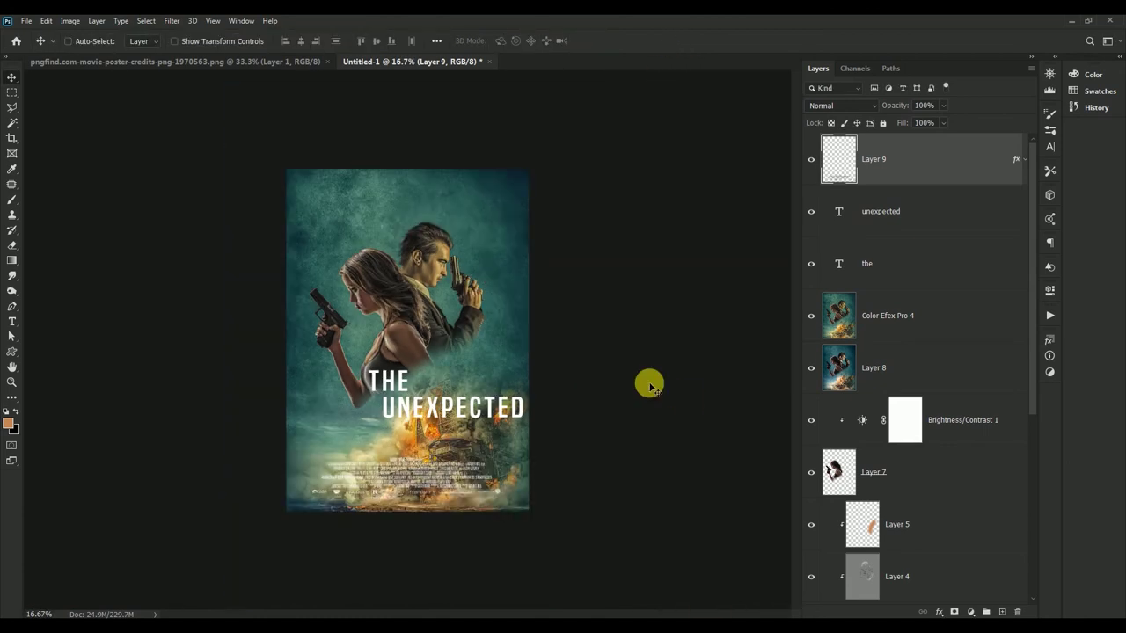
{"action": "key", "text": "ctrl+0"}
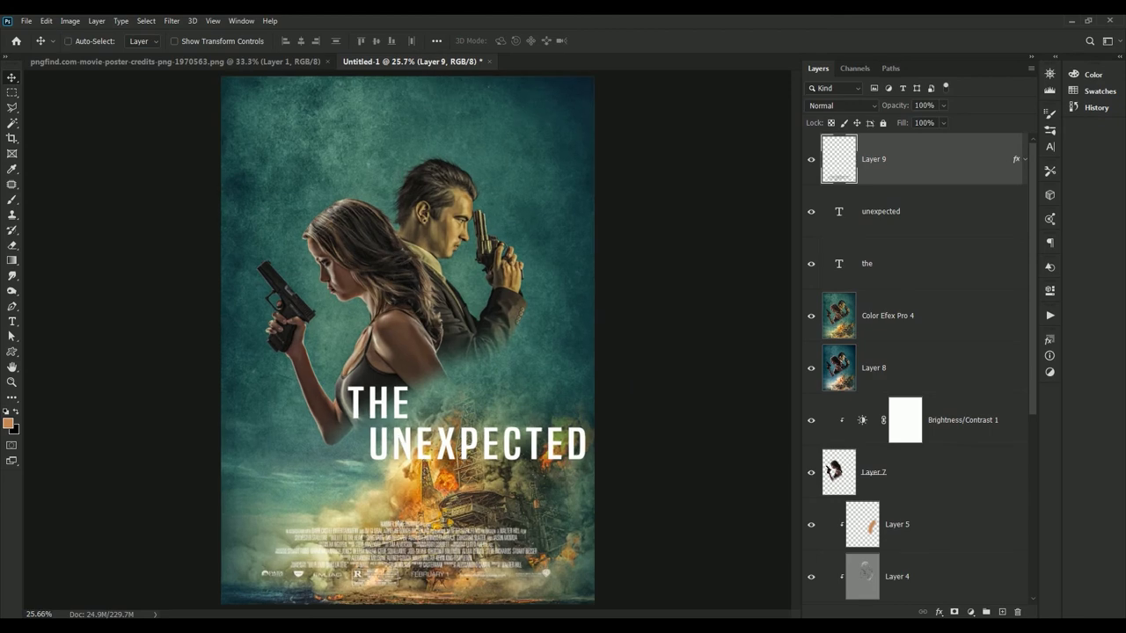